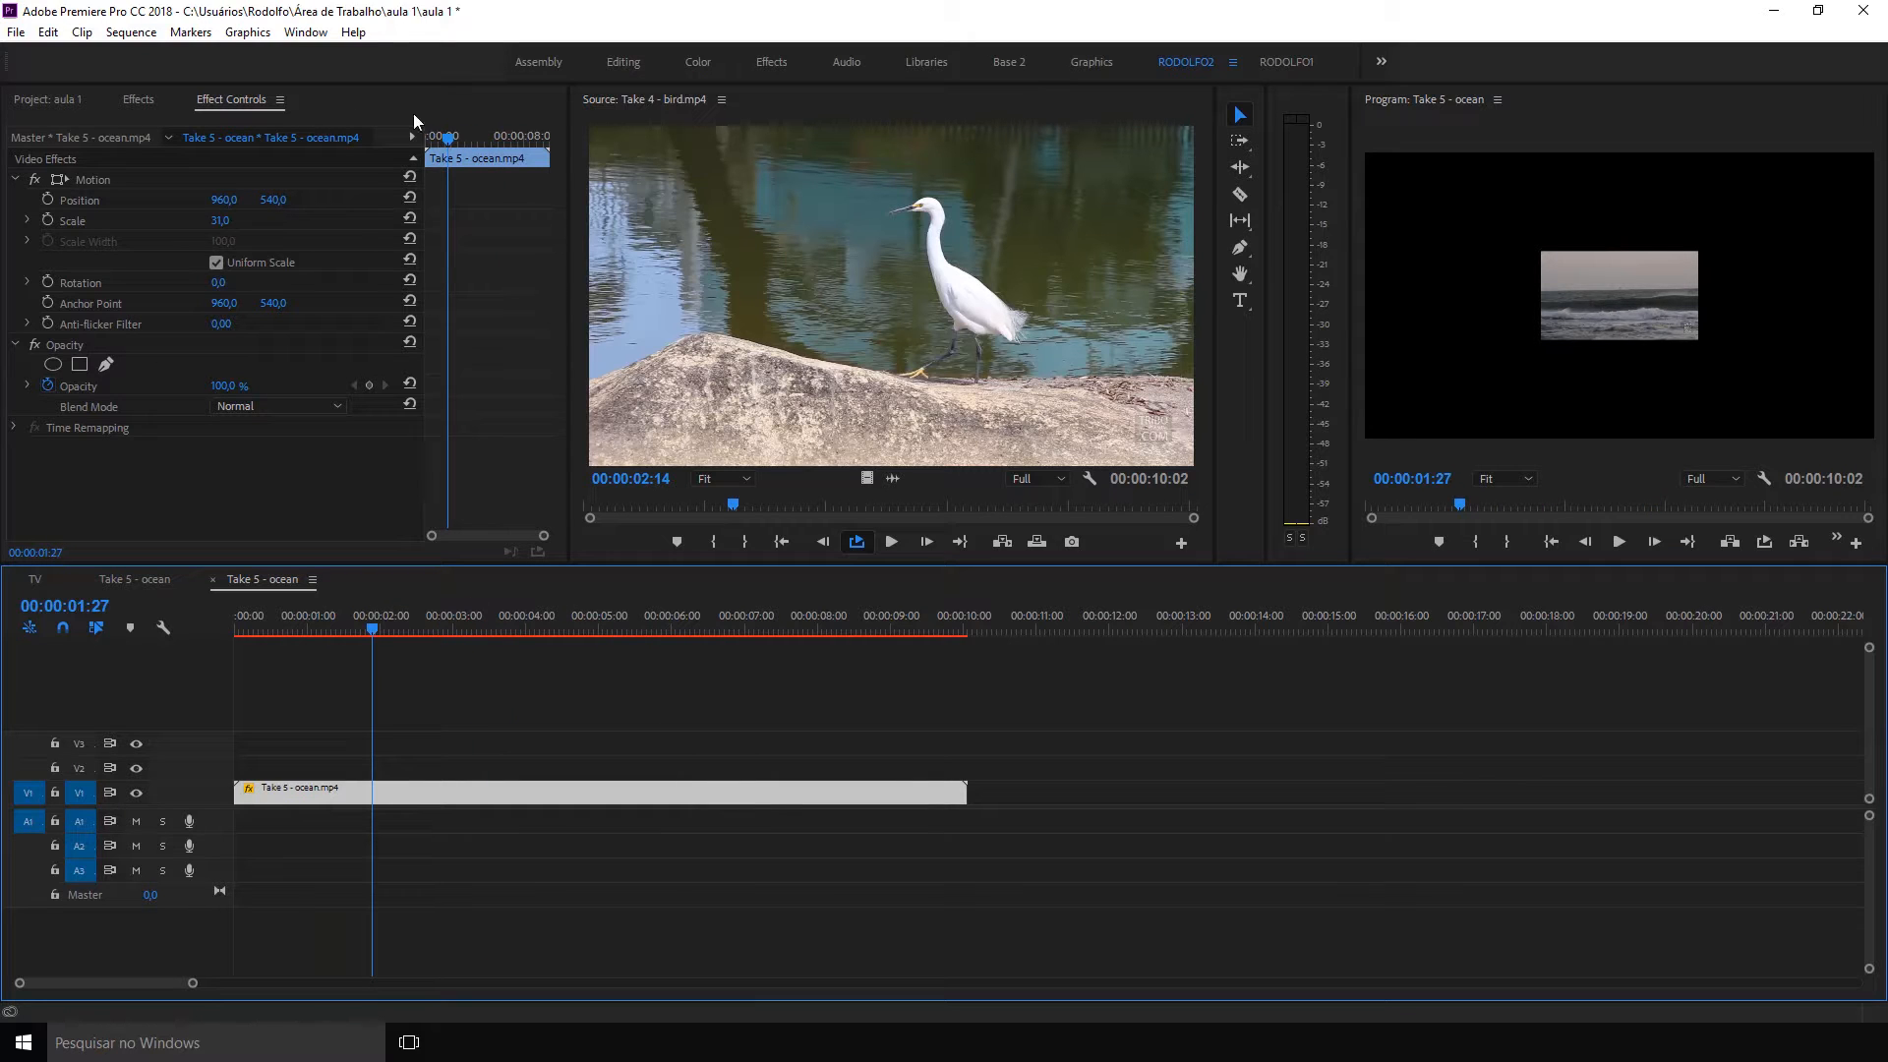
Enable Scale keyframing at 00:00:01:27 on the ocean clip and add a Scale keyframe of 61 at 00:00:06:03
left_click(49, 220)
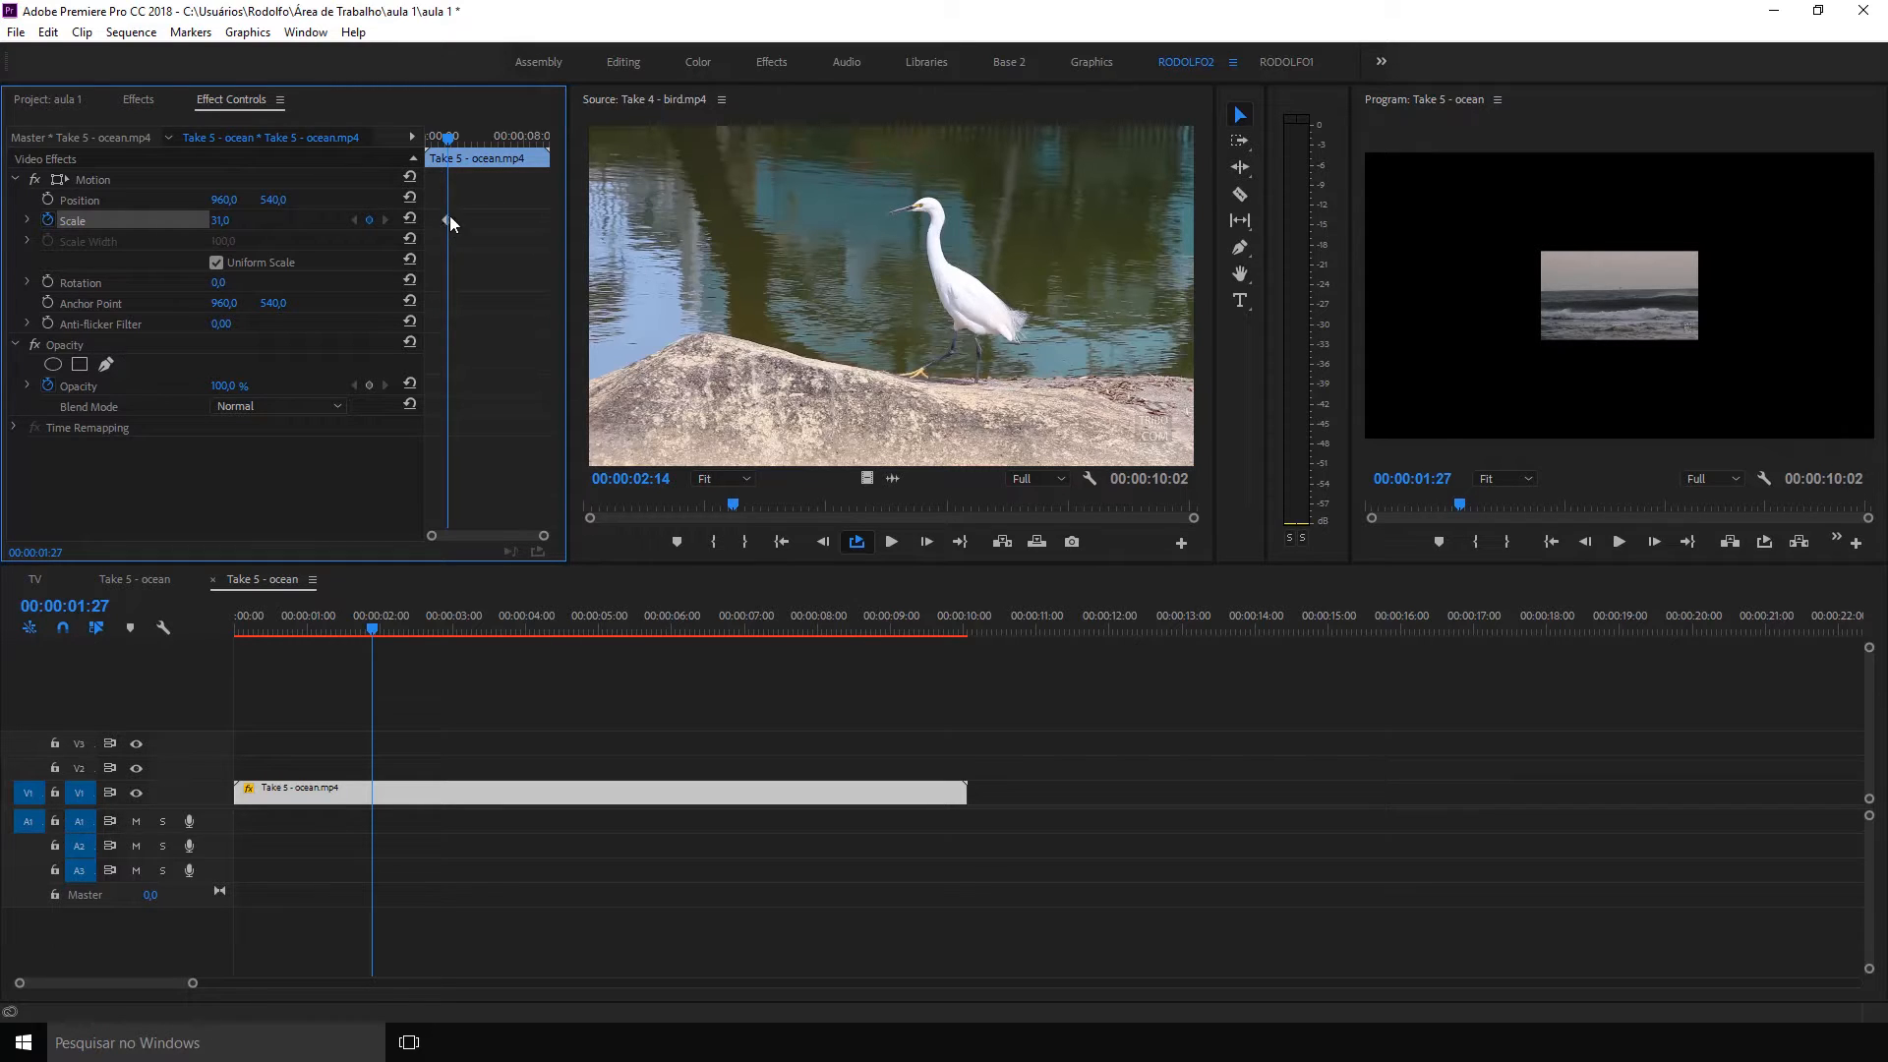
mouse_move(458, 138)
left_mouse_down()
mouse_move(509, 143)
mouse_move(443, 139)
mouse_move(482, 146)
left_mouse_up()
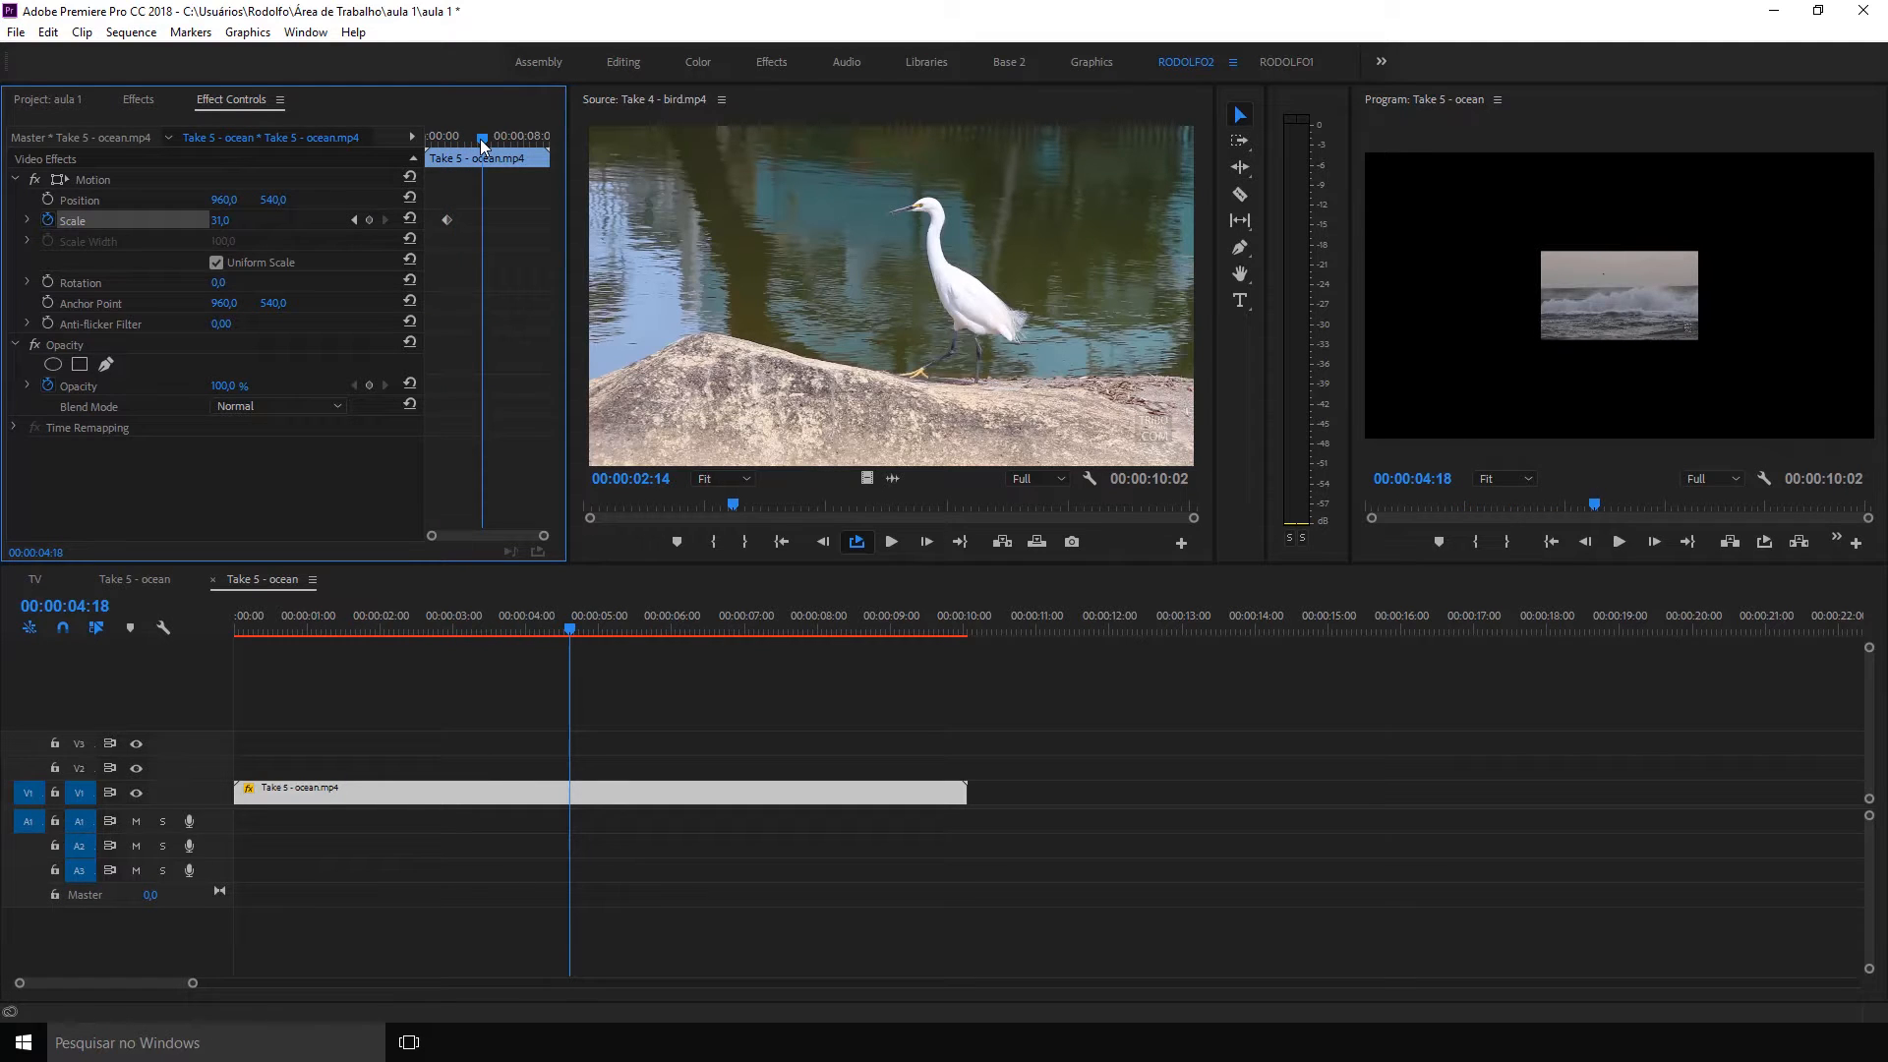
left_click_drag(480, 139, 498, 137)
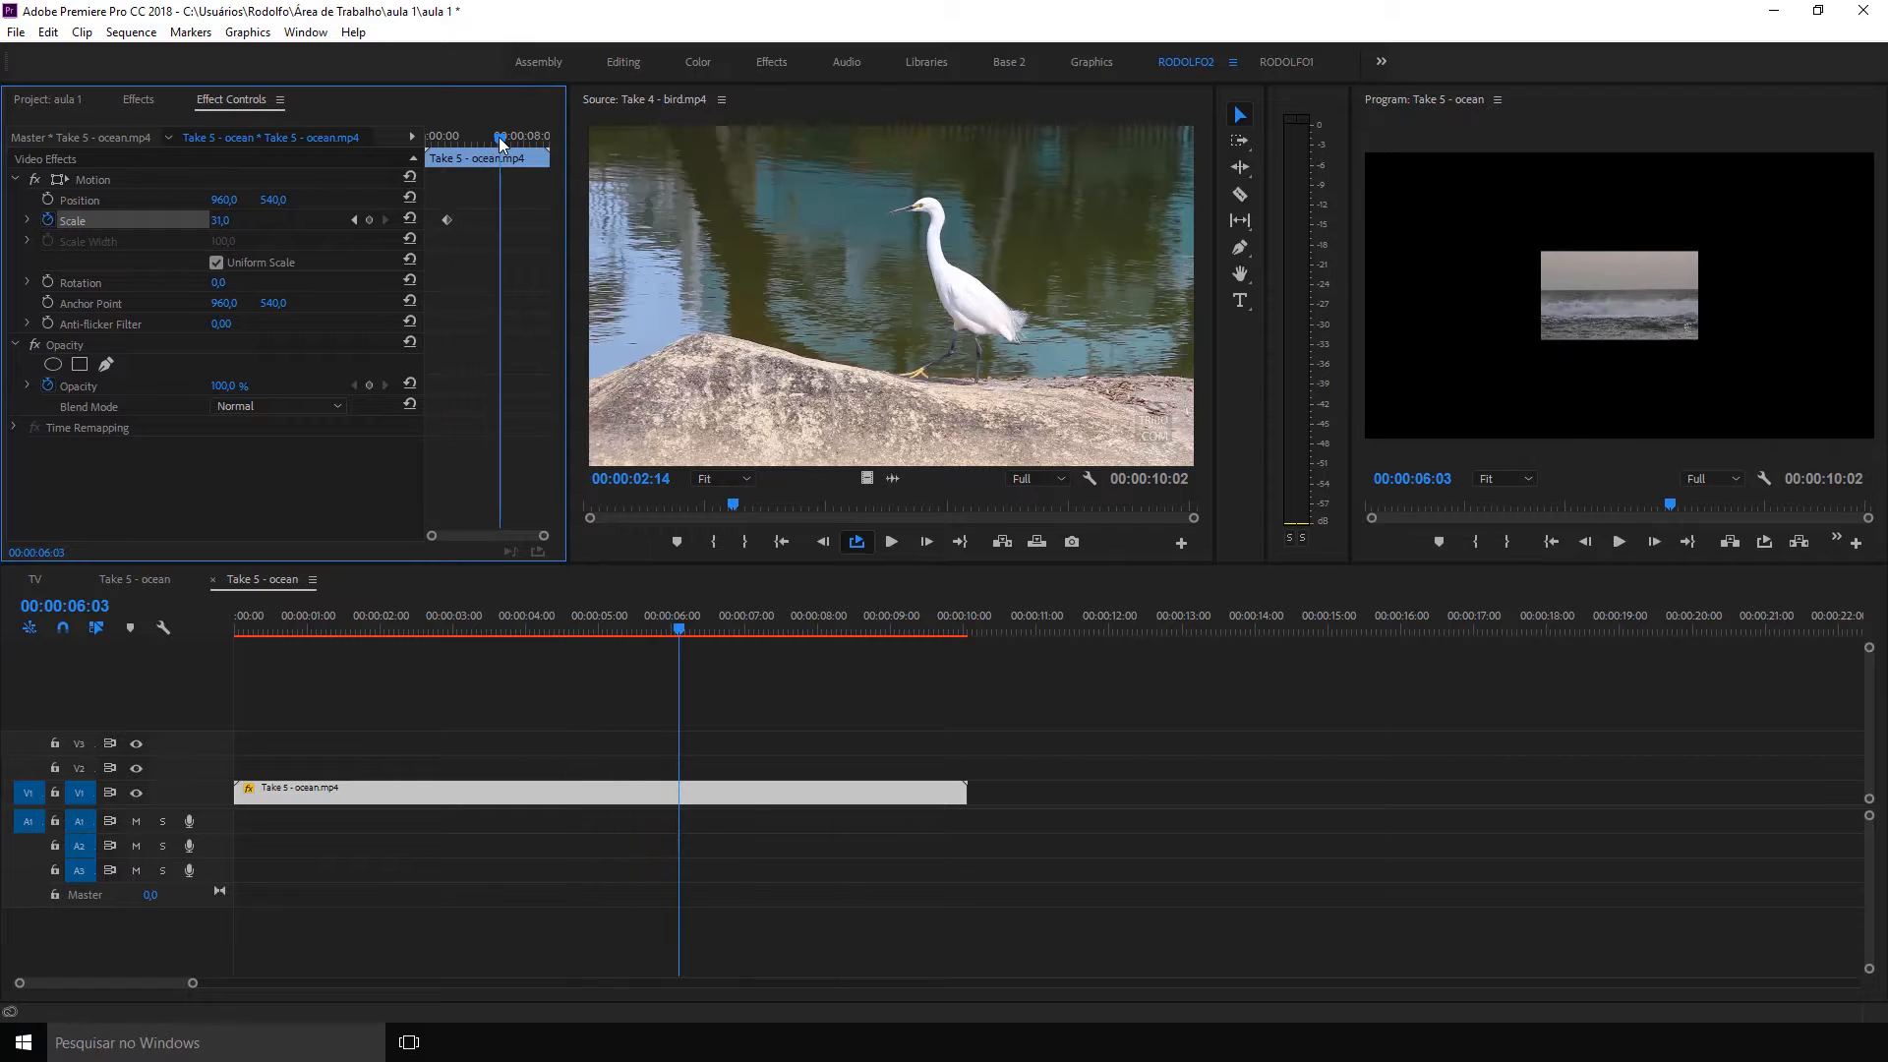
left_click_drag(219, 224, 247, 224)
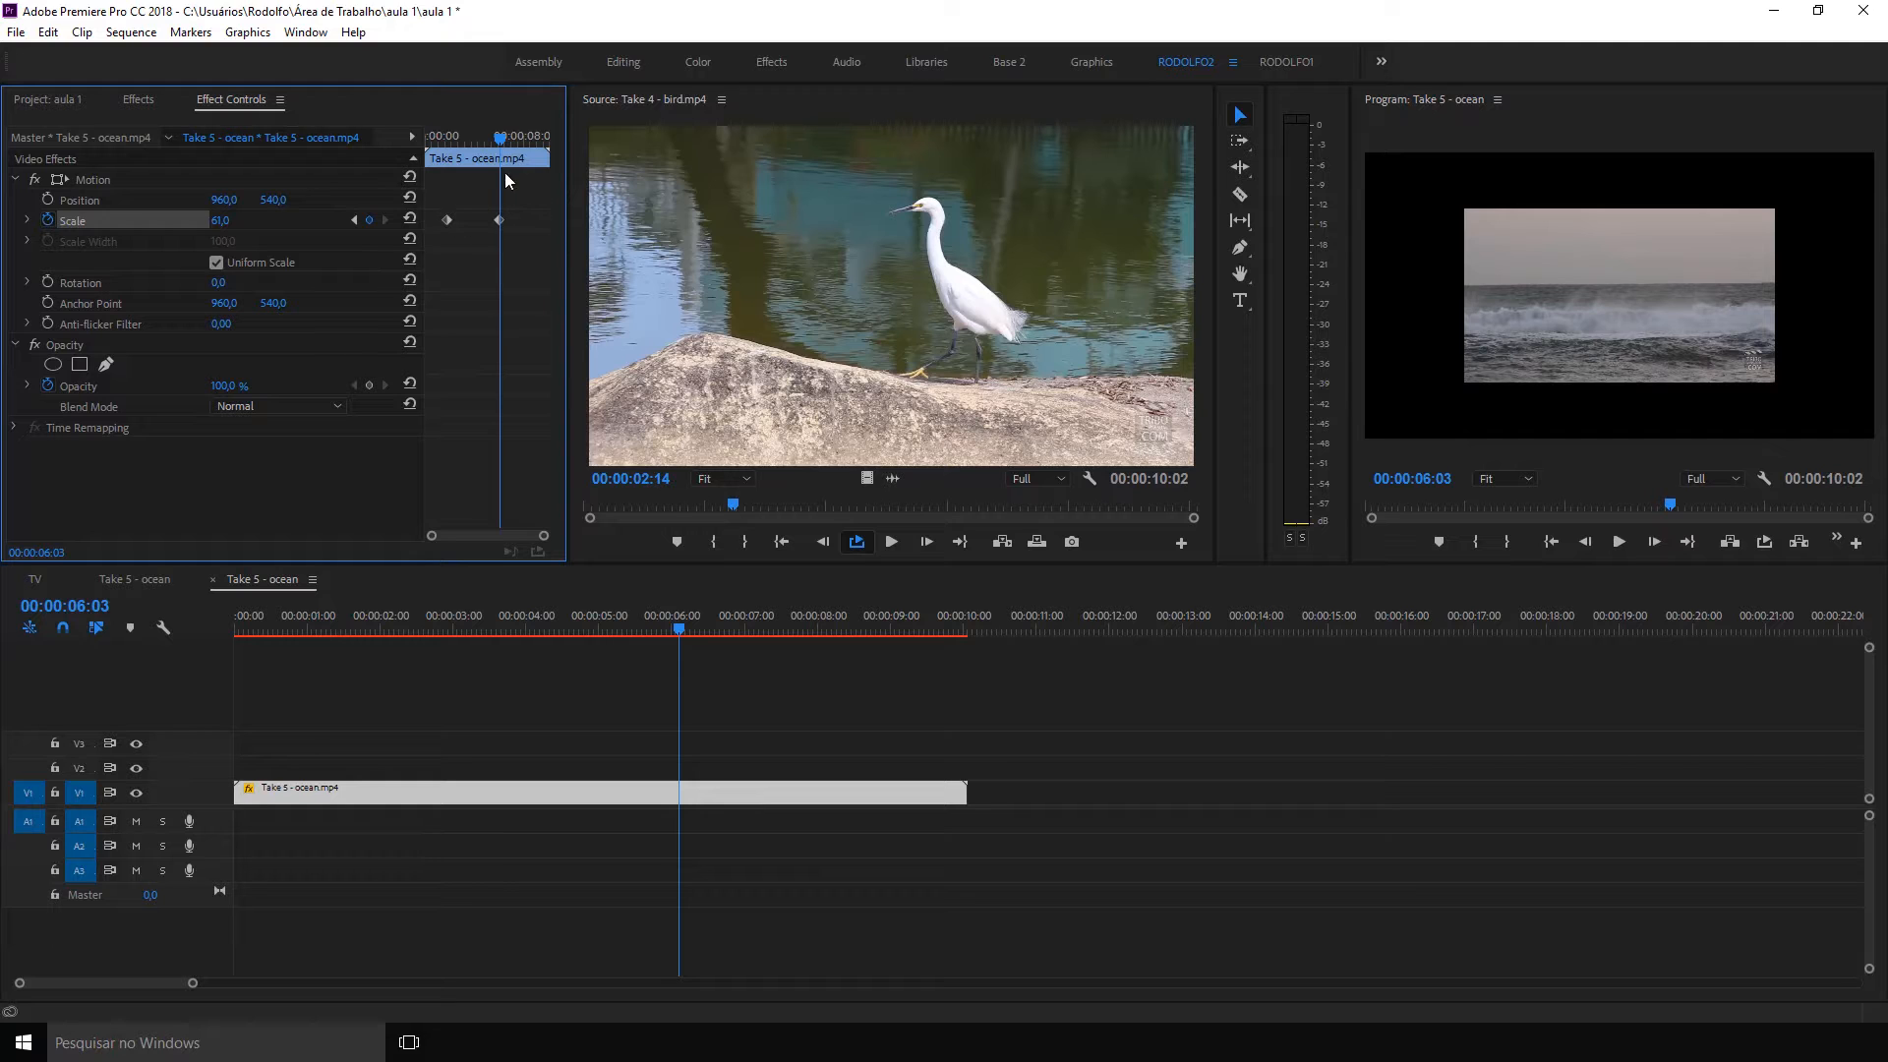
Add Scale keyframes of 74 at 00:00:08:07 and 58 at 00:00:08:29
left_click_drag(501, 136, 527, 136)
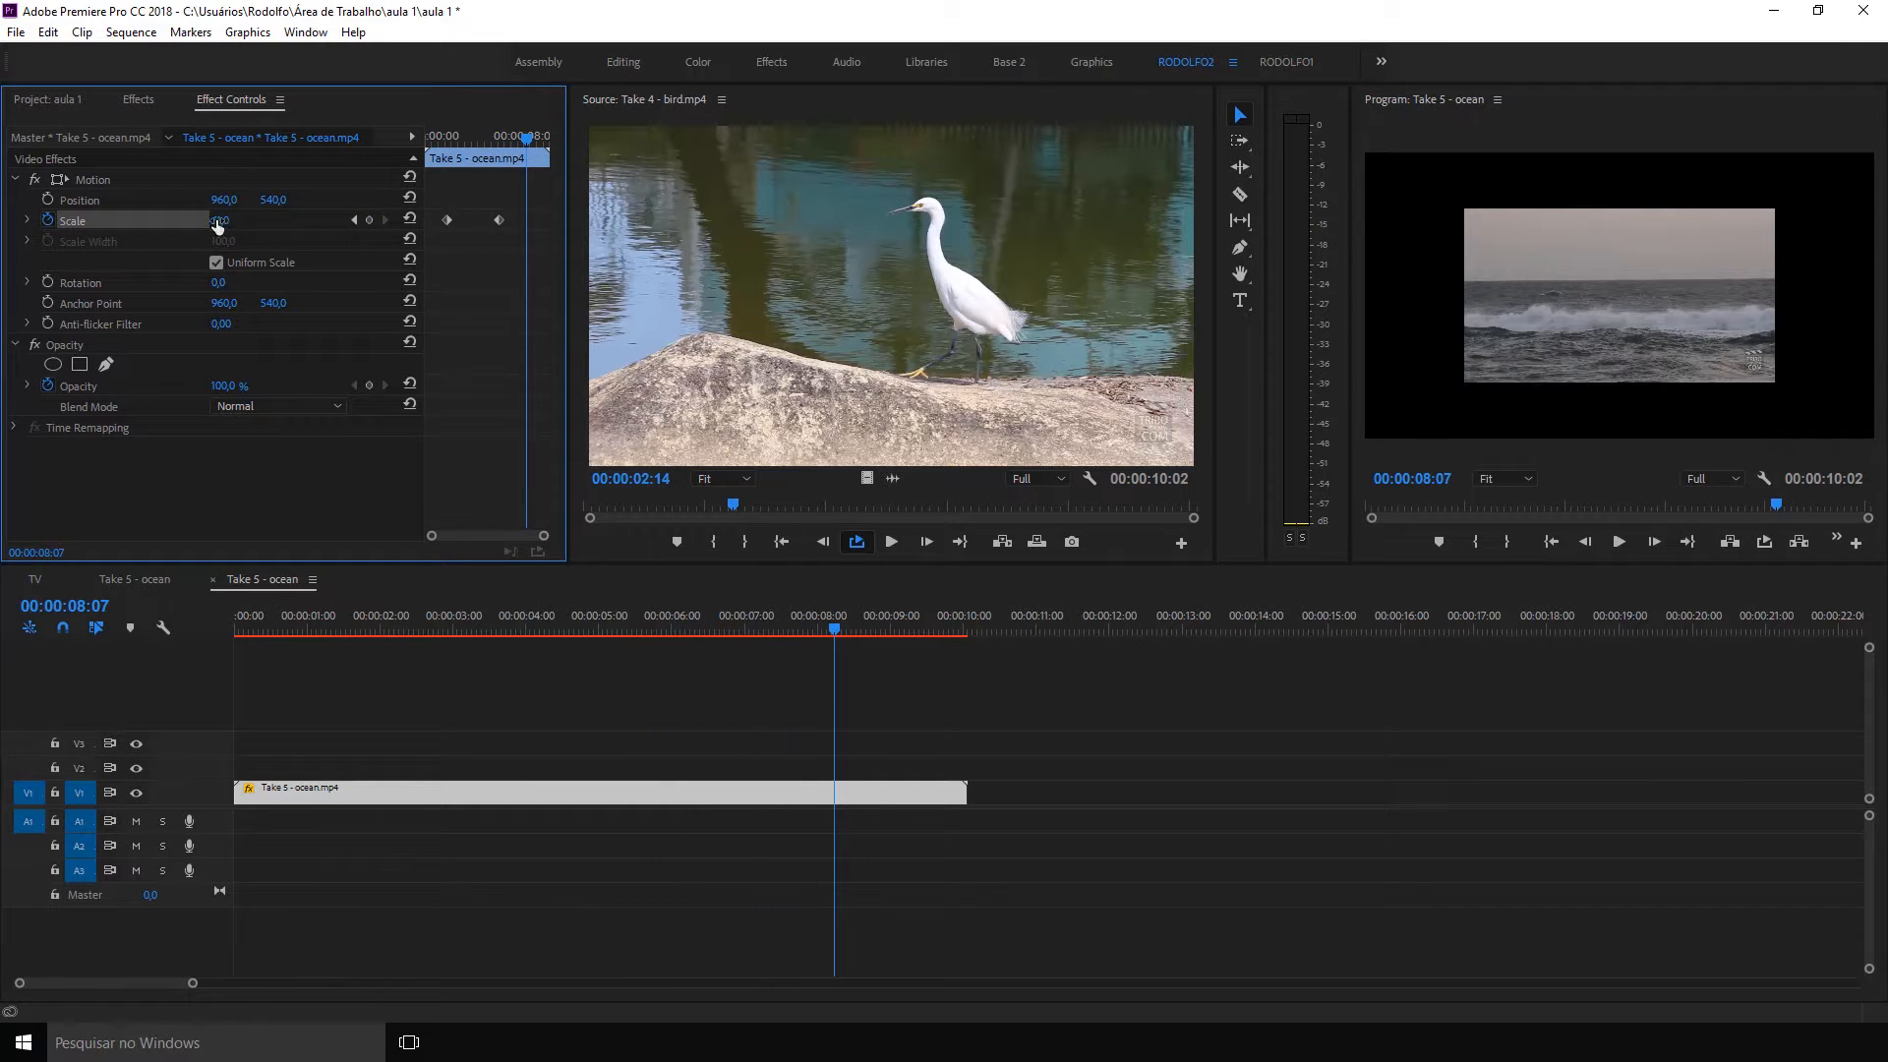
left_click_drag(217, 225, 231, 225)
left_click_drag(522, 141, 535, 142)
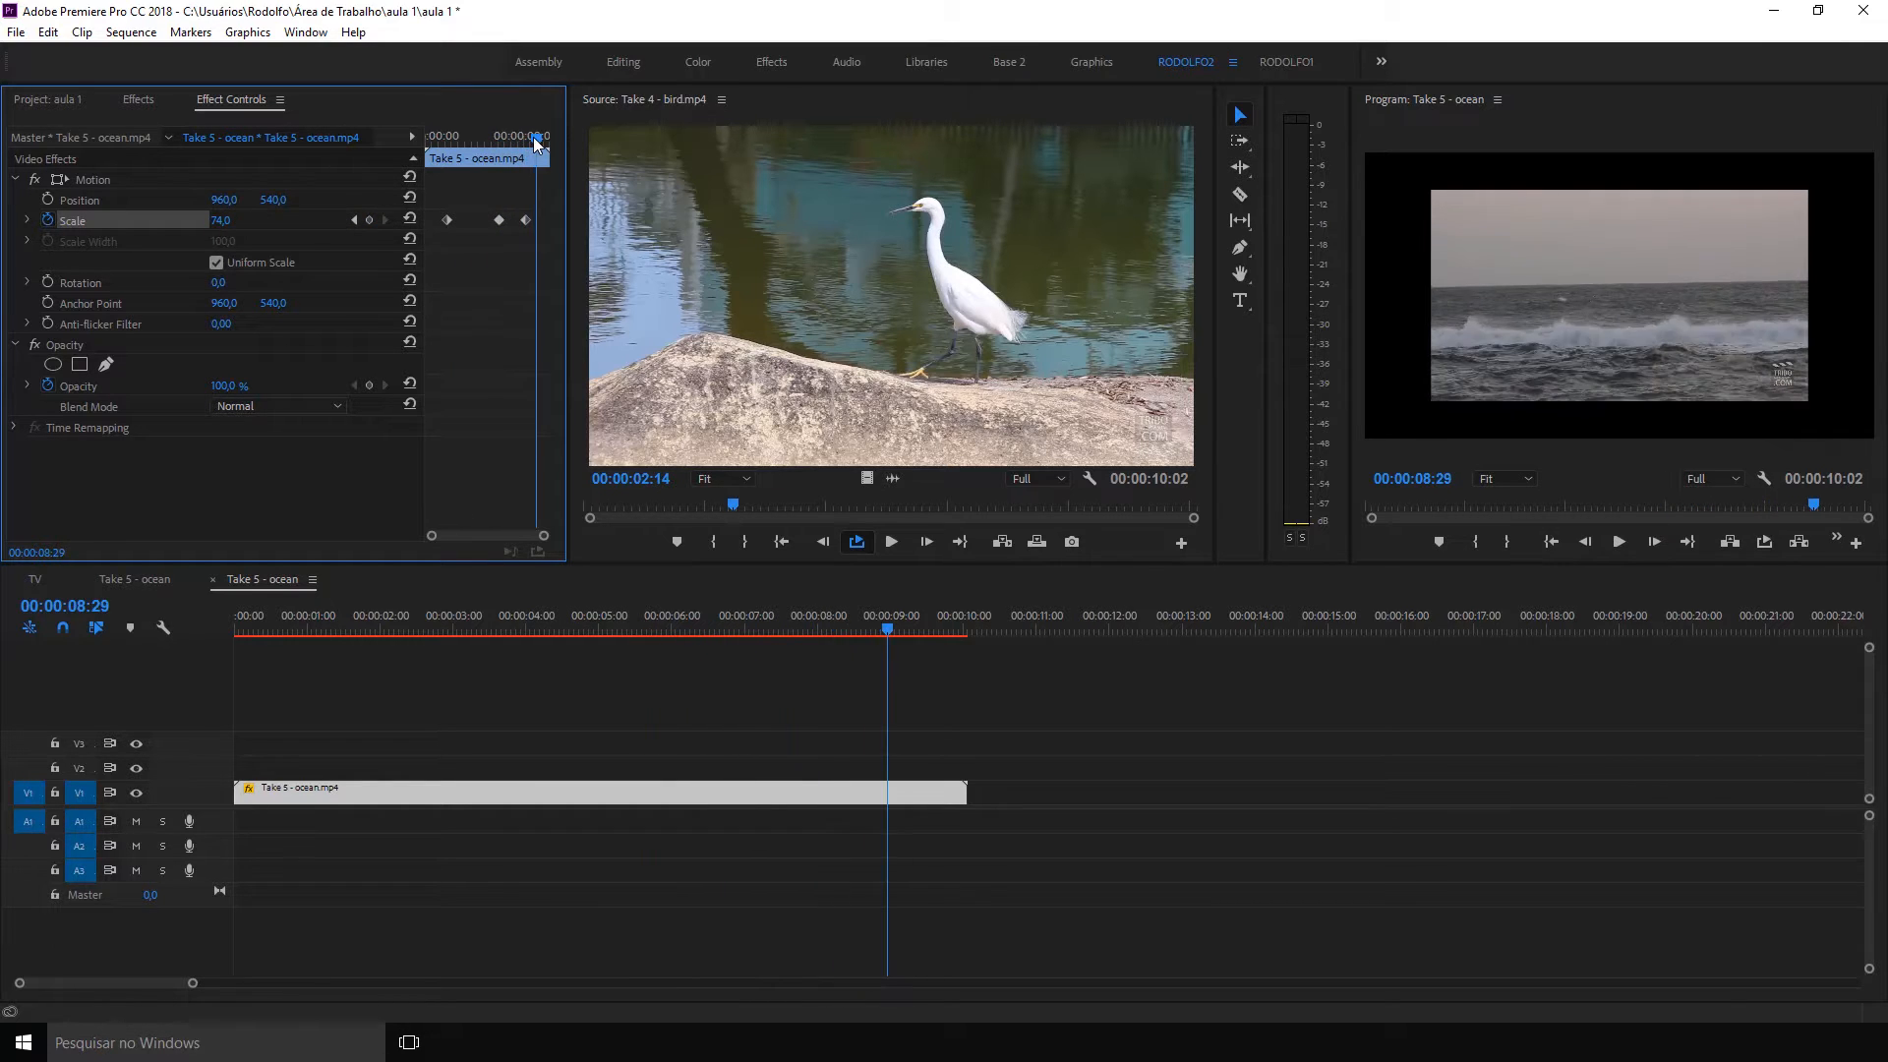
left_click_drag(222, 220, 206, 220)
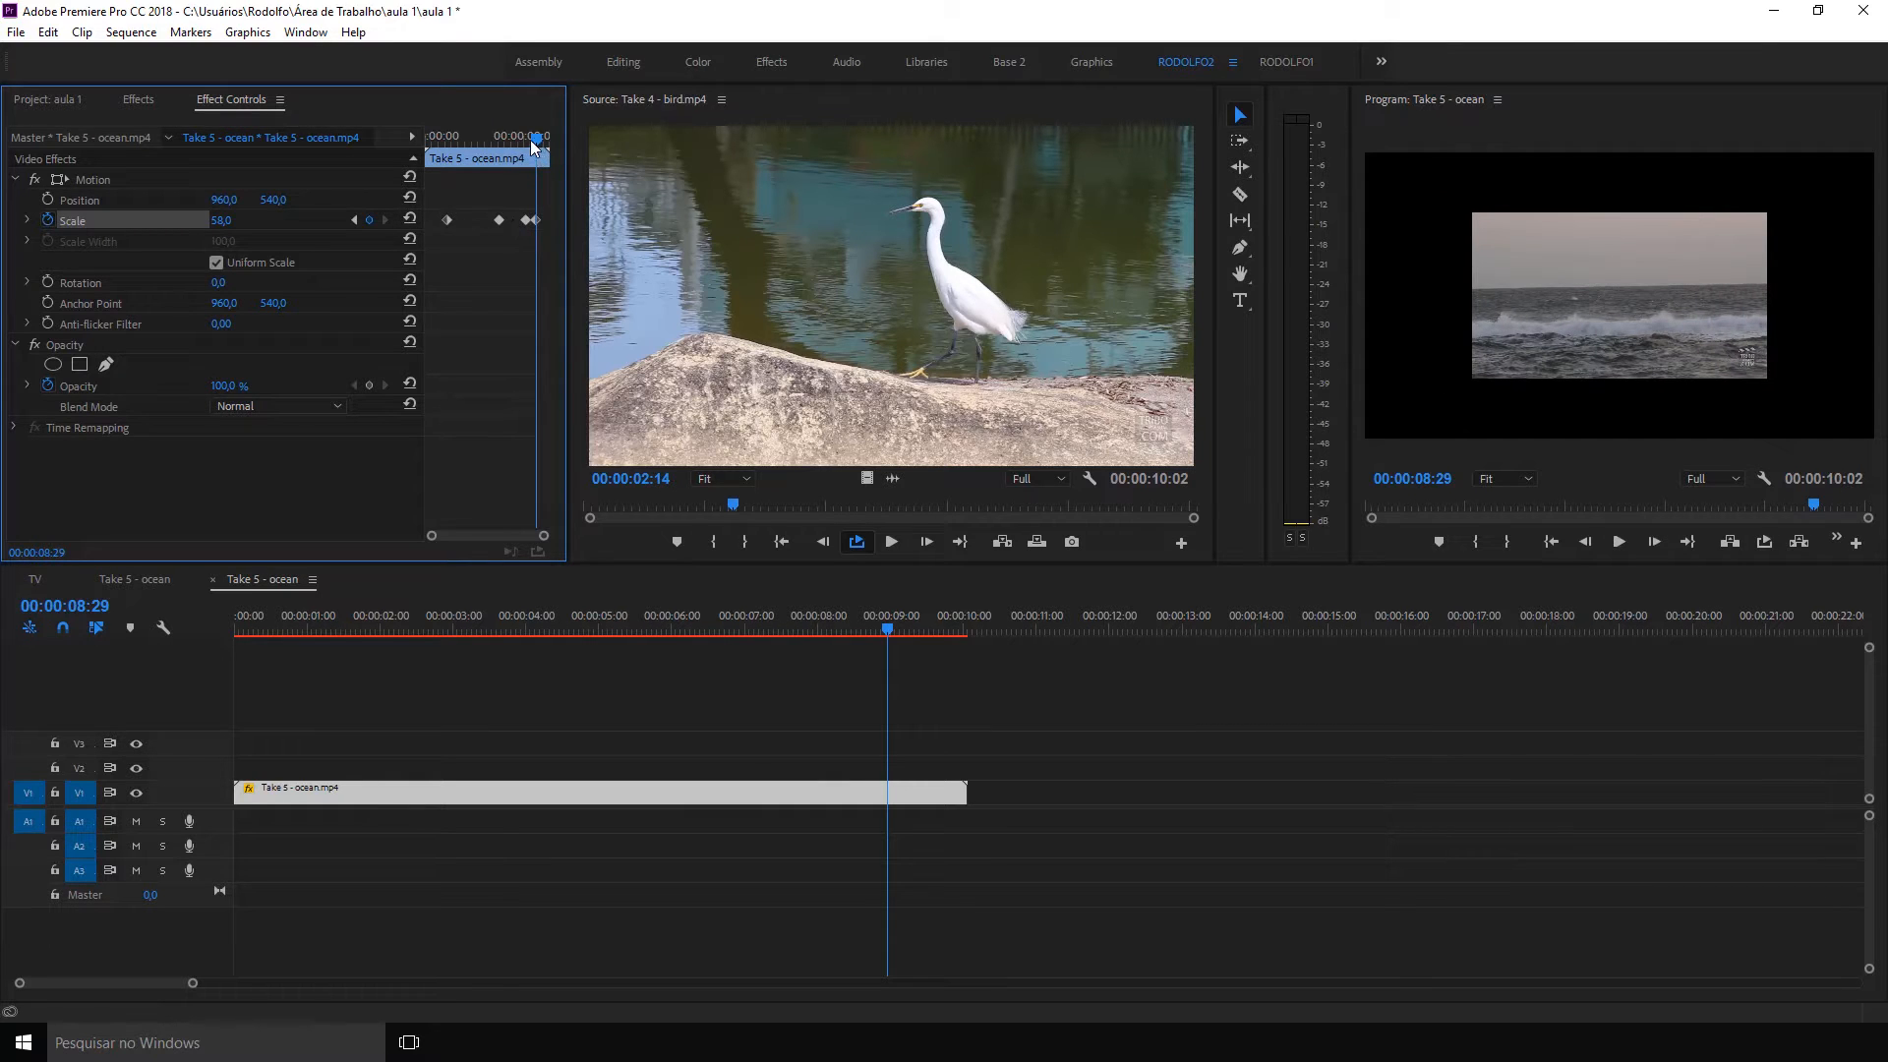
Review the Scale animation by scrubbing back, returning to the first keyframe and stepping forward through the remaining ones
left_click_drag(536, 140, 469, 140)
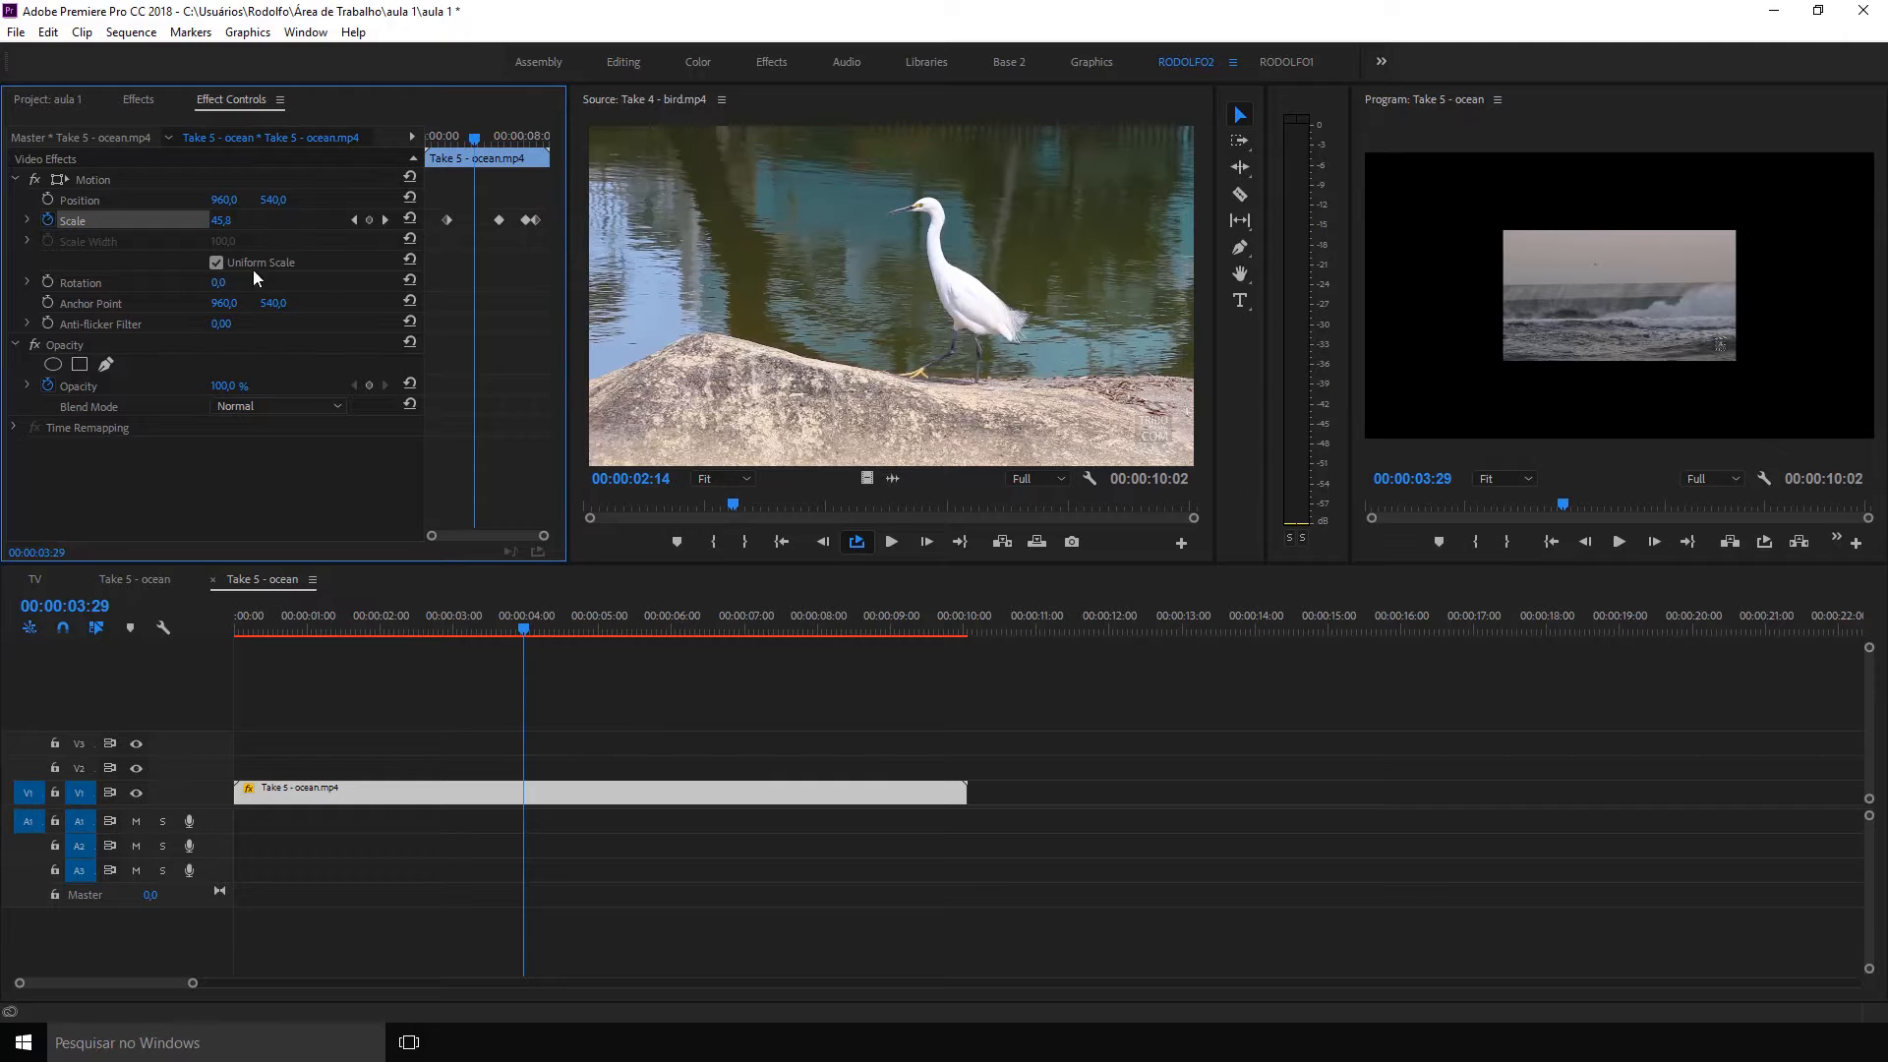
left_click(352, 222)
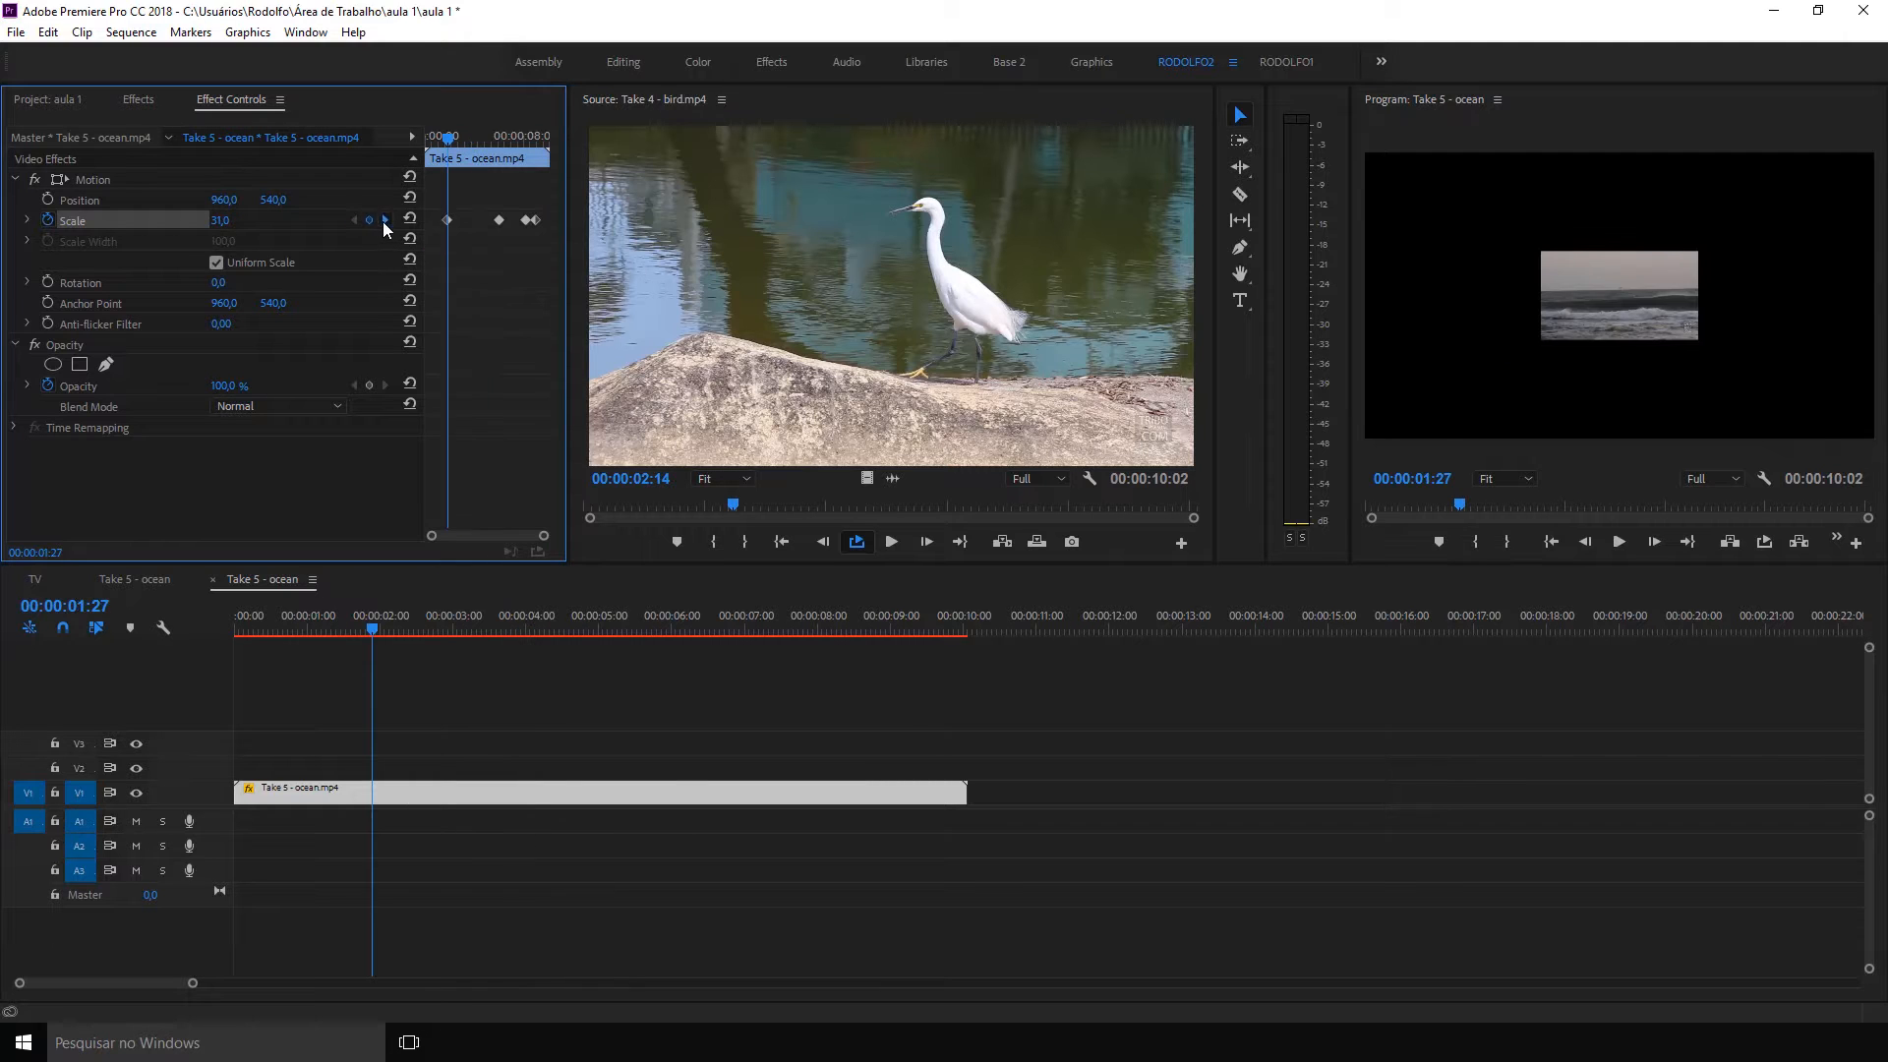
left_click(383, 221)
left_click(383, 221)
left_click(383, 221)
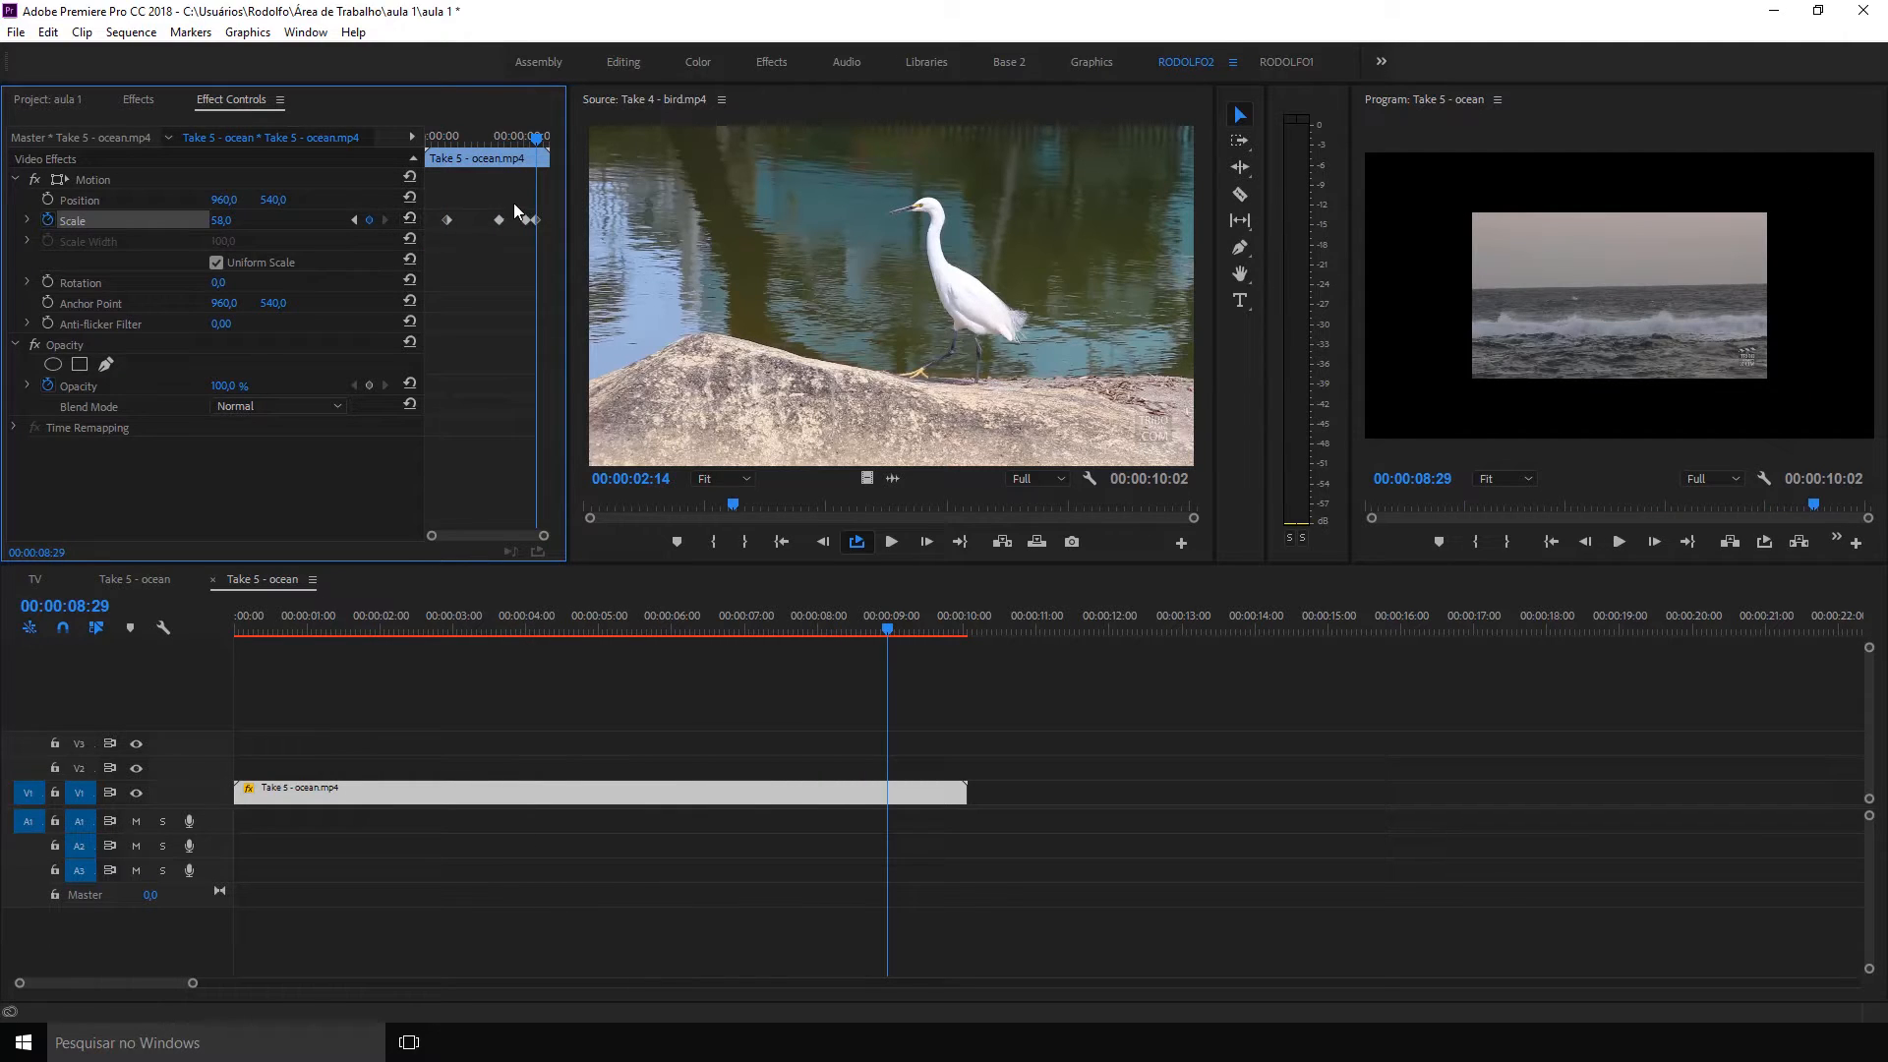
Delete the existing Scale keyframes and create a new Scale keyframe of 29 at 00:00:01:18
left_click_drag(512, 203, 537, 240)
left_click_drag(416, 253, 460, 215)
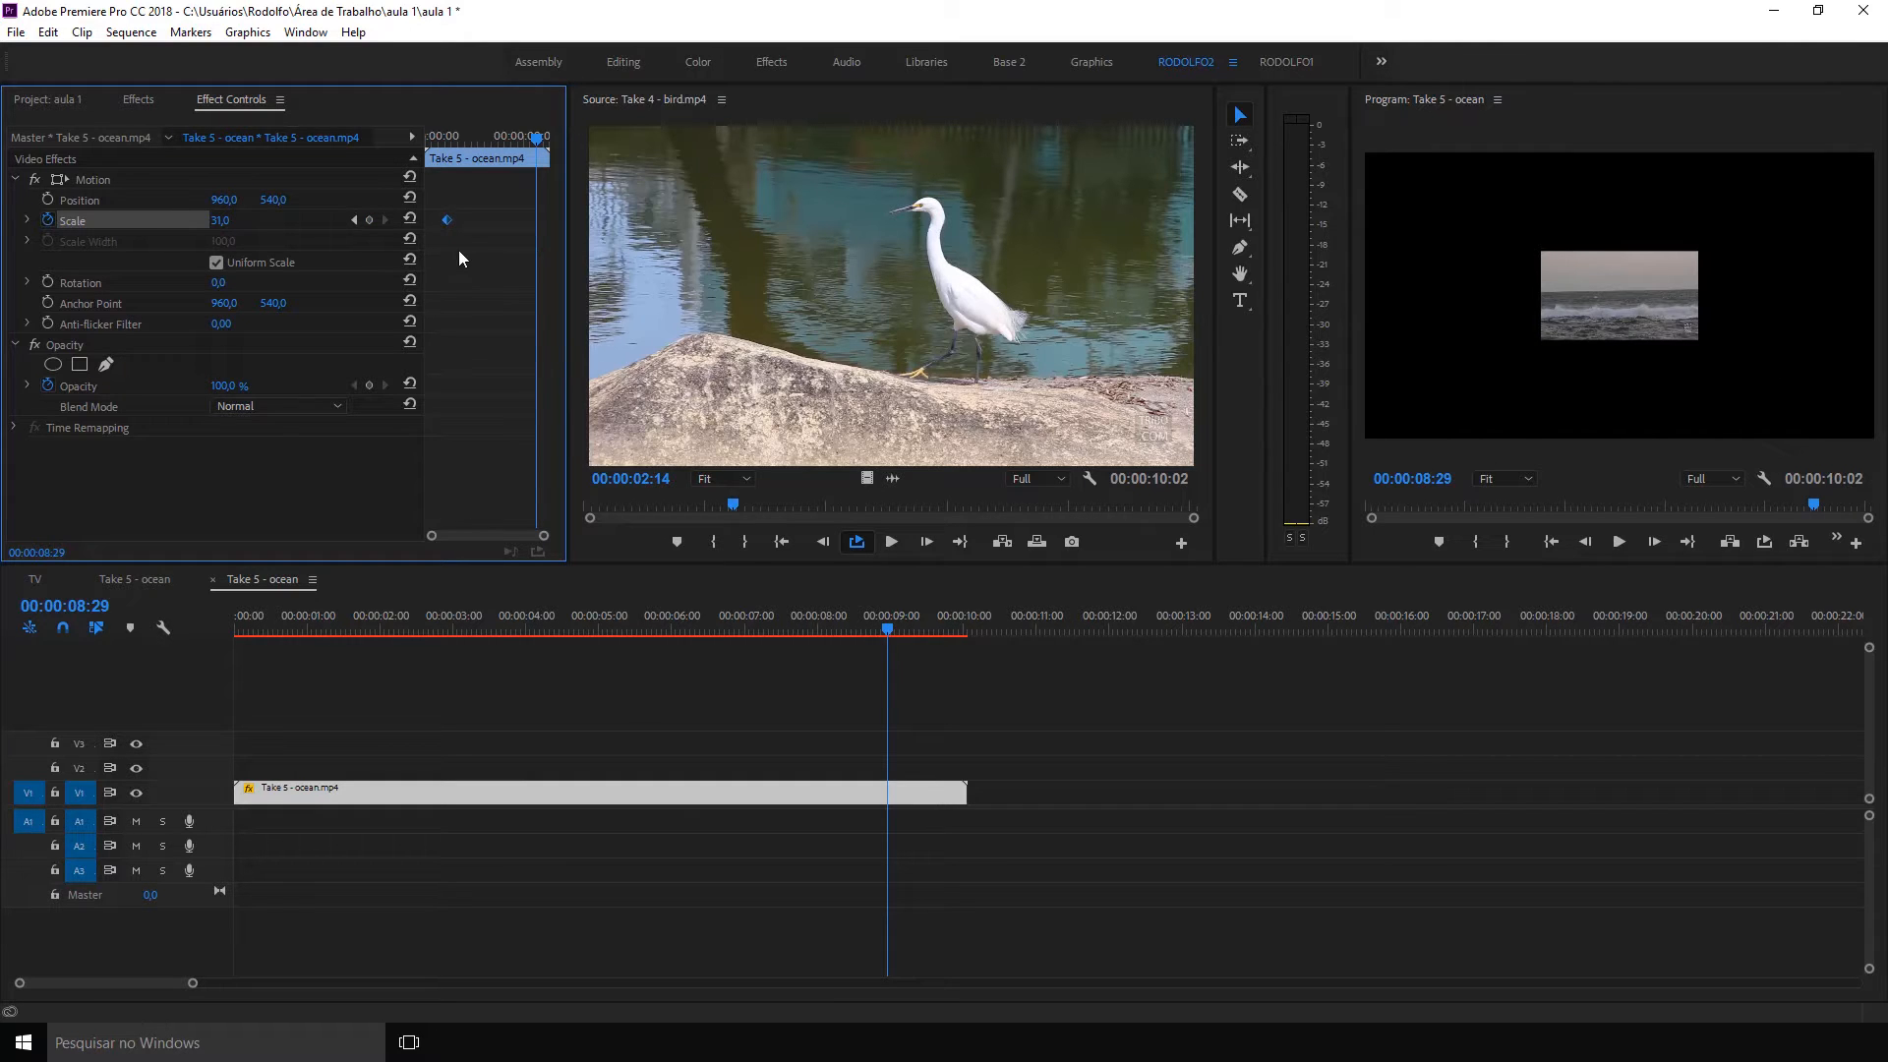
left_click(474, 136)
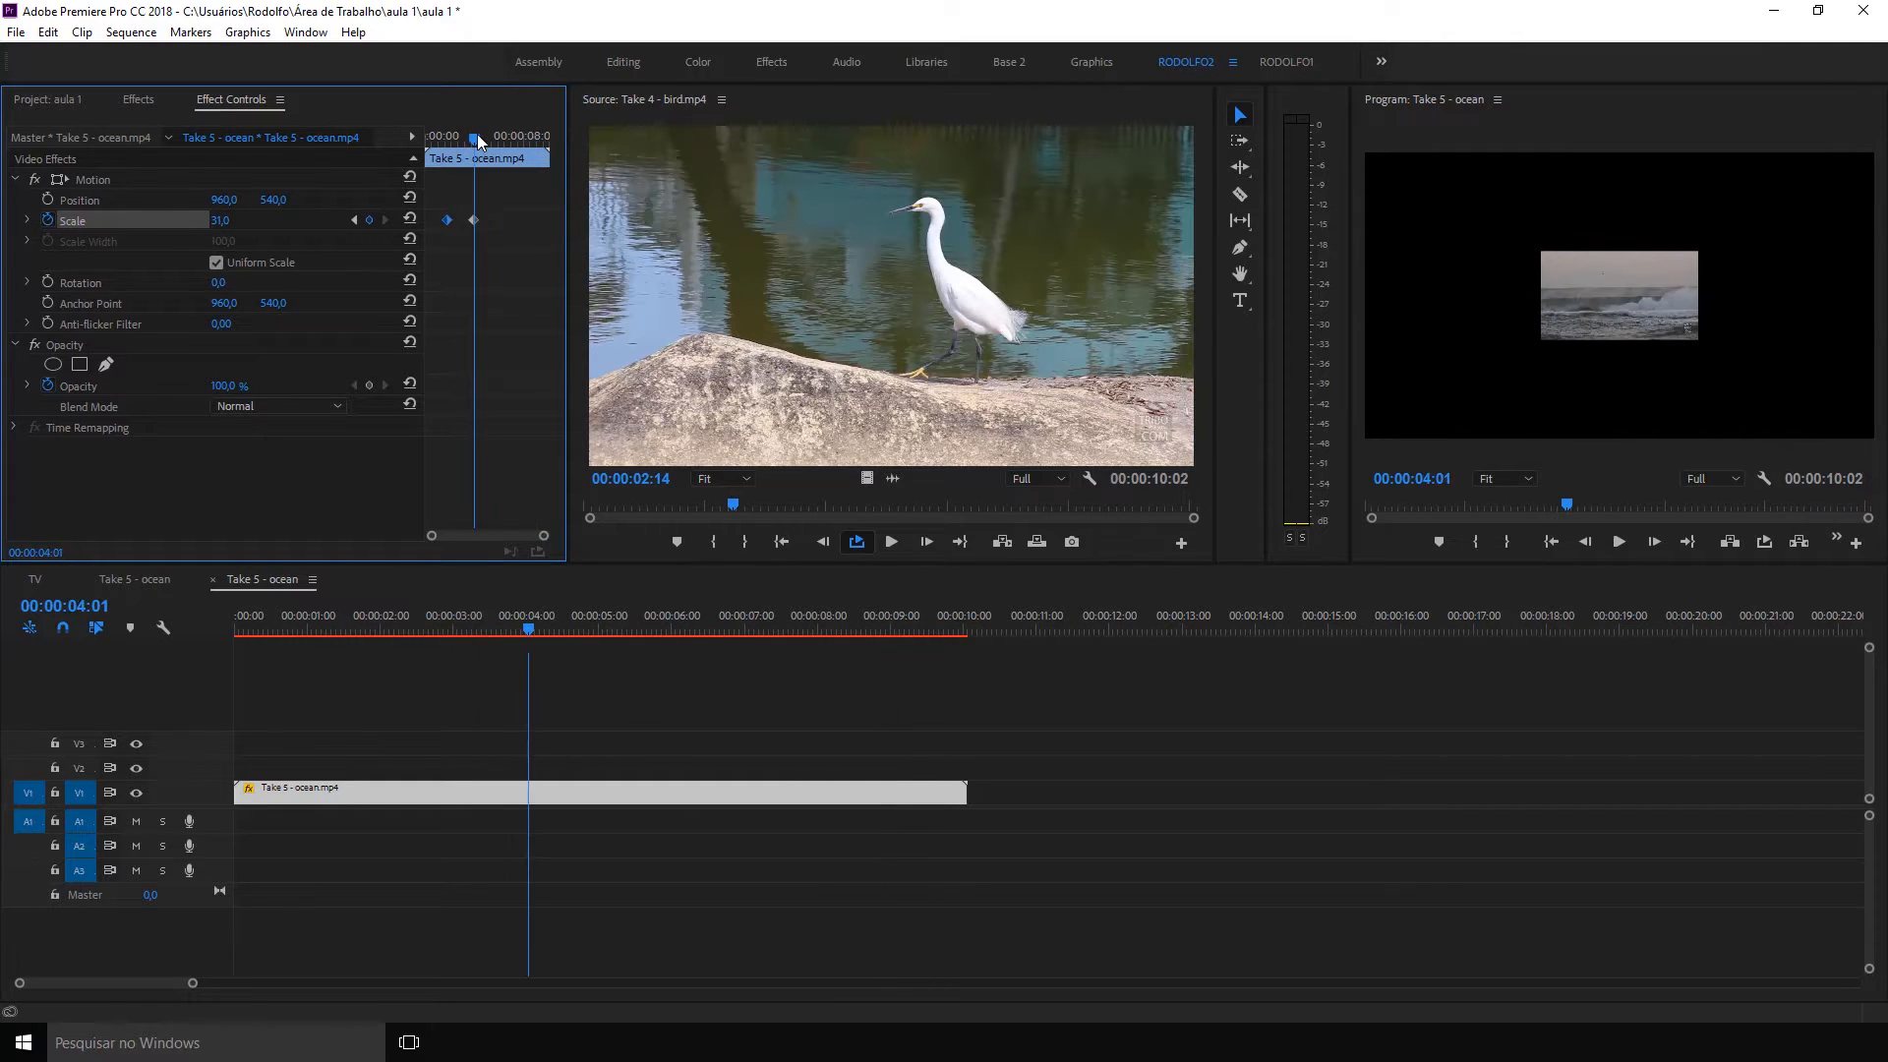
mouse_move(523, 215)
left_mouse_down()
mouse_move(432, 242)
mouse_move(524, 226)
left_mouse_up()
left_click_drag(439, 197, 472, 263)
left_click_drag(474, 138, 444, 137)
left_click_drag(225, 224, 223, 224)
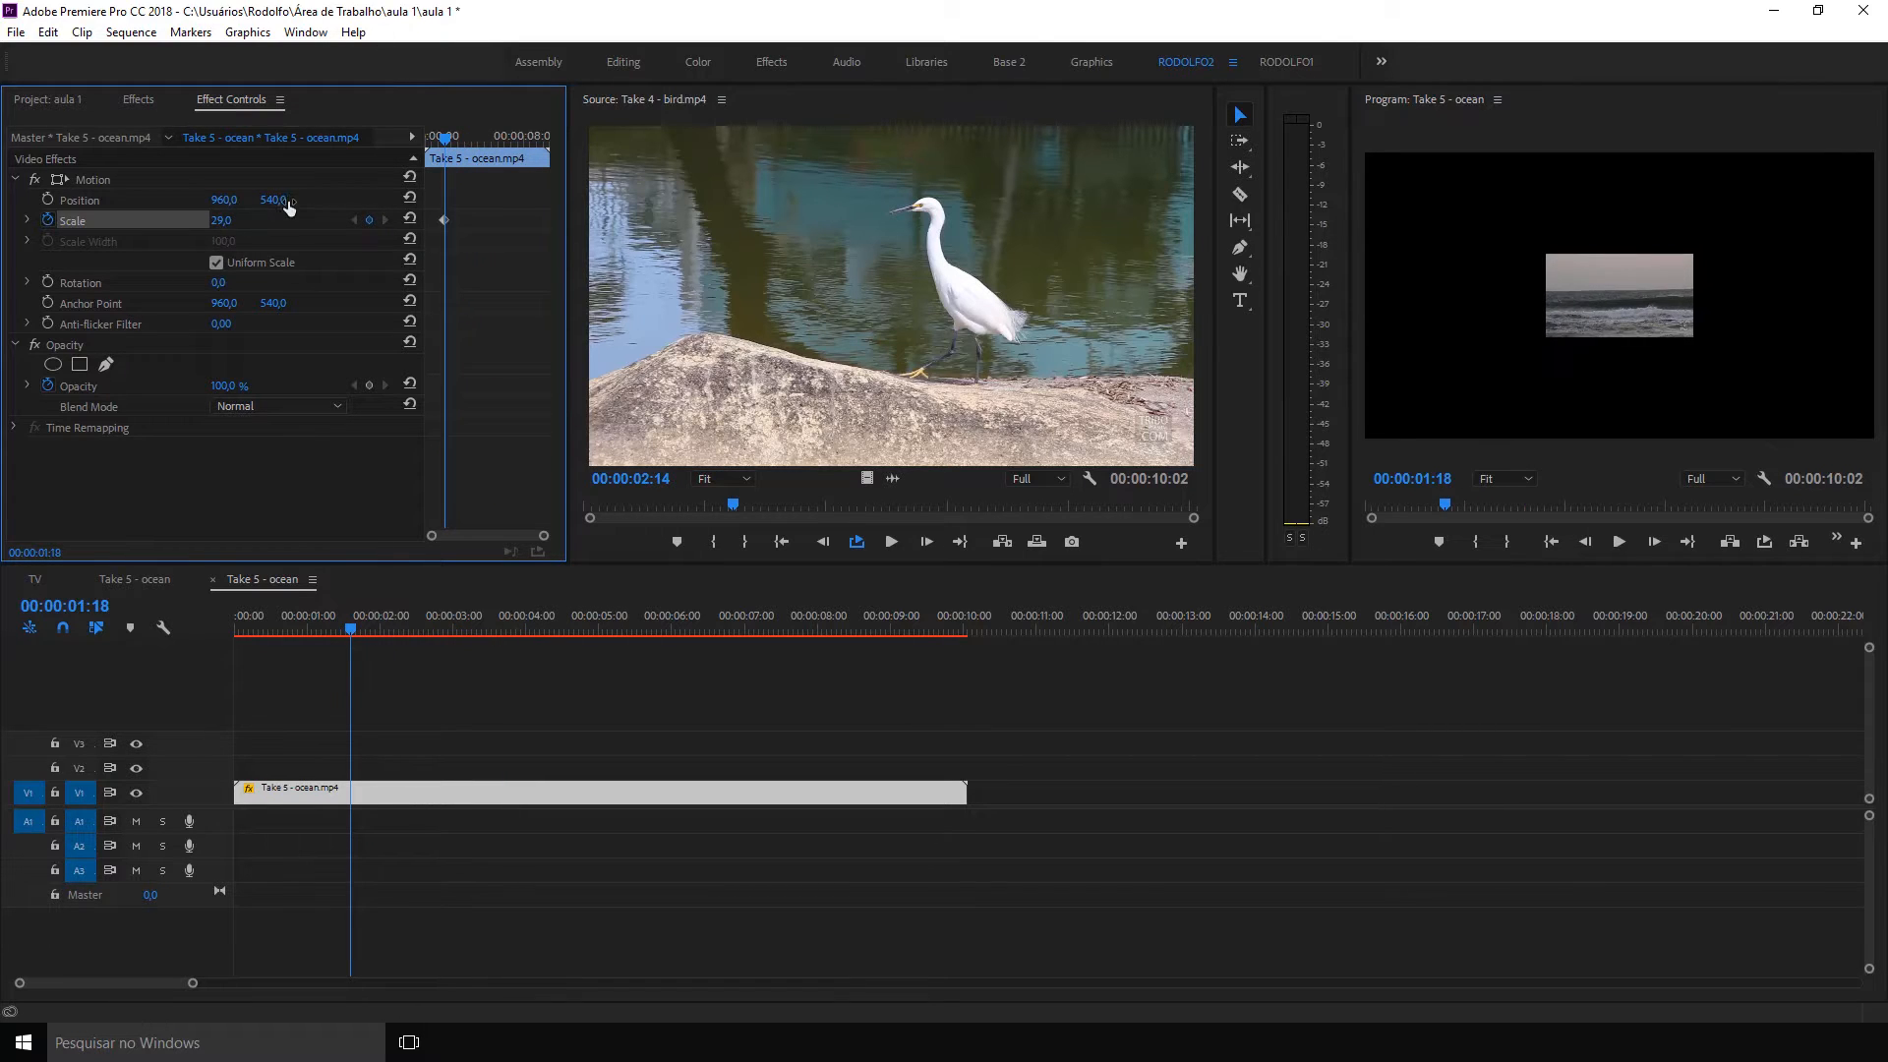
Animate the clip's Position with keyframes at 00:00:01:18 and 00:00:06:13, moving it horizontally to X 1481 at the second one
left_click(47, 199)
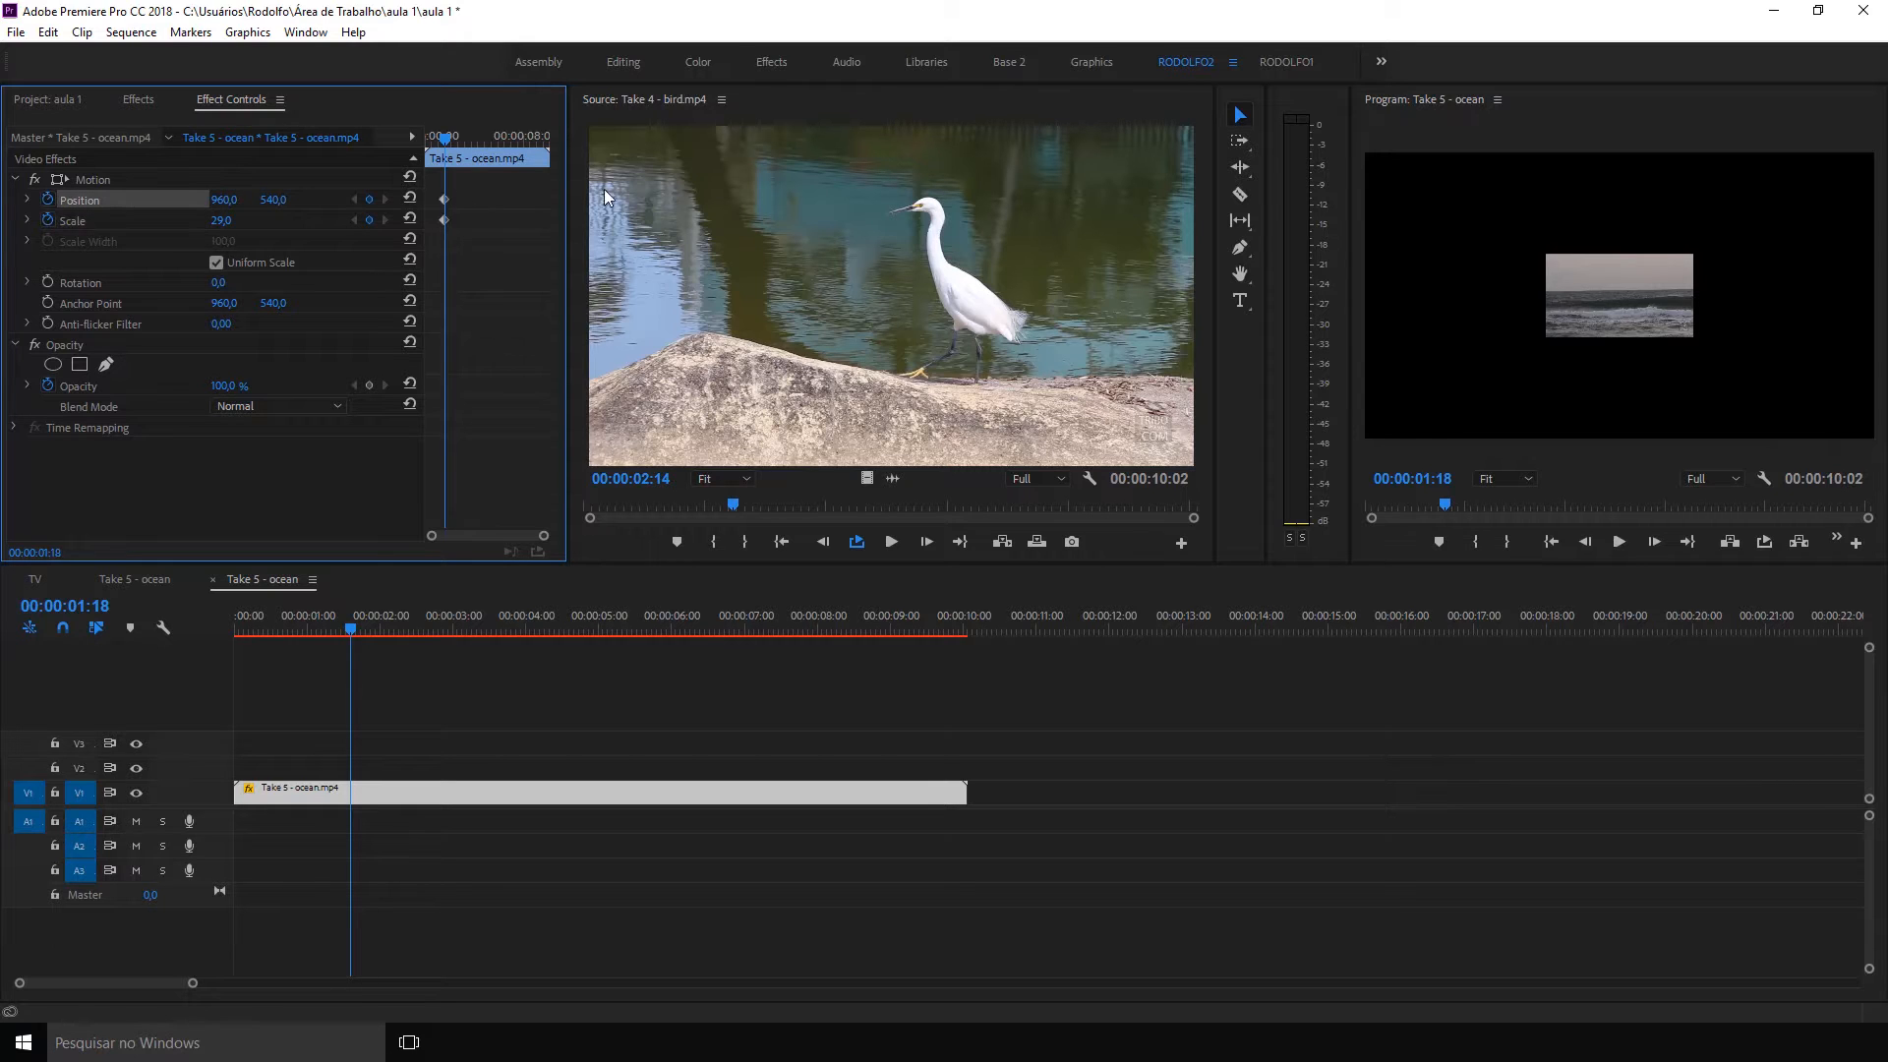
left_click_drag(463, 147, 505, 138)
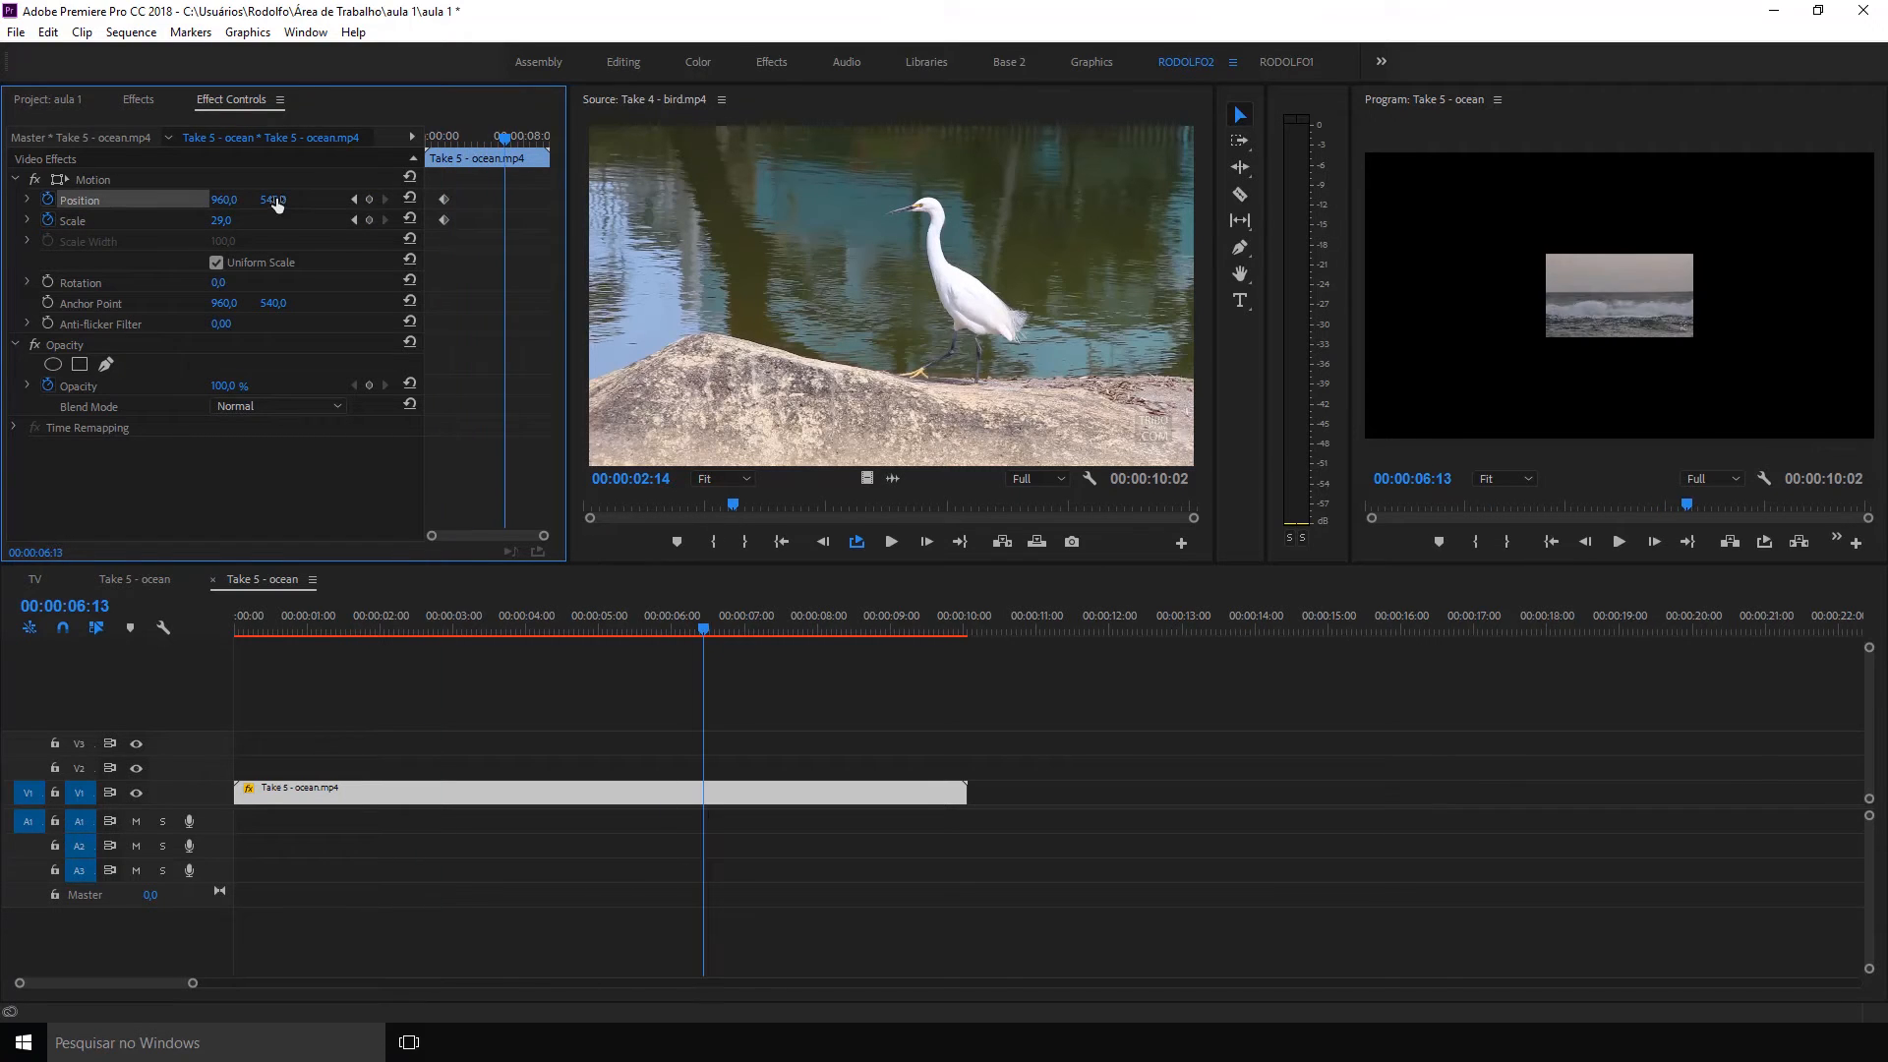
left_click_drag(273, 199, 326, 200)
key("ctrl+z")
left_click_drag(481, 138, 445, 138)
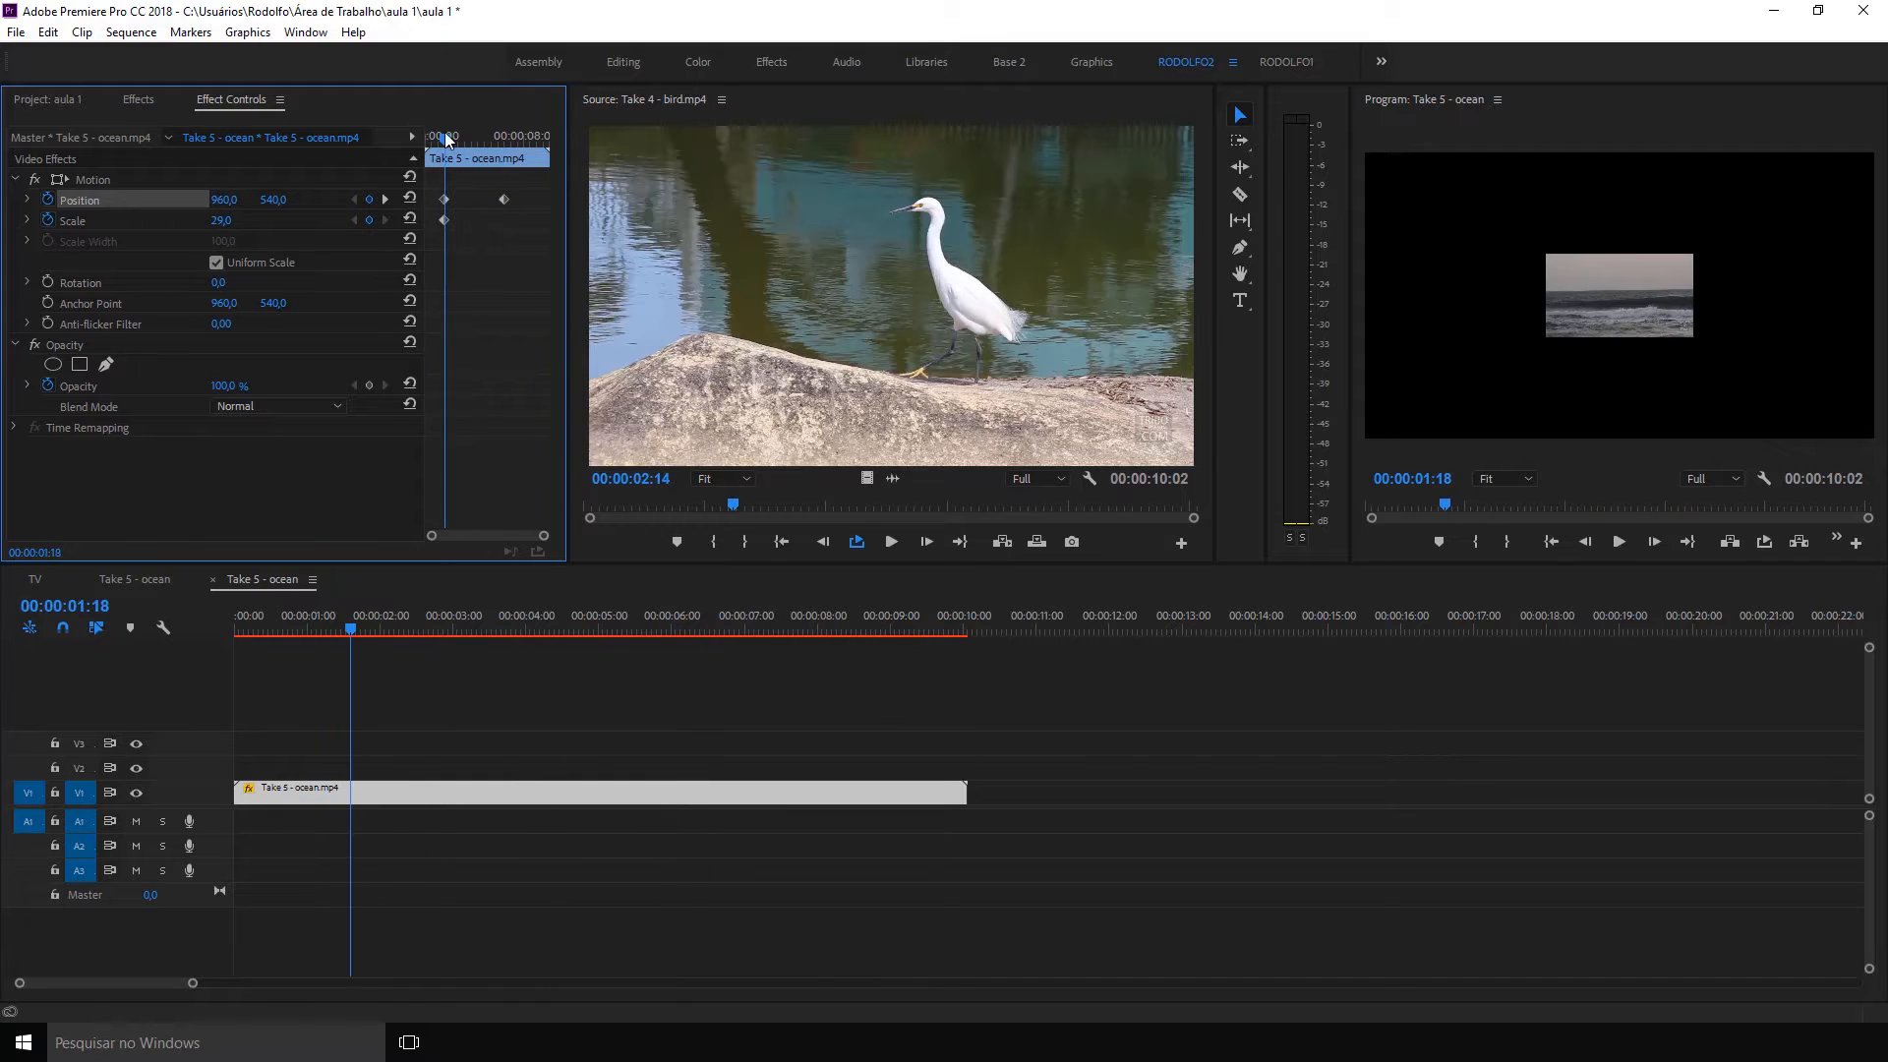
mouse_move(236, 199)
left_mouse_down()
mouse_move(204, 200)
mouse_move(228, 199)
left_mouse_up()
left_click_drag(446, 140, 491, 138)
Enable Rotation keyframing, set Rotation to 85° at 00:00:06:13, and scrub back to preview the movement
left_click(48, 283)
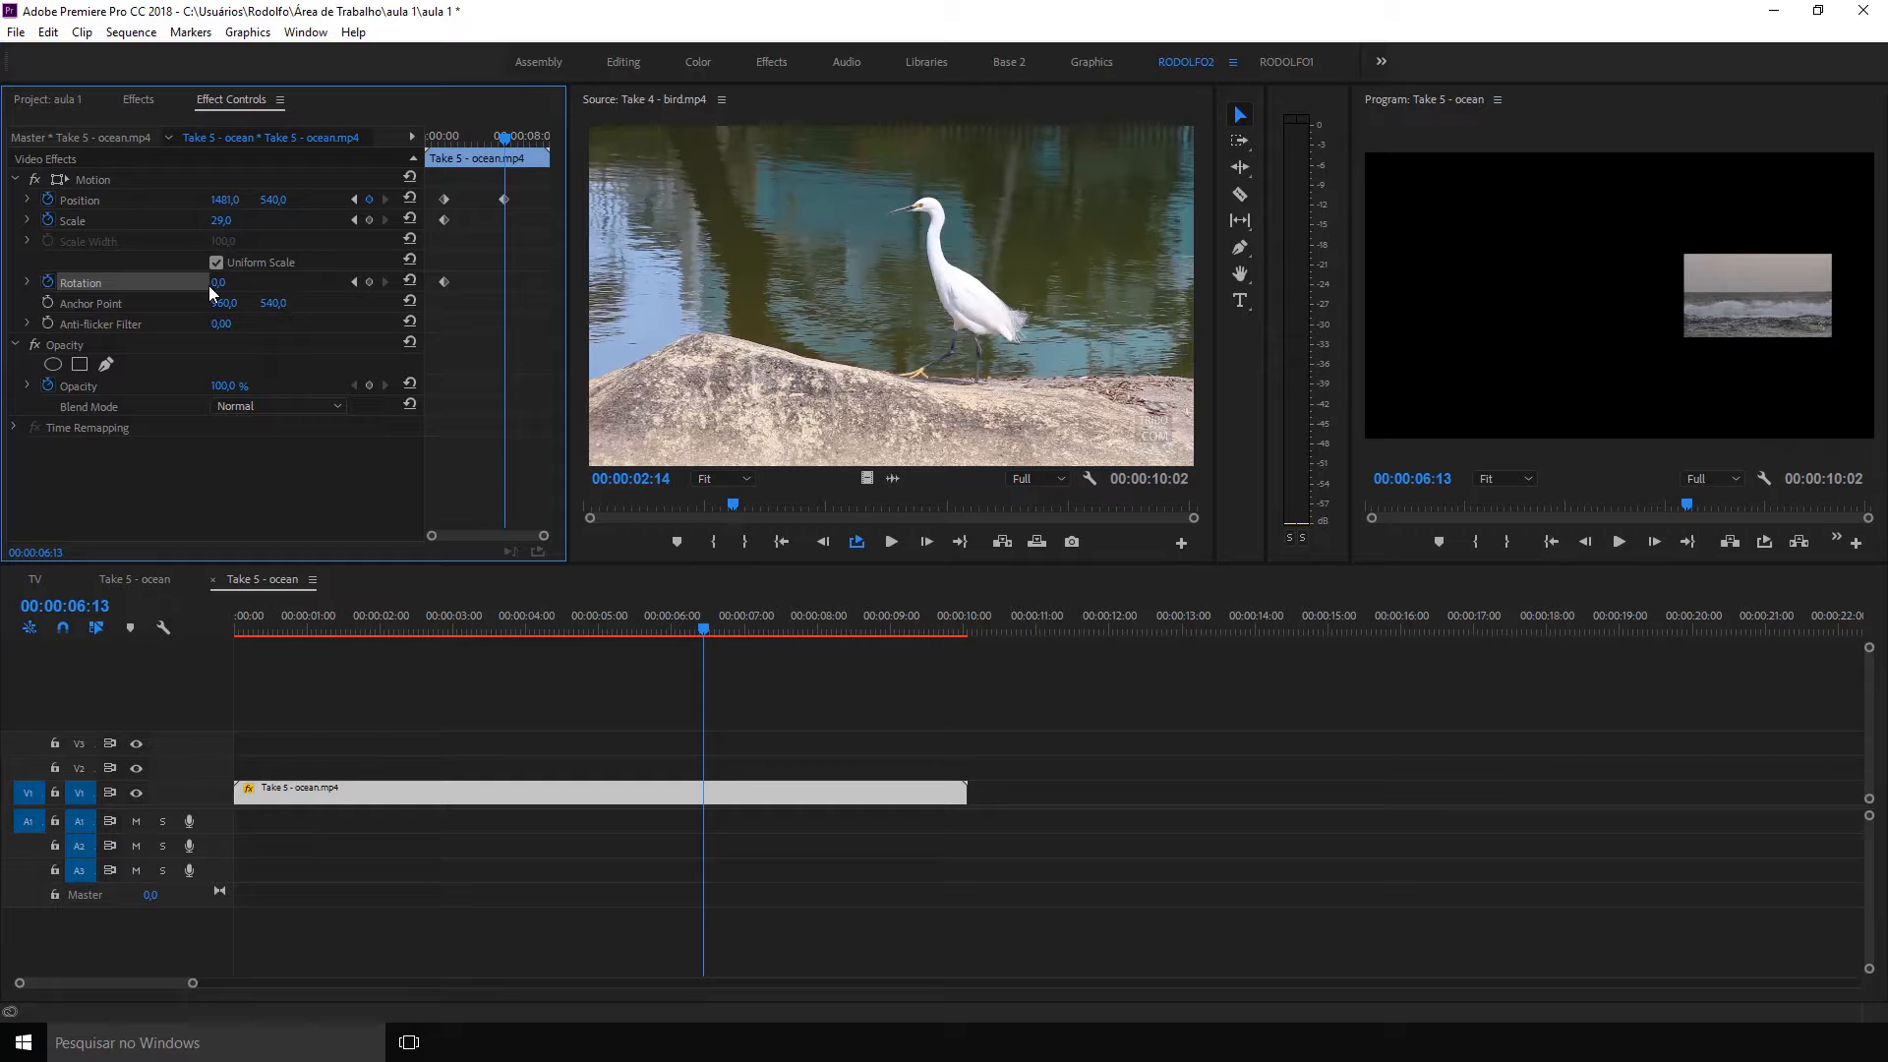
left_click_drag(220, 287, 291, 287)
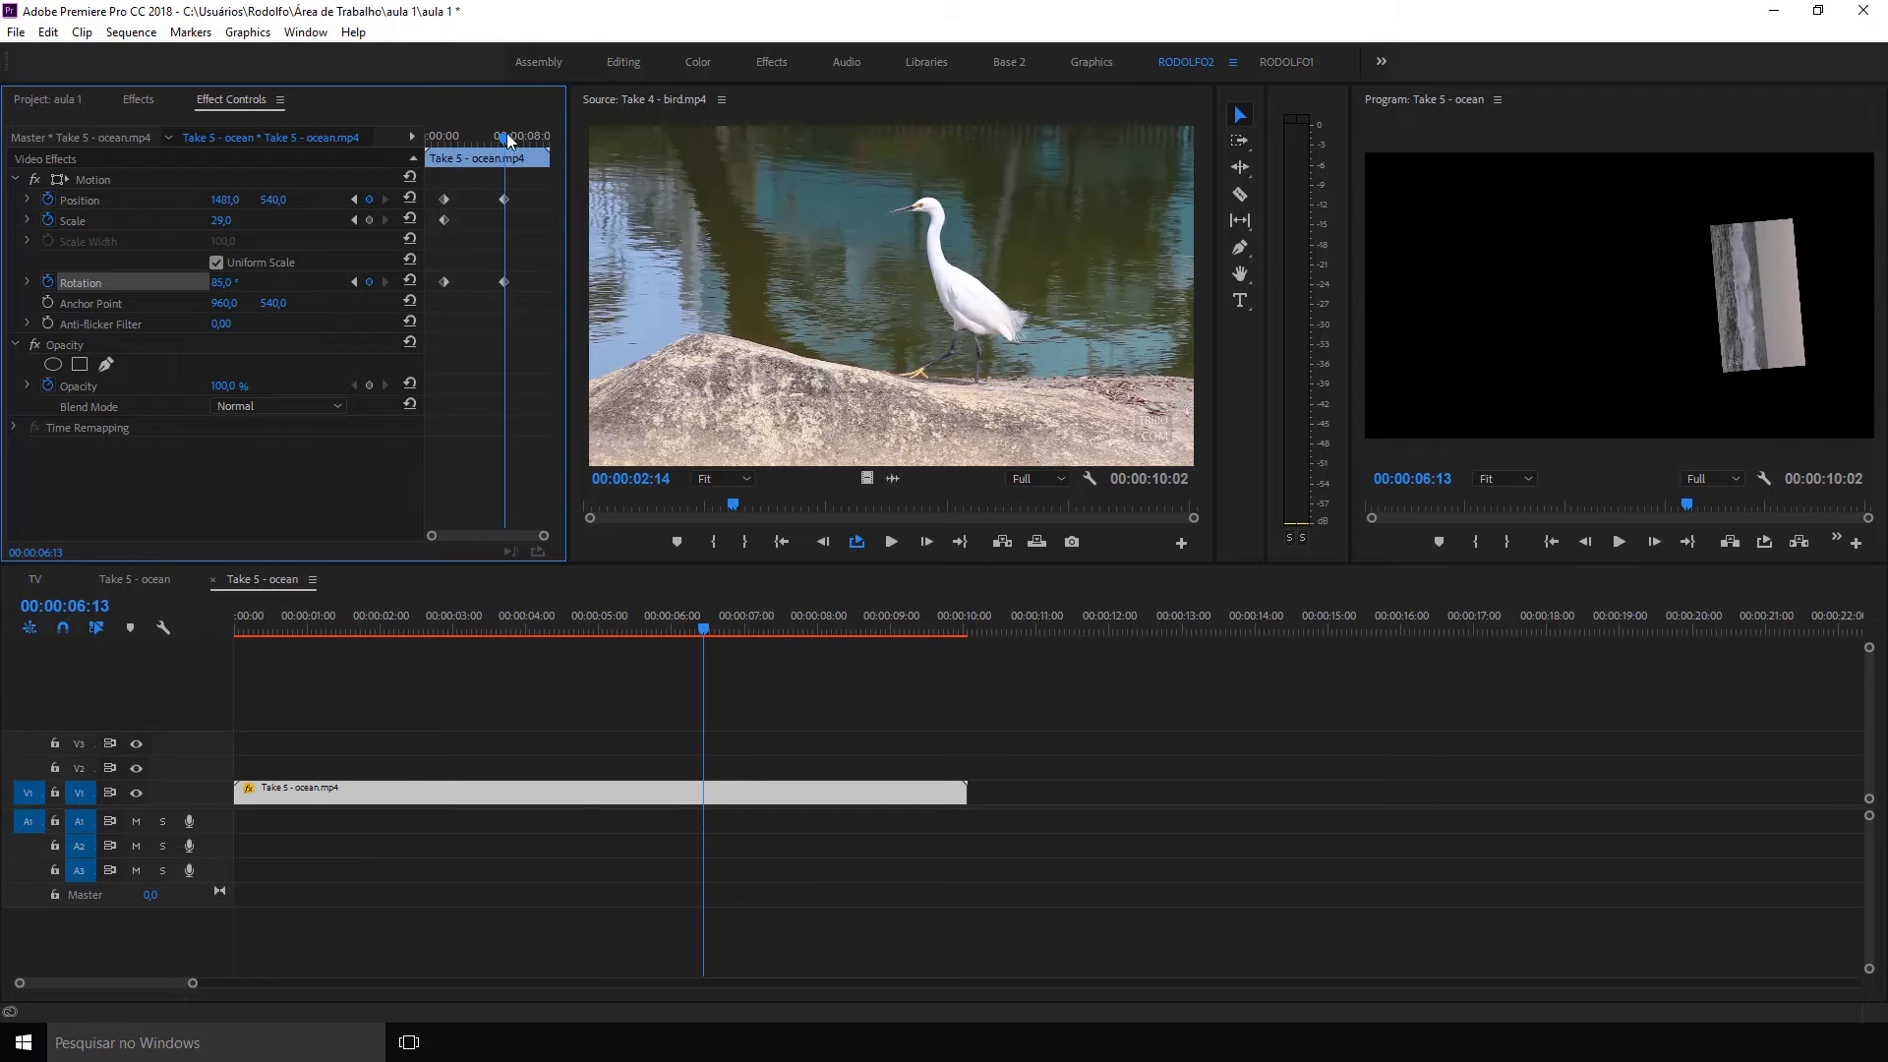
left_click_drag(503, 137, 464, 161)
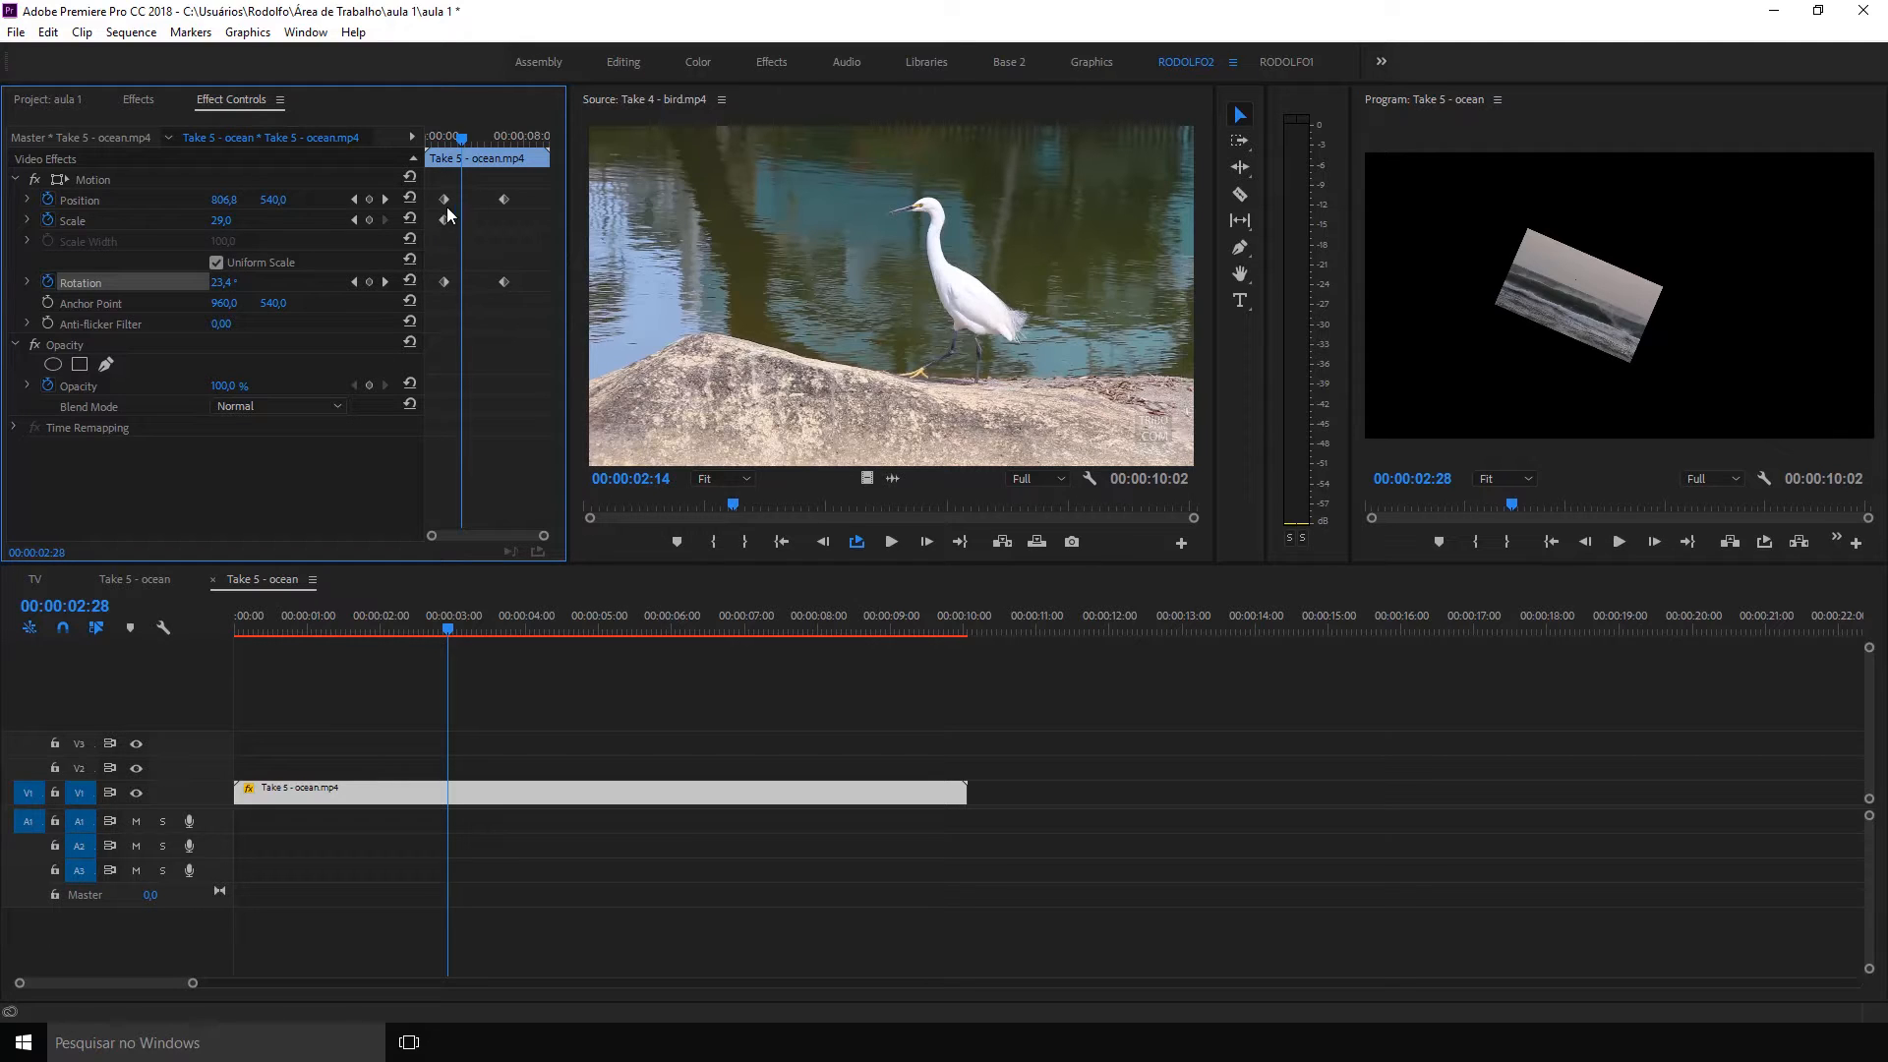
Delete all Position, Scale and Rotation keyframes from the ocean clip
left_click(150, 203)
left_click(147, 216)
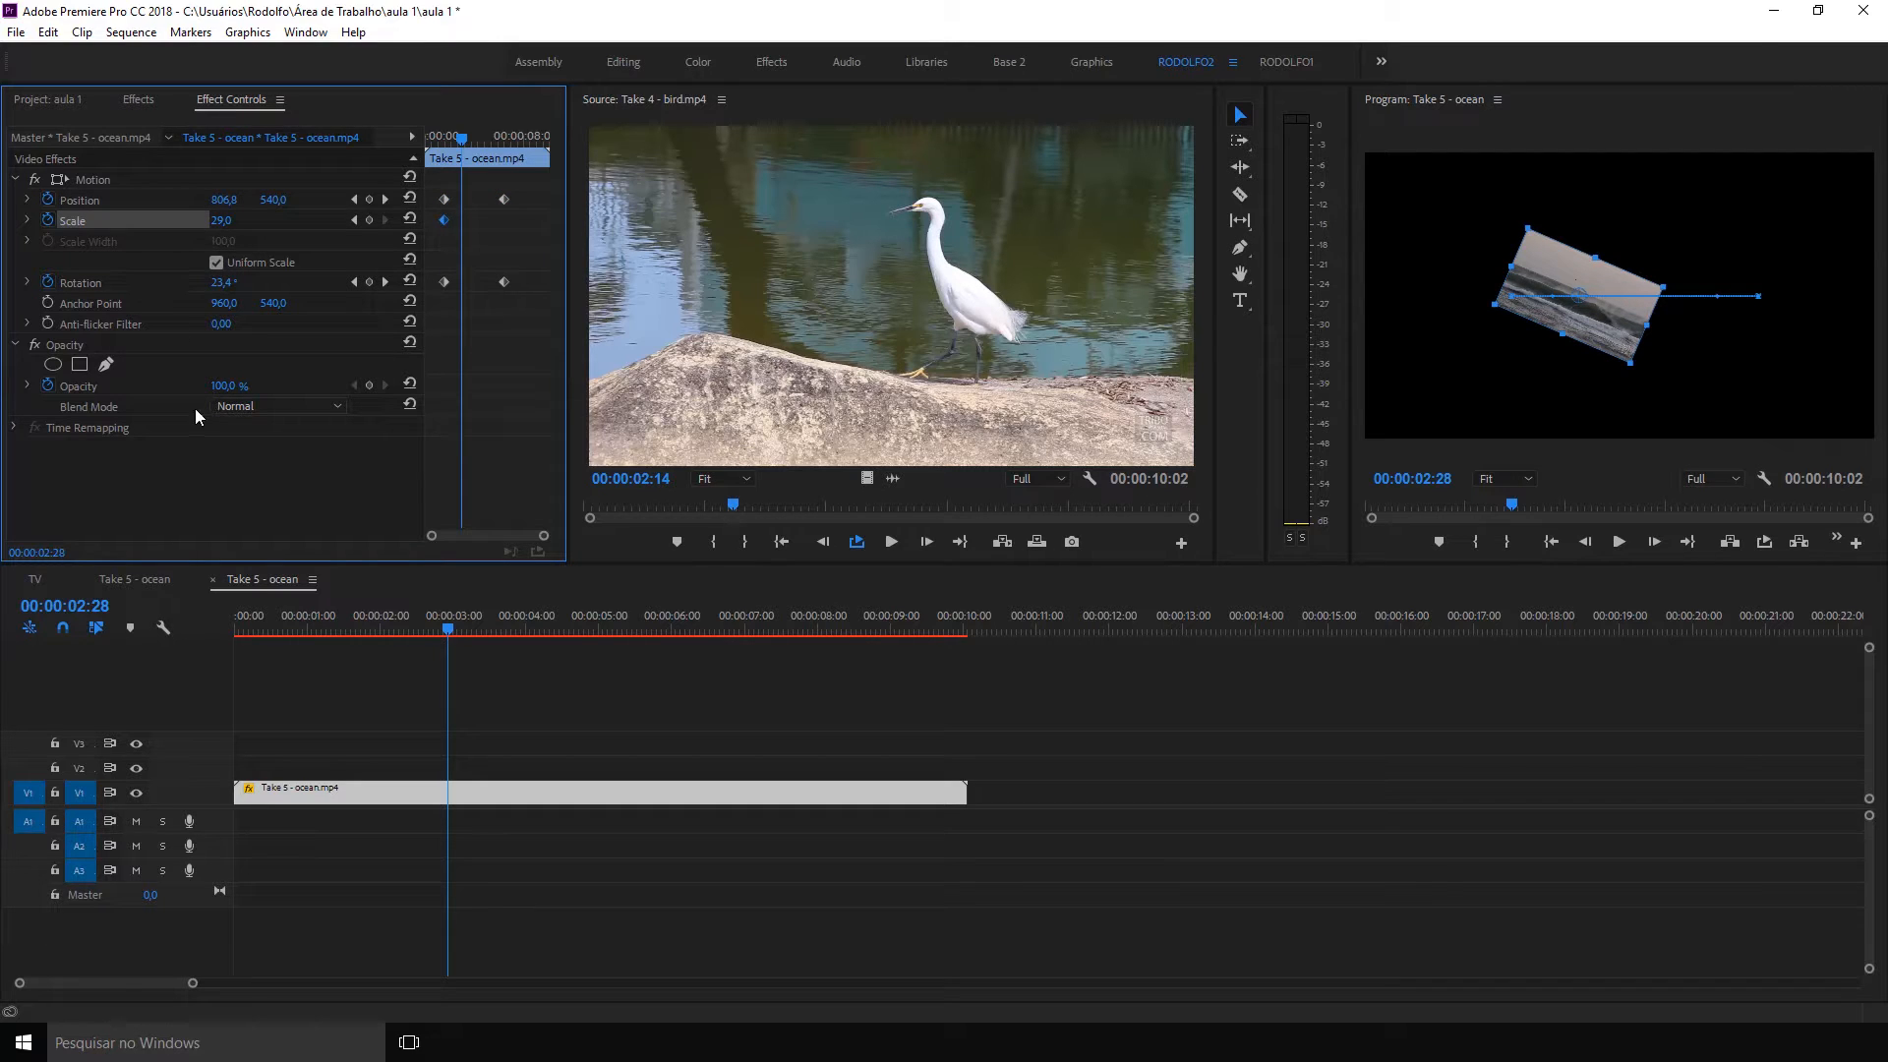
left_click(316, 681)
left_click(410, 792)
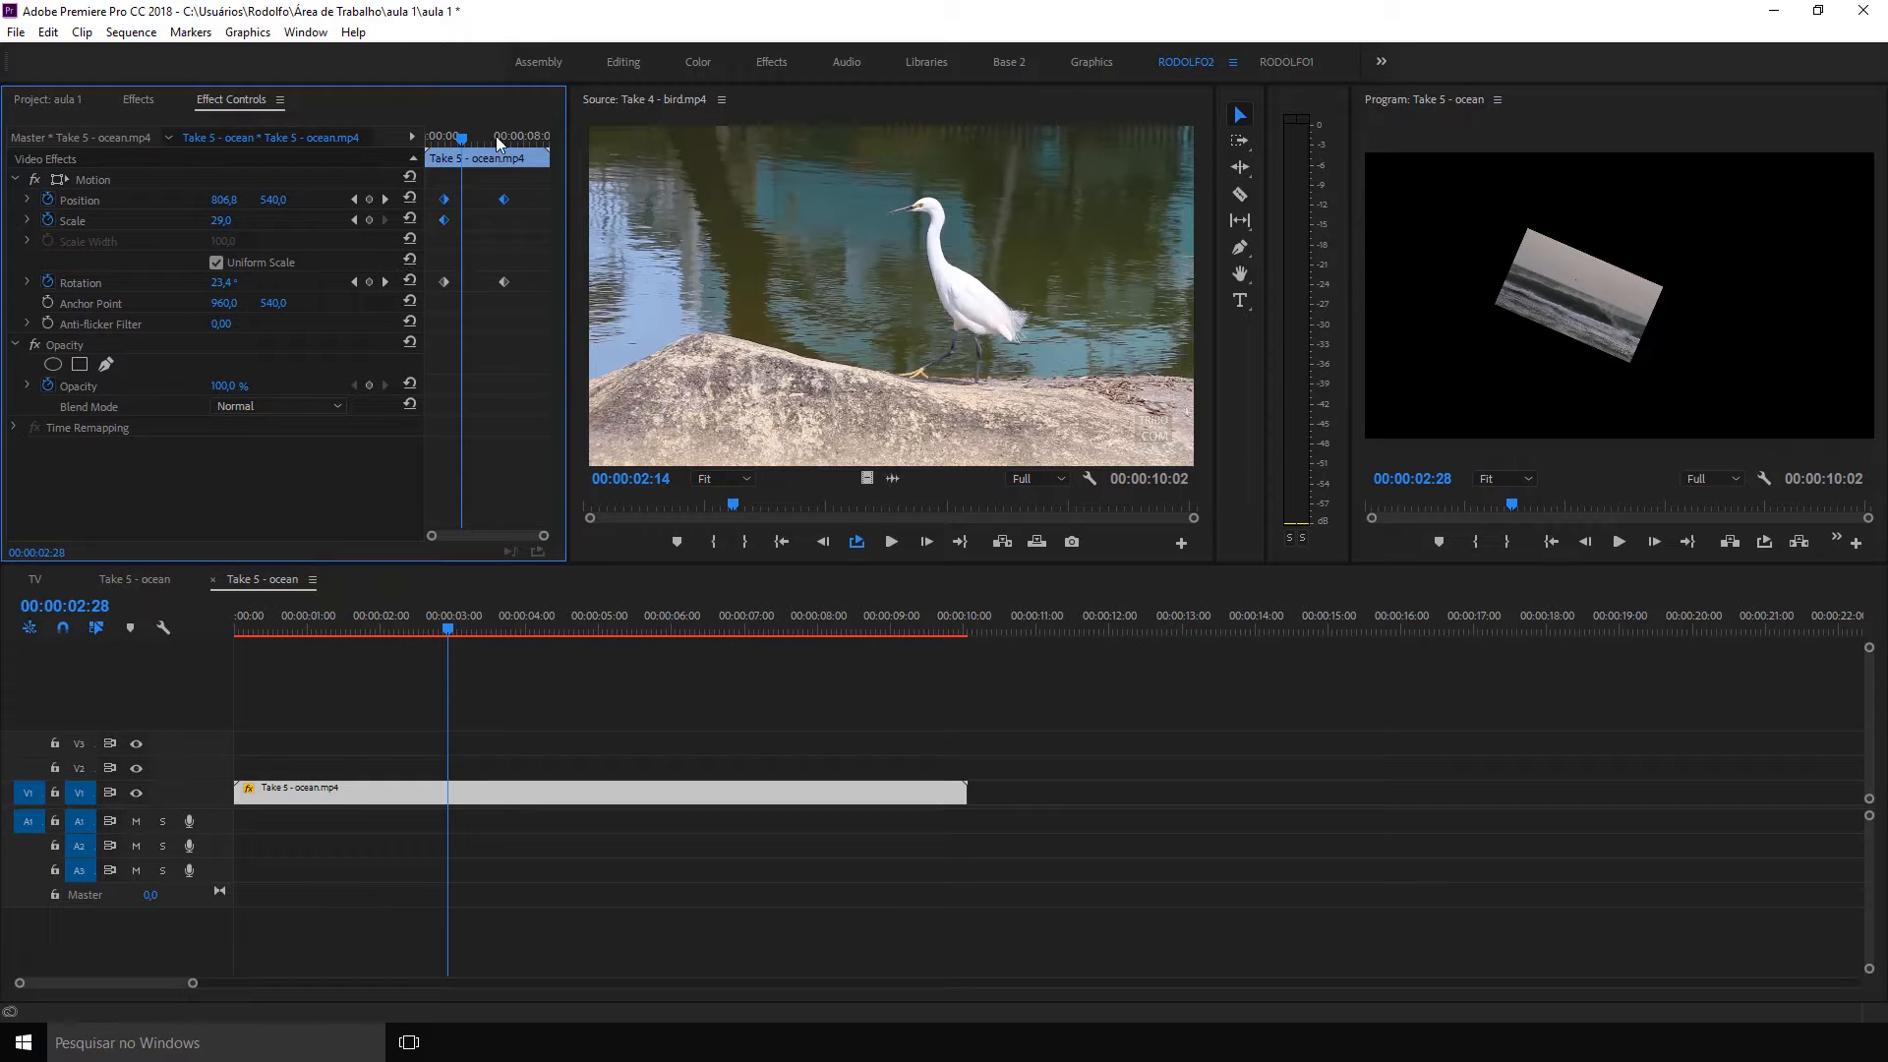
left_click_drag(534, 196, 436, 336)
key("Delete")
Apply the Gaussian Blur video effect to the ocean clip and show its effect settings
left_click(157, 100)
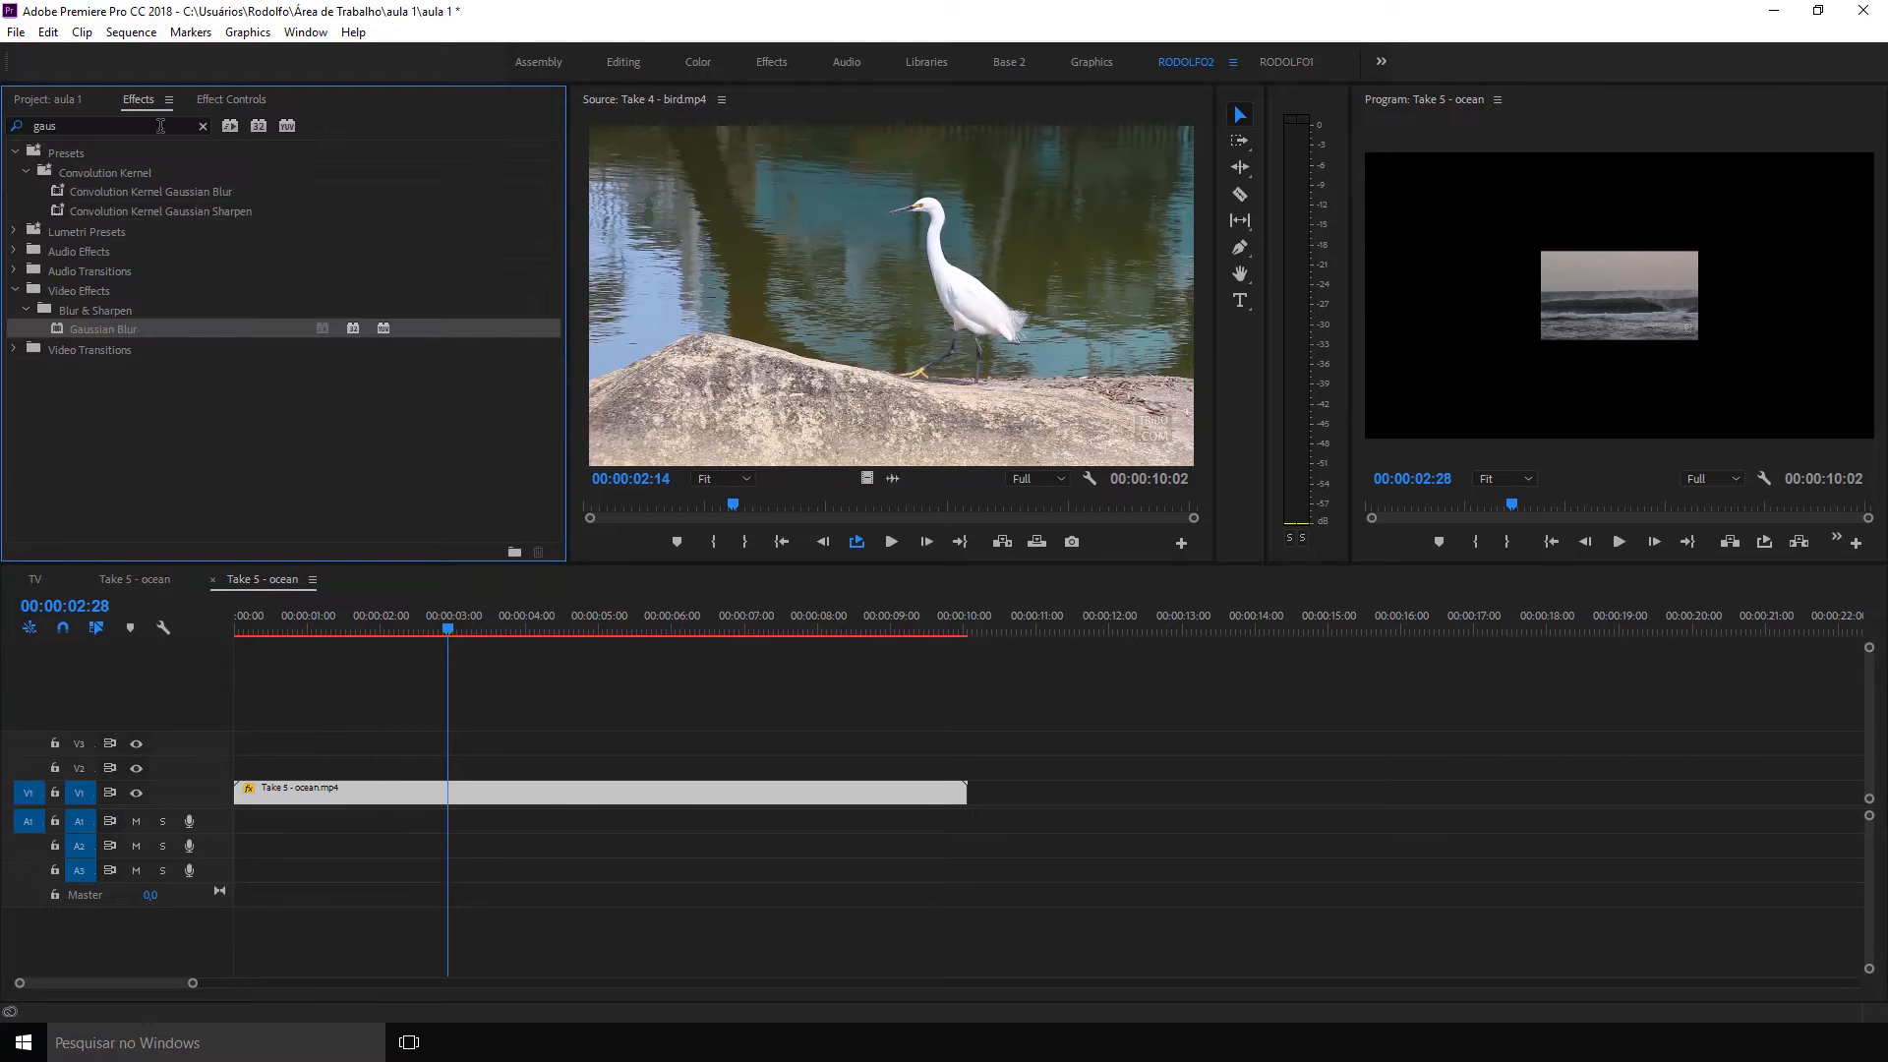
left_click_drag(98, 325, 398, 792)
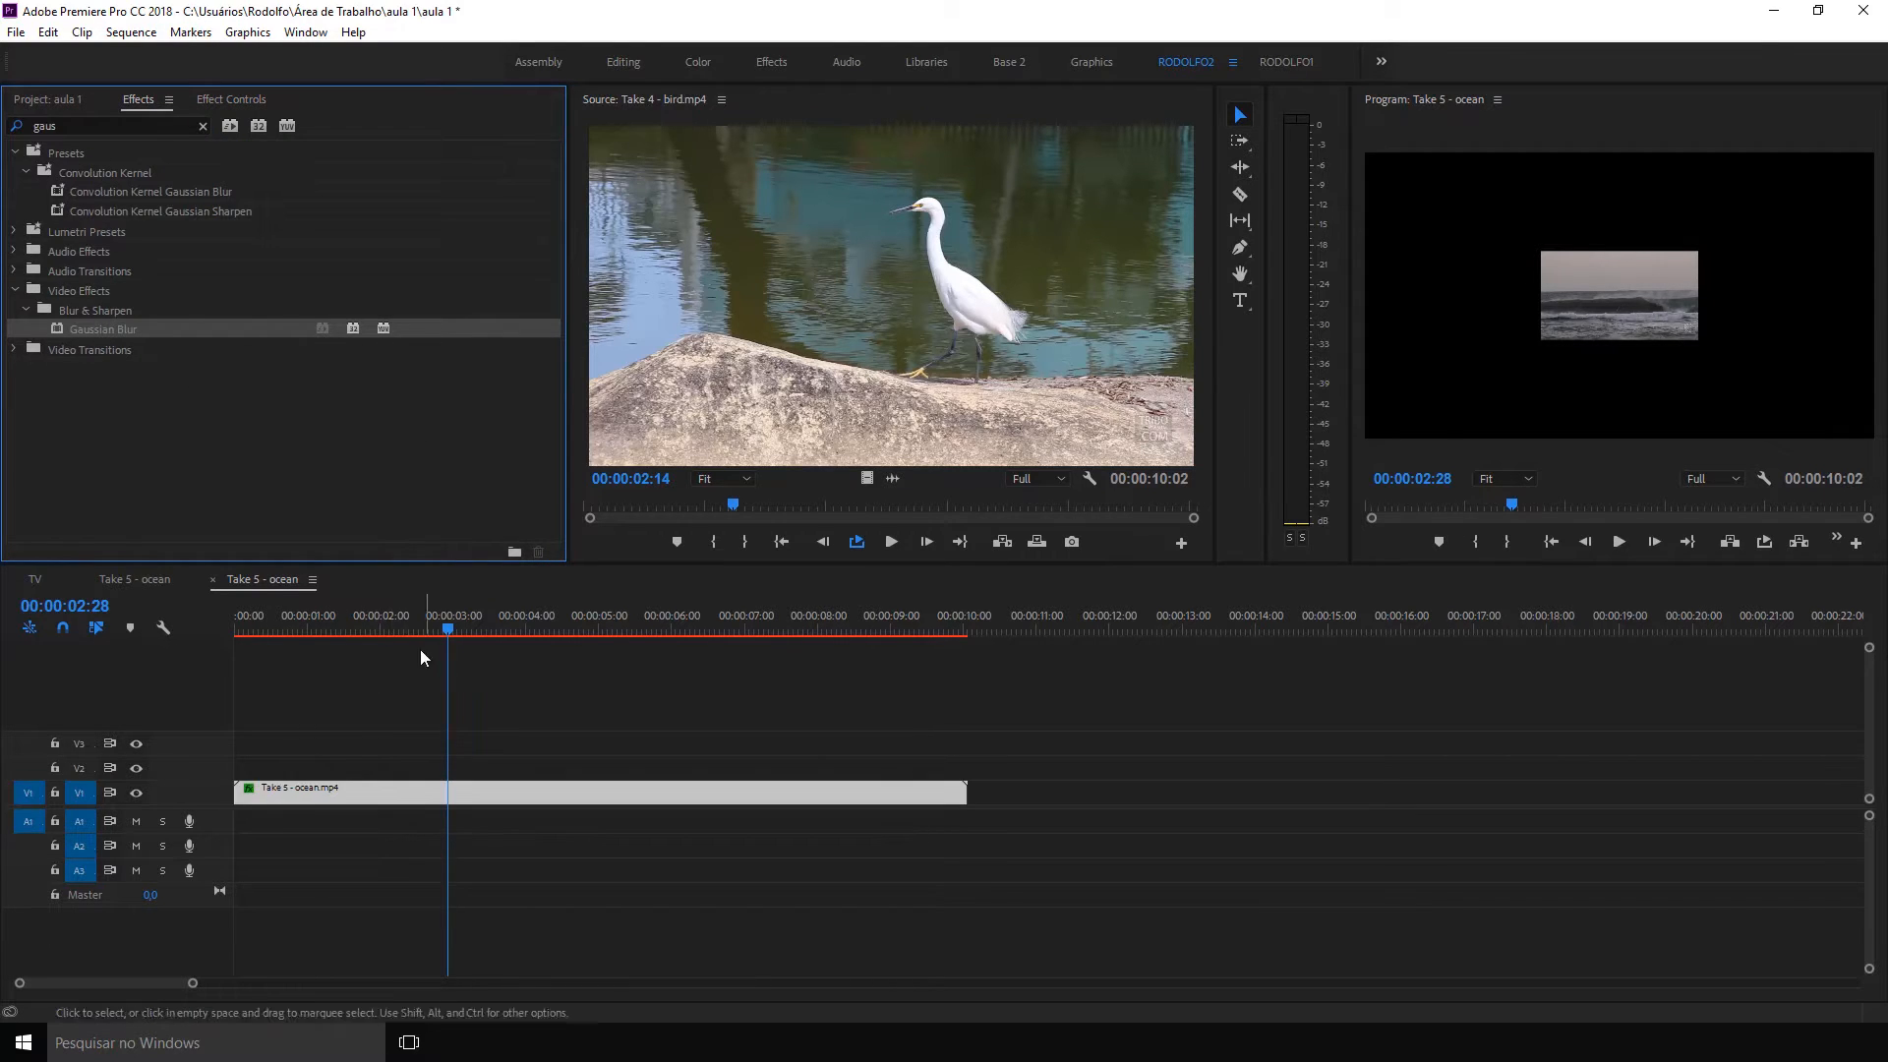
left_click(429, 782)
left_click(232, 99)
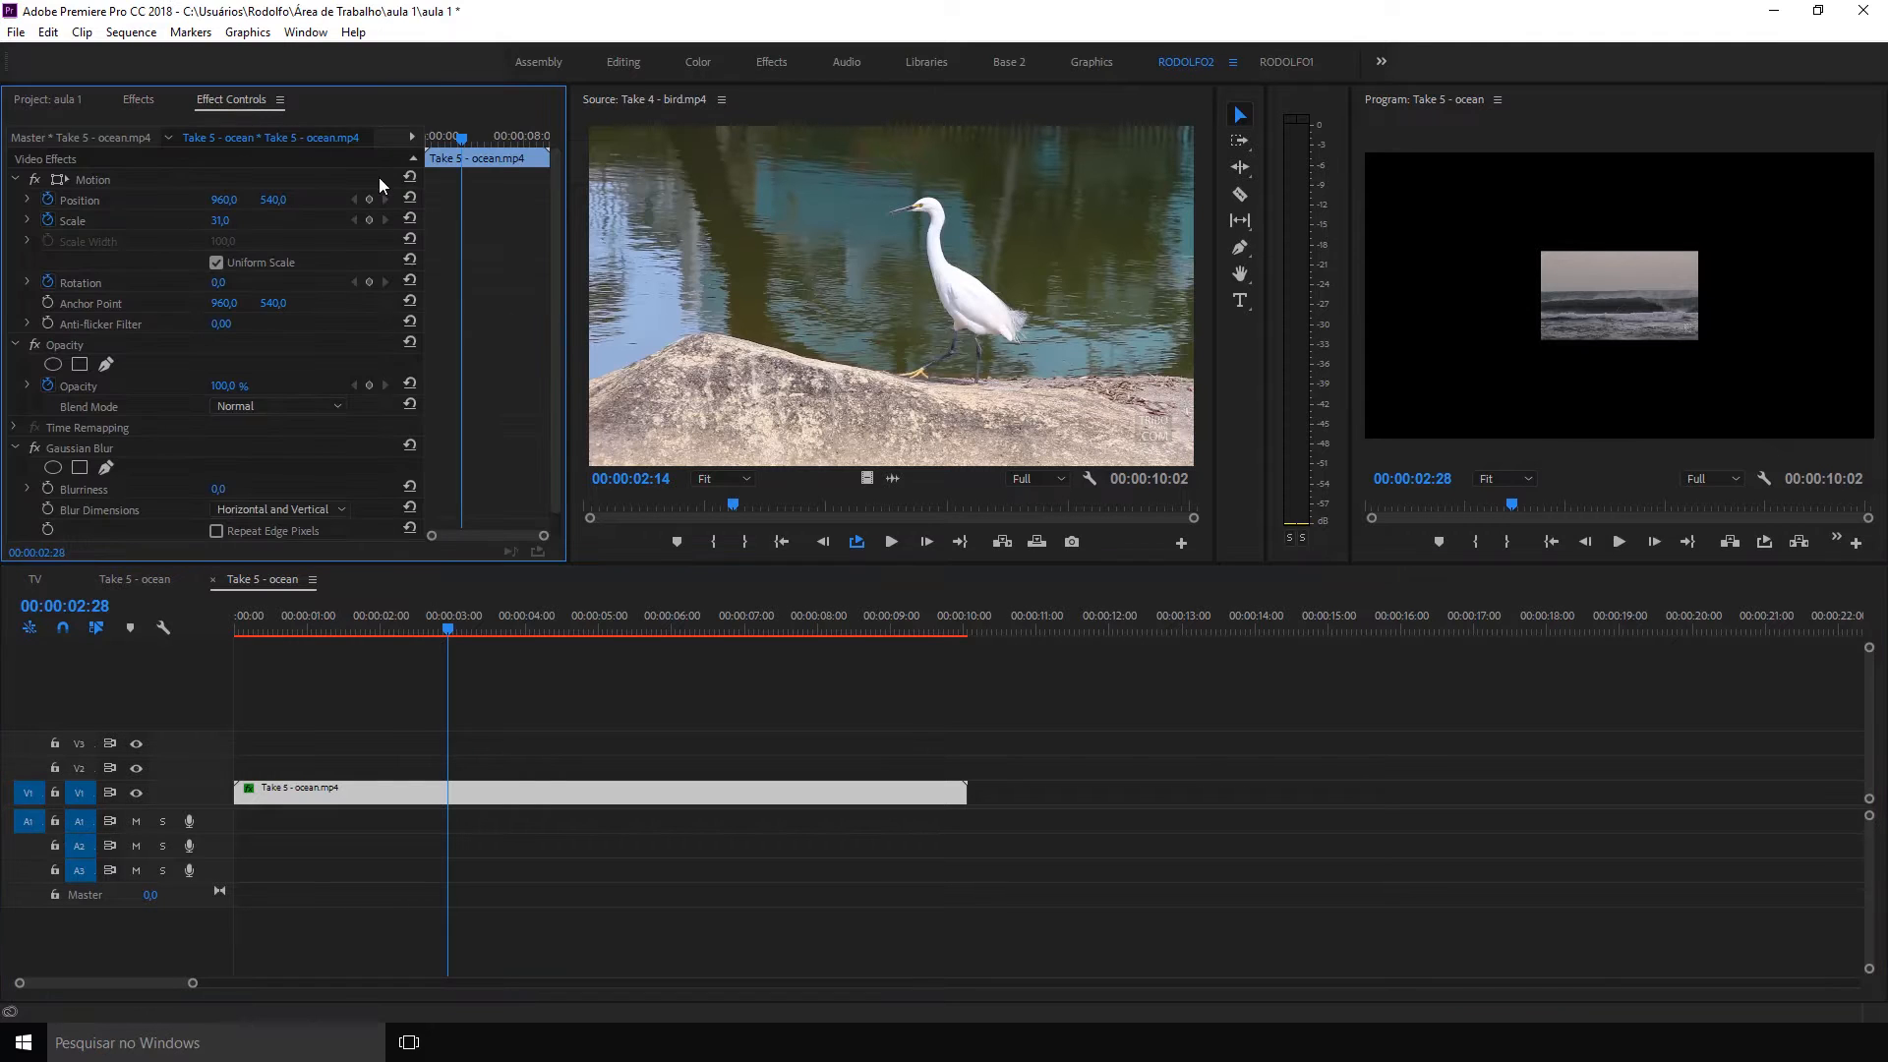
Reset the clip's Motion settings and collapse the Motion and Opacity groups
left_click(410, 177)
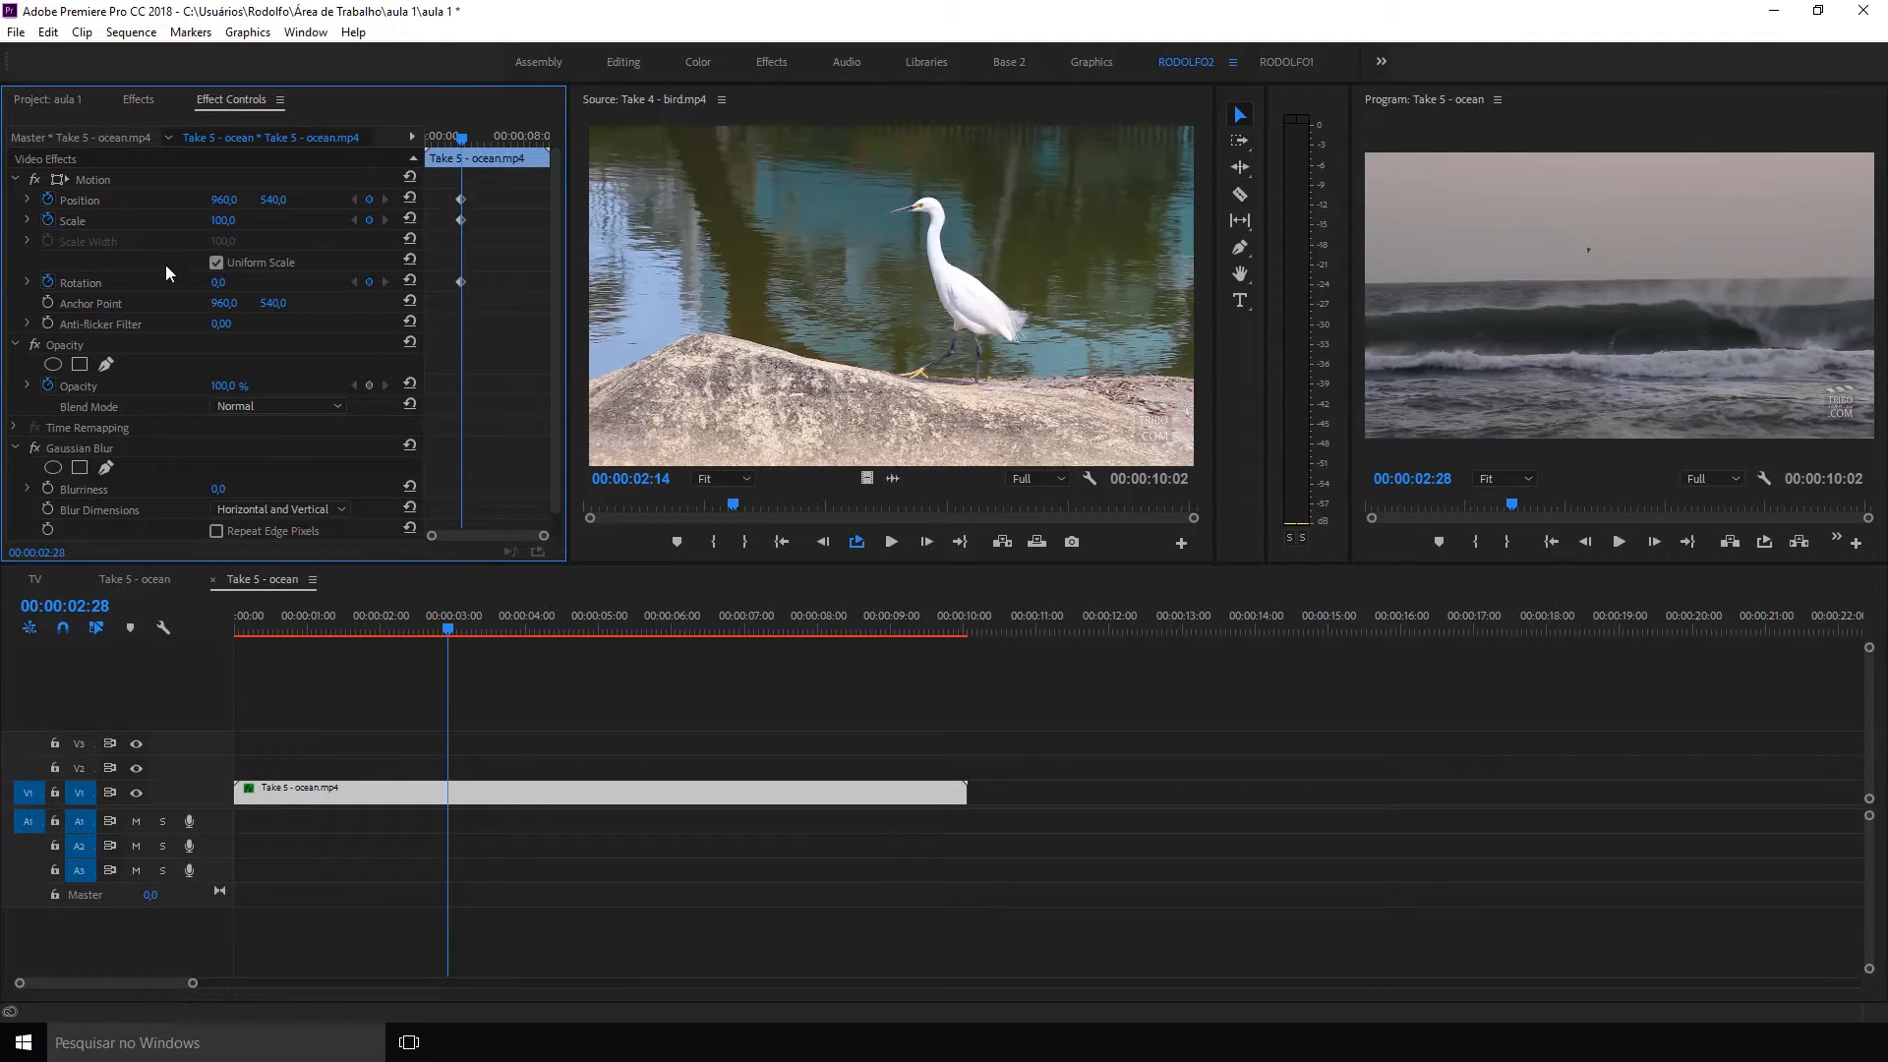
left_click(16, 179)
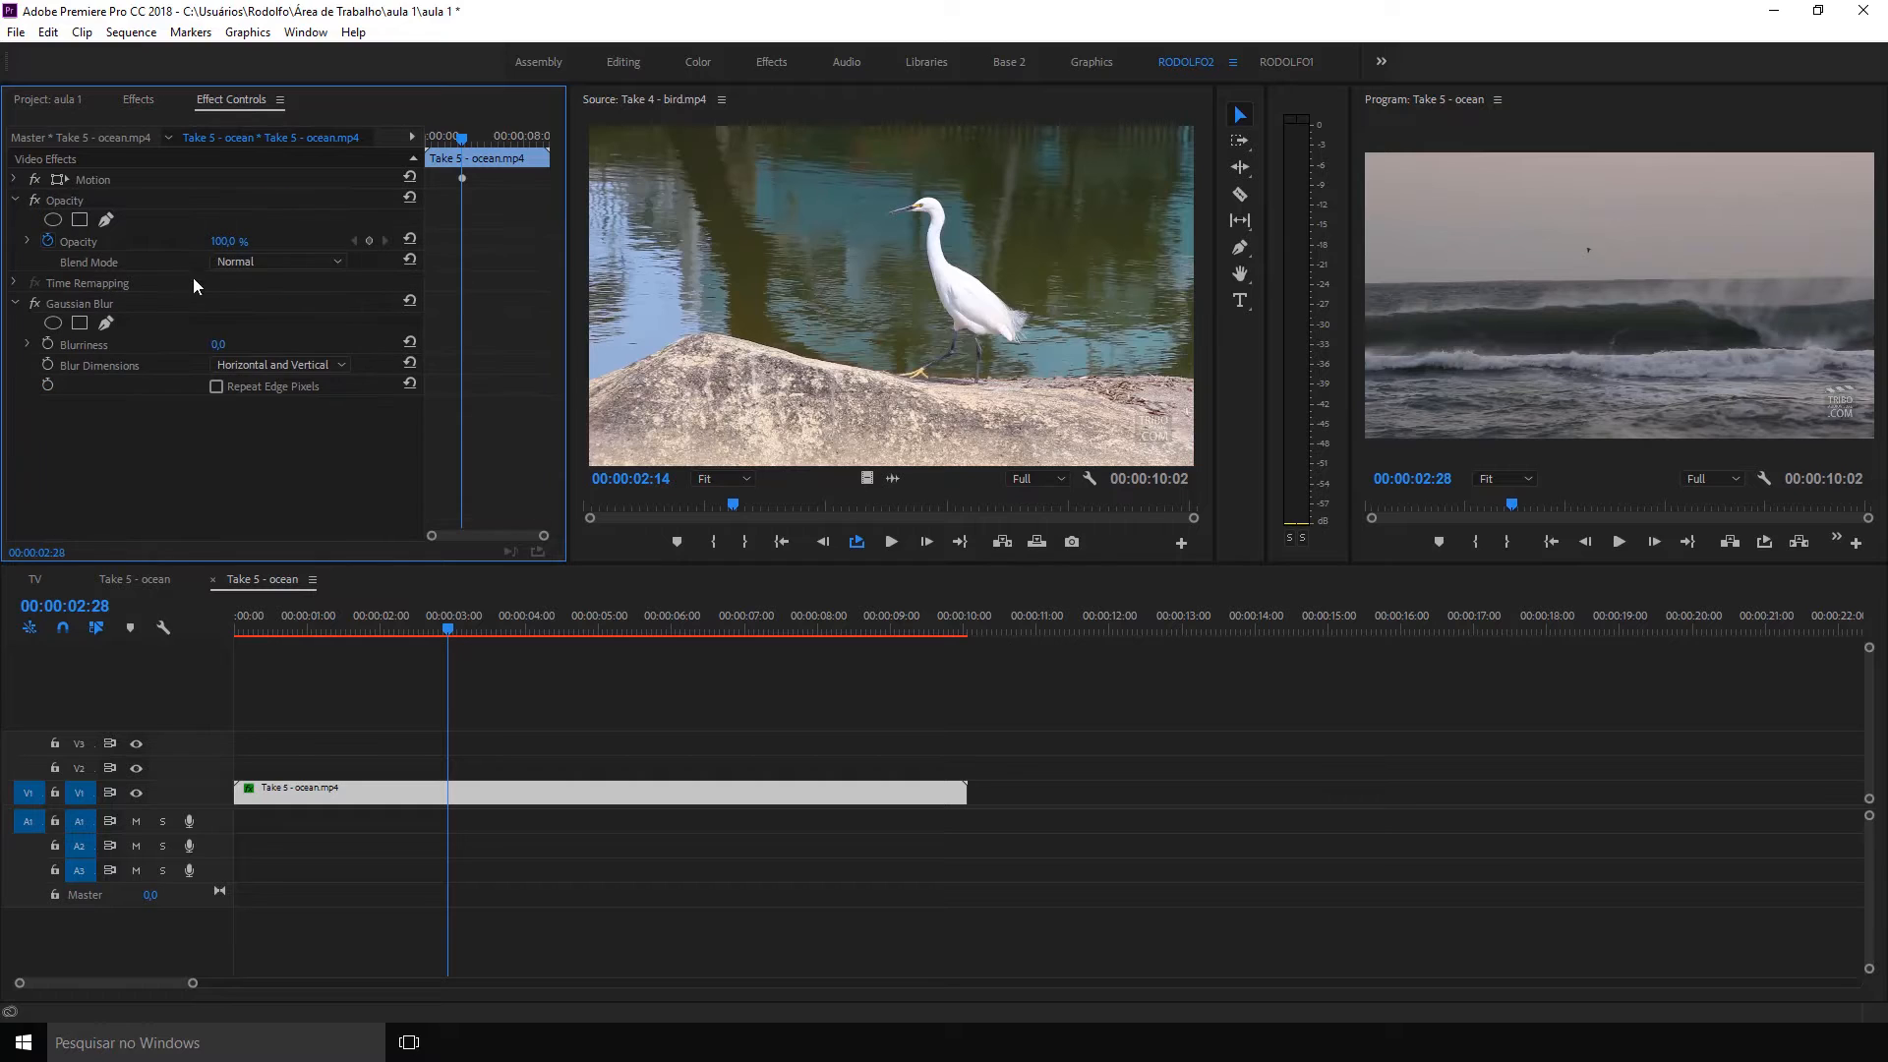
left_click(15, 201)
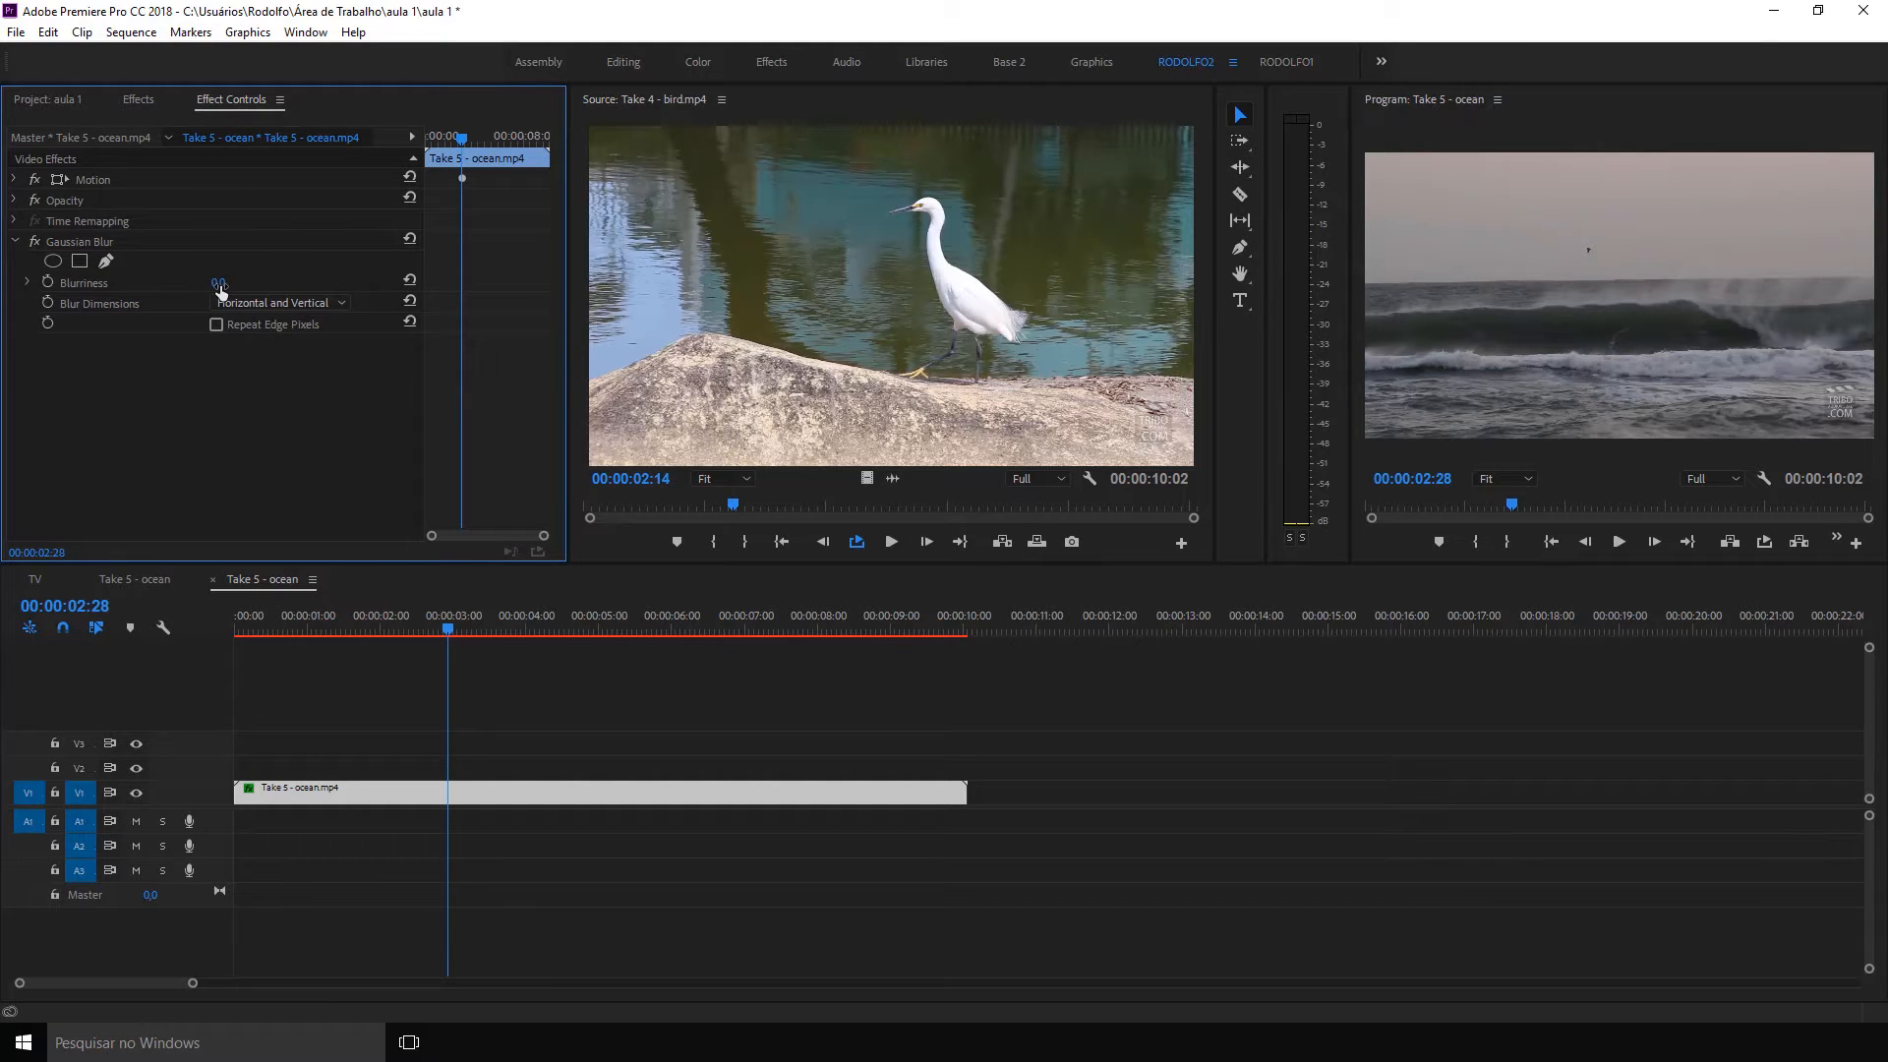
Set the Gaussian Blur's Blurriness to 205 and enable its keyframing at the clip's start, 00:00:00:00
left_click_drag(220, 284, 423, 284)
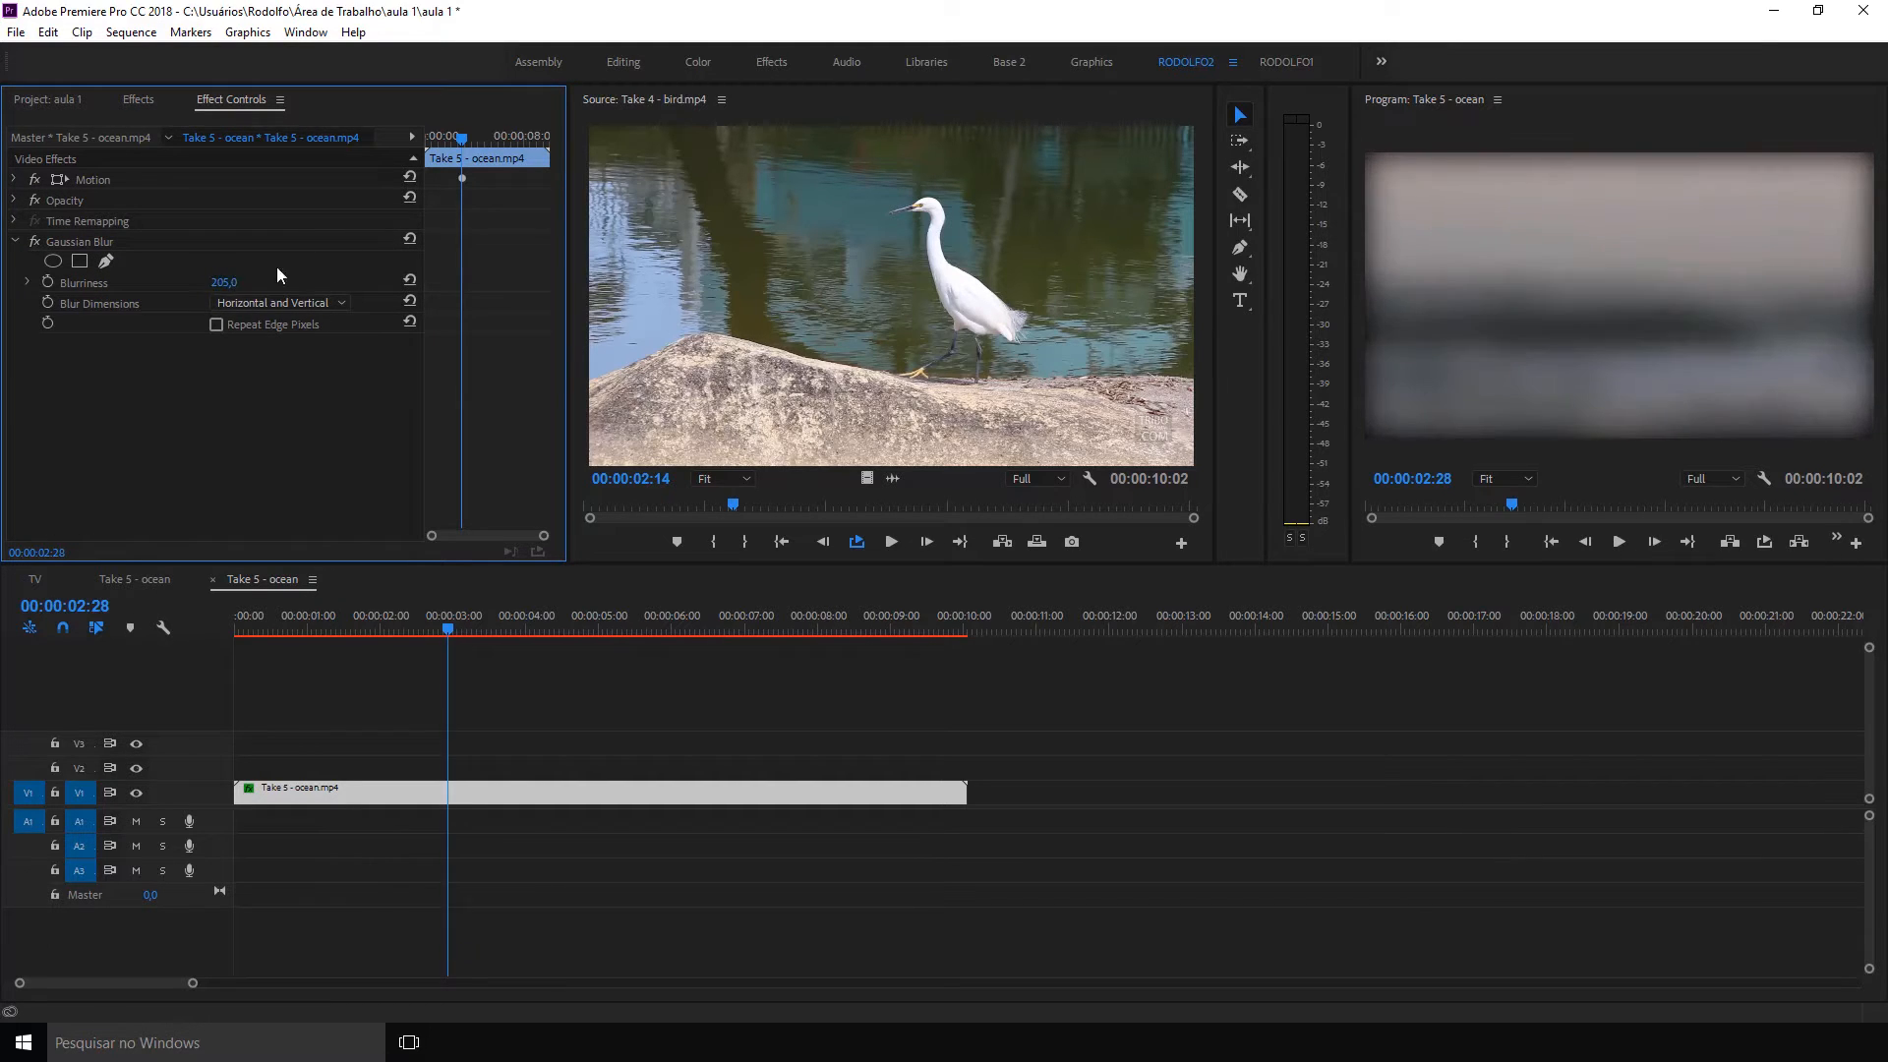
left_click_drag(467, 149, 374, 143)
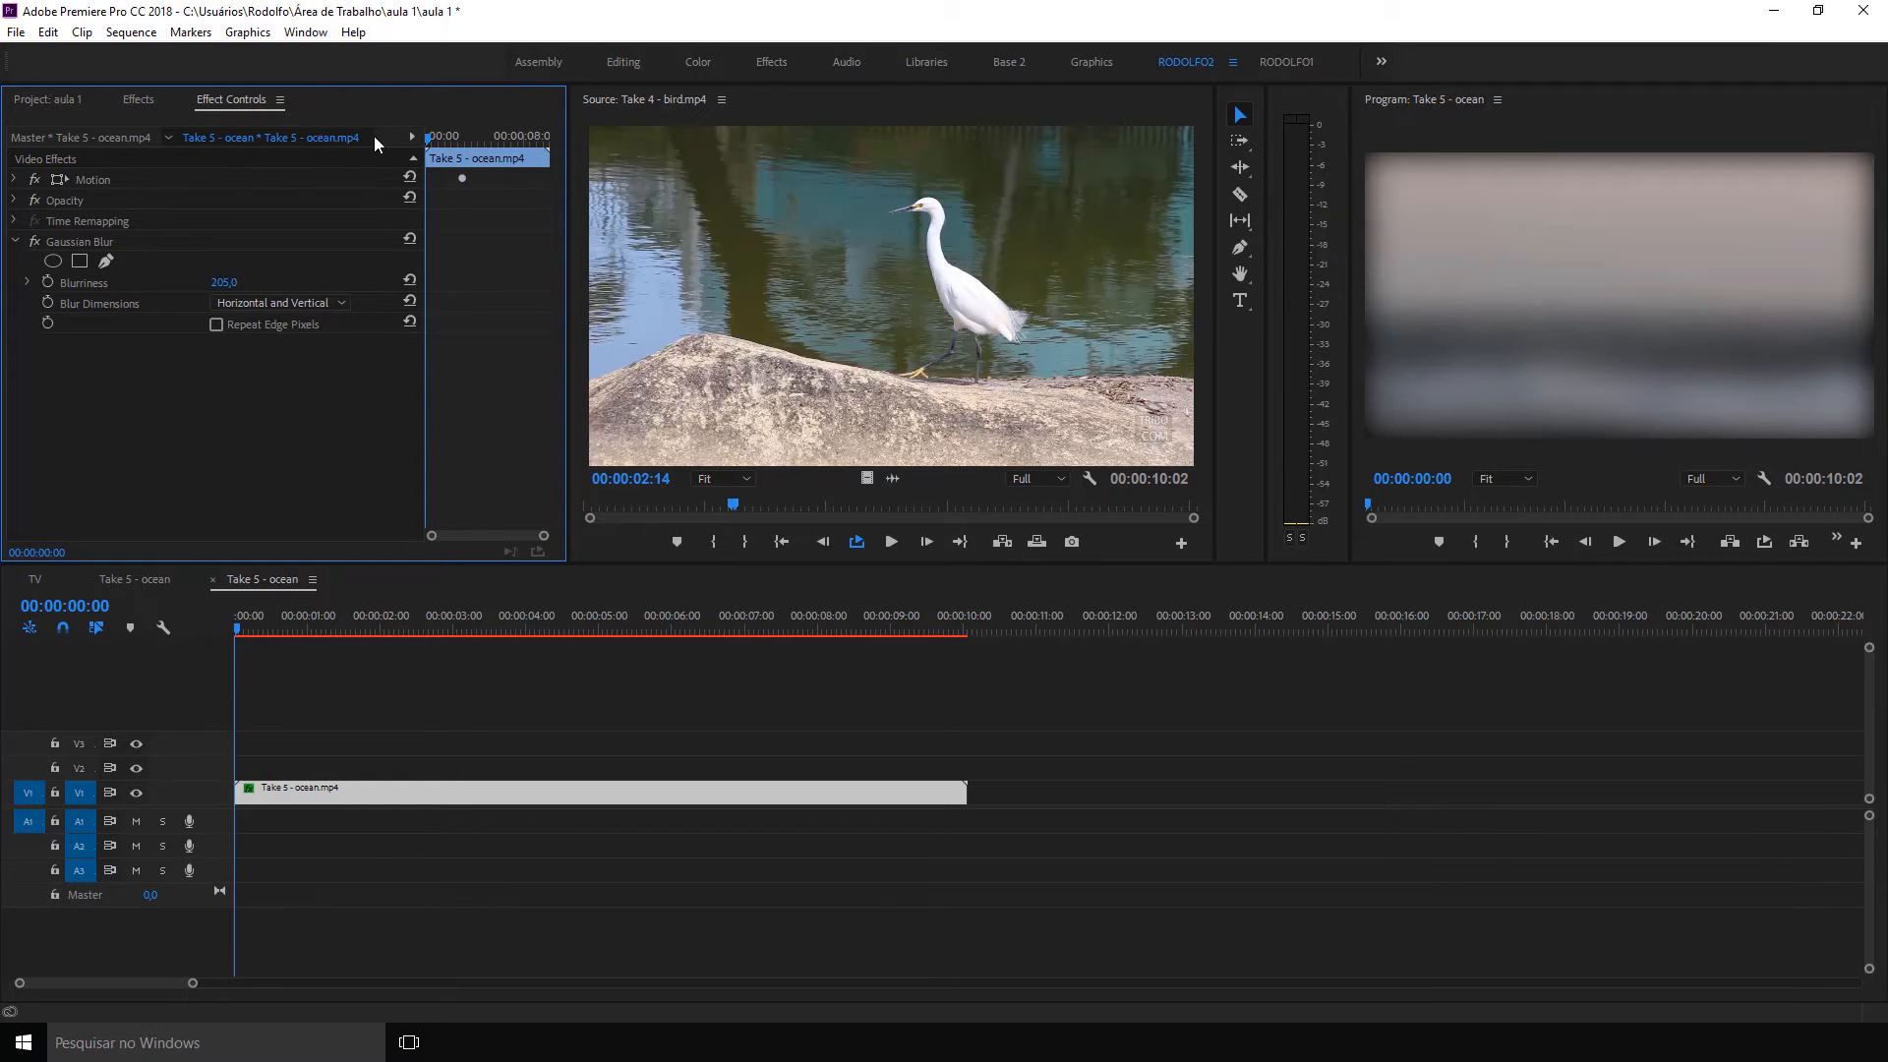
left_click(48, 281)
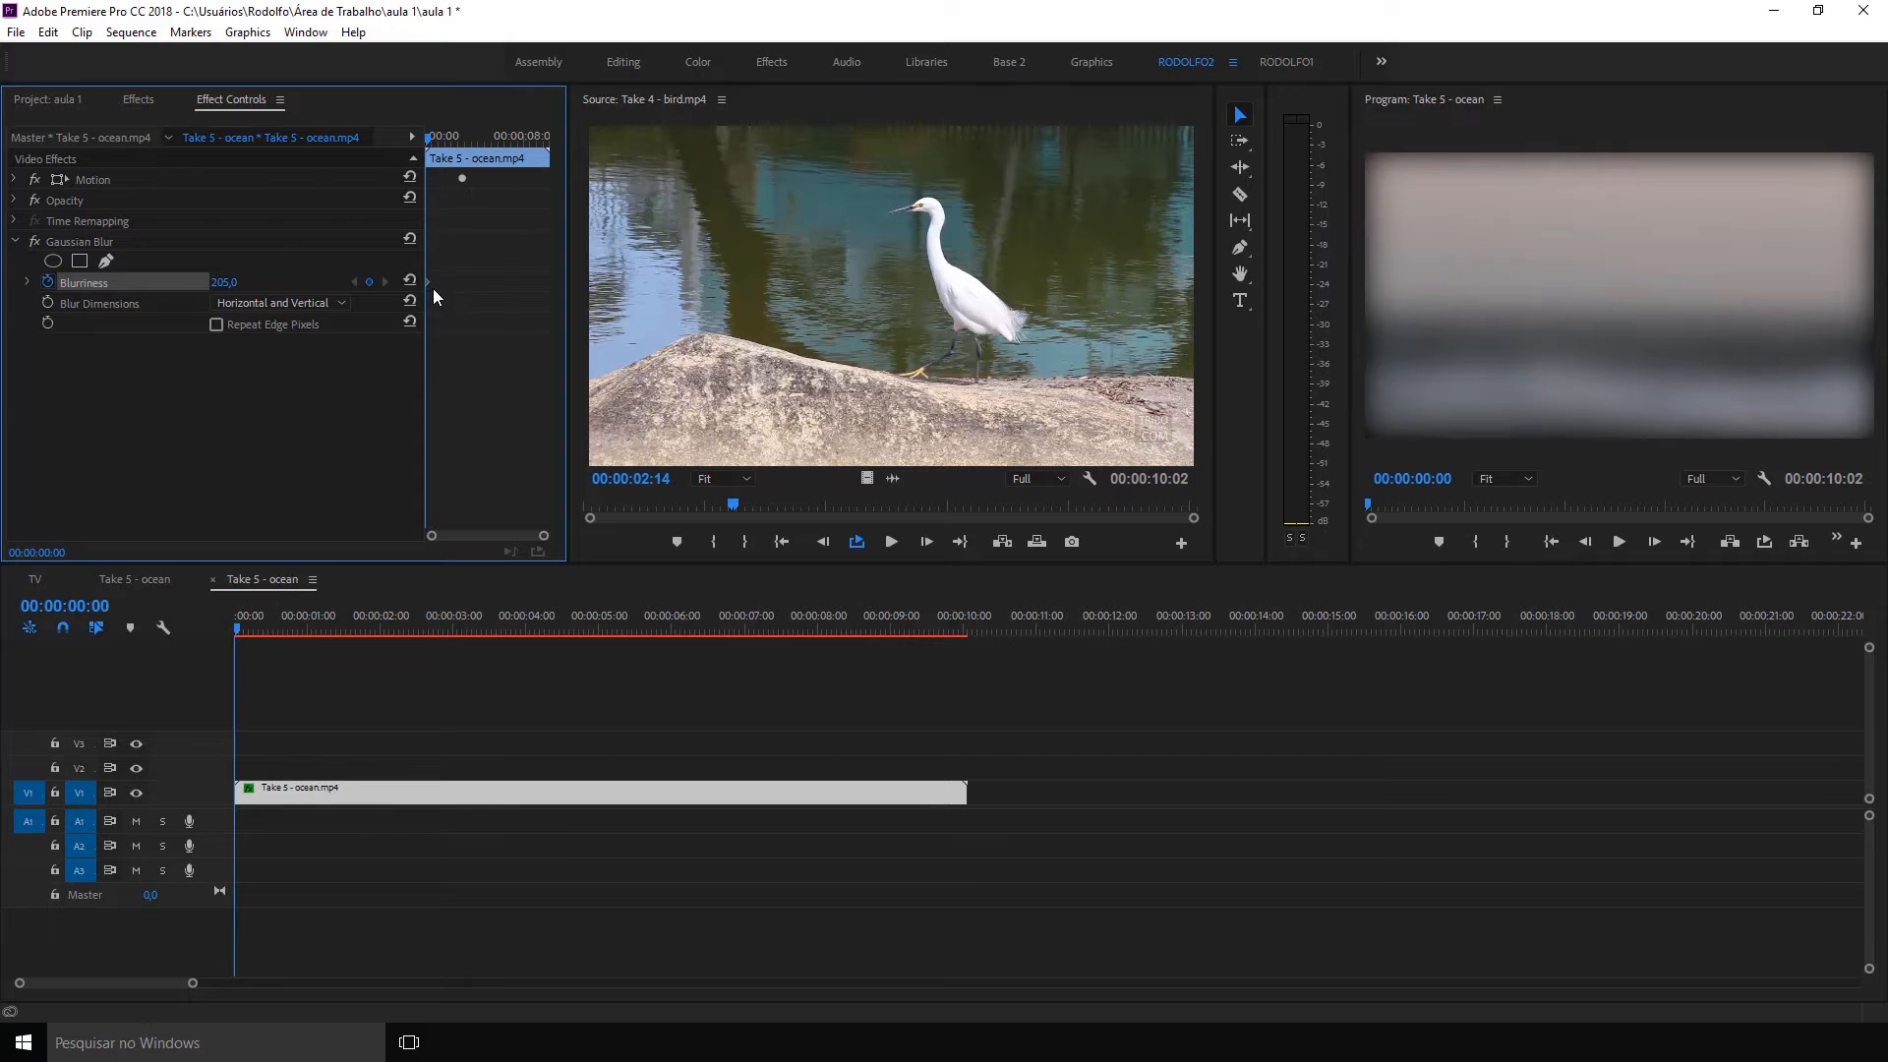
Add a Blurriness keyframe of 0 at 00:00:04:20 and scrub back to preview the blur fading out
left_click_drag(429, 133, 486, 136)
left_click(228, 282)
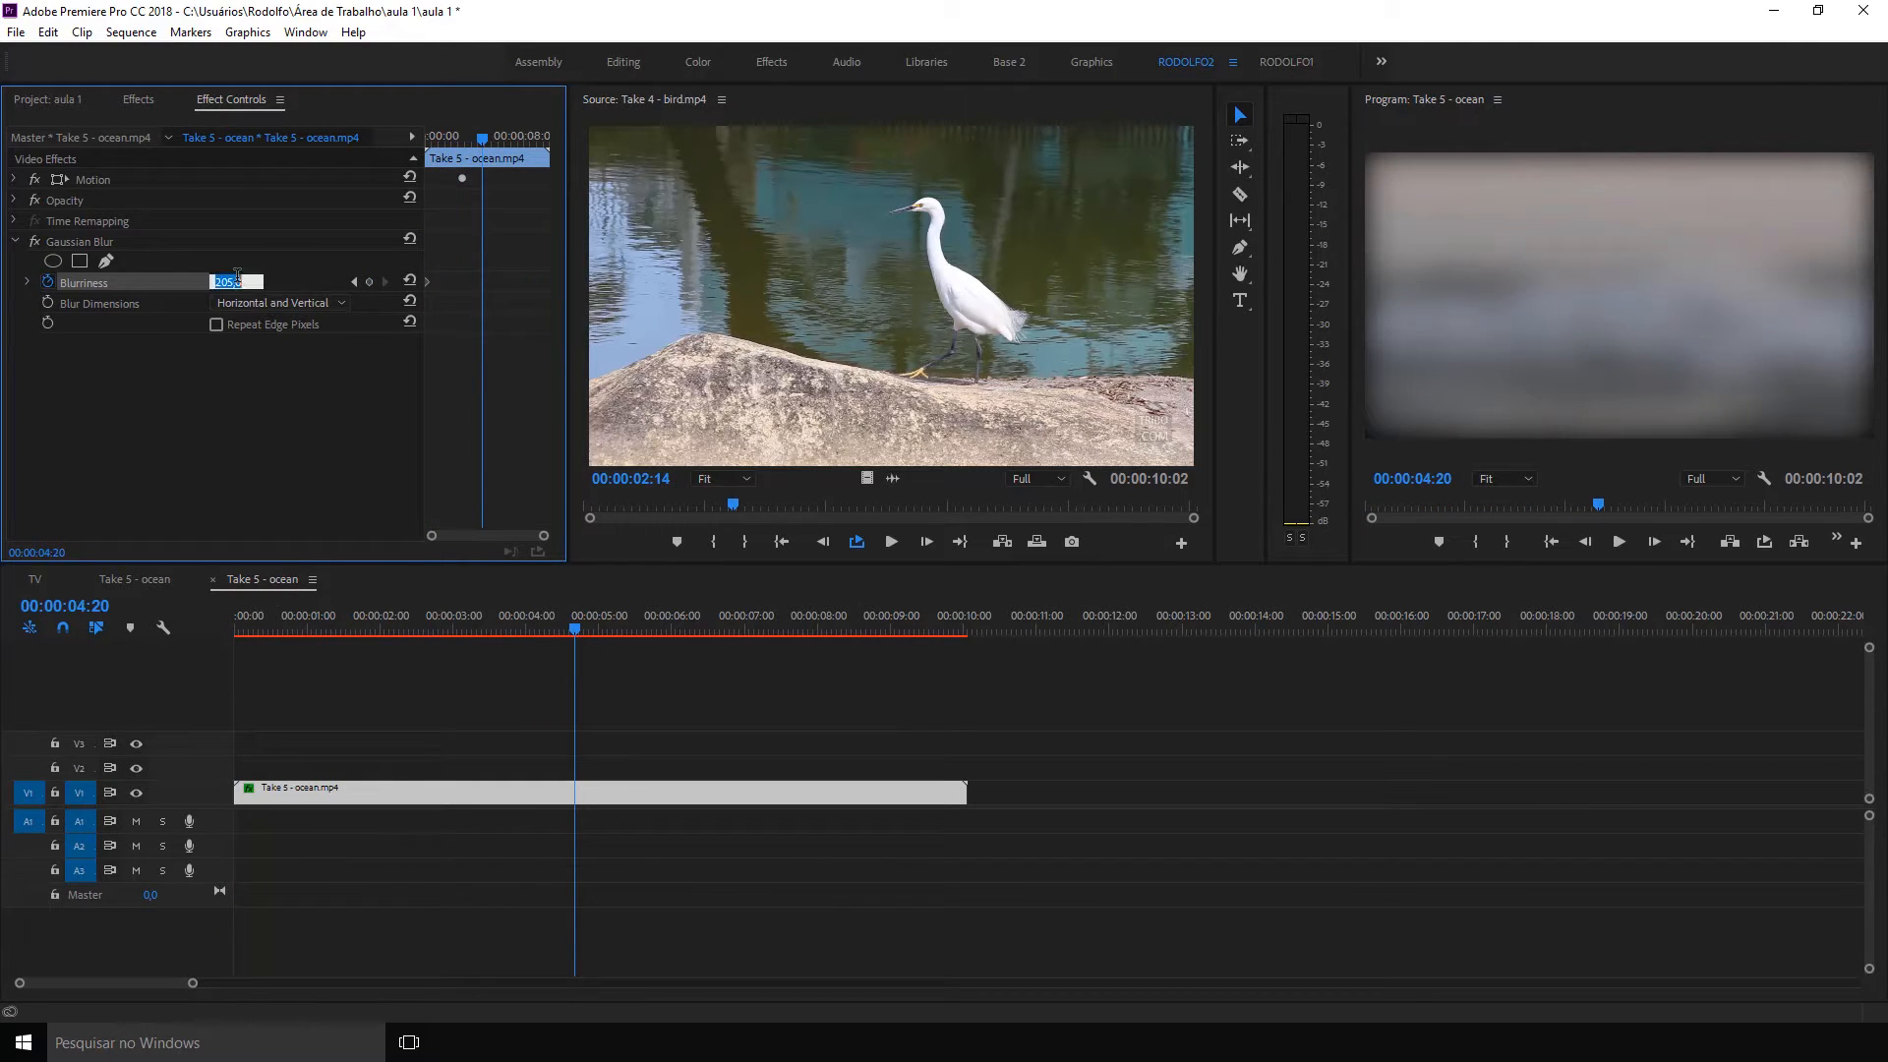
type("0")
key("Return")
left_click(415, 391)
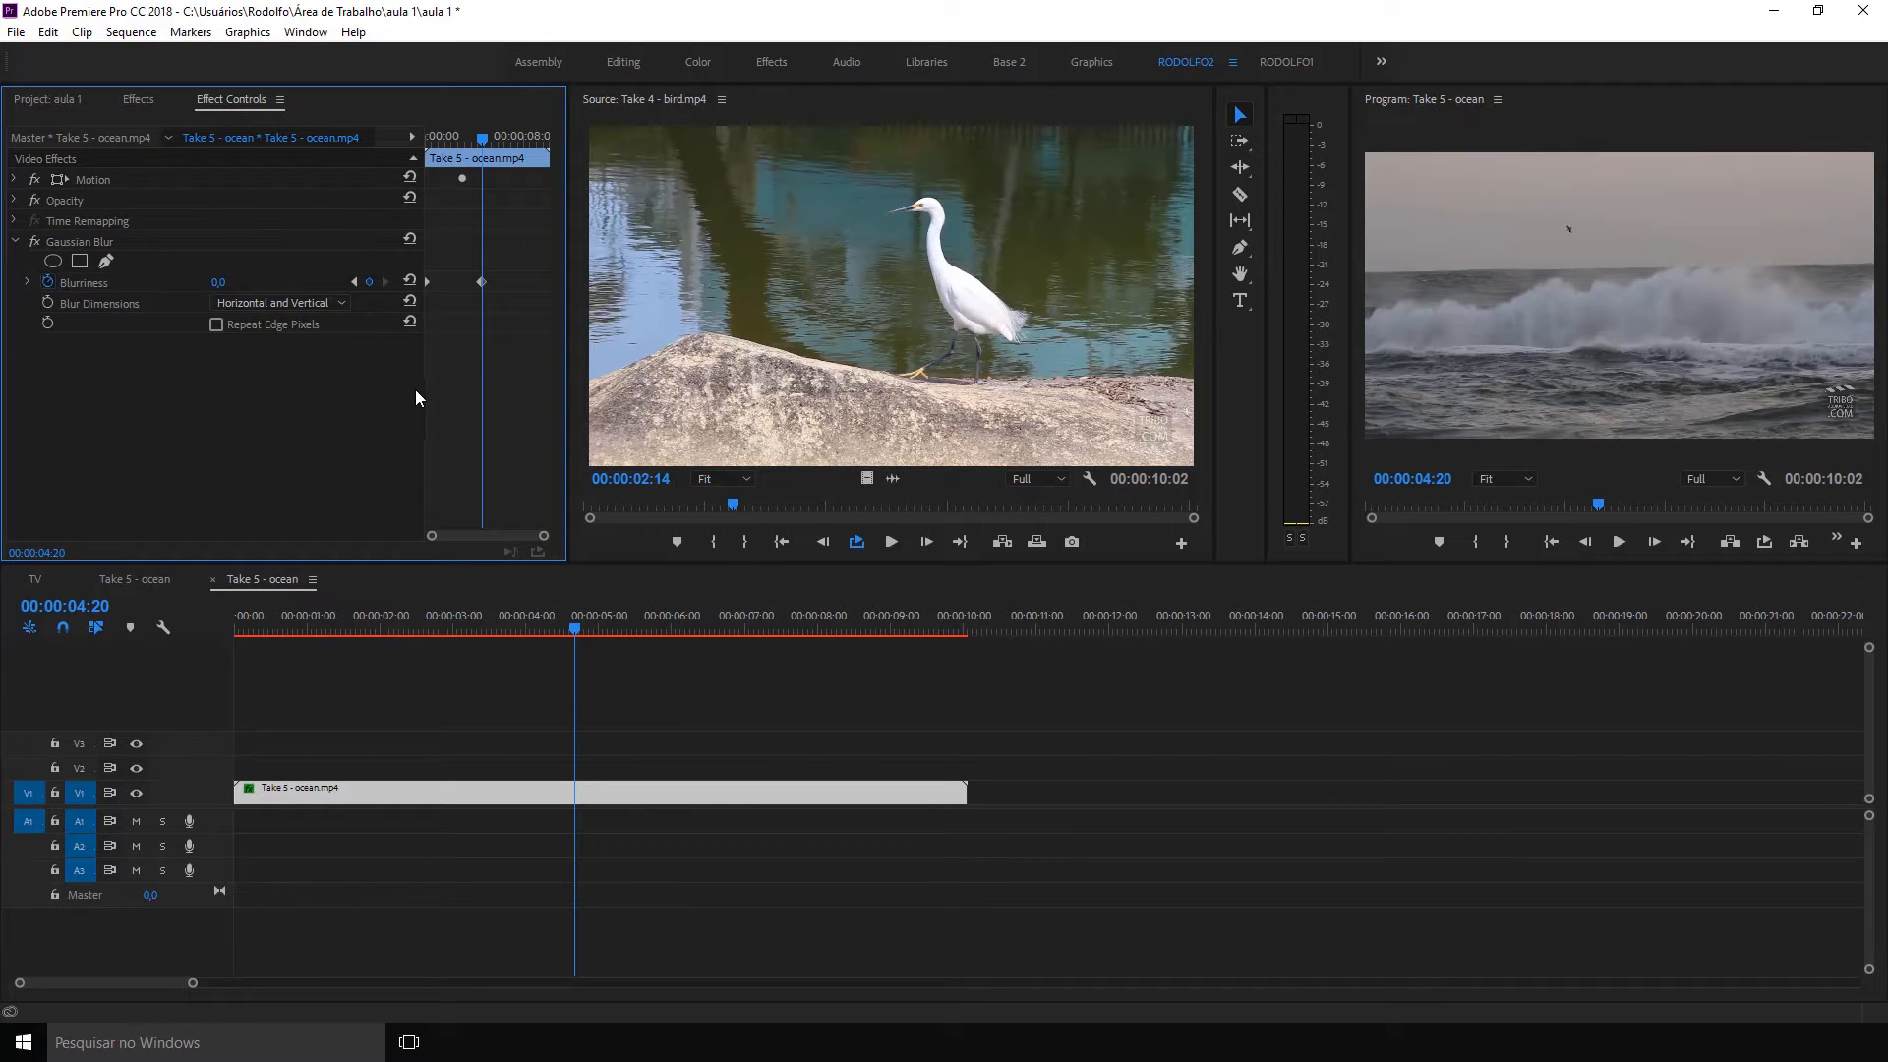
mouse_move(470, 144)
left_mouse_down()
mouse_move(434, 136)
mouse_move(505, 154)
mouse_move(442, 155)
left_mouse_up()
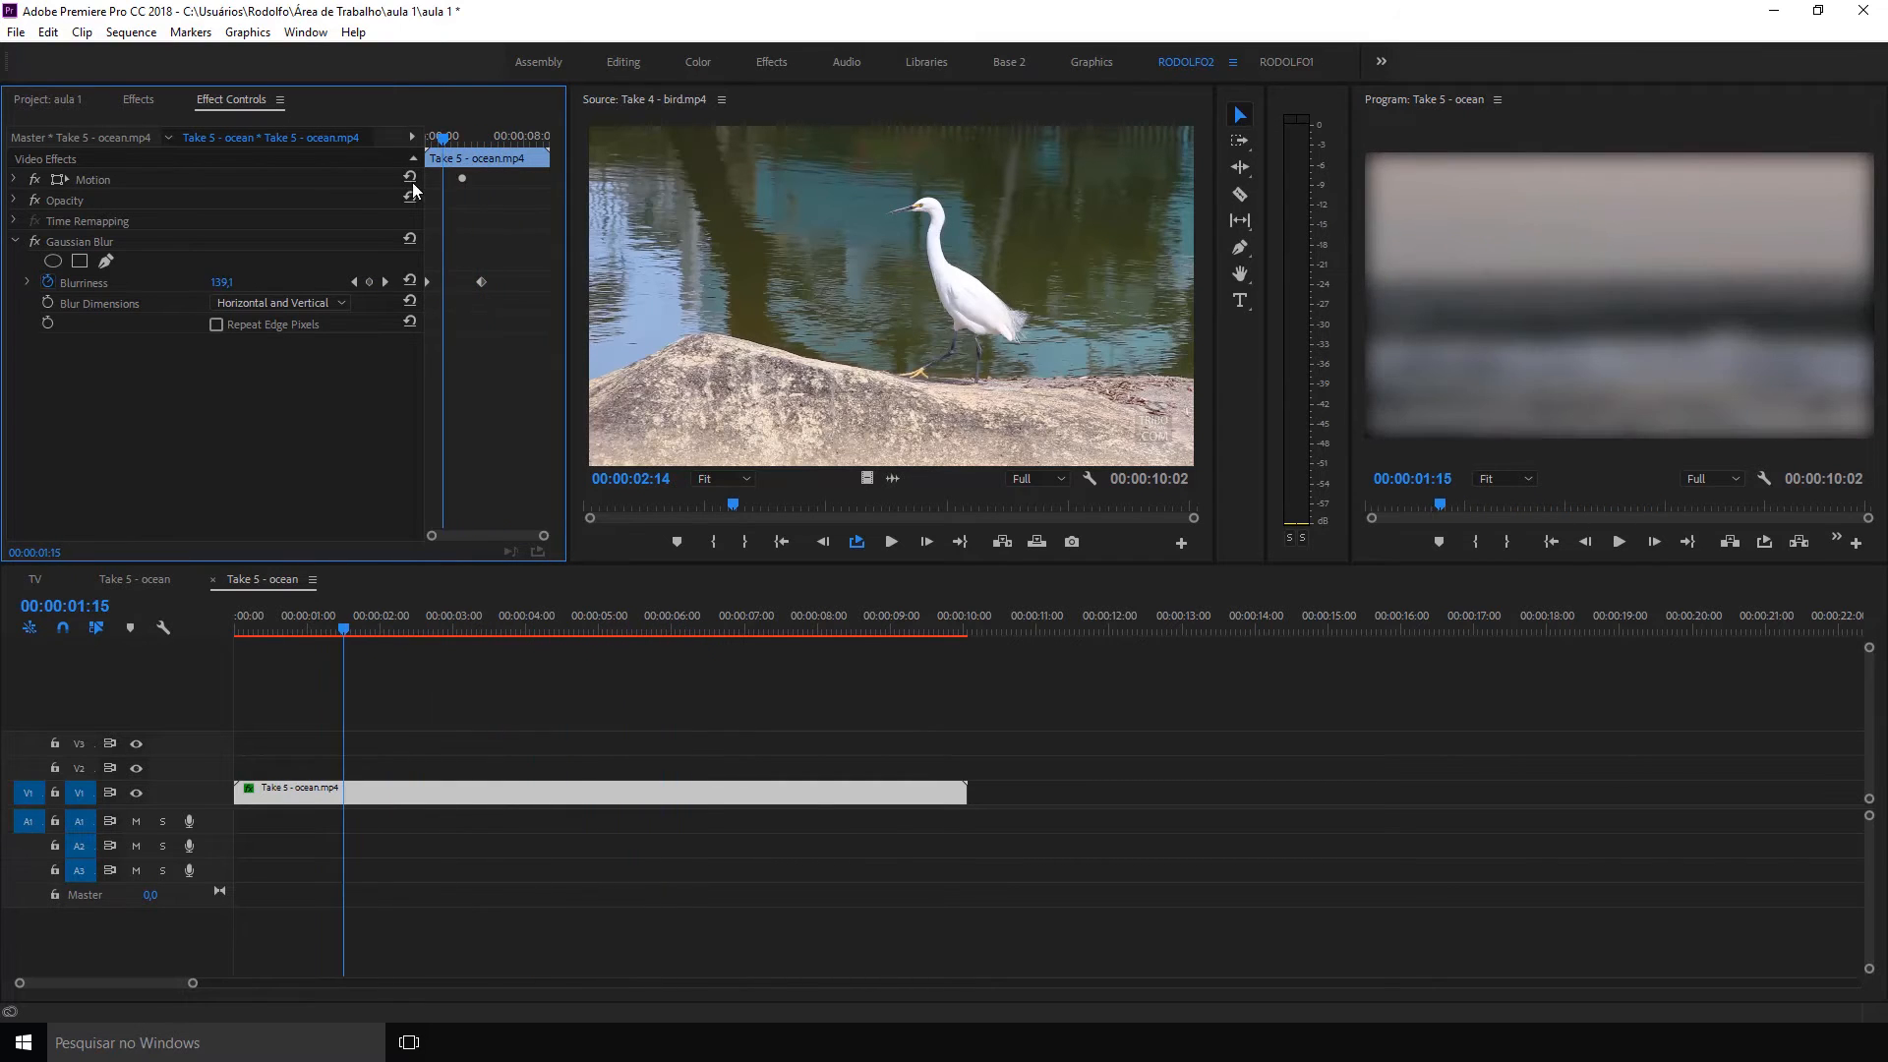
Delete both Blurriness keyframes and reset the Gaussian Blur effect at the start of the clip
left_click_drag(501, 266, 367, 323)
key("Delete")
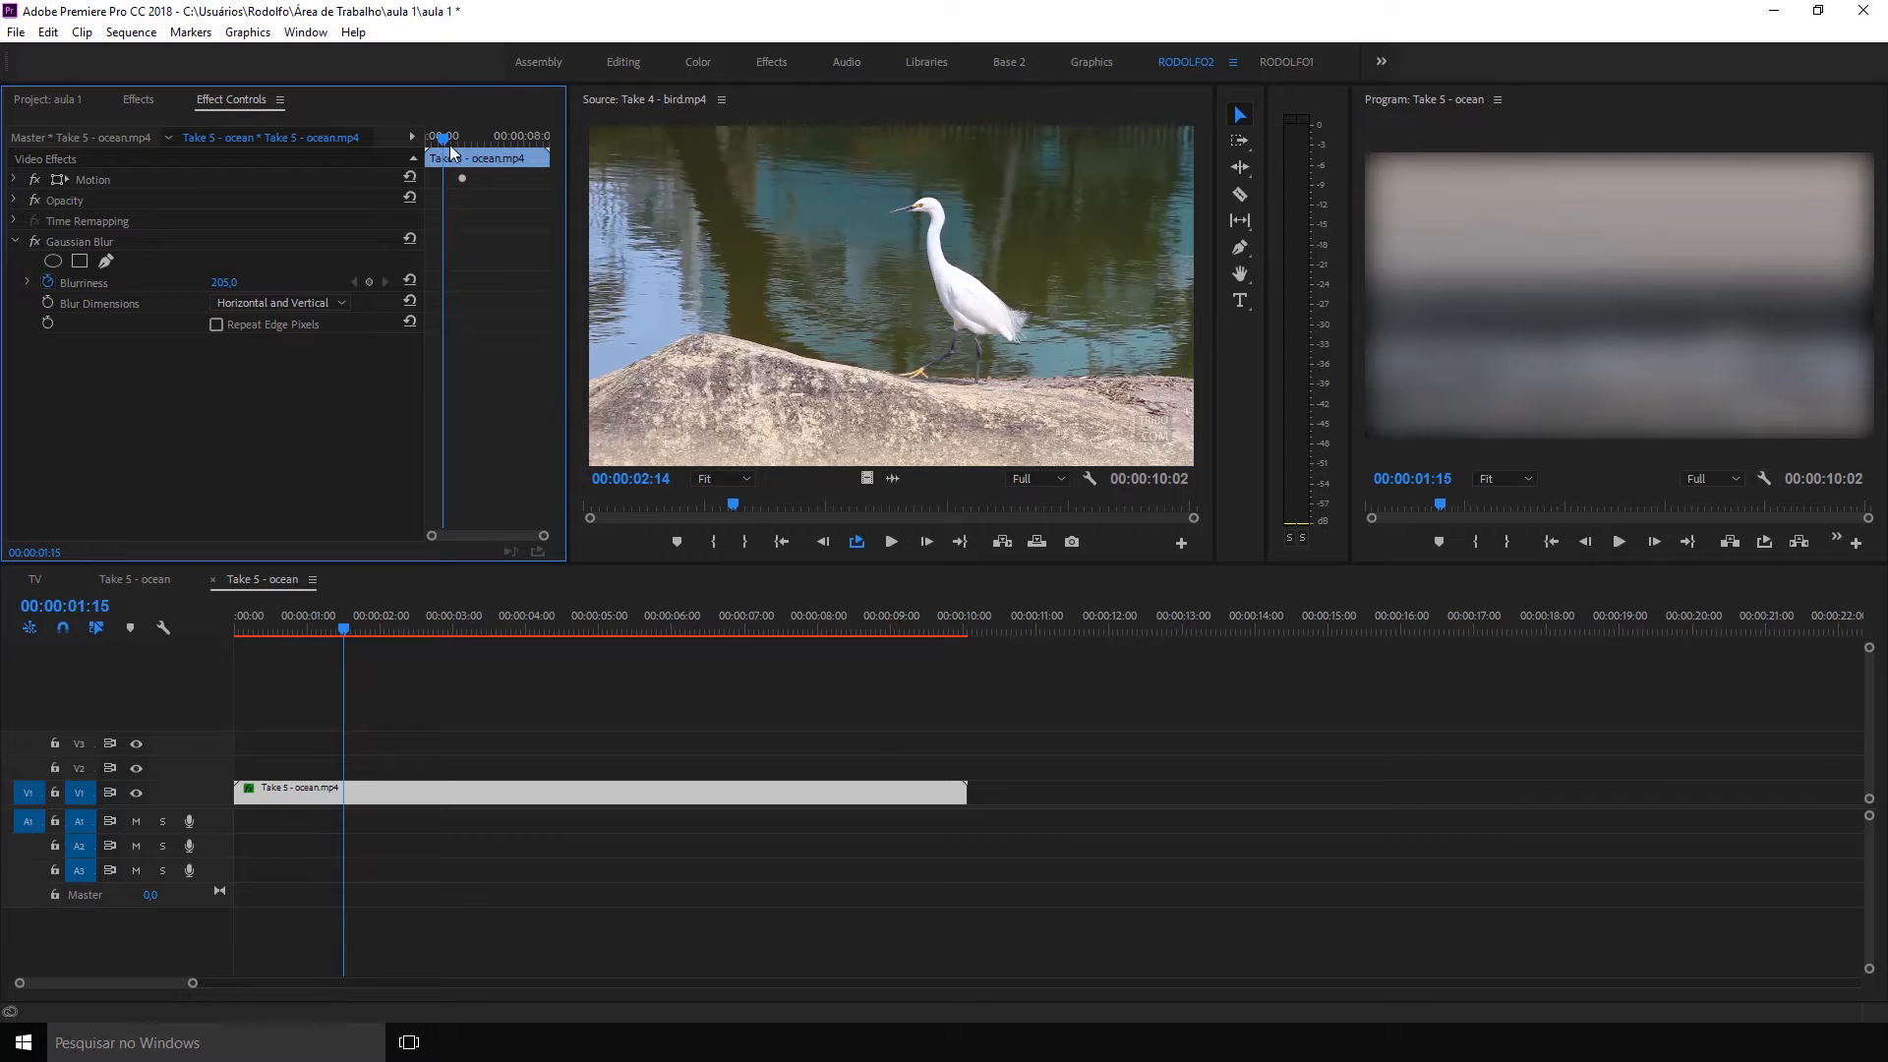
left_click_drag(450, 147, 409, 130)
left_click(409, 239)
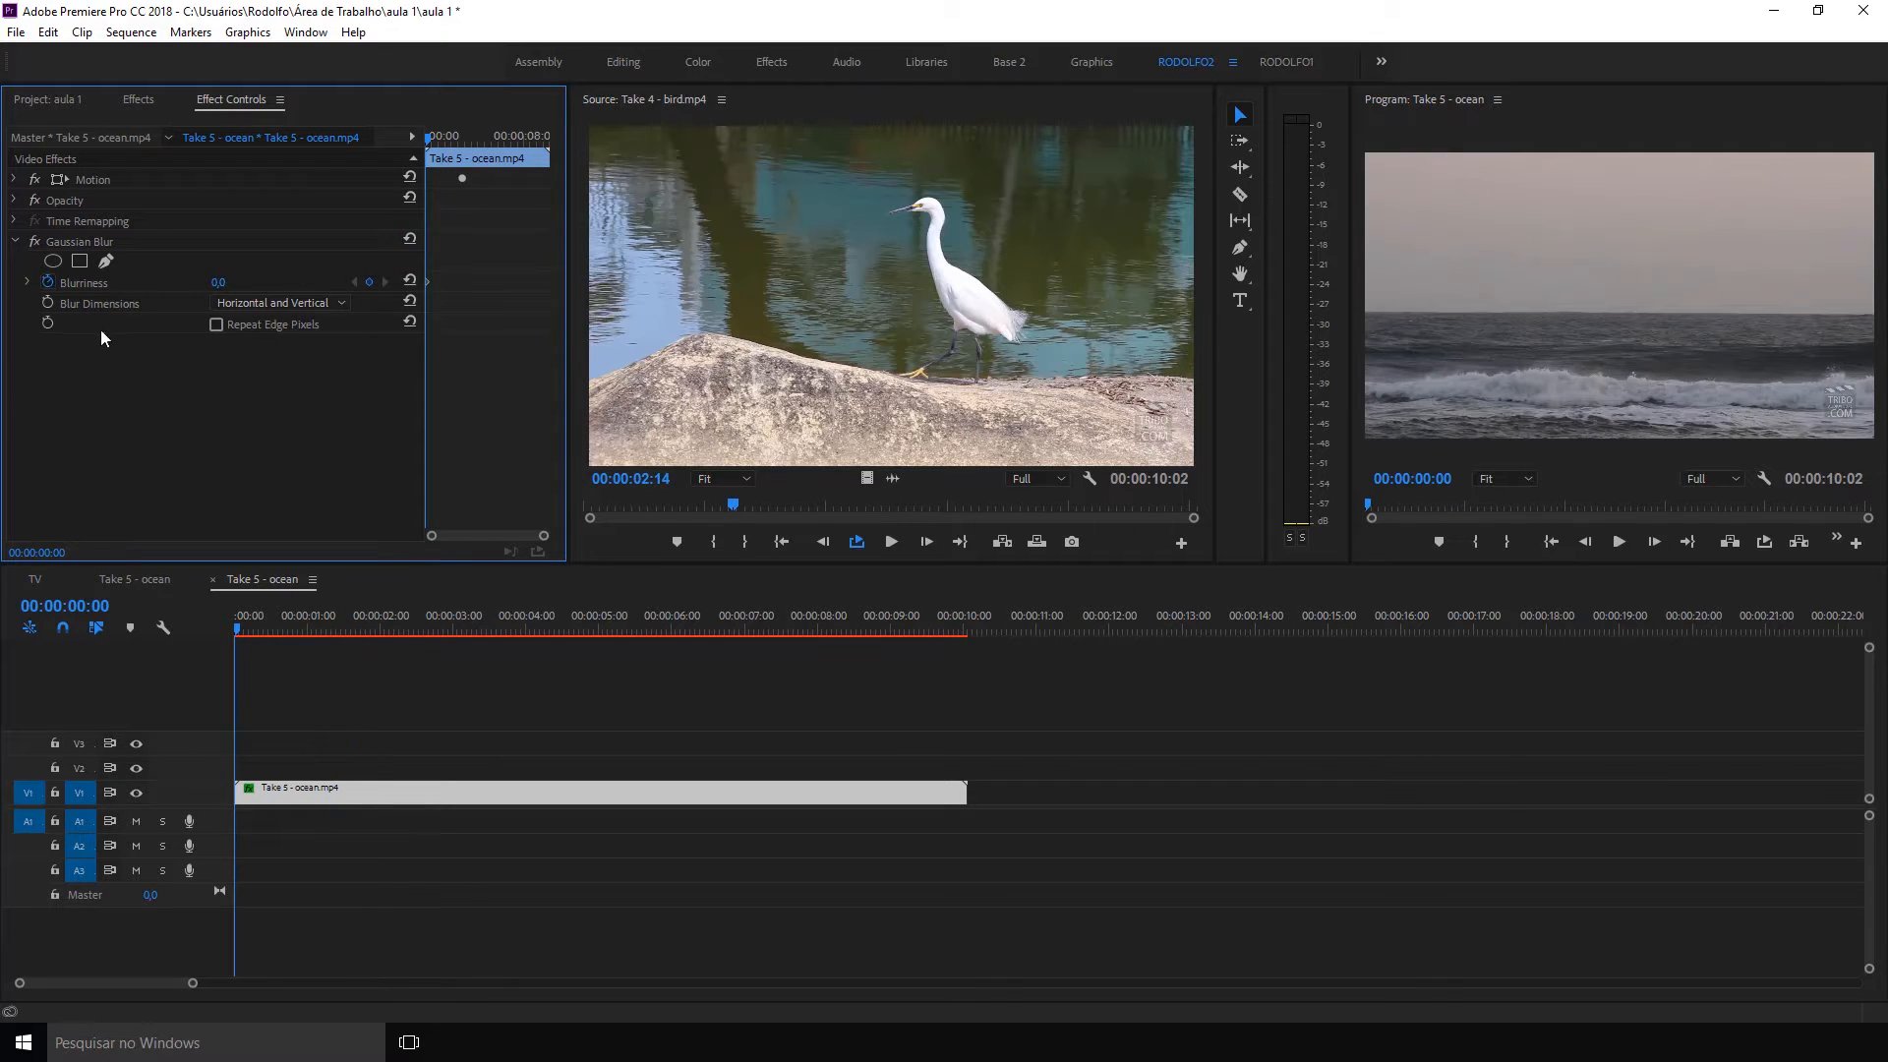
Remove the Gaussian Blur's Blurriness keyframing, and re-enable it at 00:00:00:00 with a keyframe of 0
left_click(47, 282)
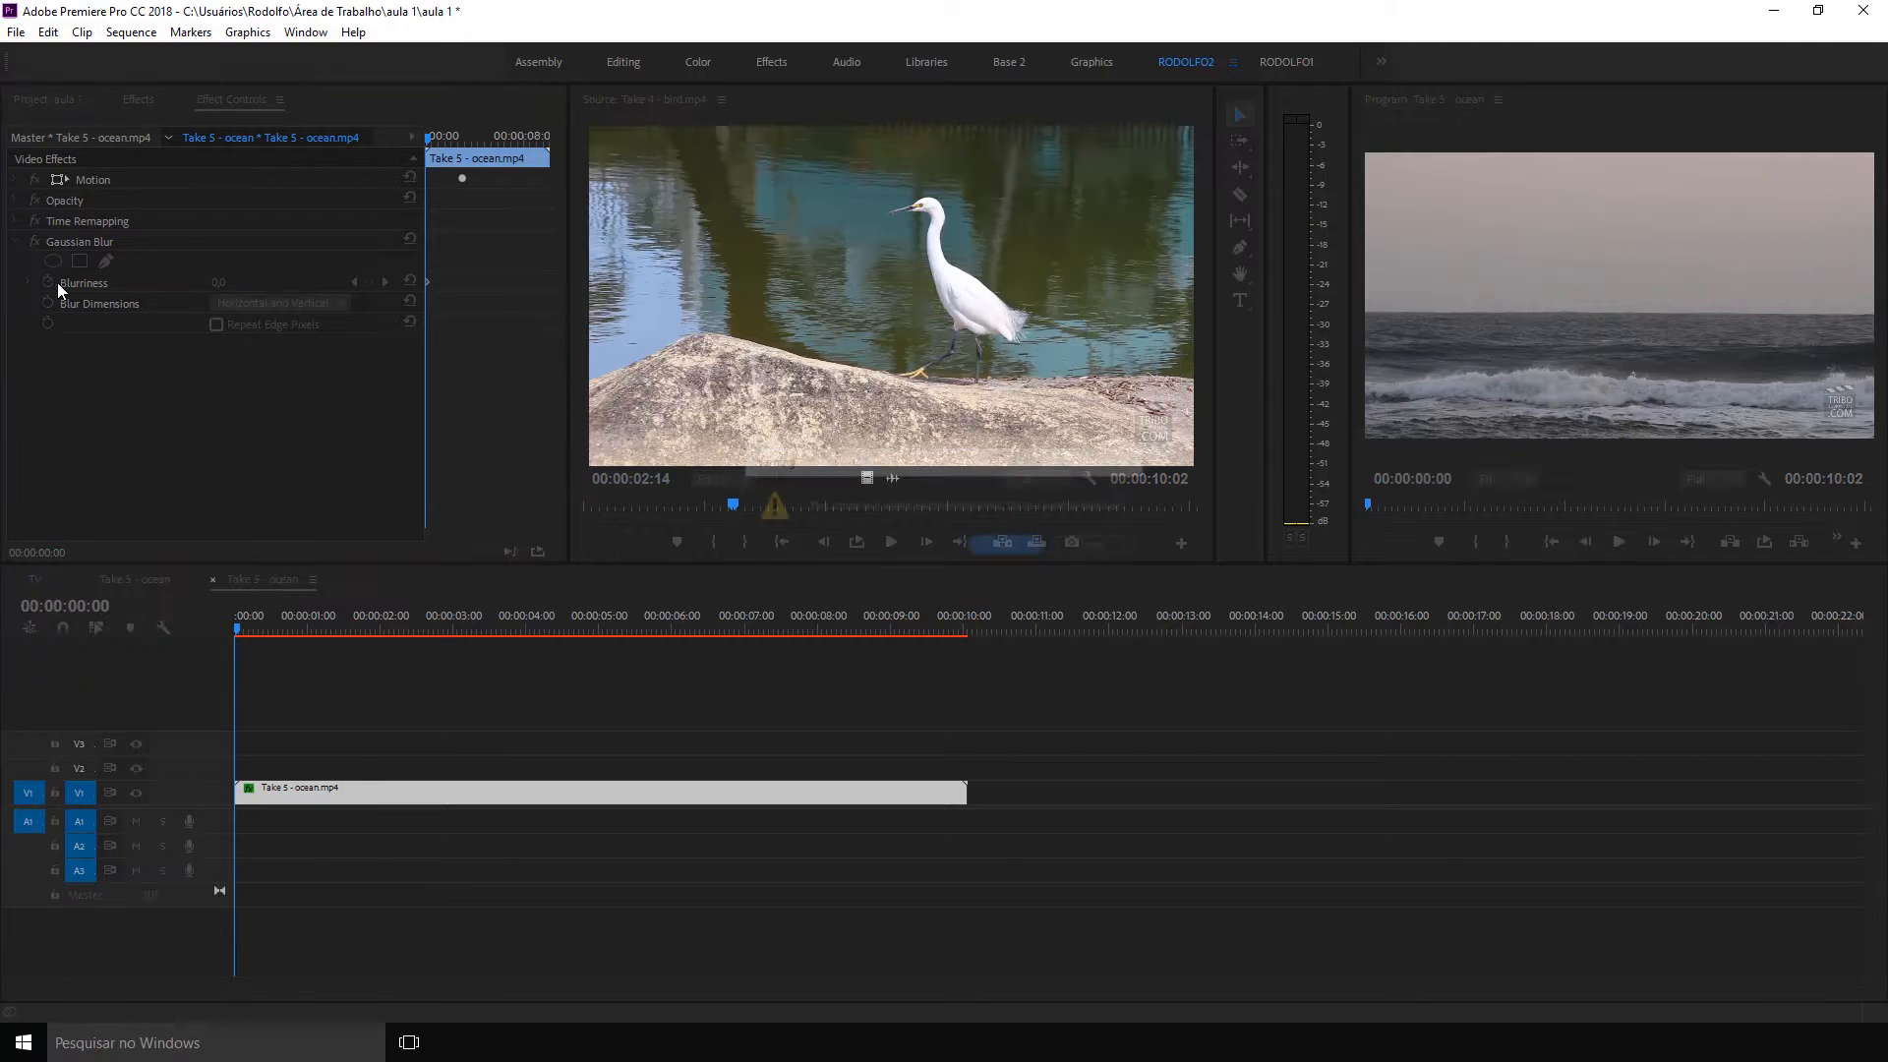
left_click(1013, 549)
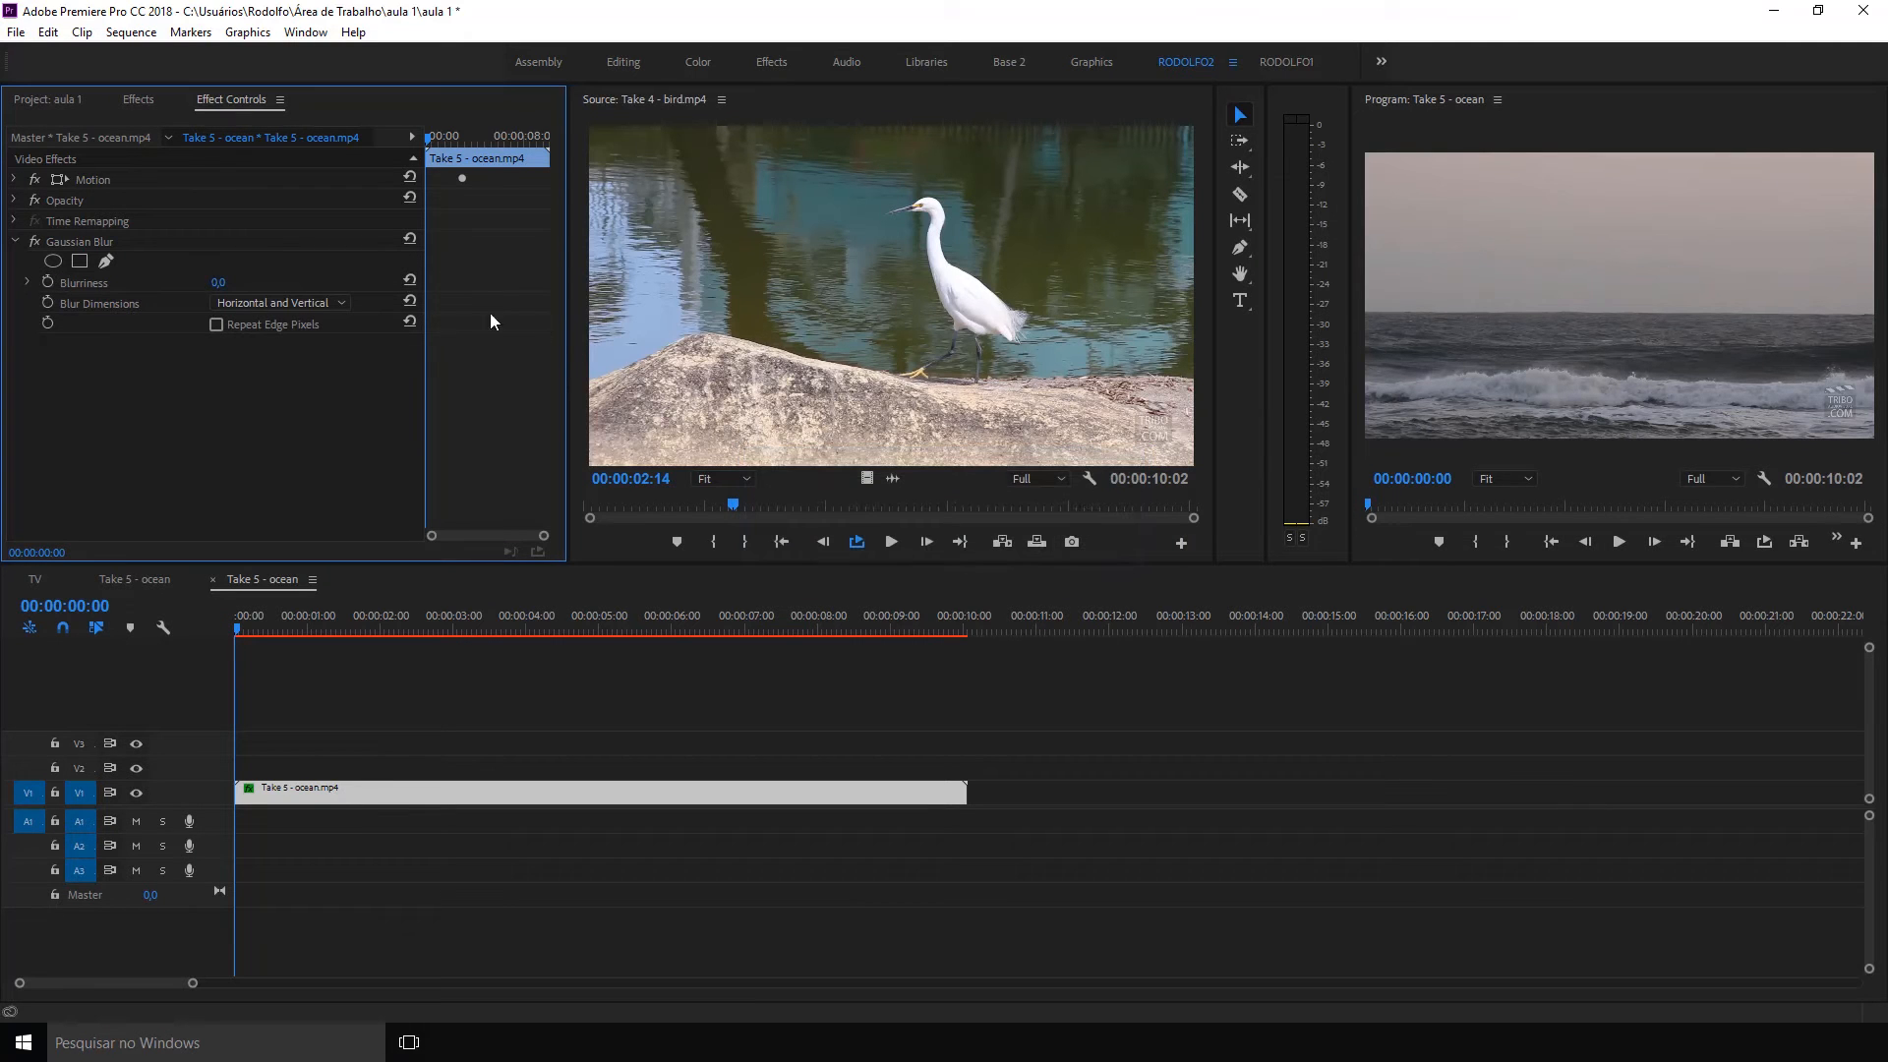
left_click_drag(441, 138, 363, 139)
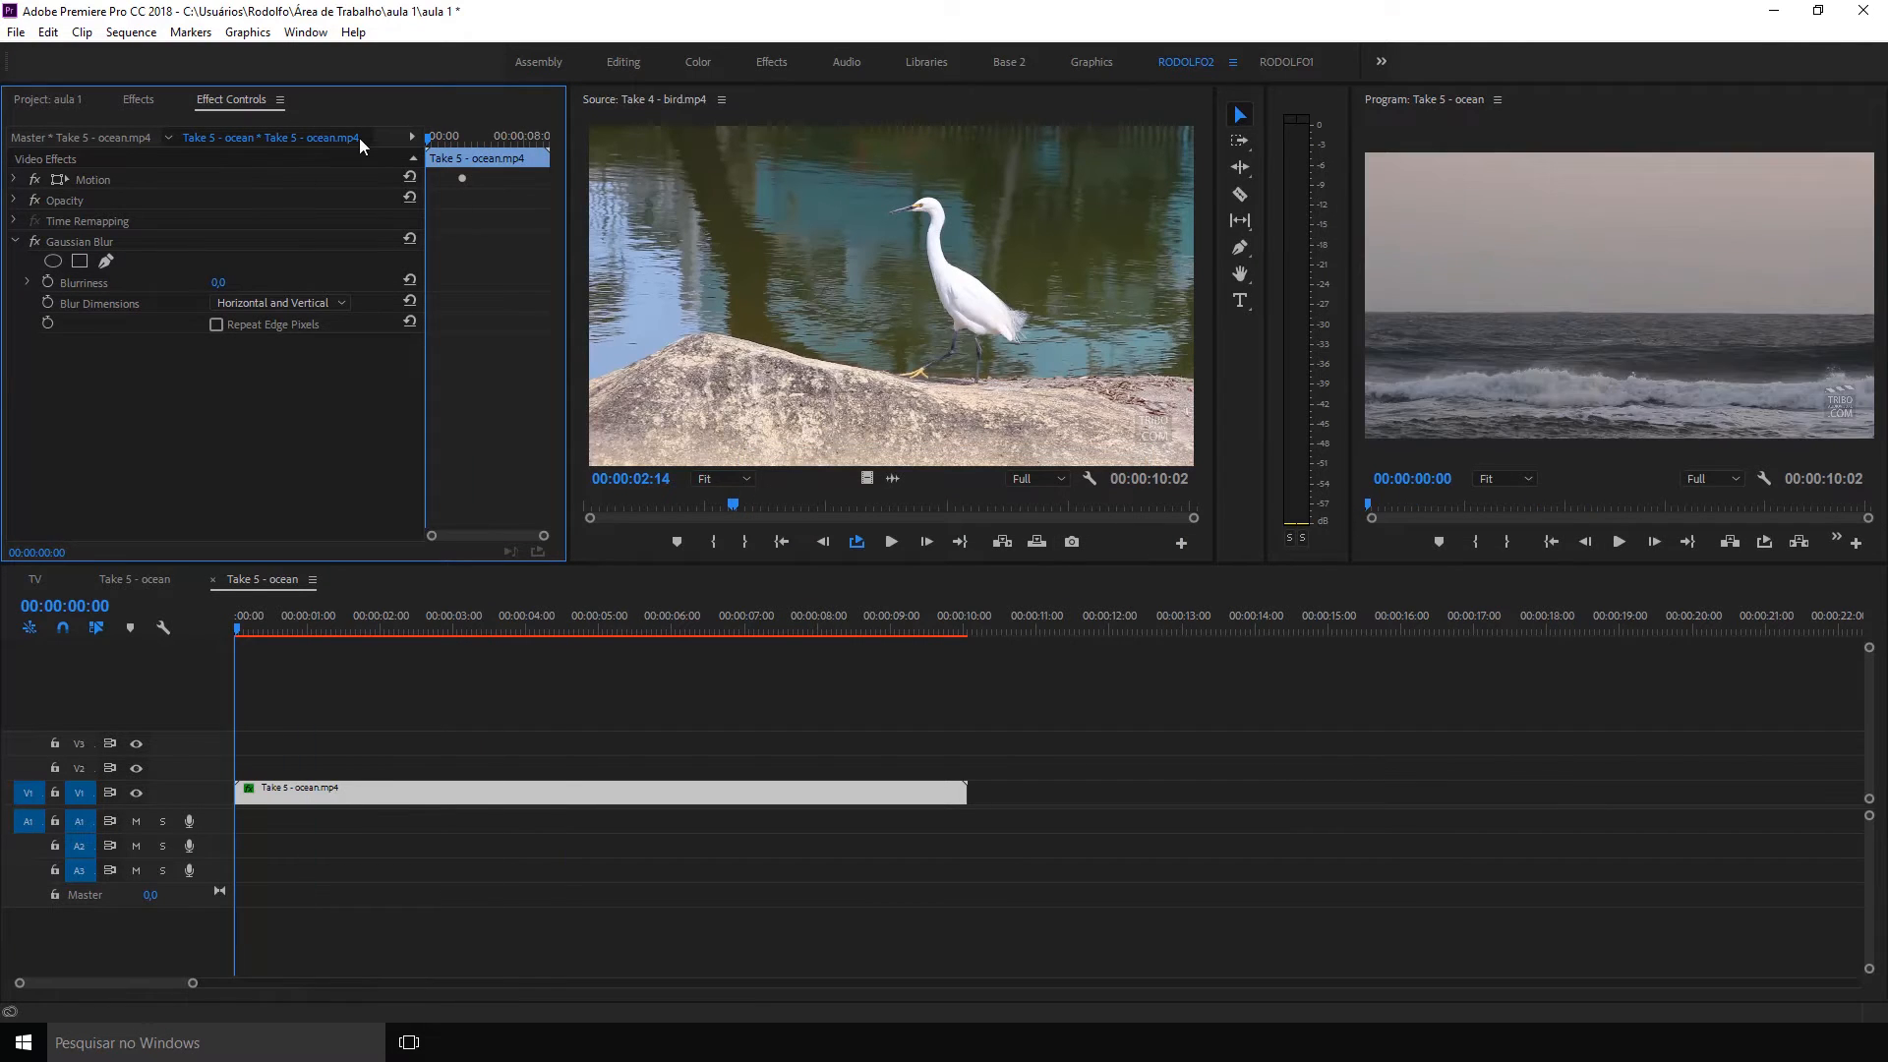
left_click(48, 282)
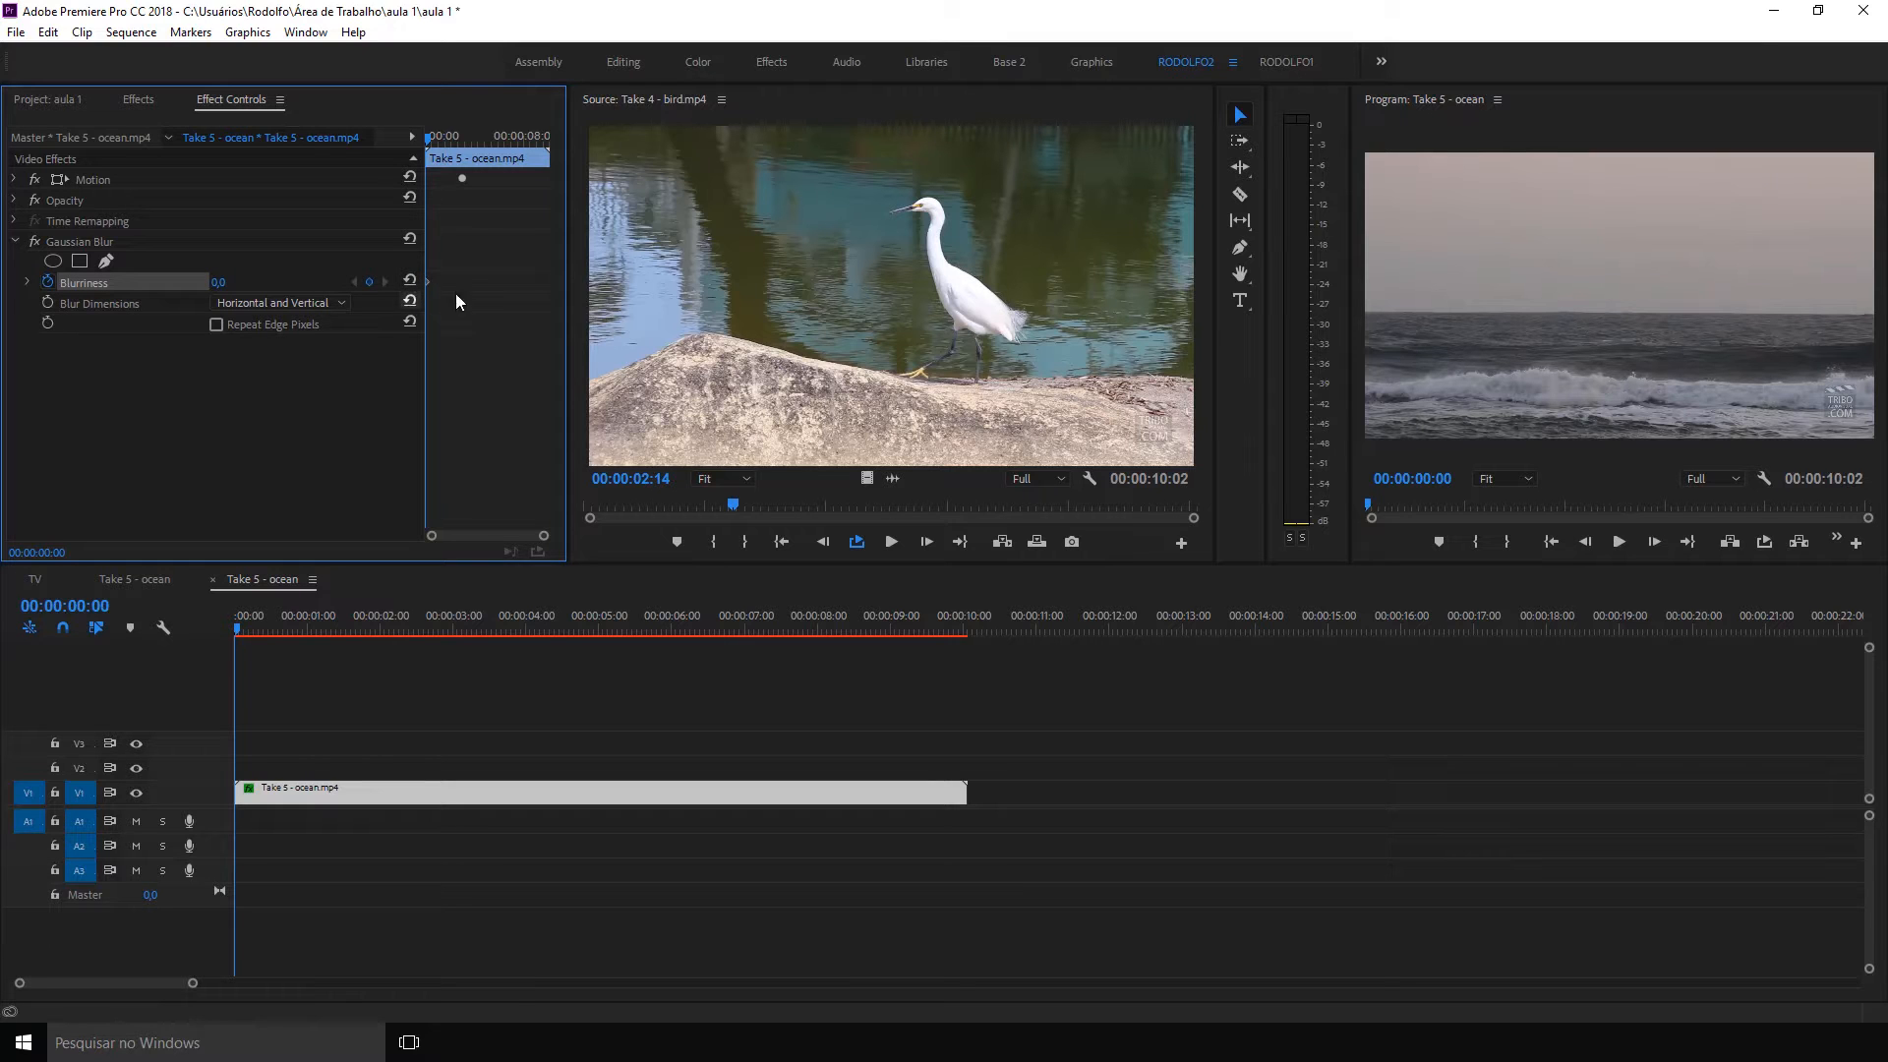
Add a Blurriness keyframe of 135 at 00:00:03:29 and preview the blur from the start of the clip
left_click_drag(434, 137, 476, 141)
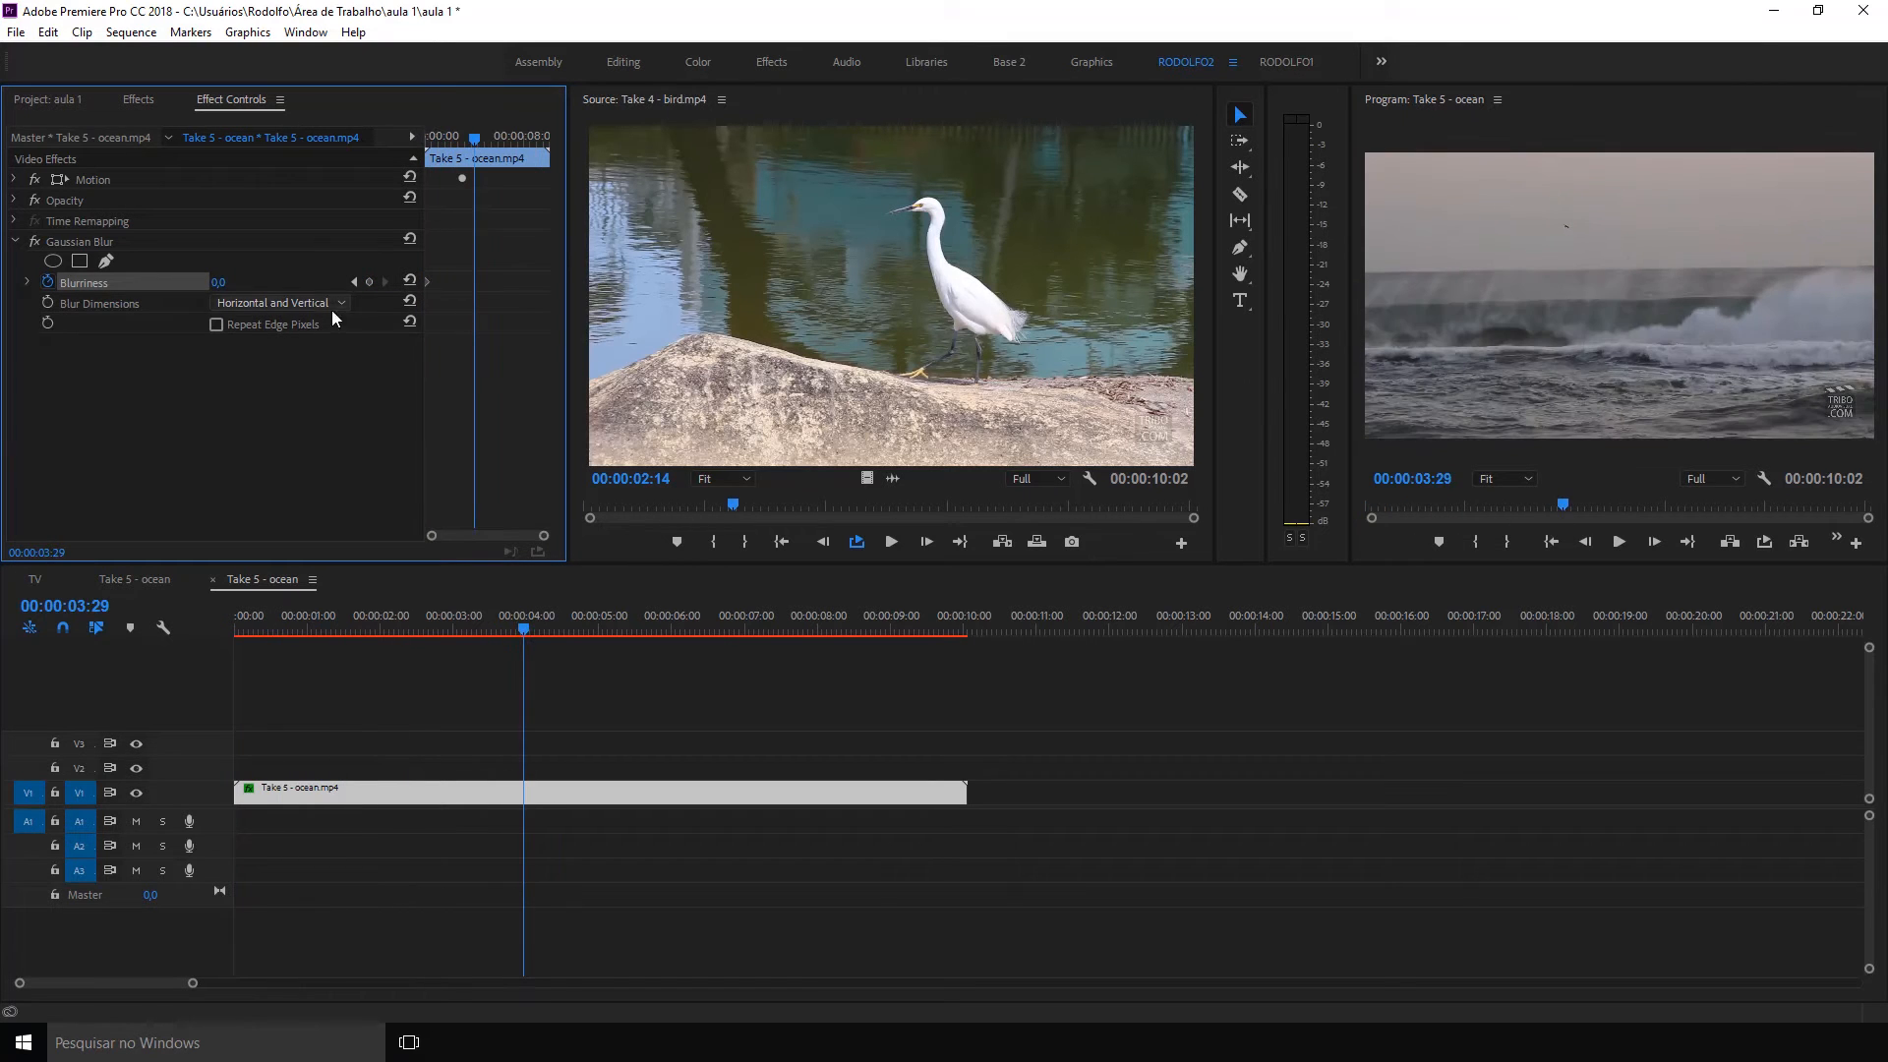
left_click_drag(218, 282, 373, 282)
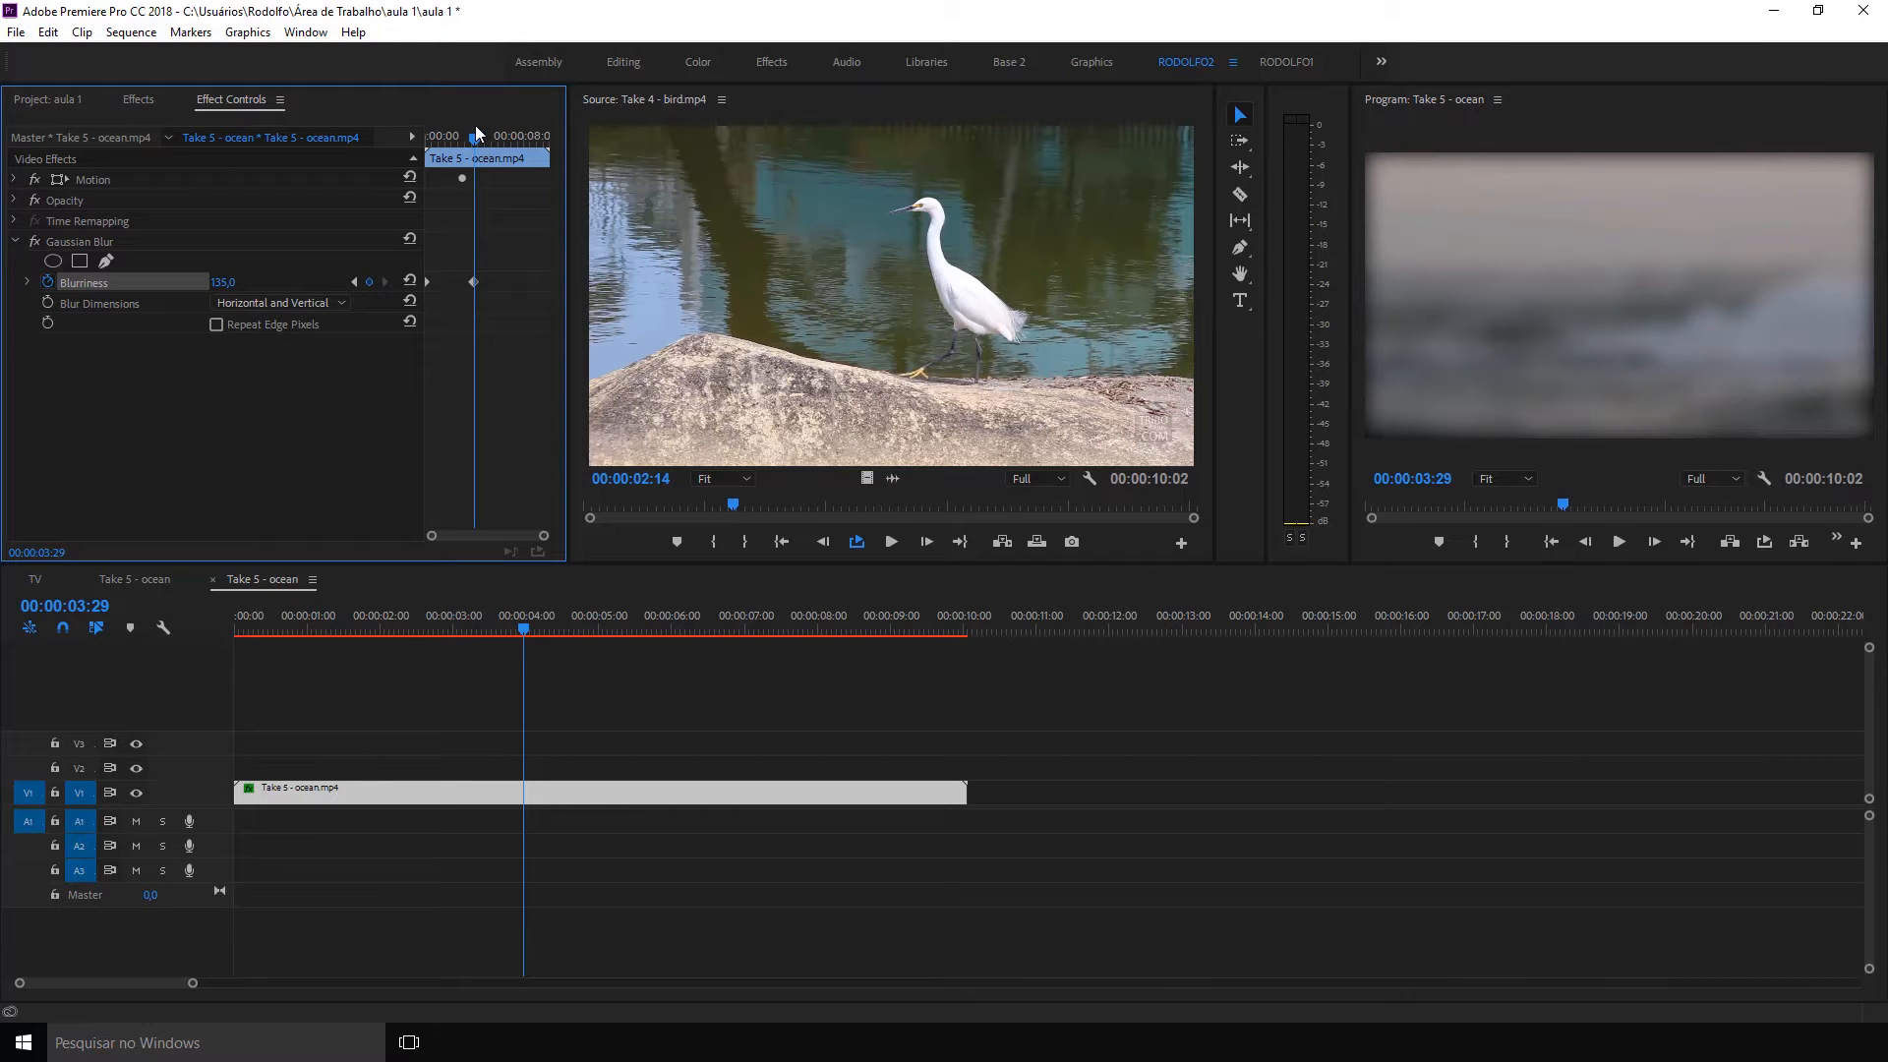
left_click_drag(474, 137, 409, 130)
key("space")
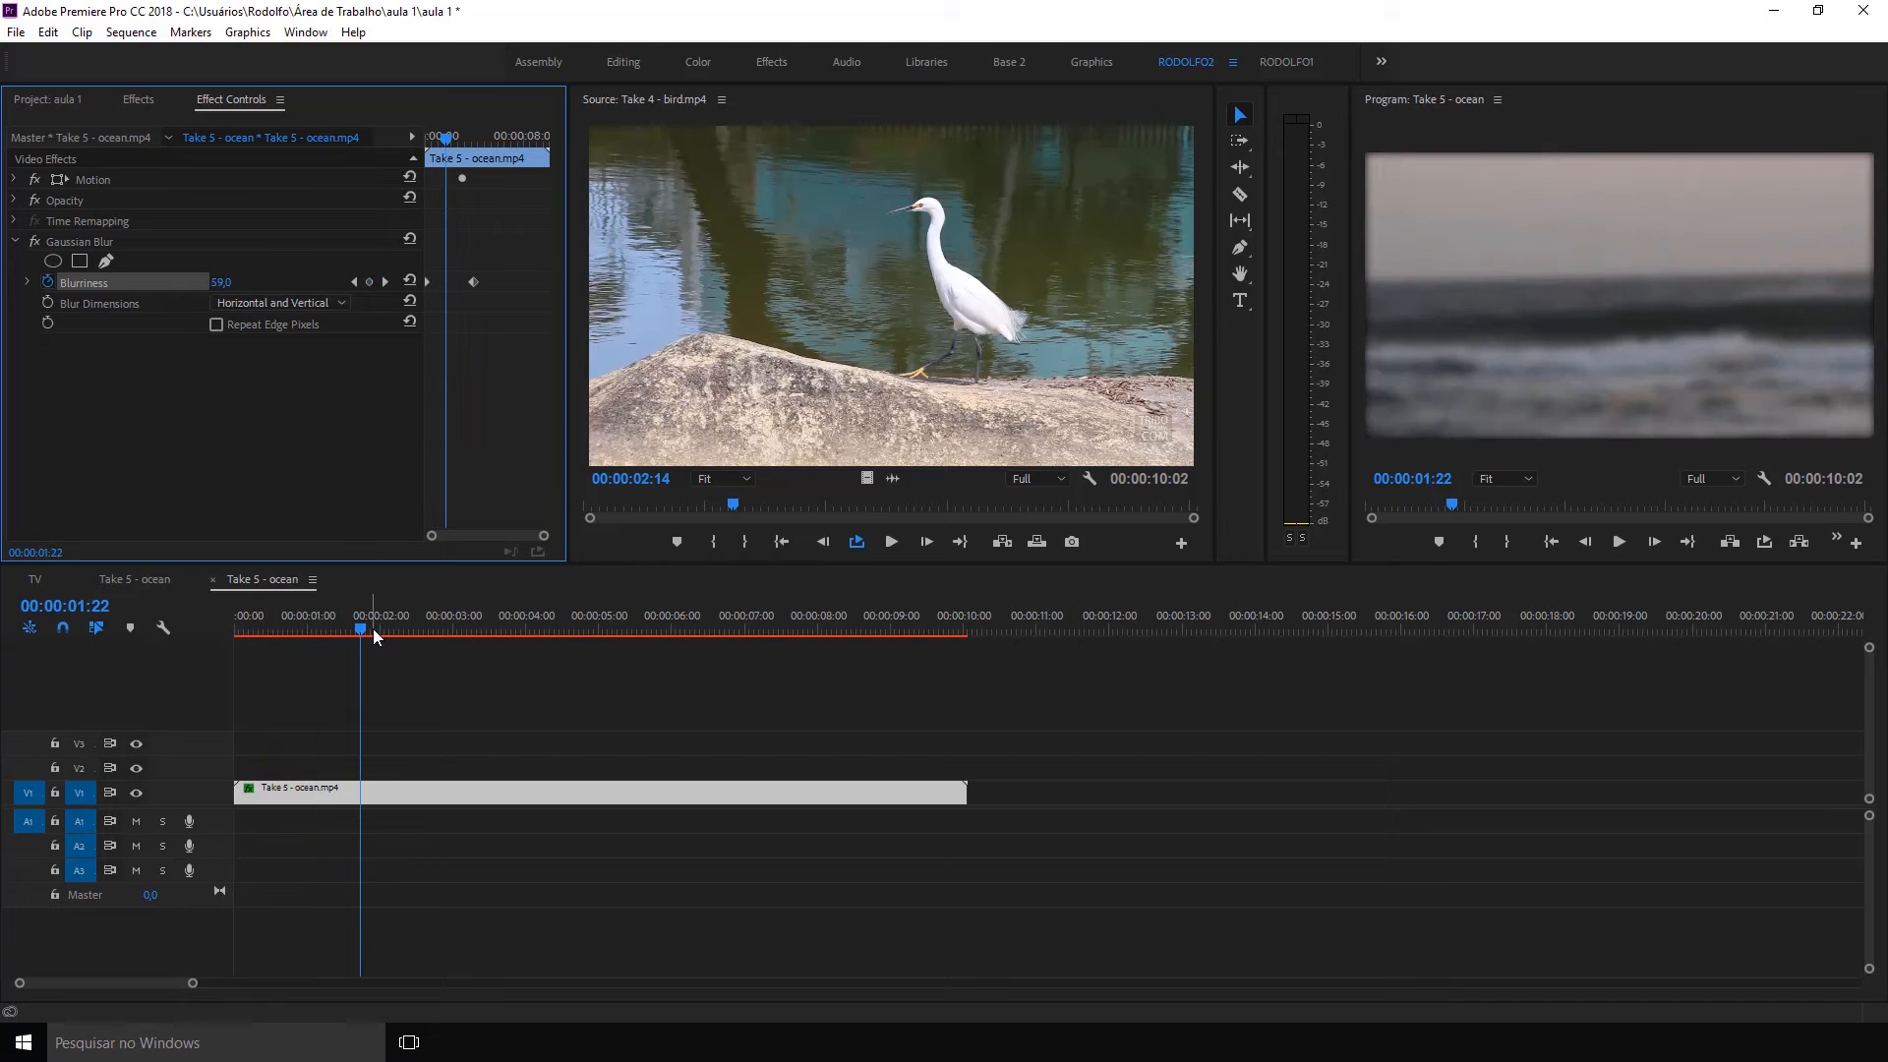
left_click_drag(373, 630, 236, 630)
Set the program playback resolution to 1/4, play the blur animation and return to the sequence start
left_click(1711, 473)
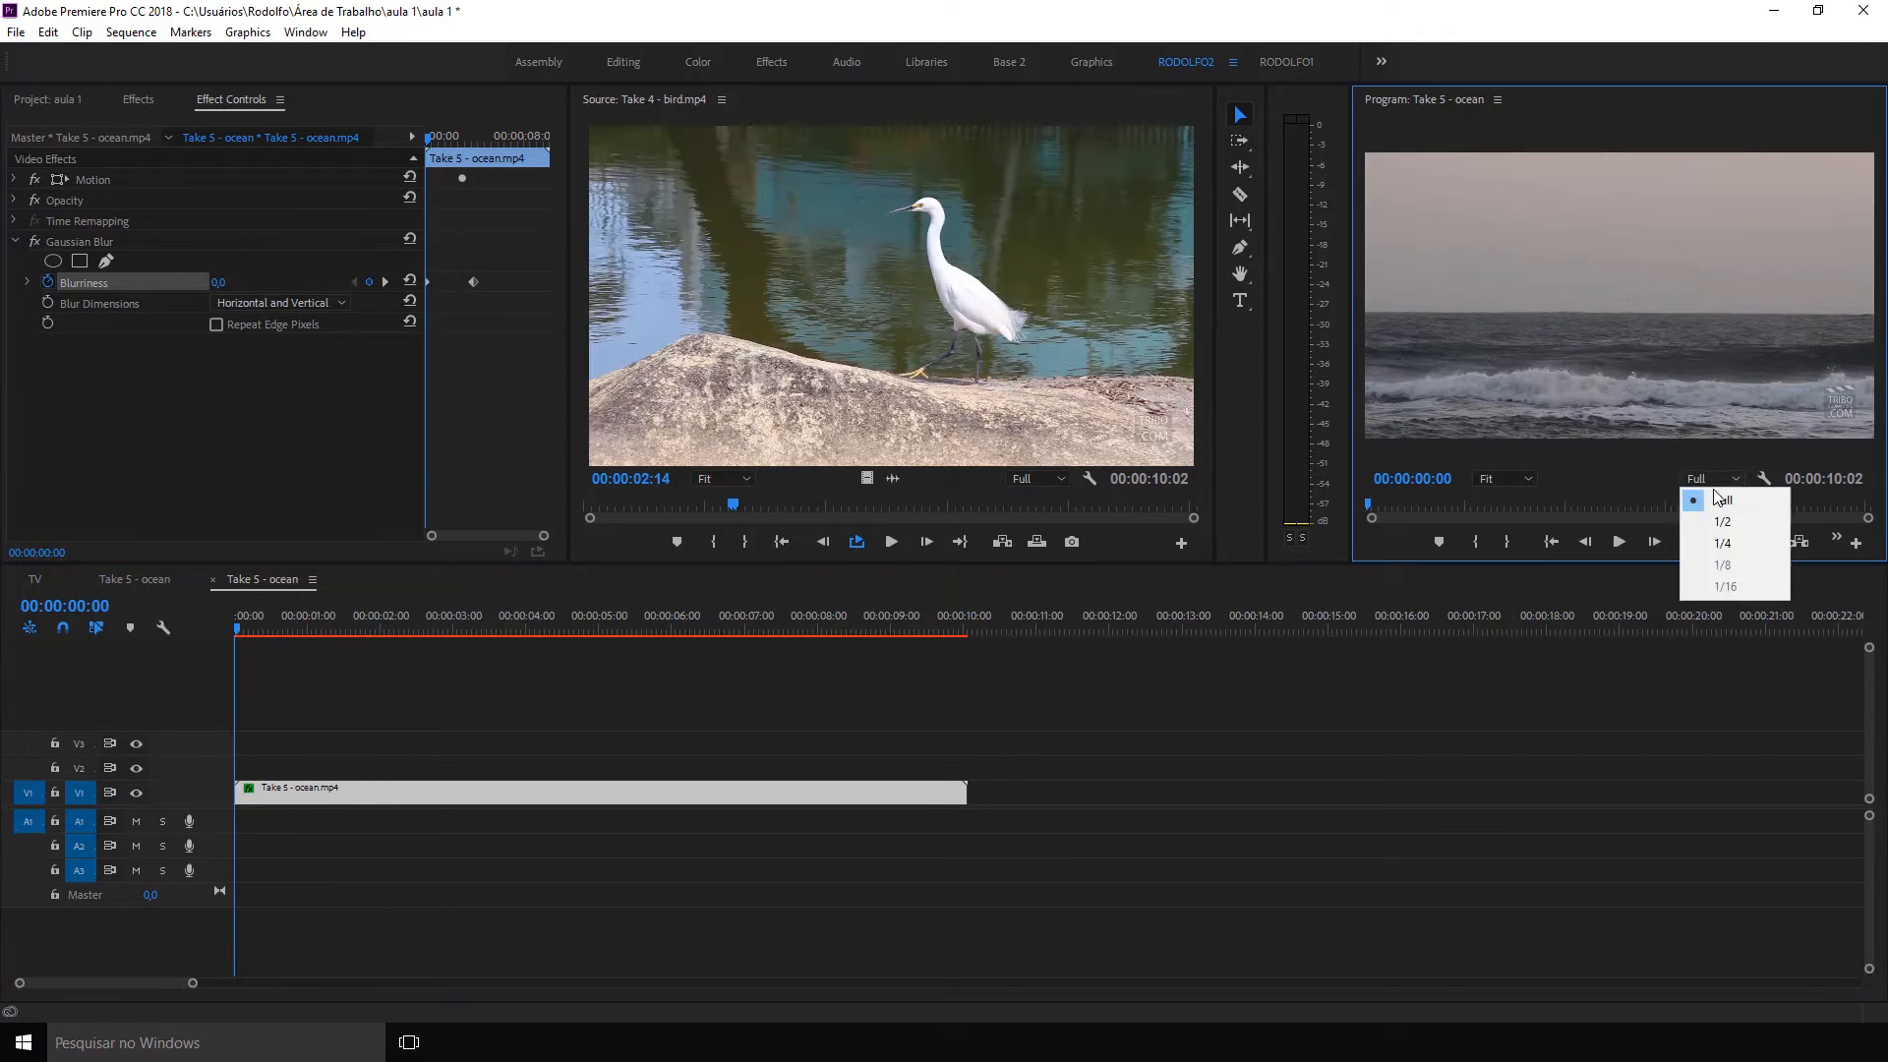
left_click(1735, 548)
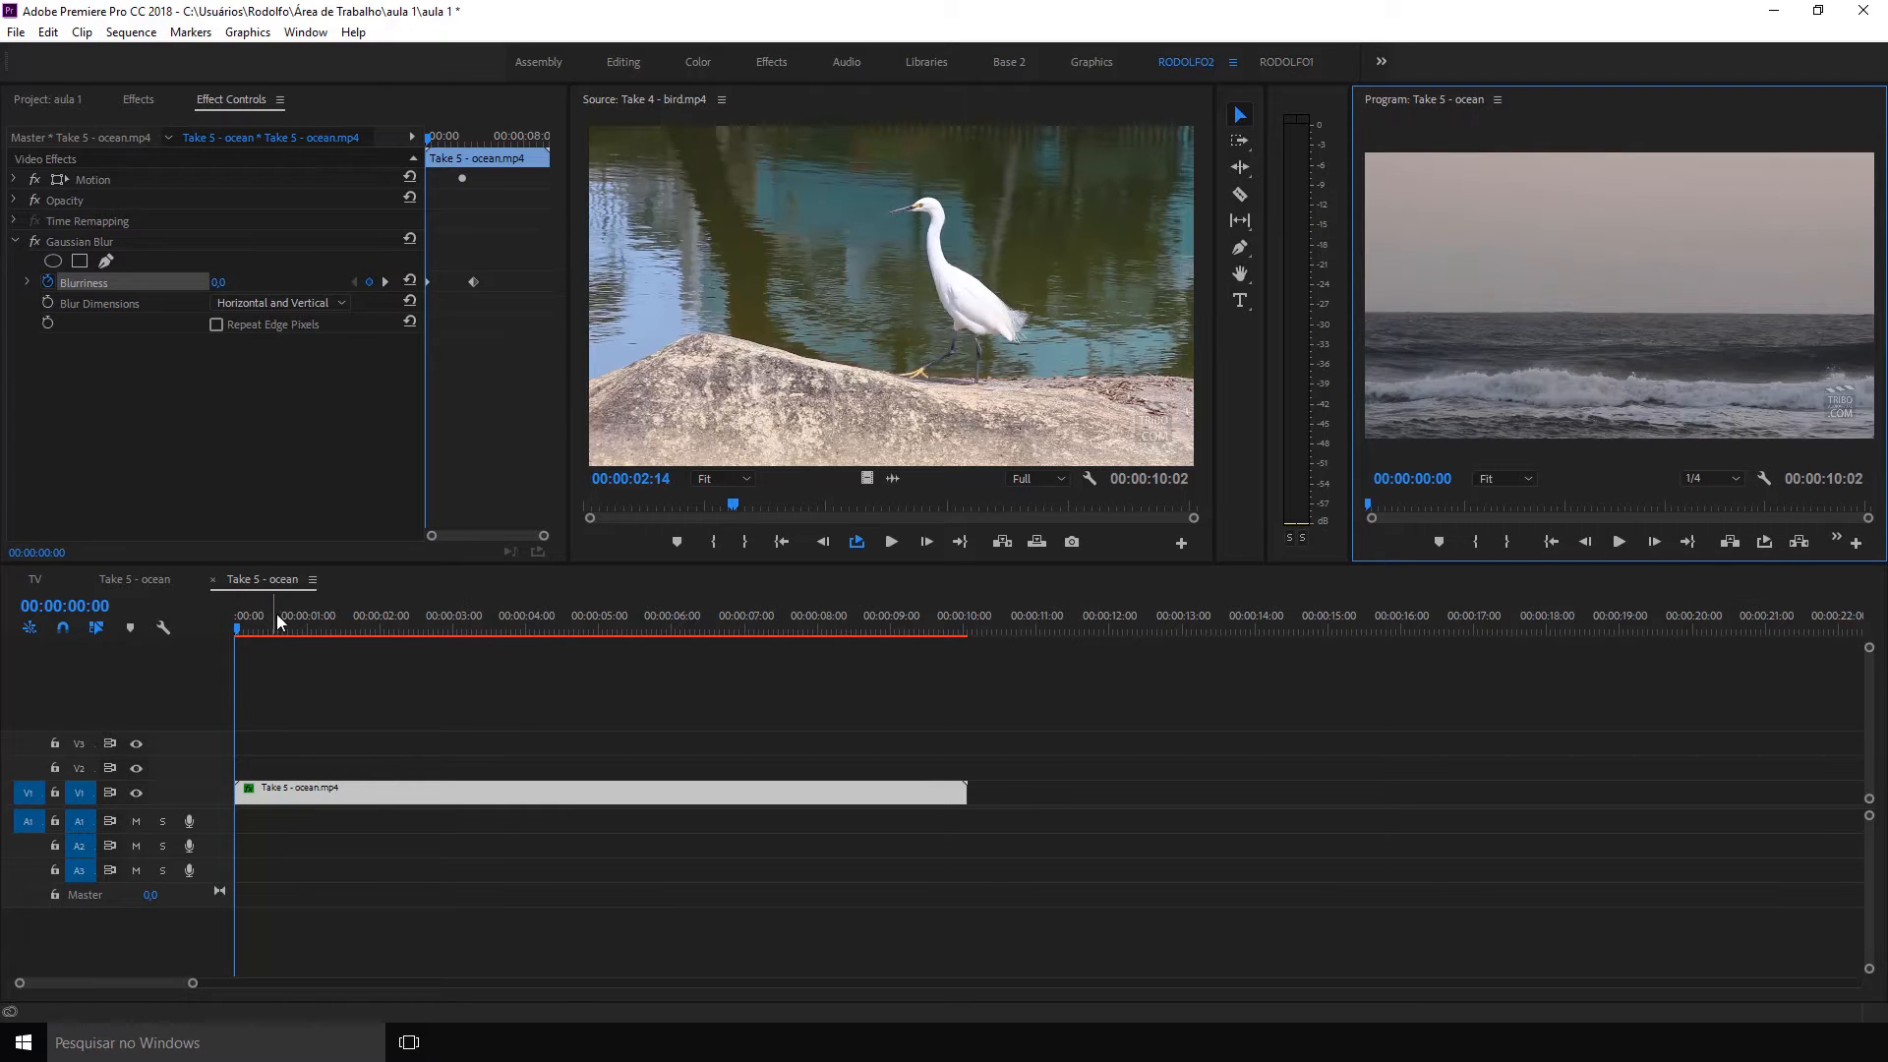
left_click(150, 615)
key("space")
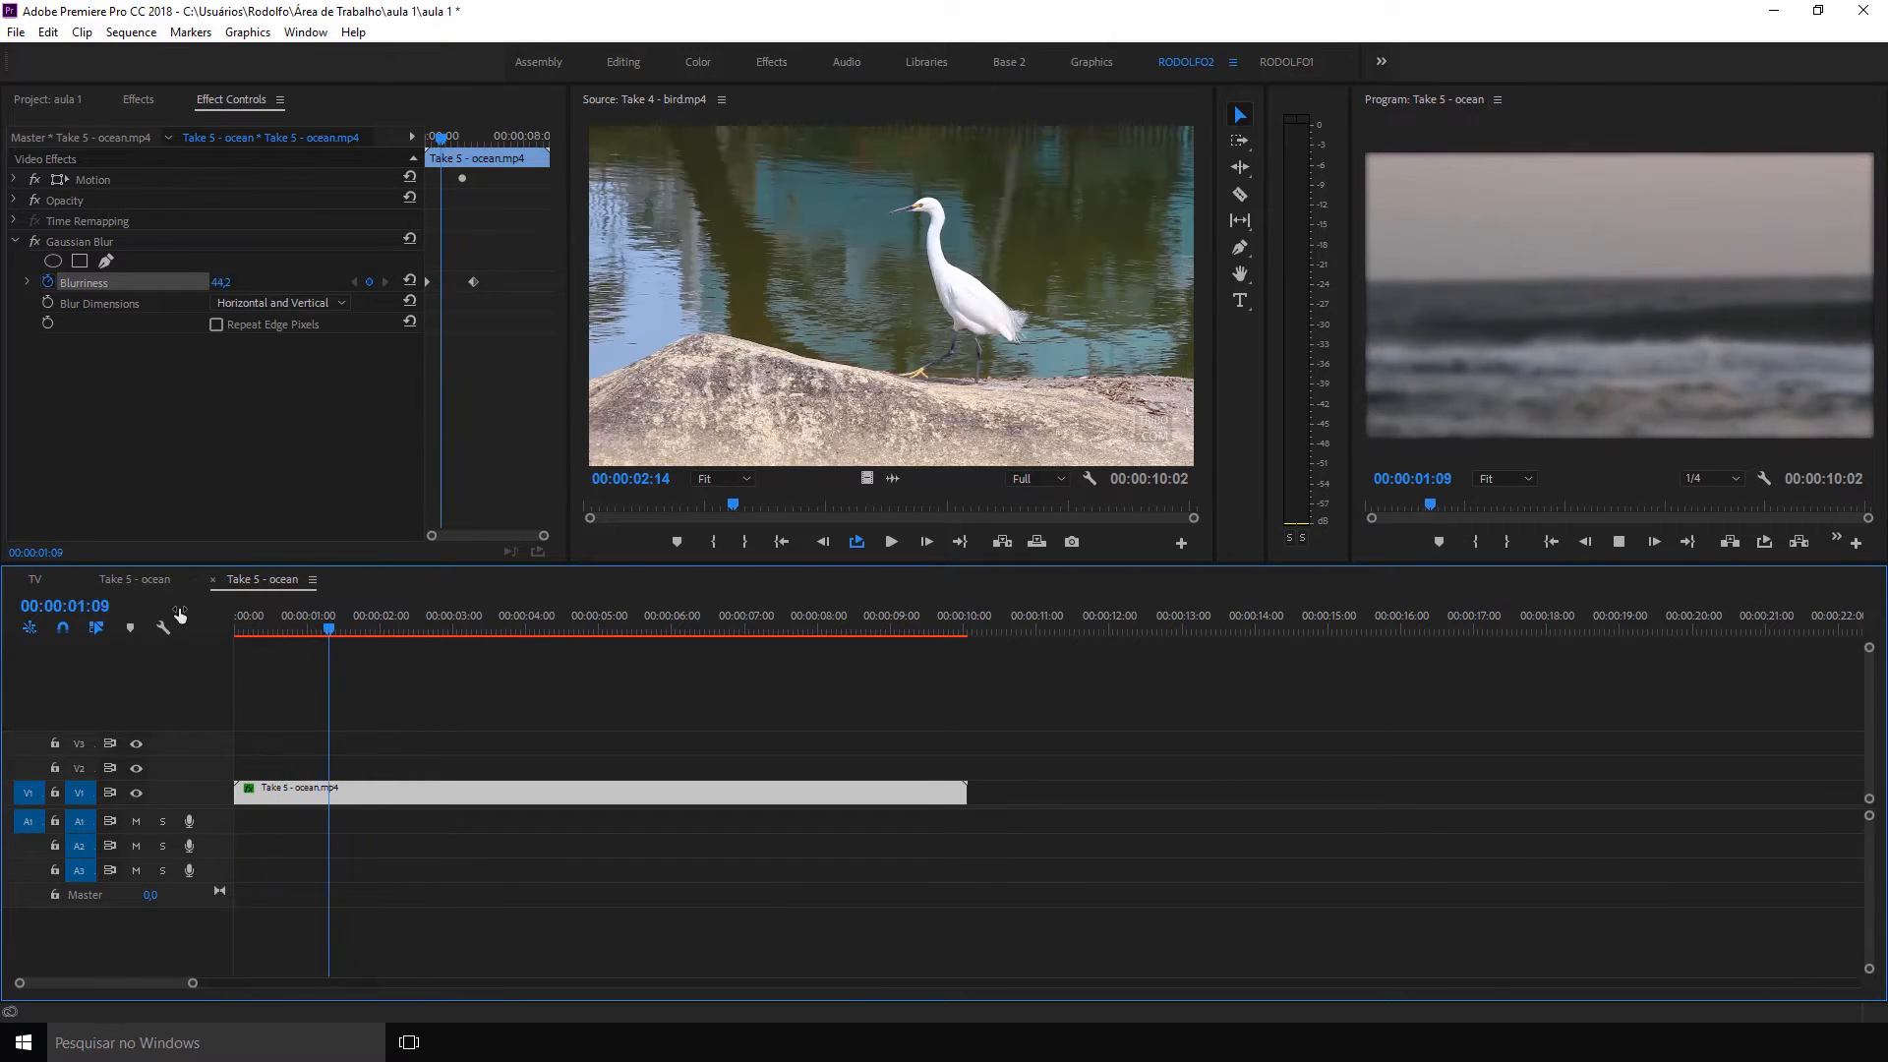
key("space")
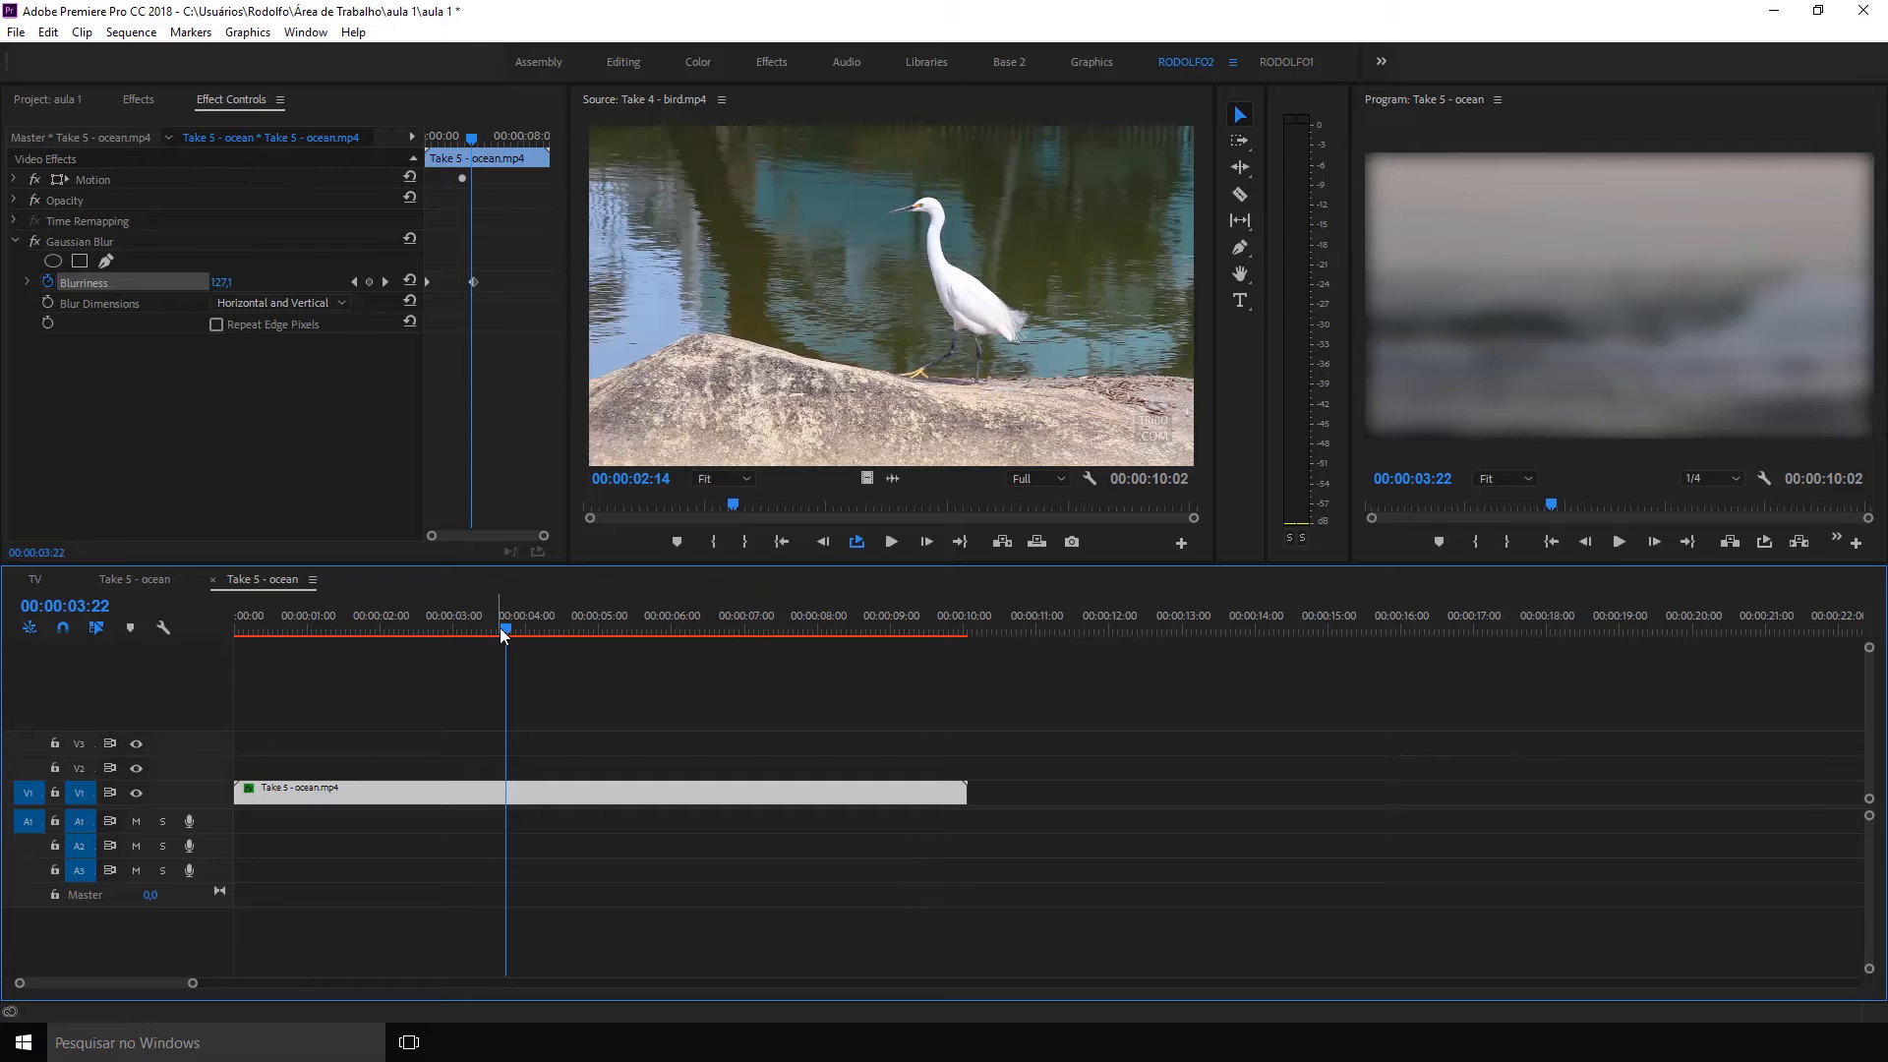
left_click_drag(504, 627, 159, 611)
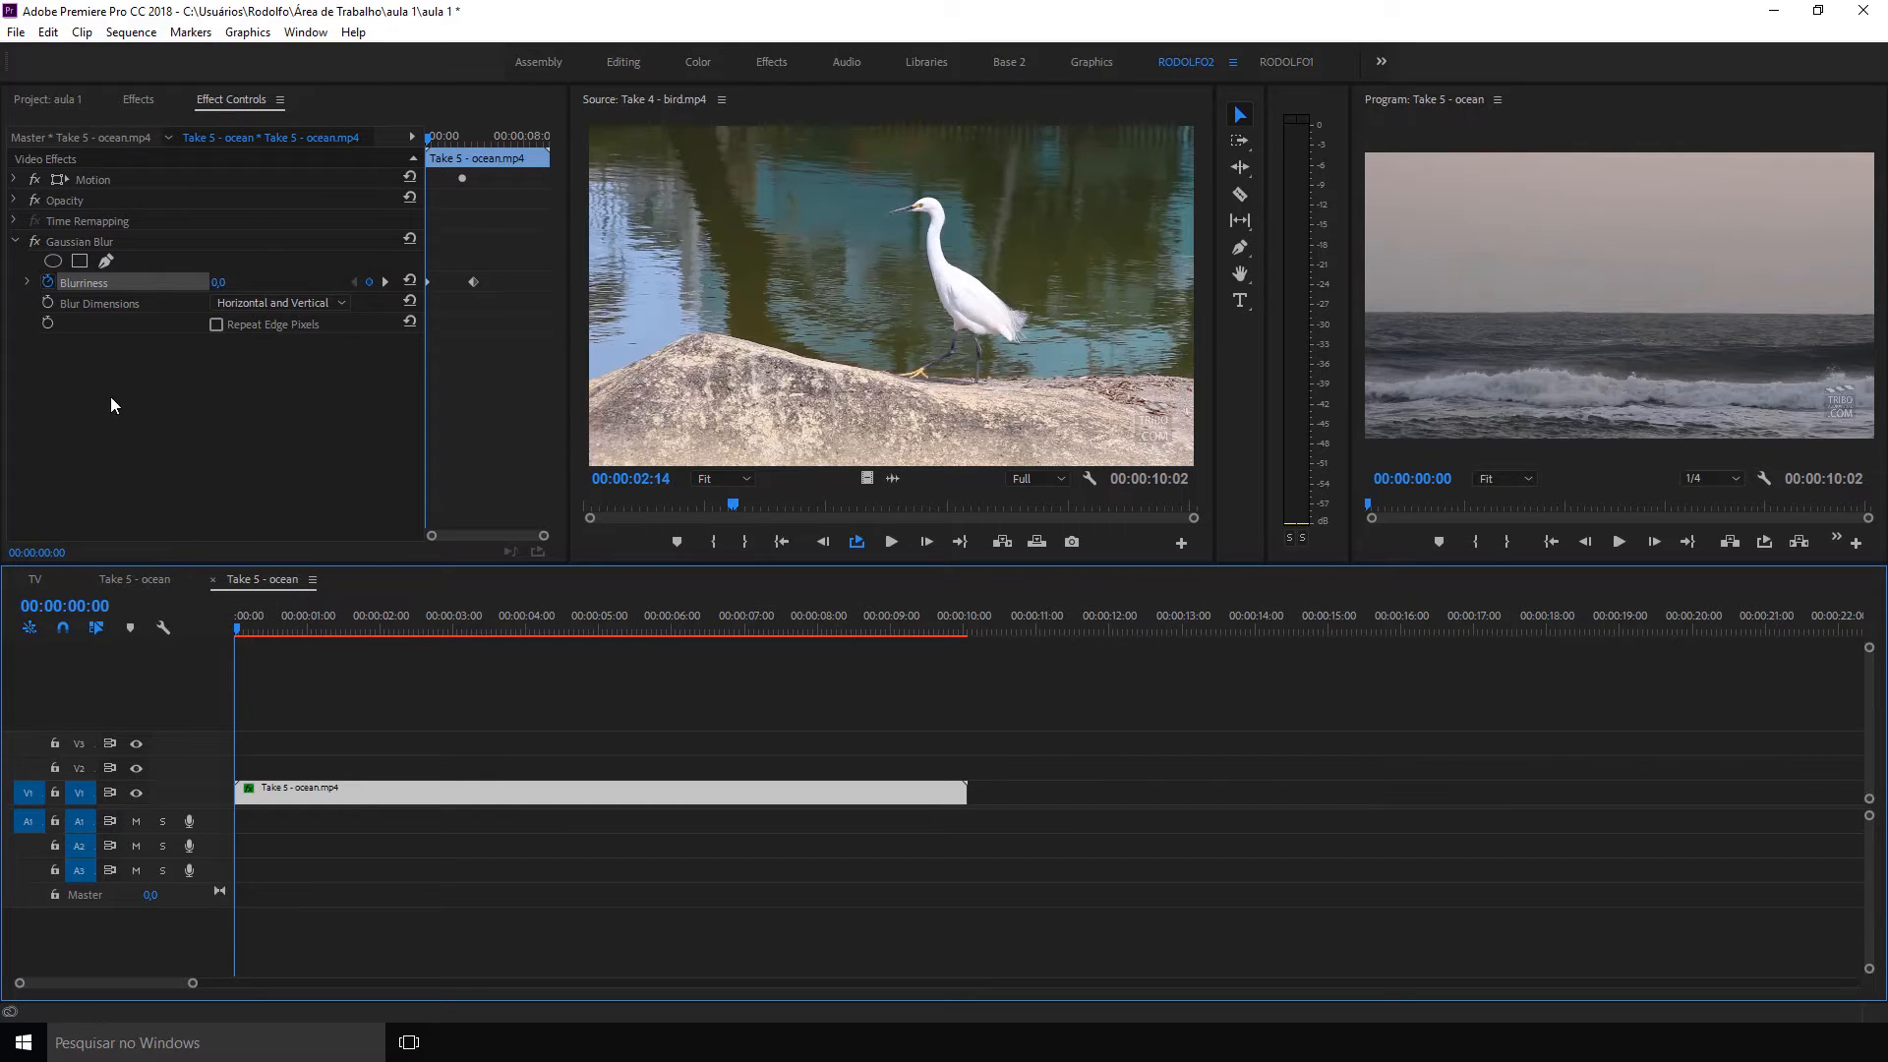
Import the Chroma key video from the graphics folder and place it on track V2 above the ocean clip
left_click(39, 103)
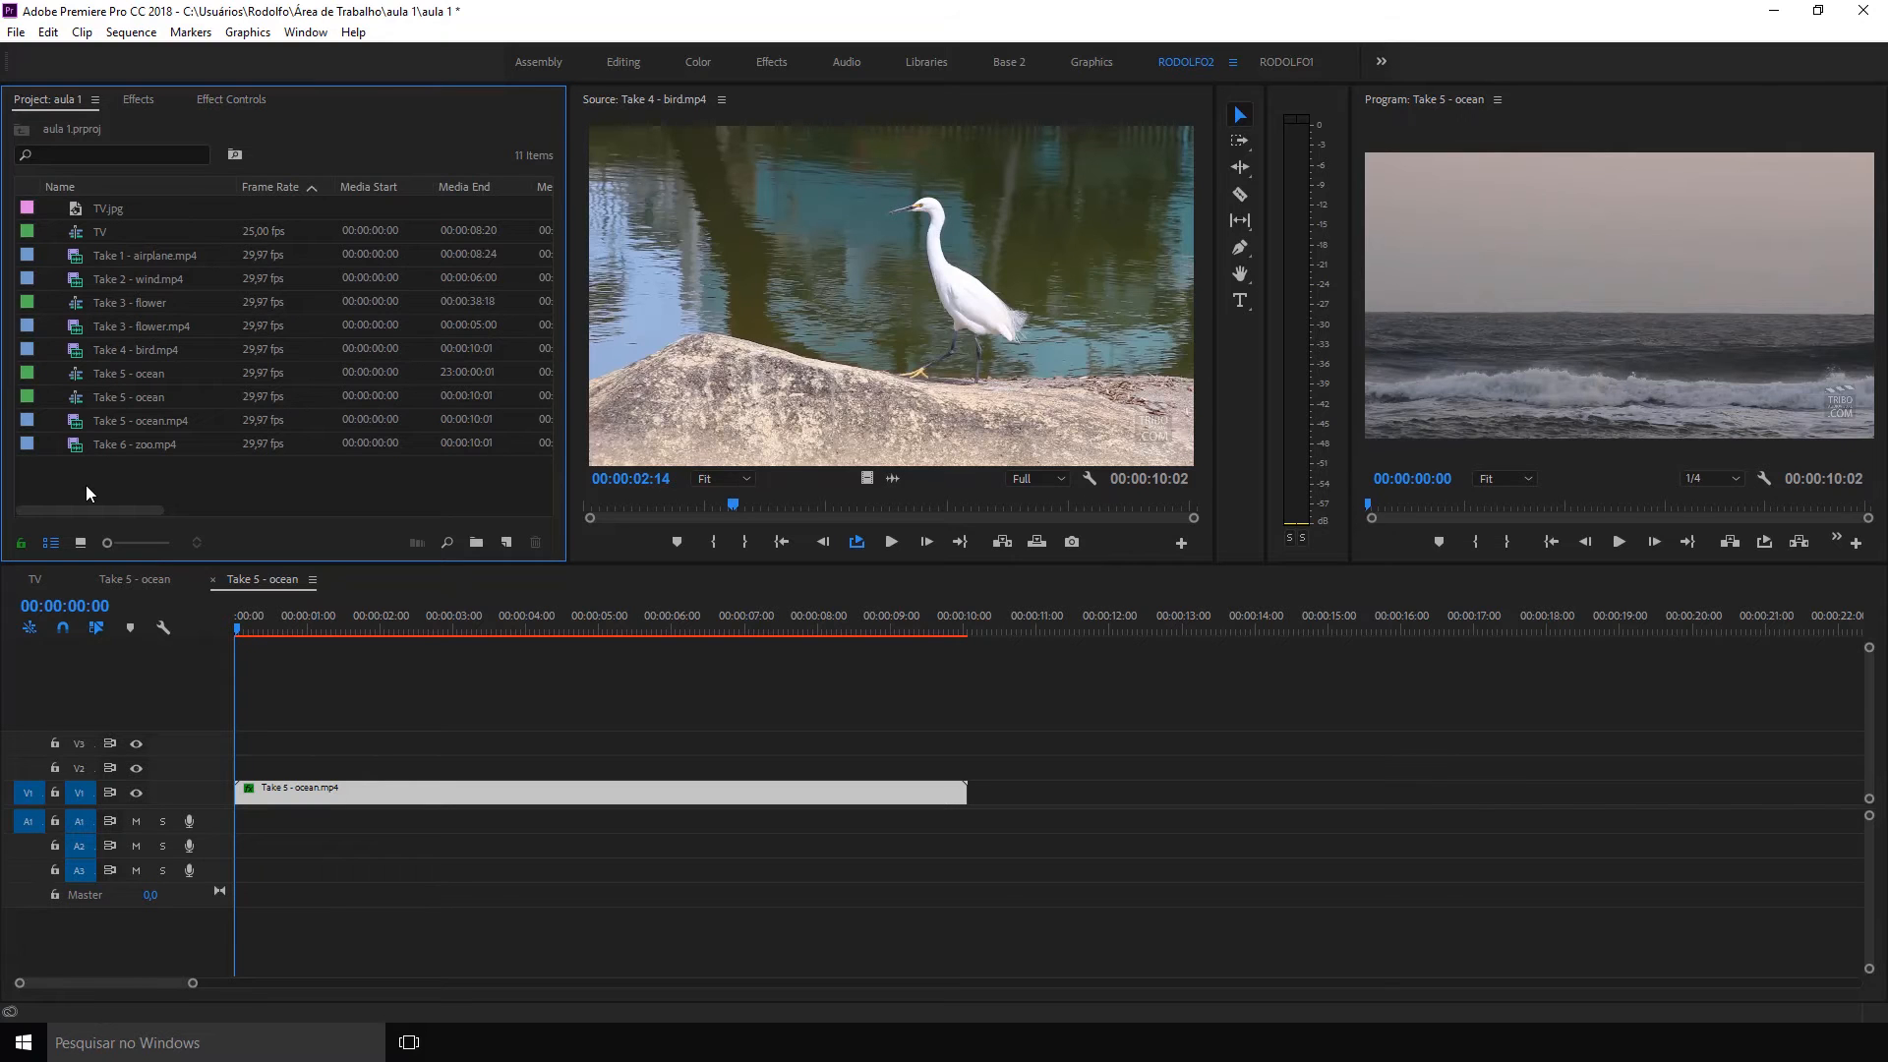
double_click(85, 485)
left_click(558, 210)
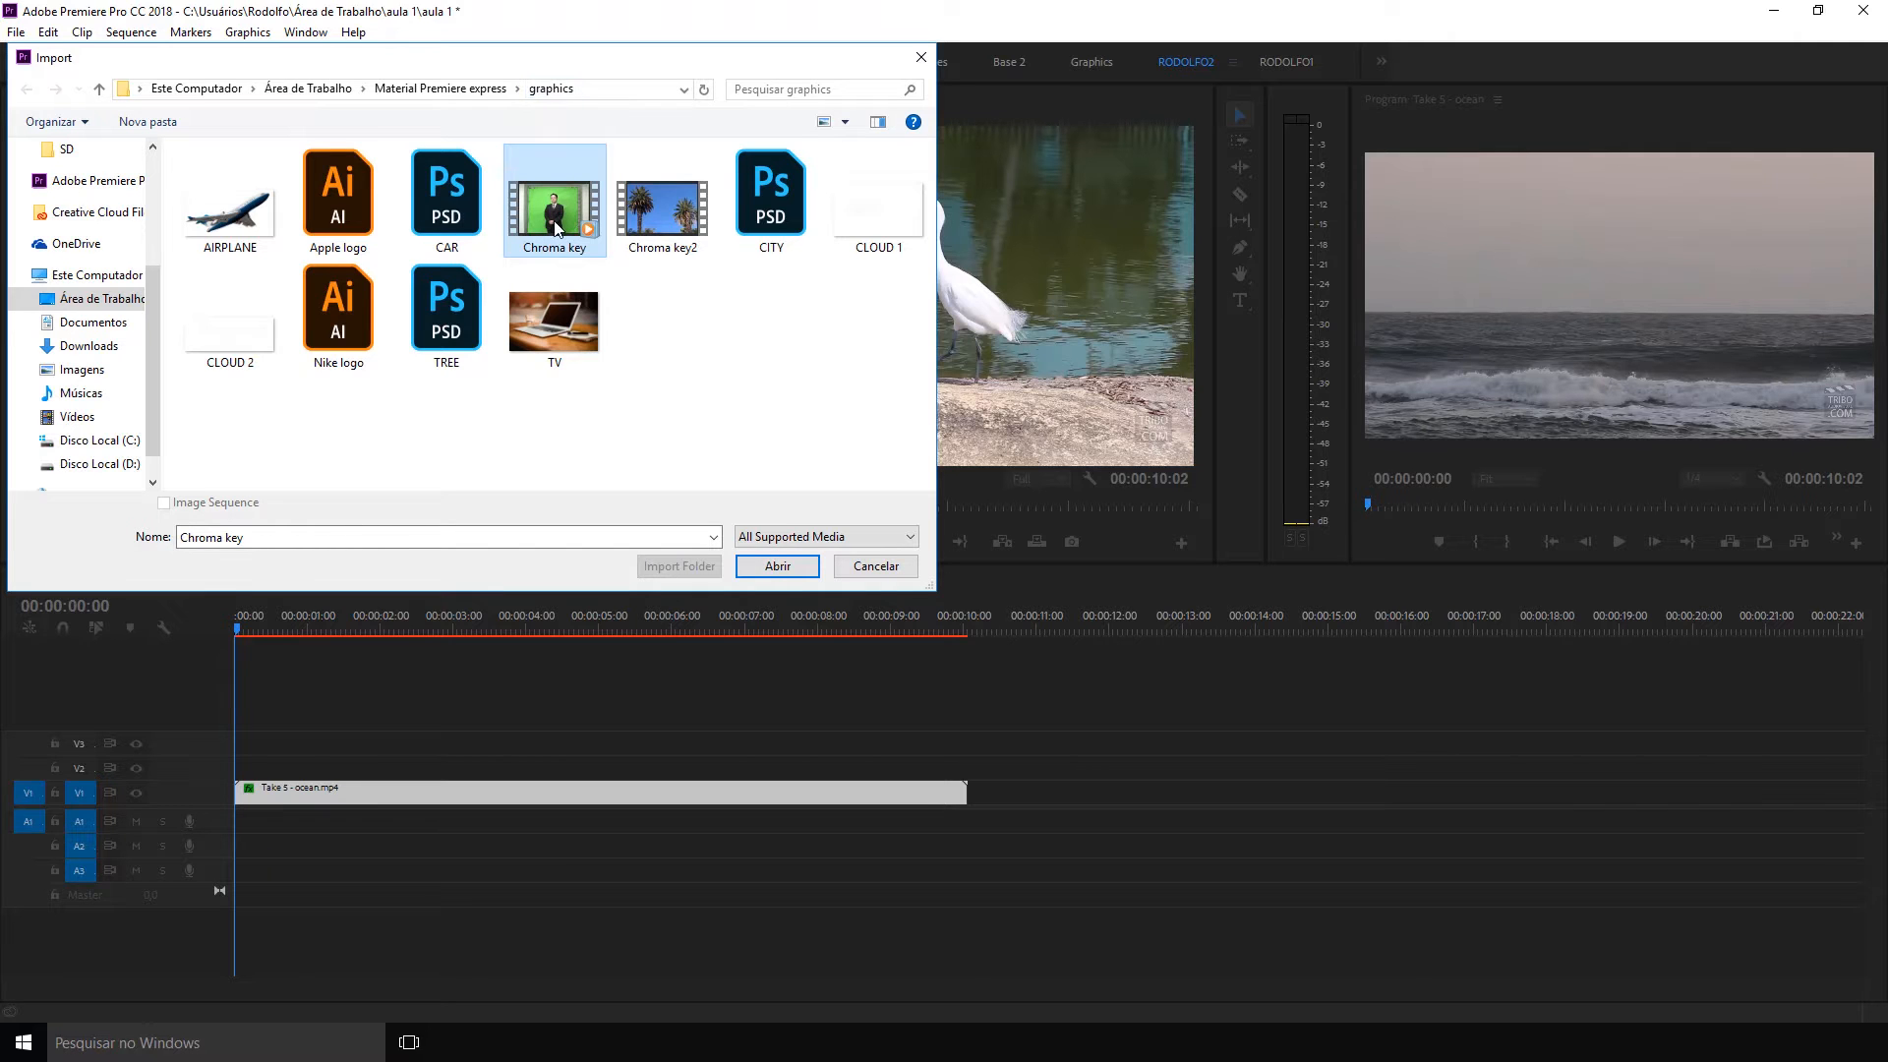
double_click(555, 228)
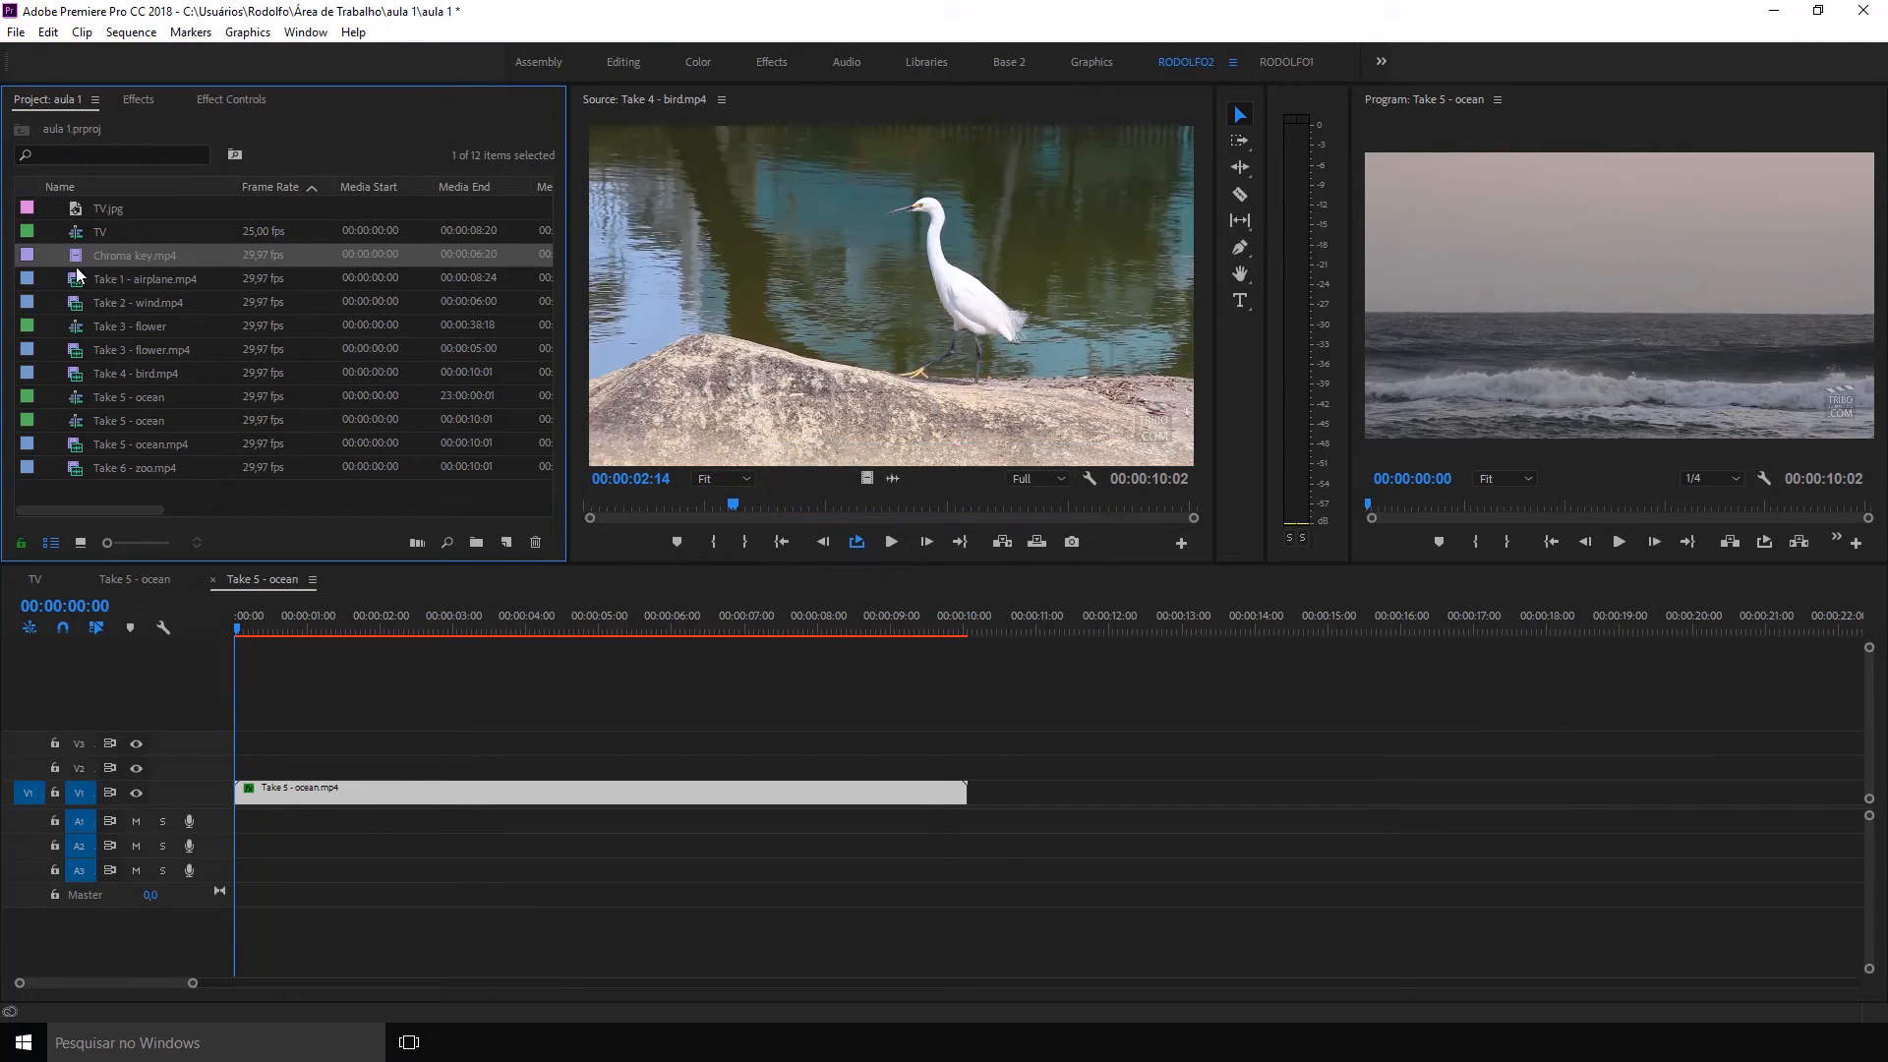
left_click_drag(79, 255, 335, 769)
mouse_move(449, 618)
left_mouse_down()
mouse_move(551, 615)
mouse_move(480, 604)
left_mouse_up()
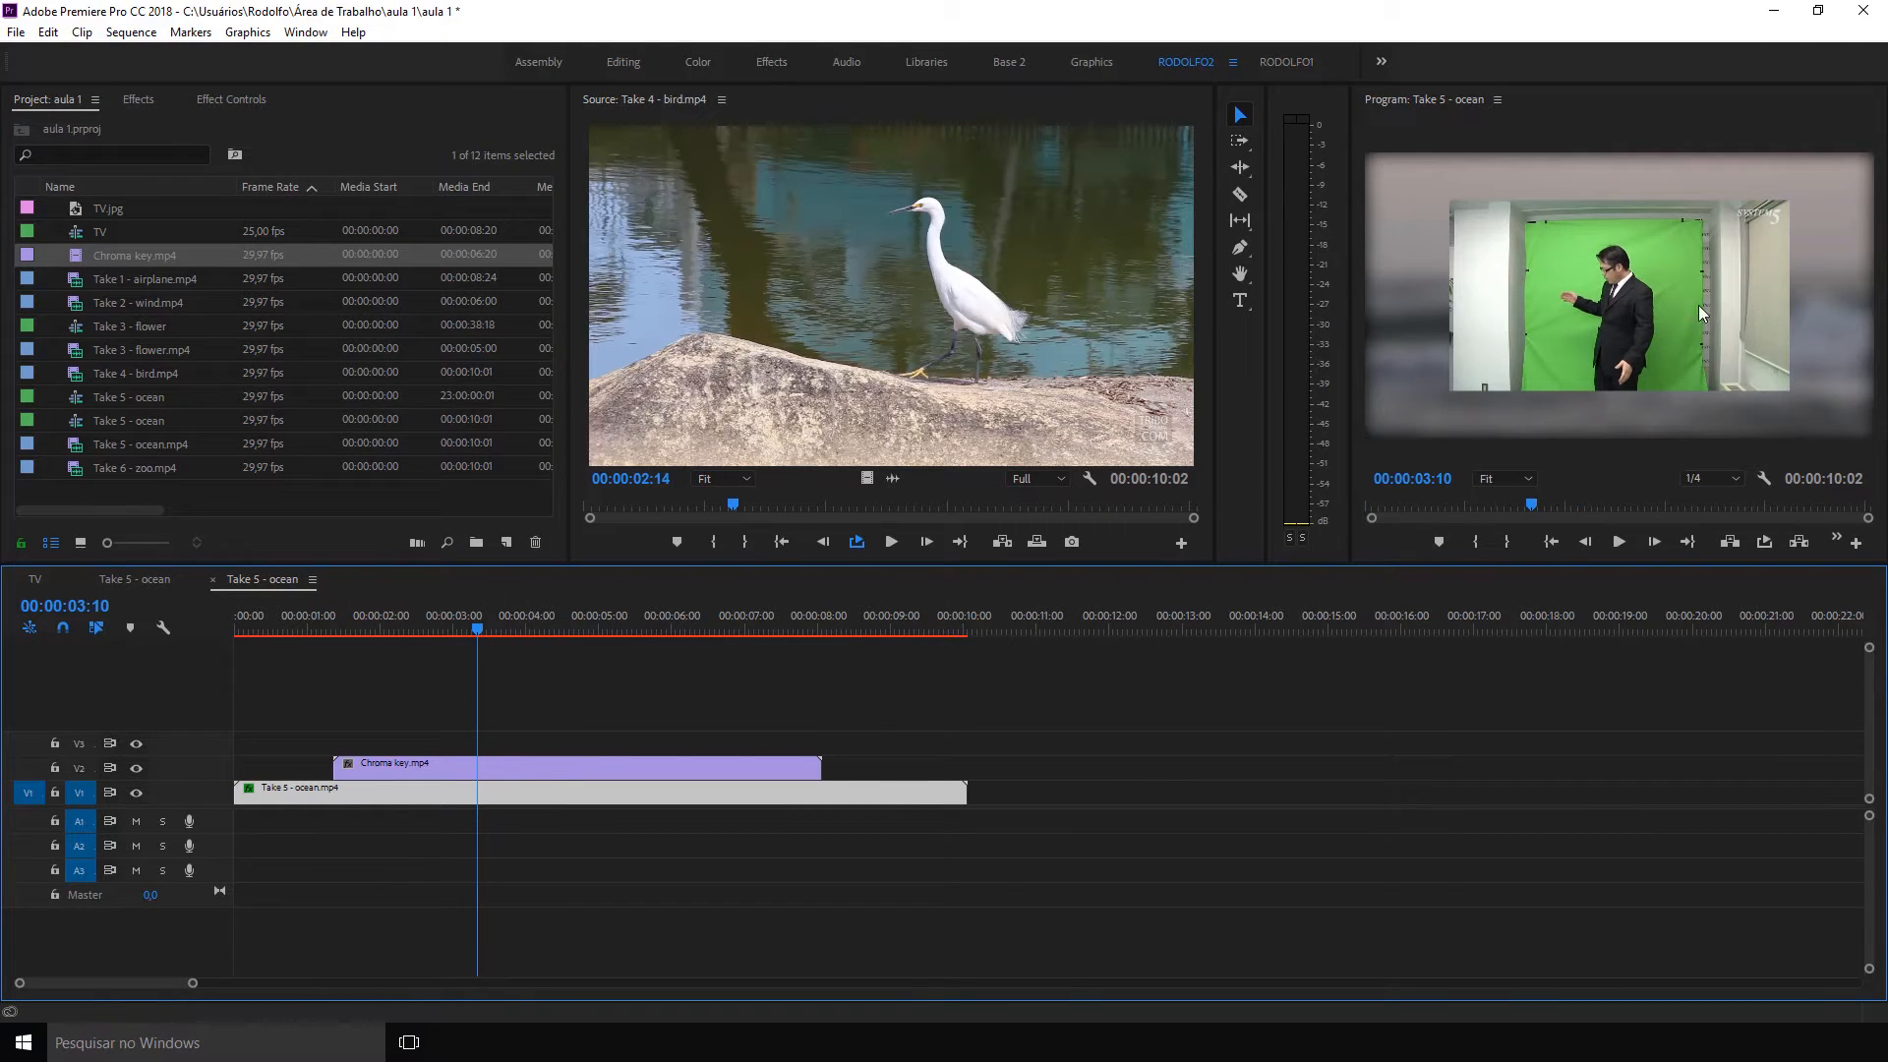
Enlarge the Chroma key clip on V2 to fill the frame with Set to Frame Size
left_click(598, 721)
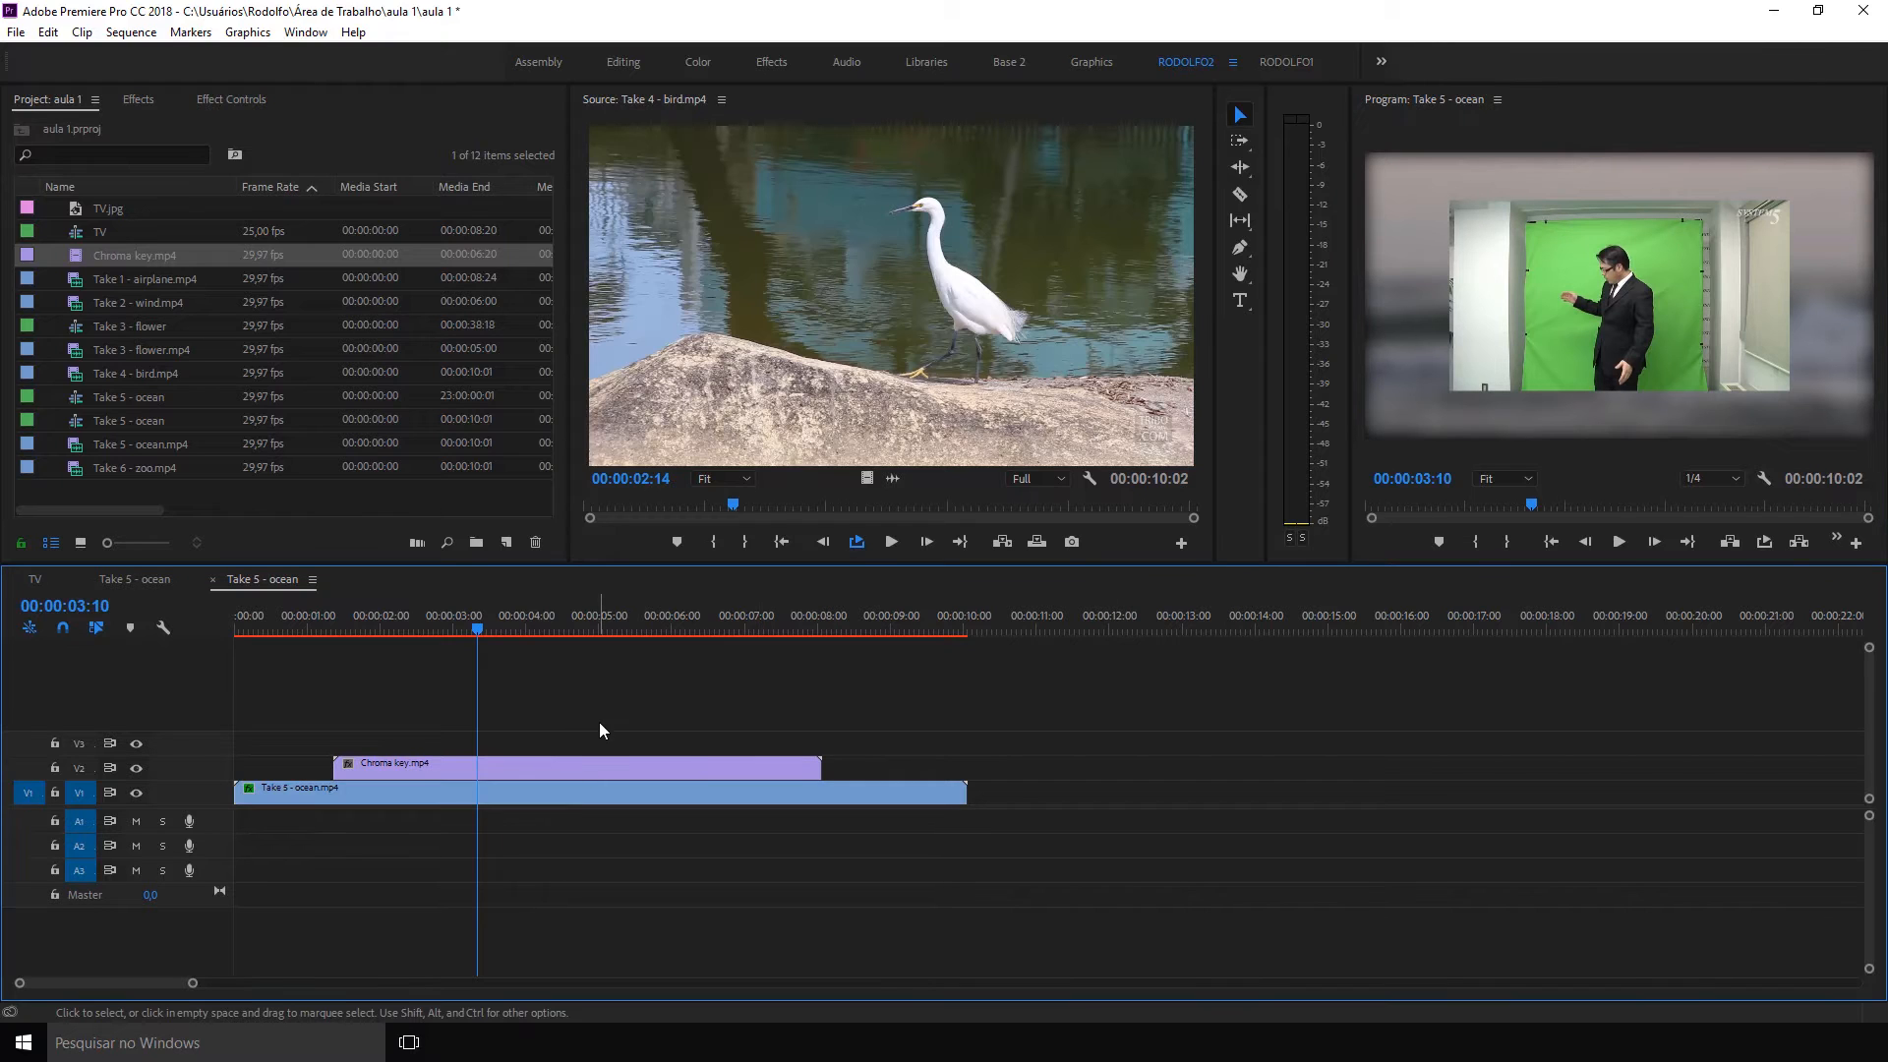
left_click(590, 771)
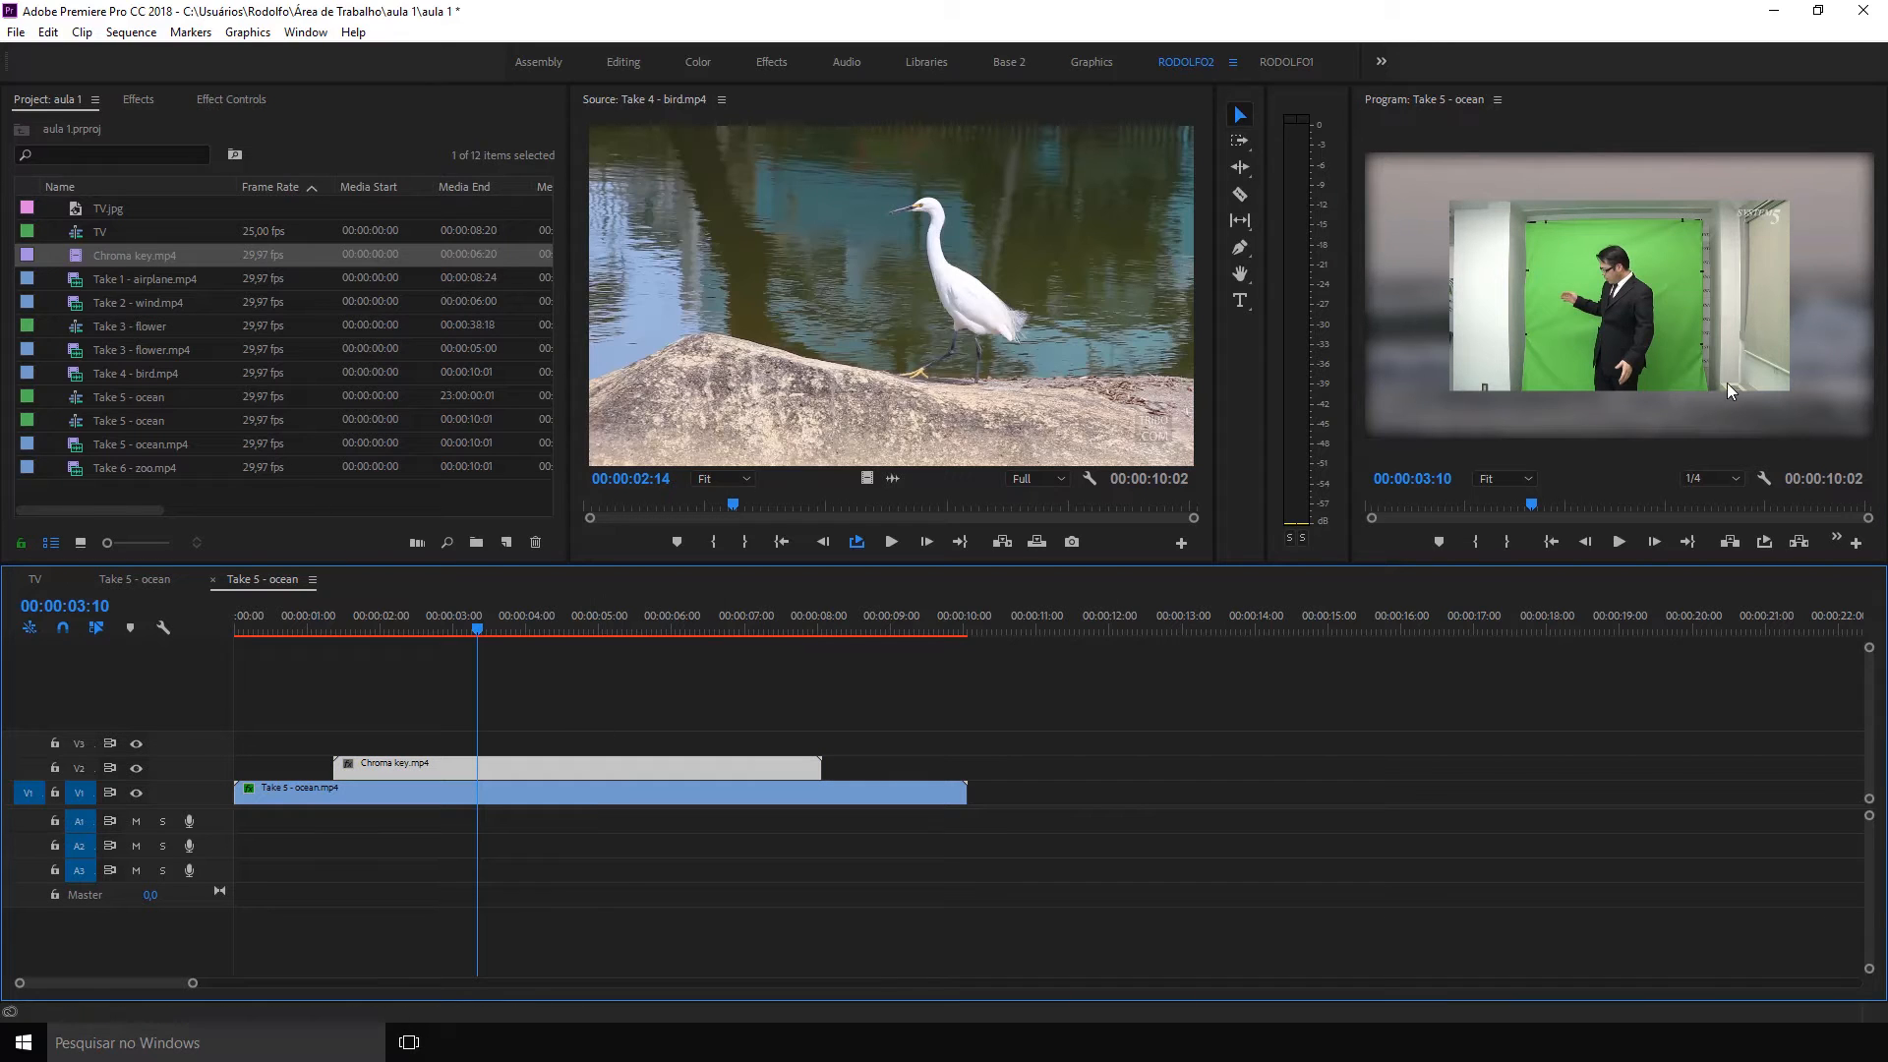
left_click(621, 798)
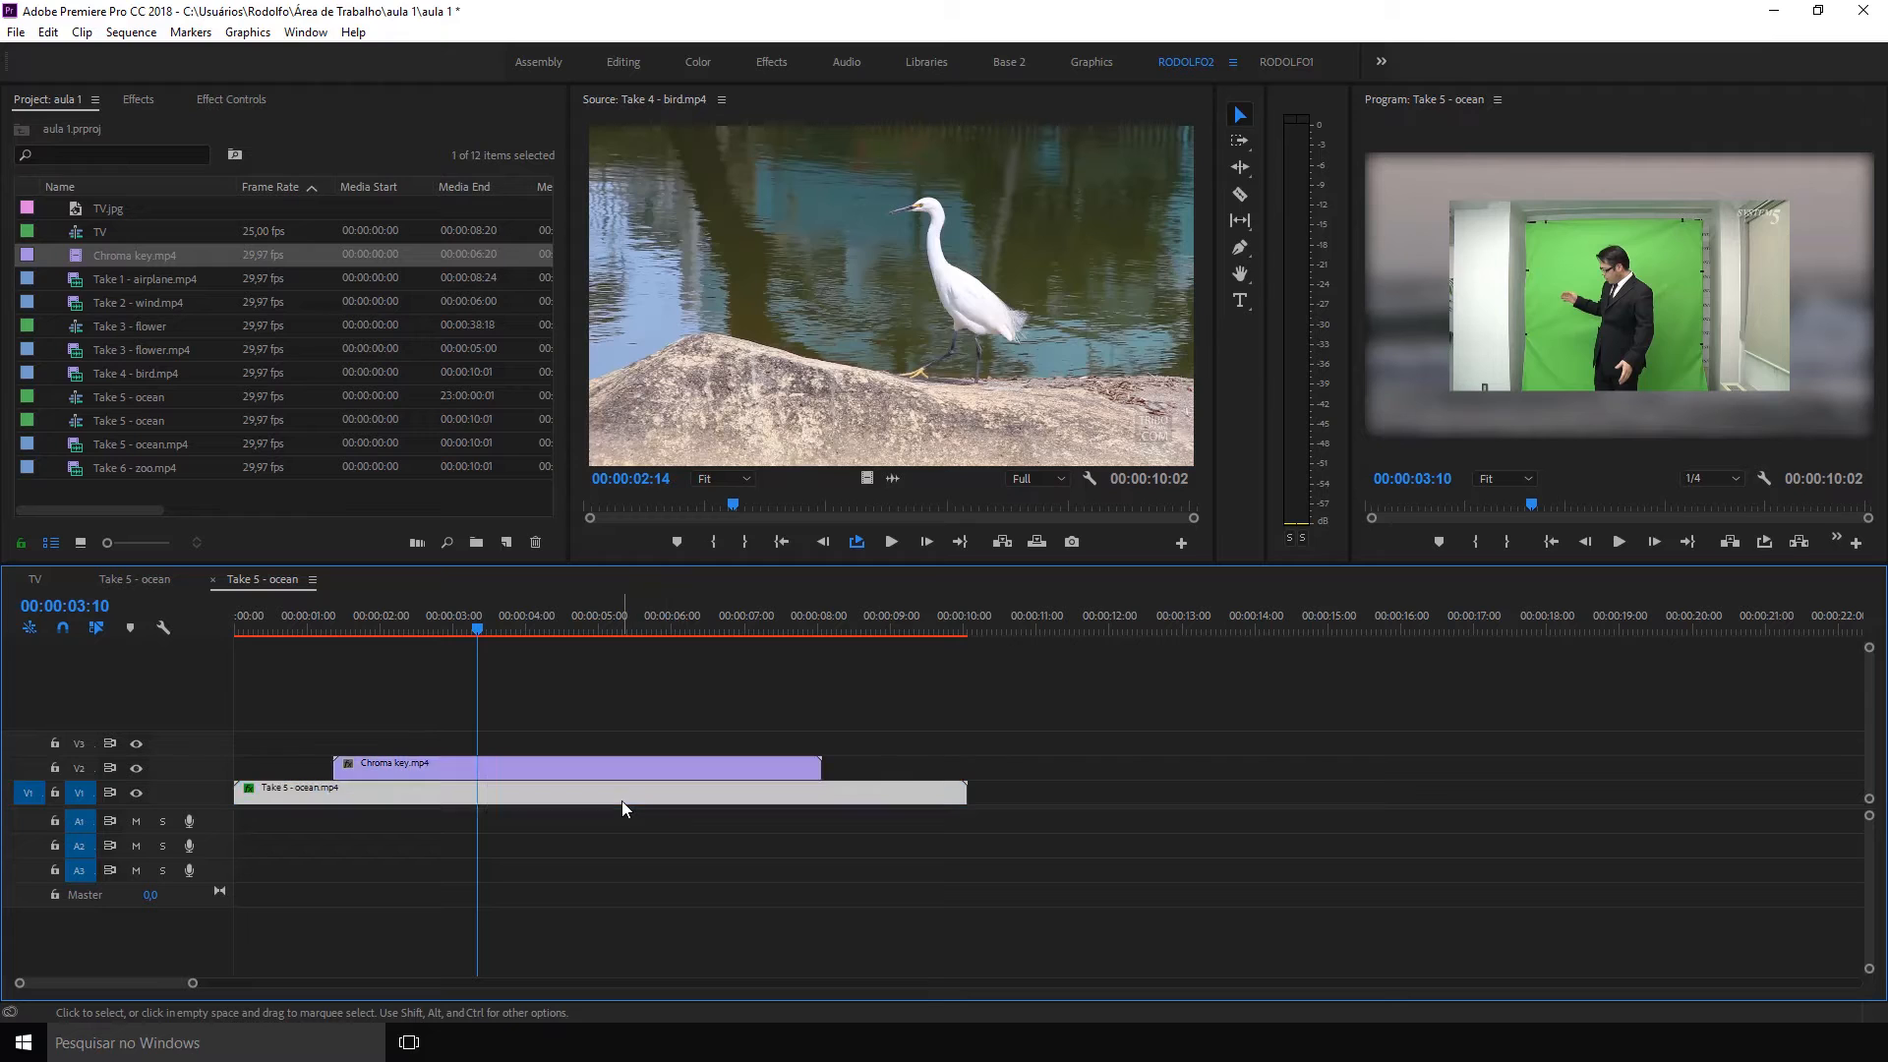
left_click(547, 654)
left_click(538, 765)
right_click(538, 765)
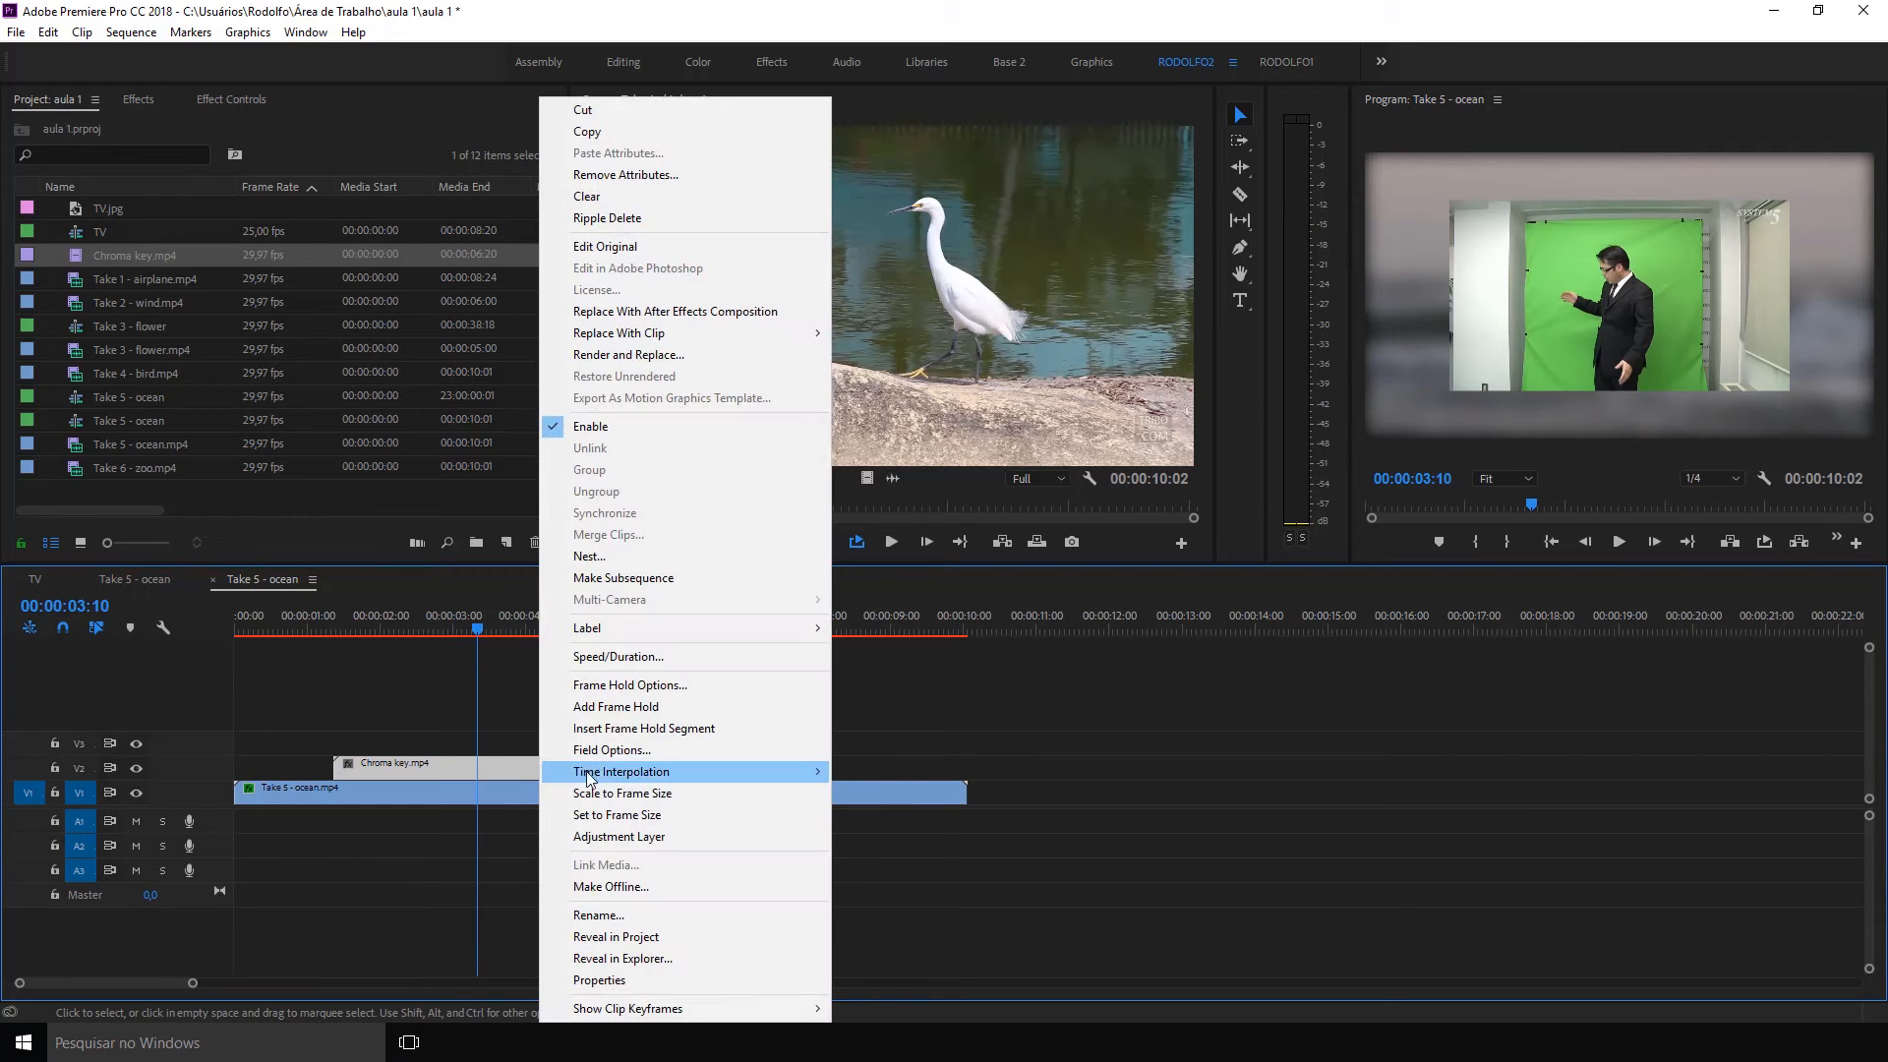
left_click(616, 816)
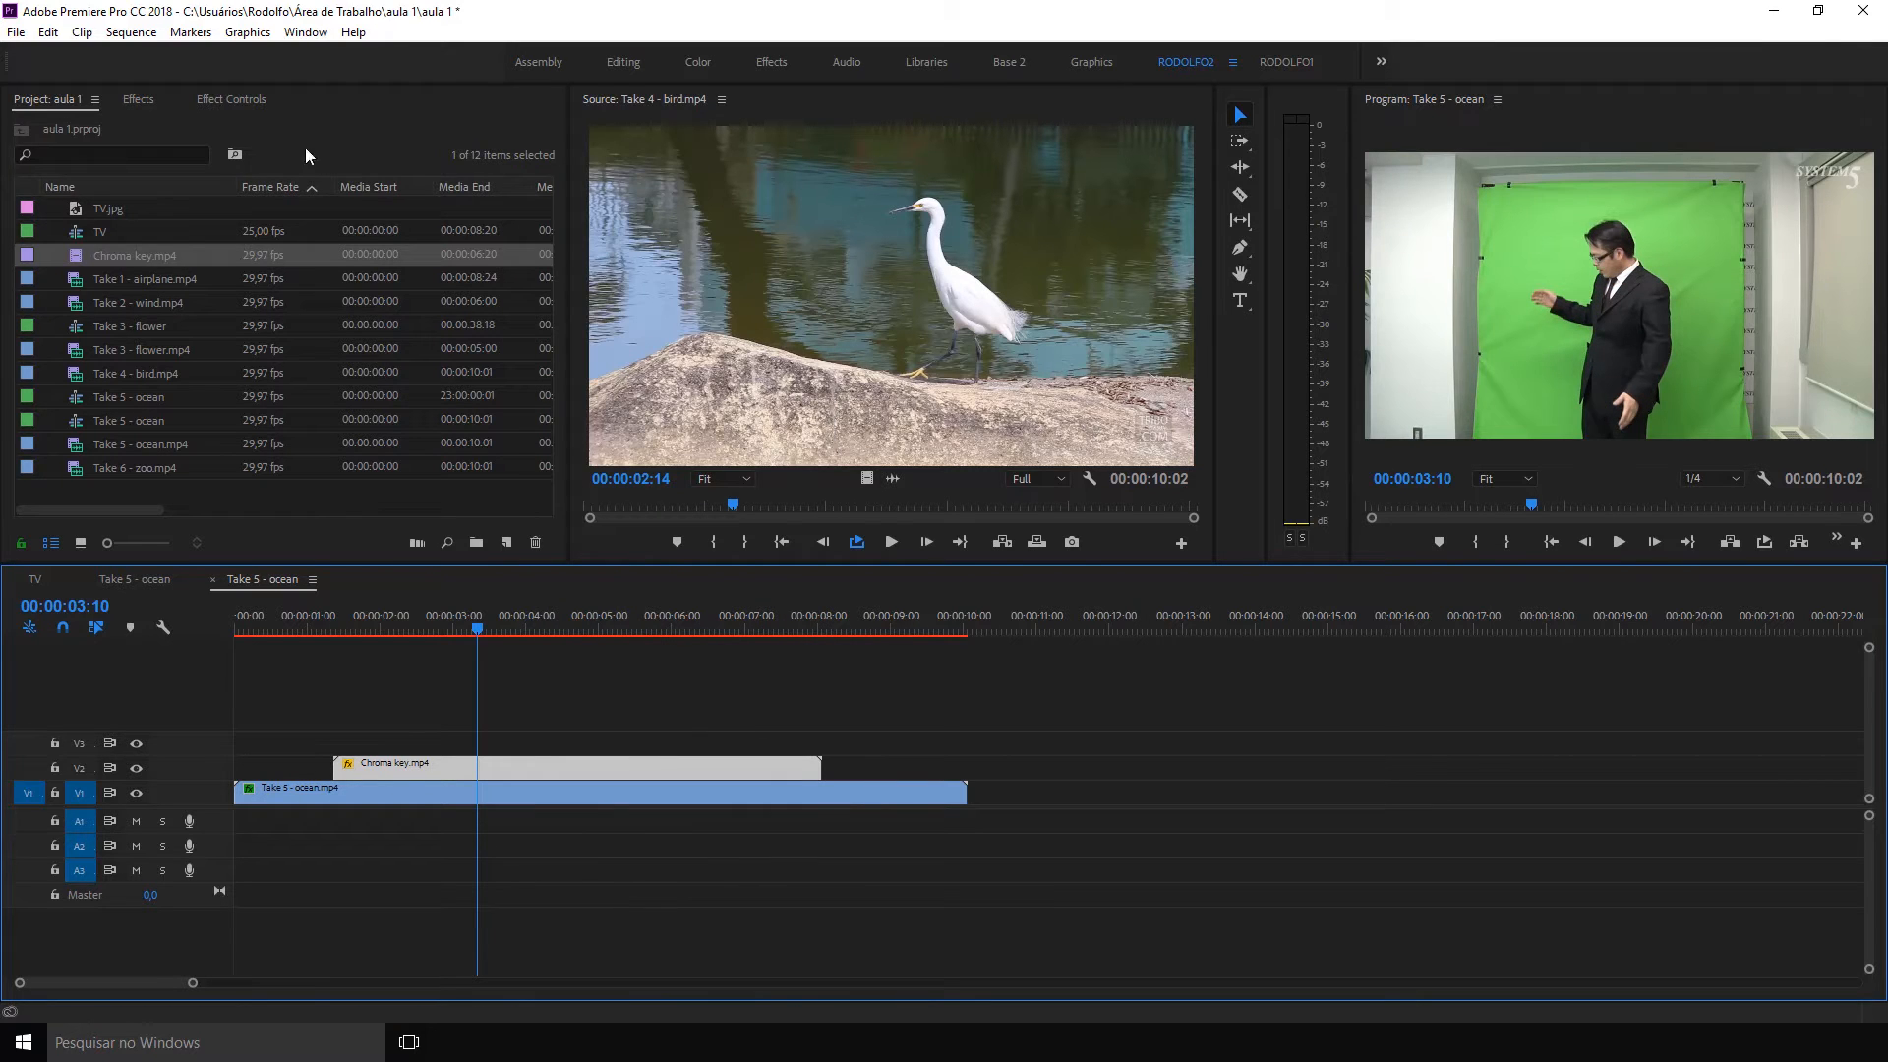
Search the effects for "crop" and apply the Crop effect to the Chroma key clip
left_click(135, 100)
left_click_drag(74, 125, 2, 142)
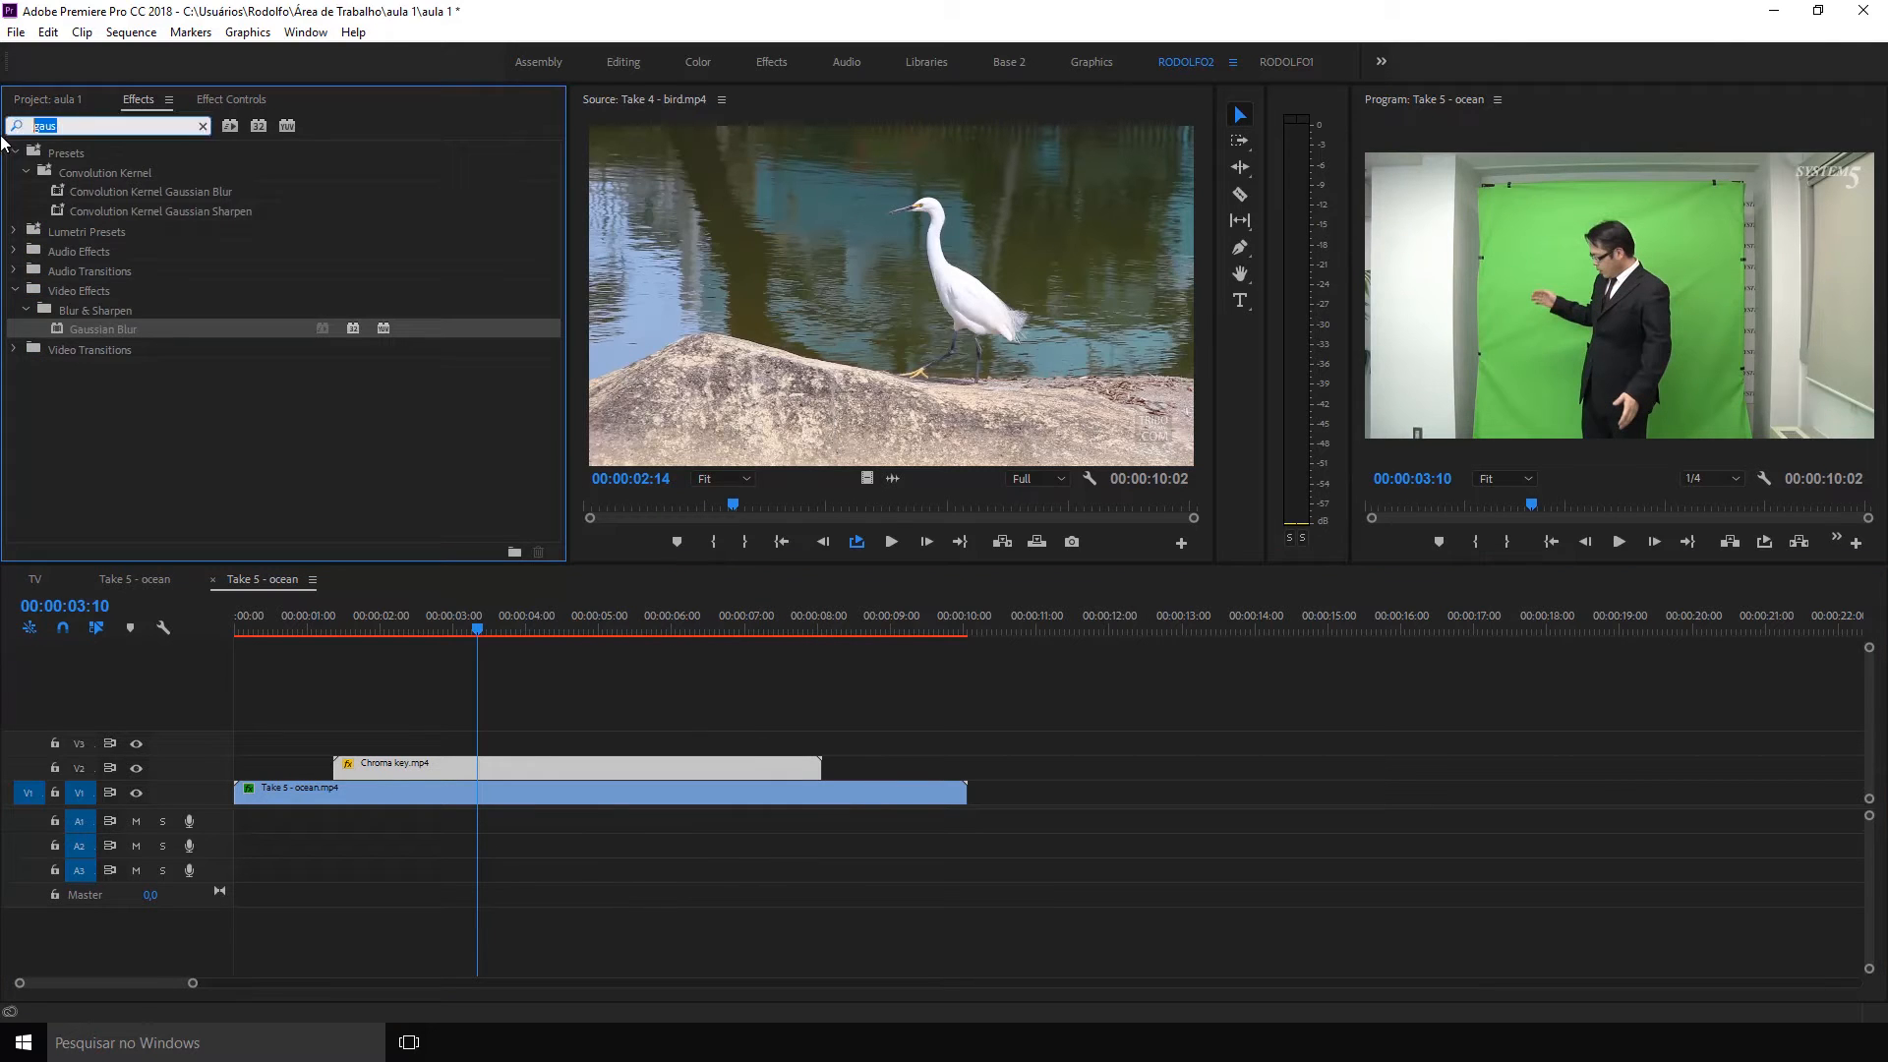
type("crop")
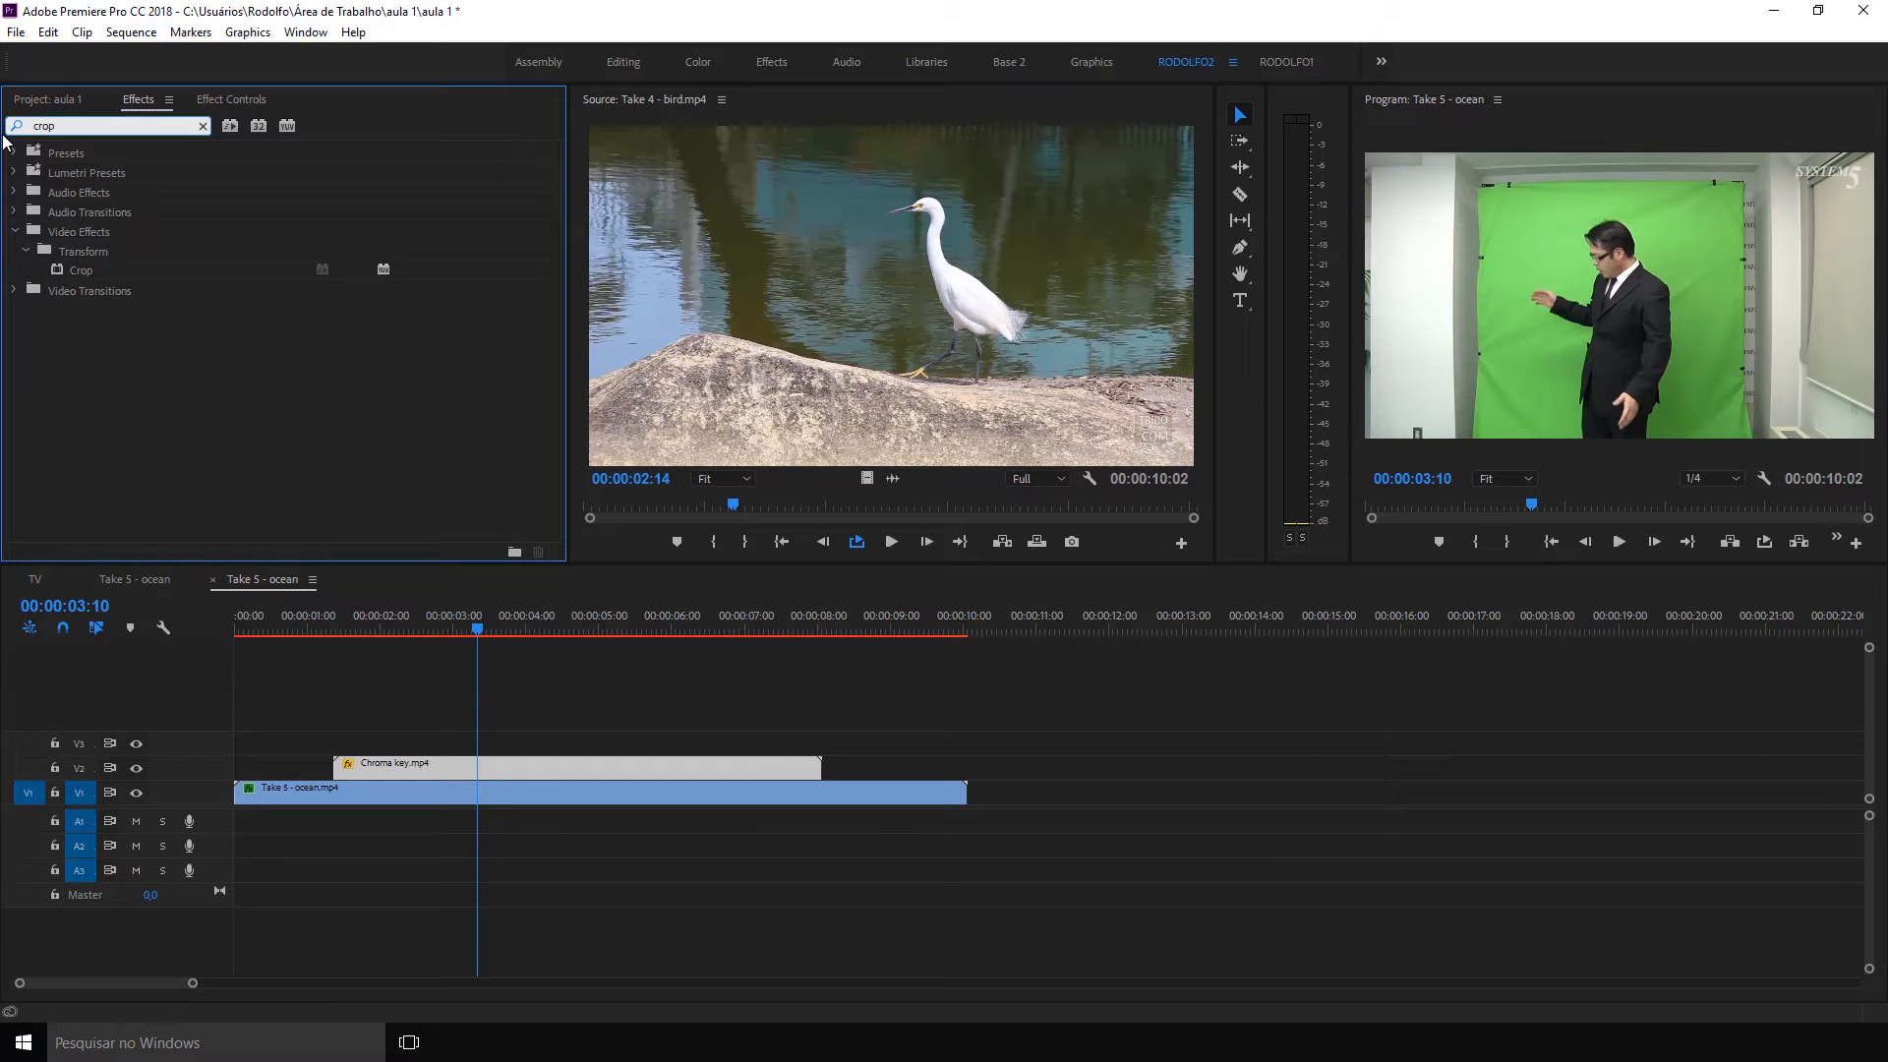
left_click_drag(462, 620, 567, 630)
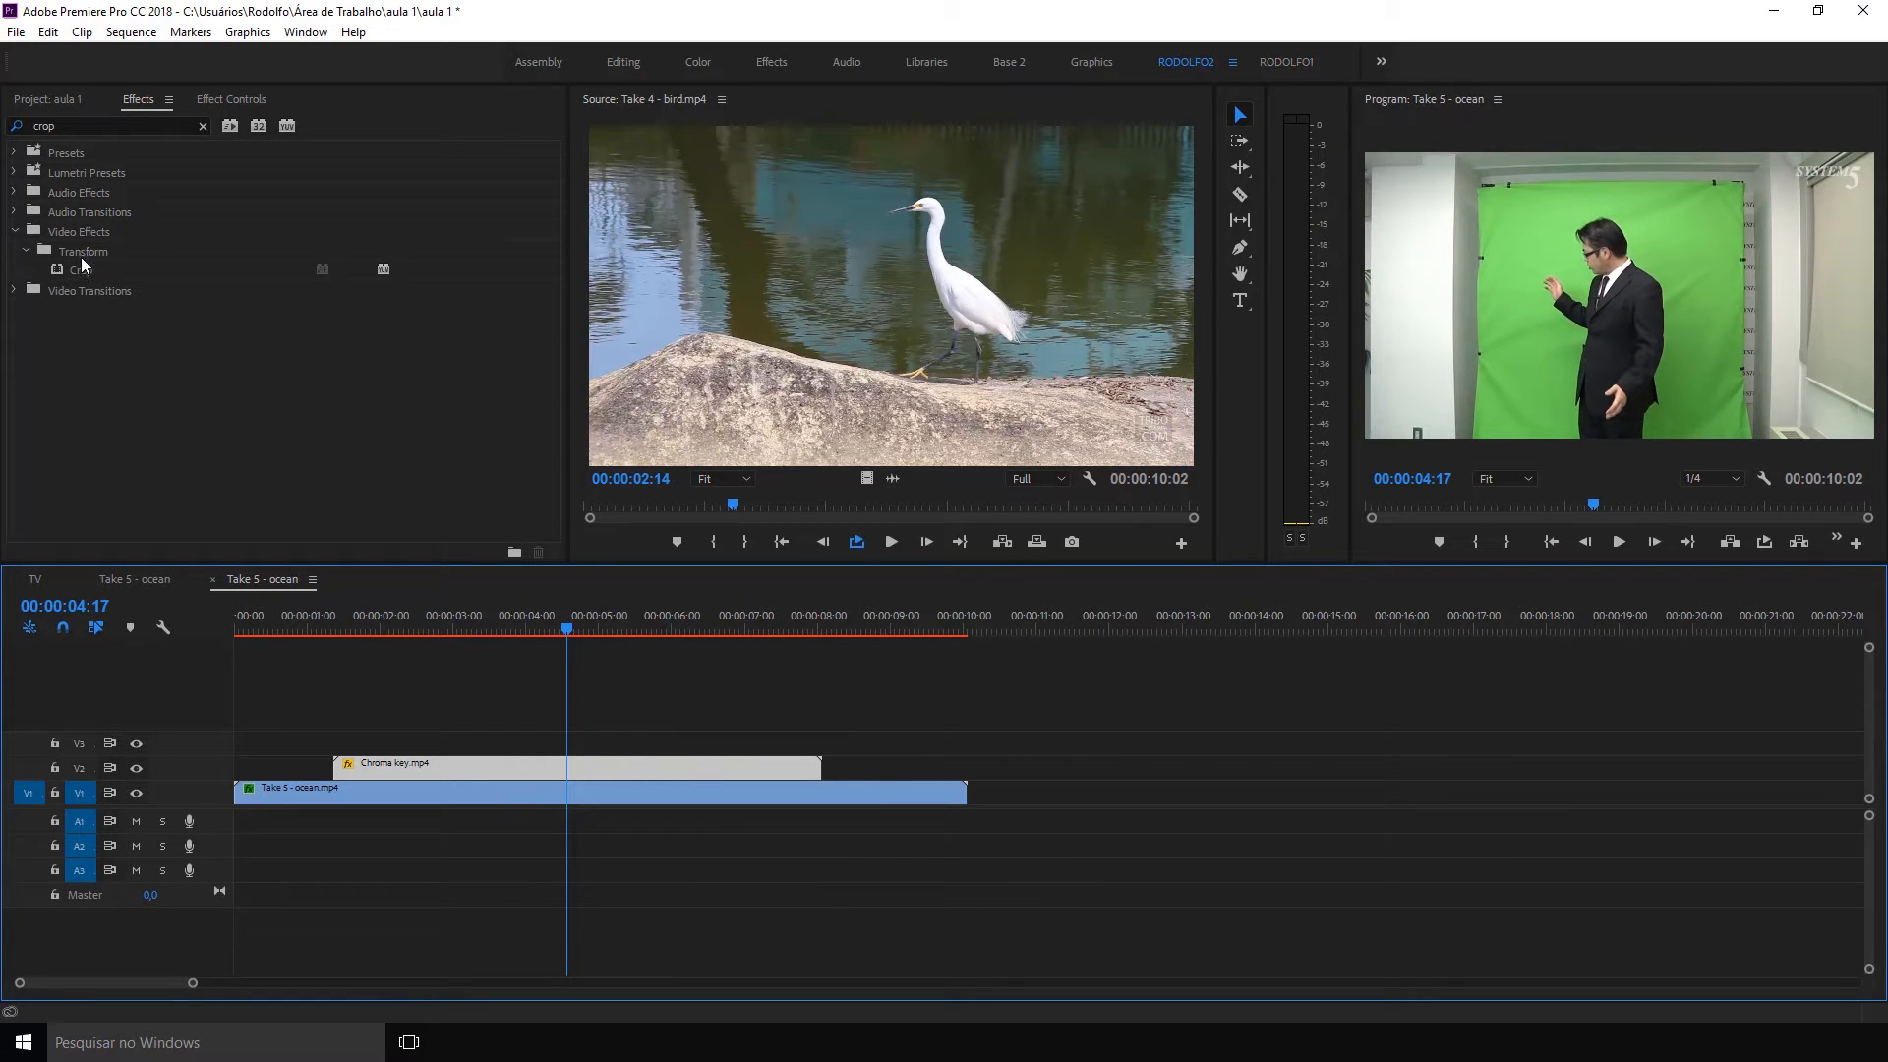
left_click_drag(79, 263, 462, 766)
Crop the Chroma key clip around the presenter by about 28.6% left, 16.5% top and 32.4% right, and check the framing at 00:00:02:29
left_click(238, 94)
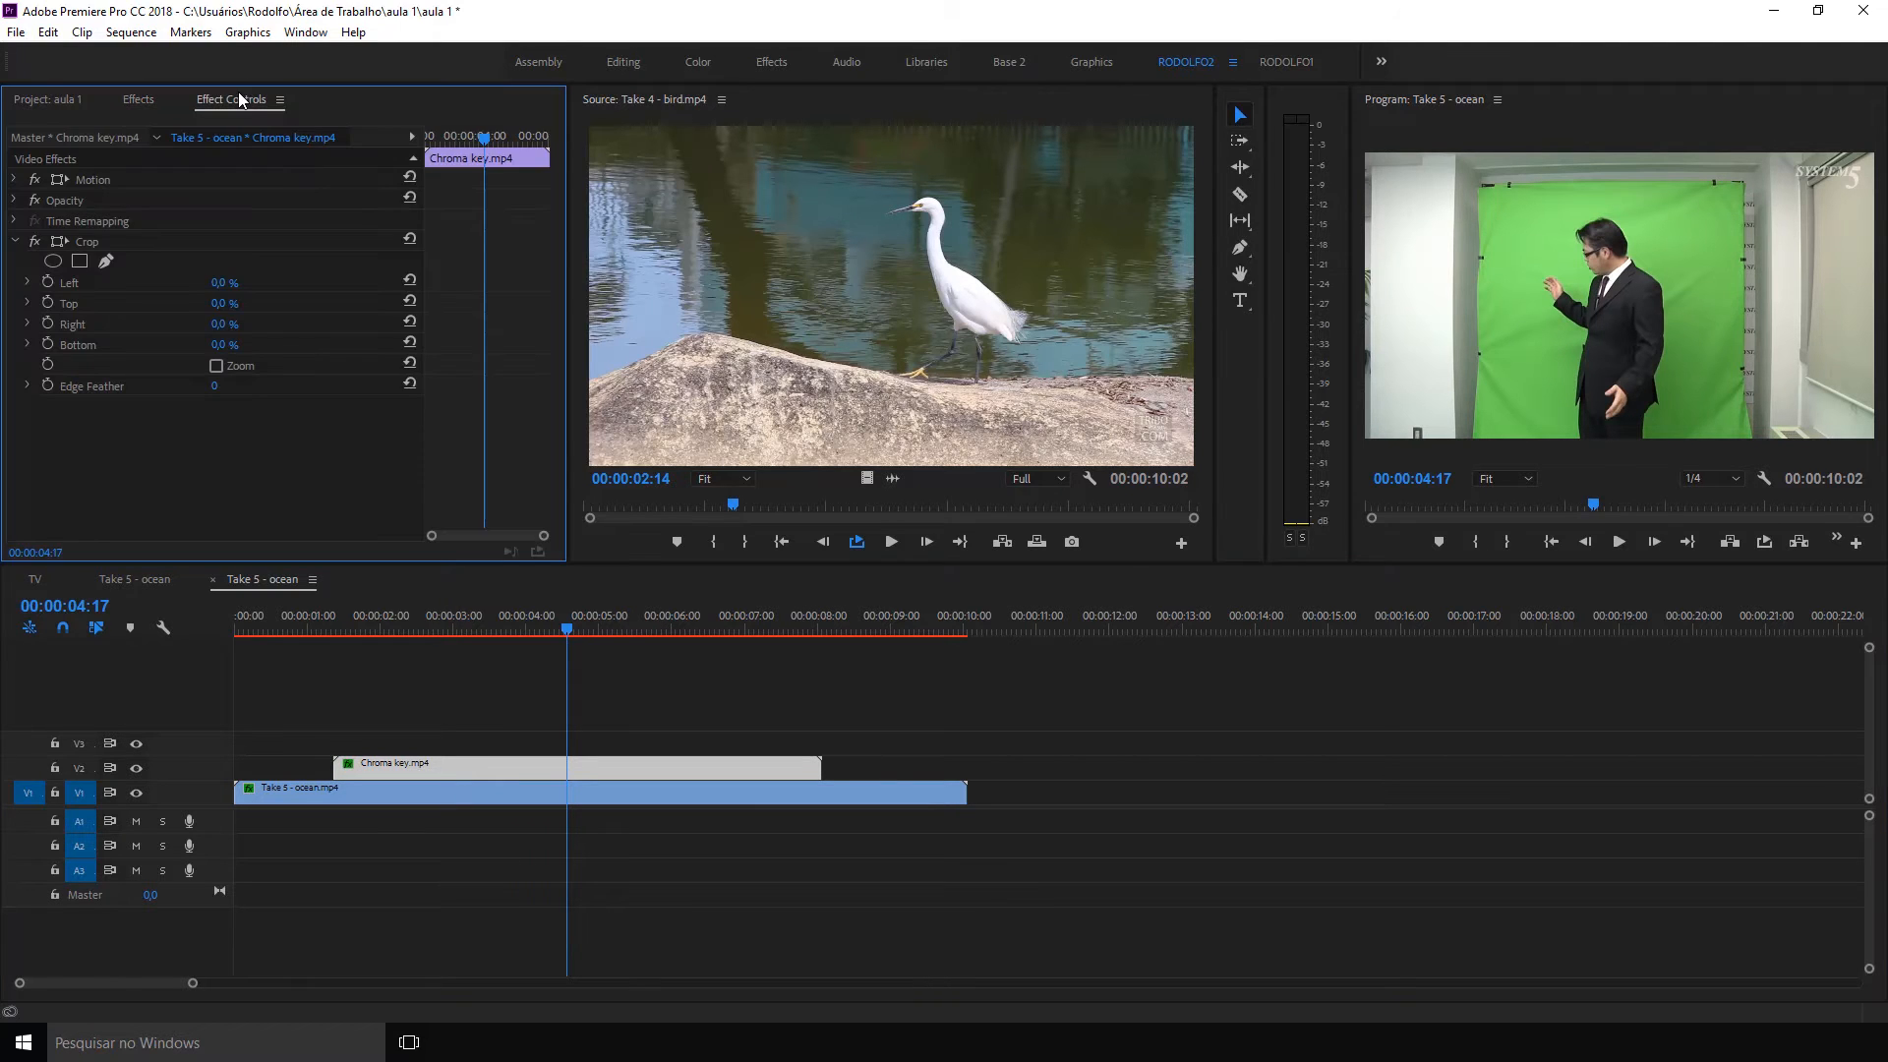
left_click(57, 242)
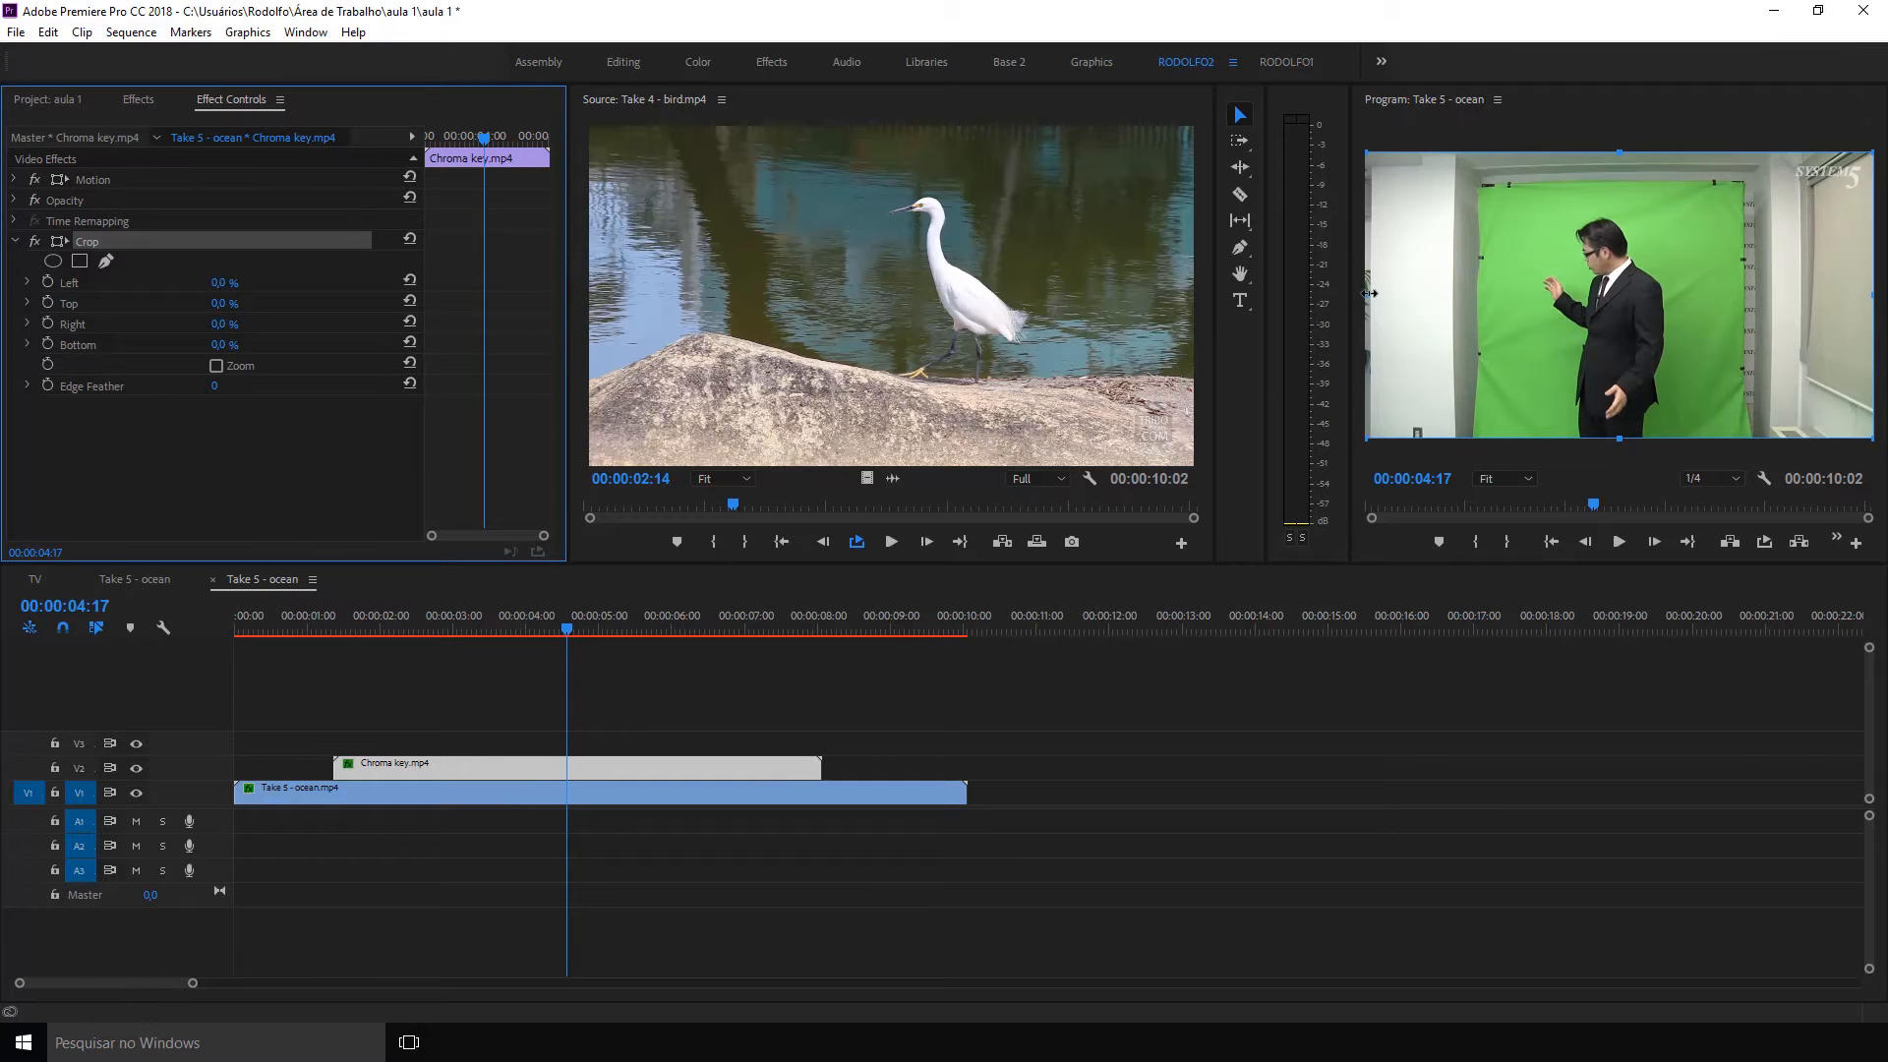
left_click_drag(1365, 293, 1510, 297)
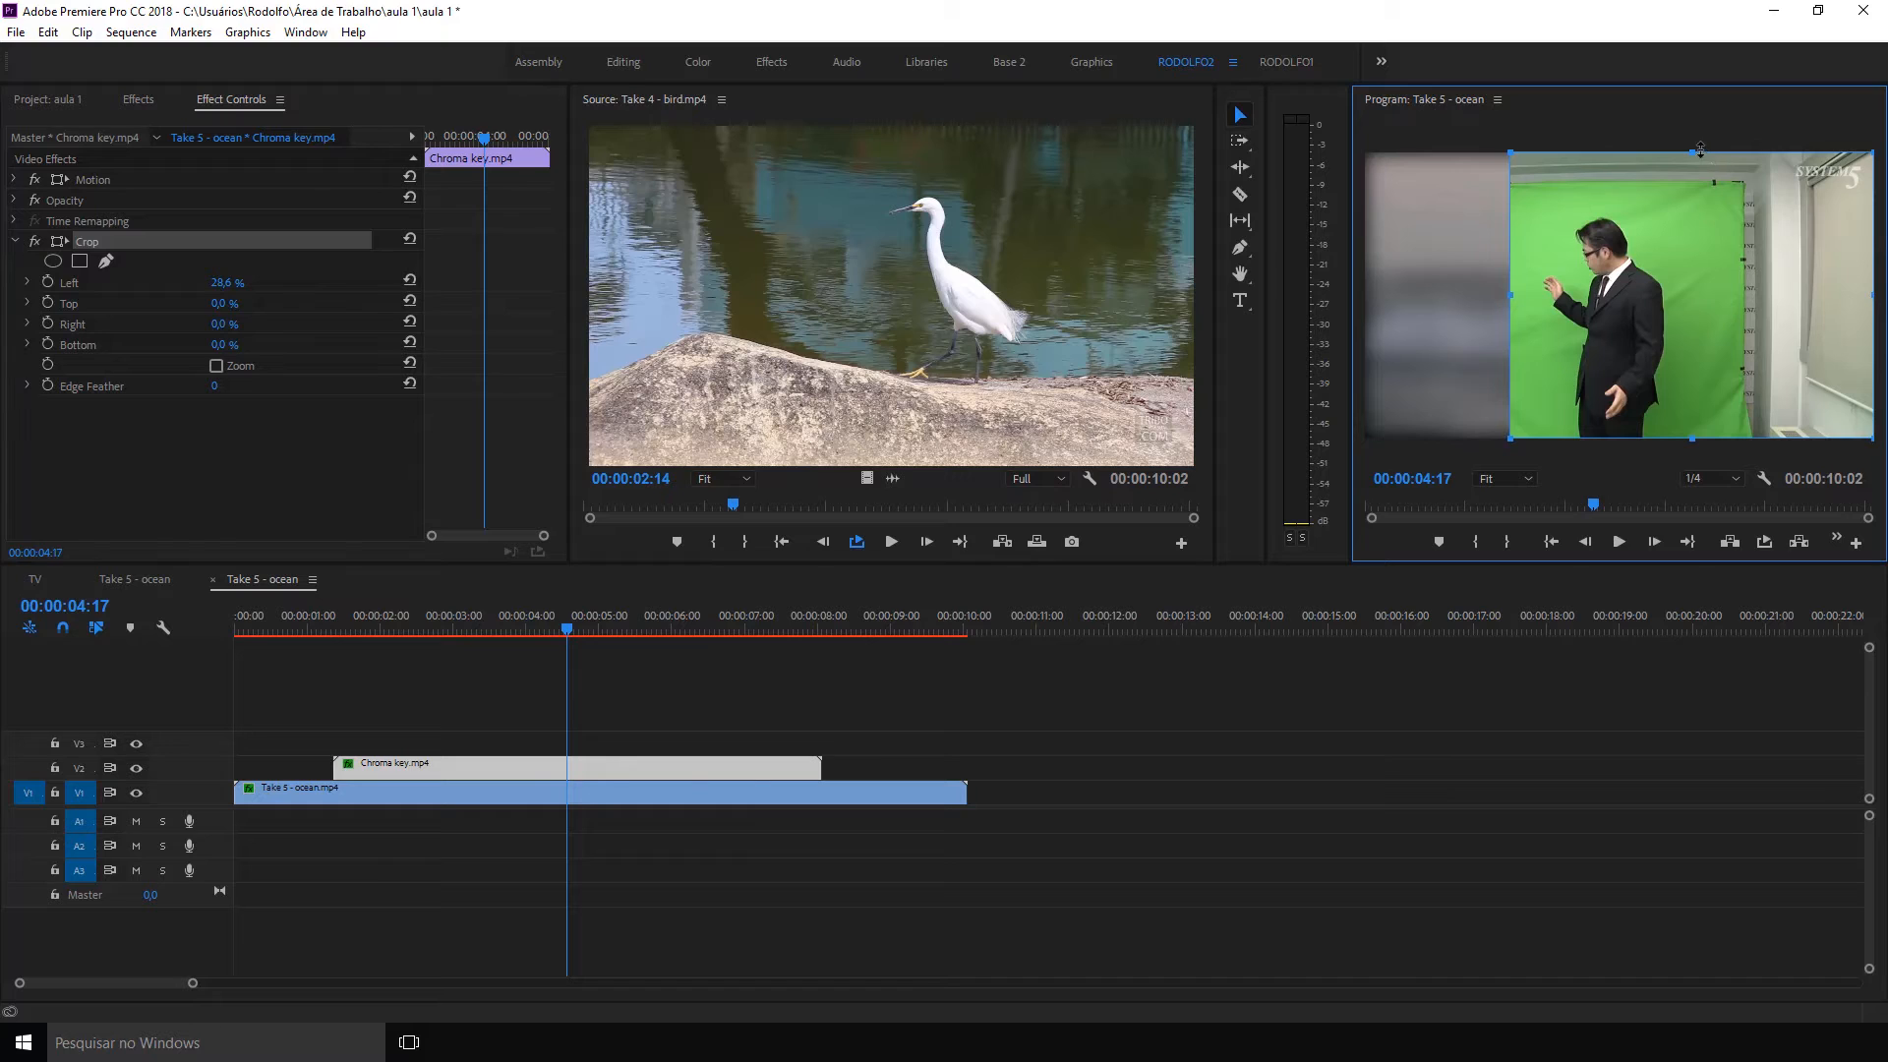
left_click_drag(1699, 149, 1715, 198)
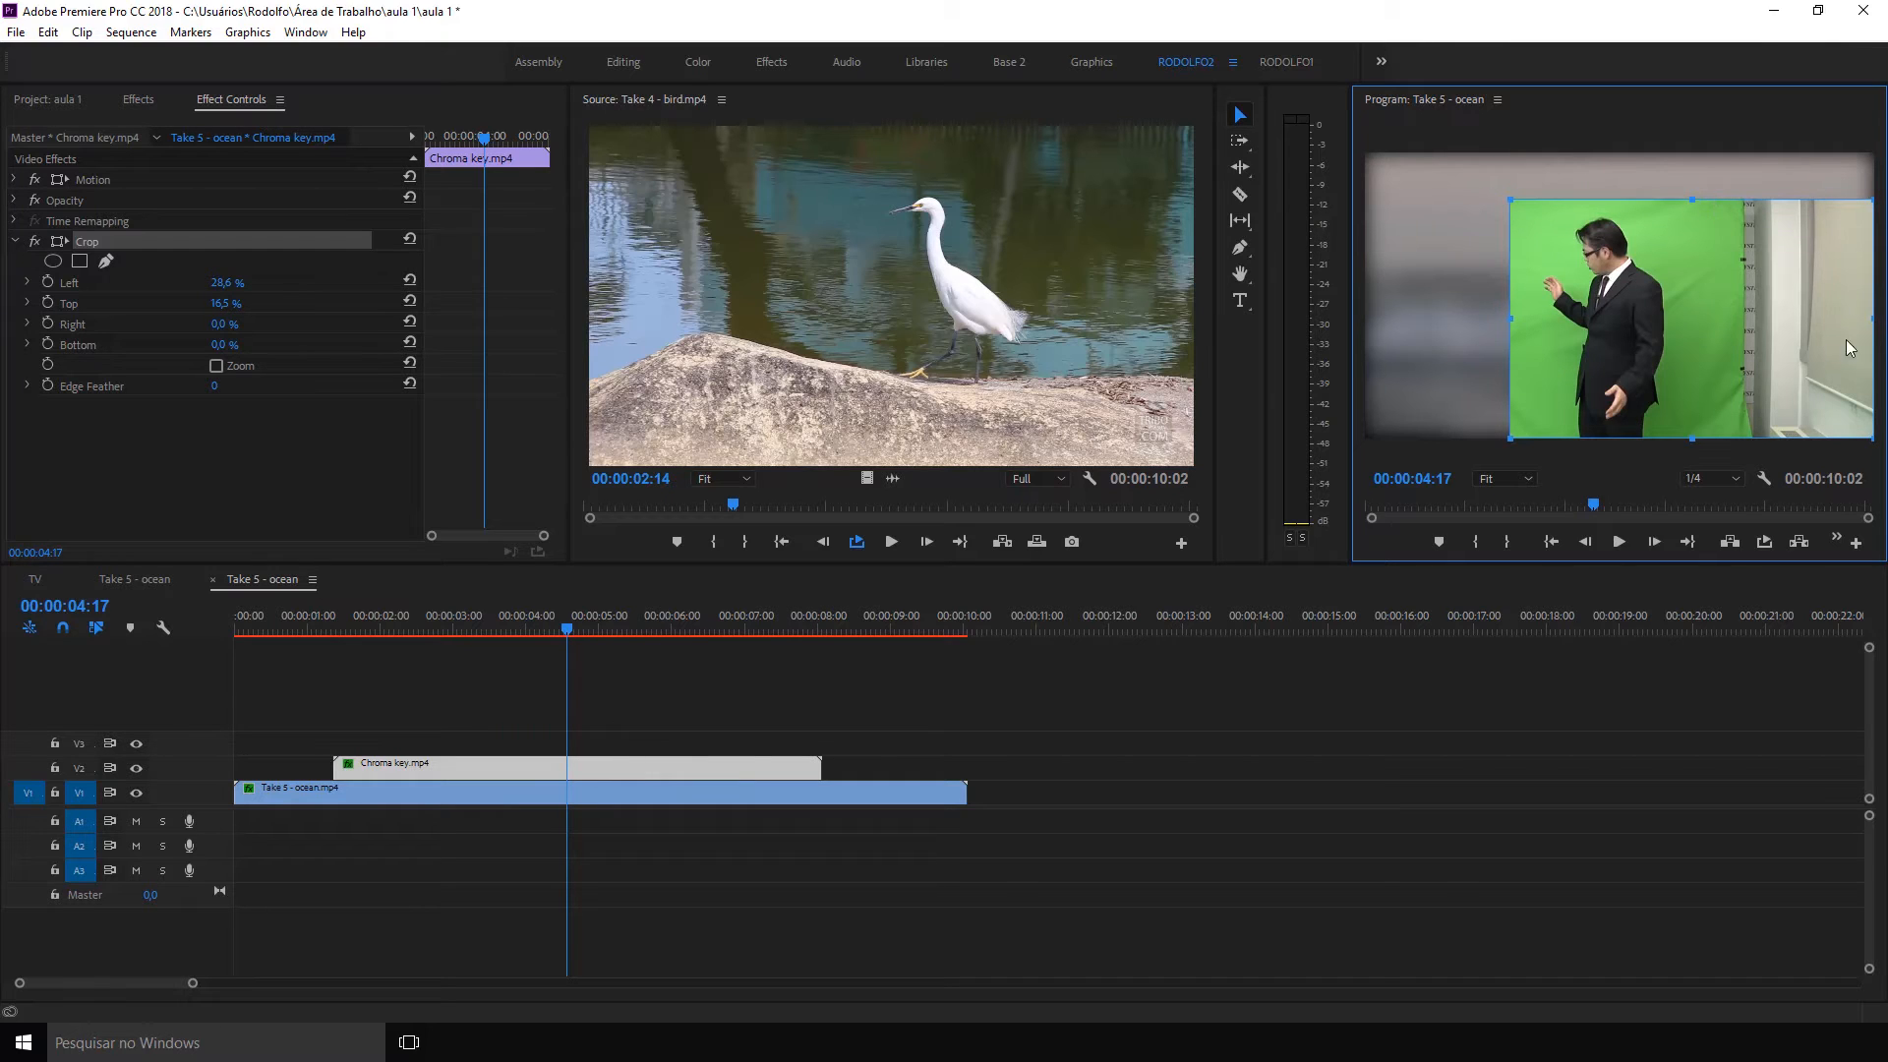
left_click_drag(1872, 318, 1709, 319)
left_click(747, 676)
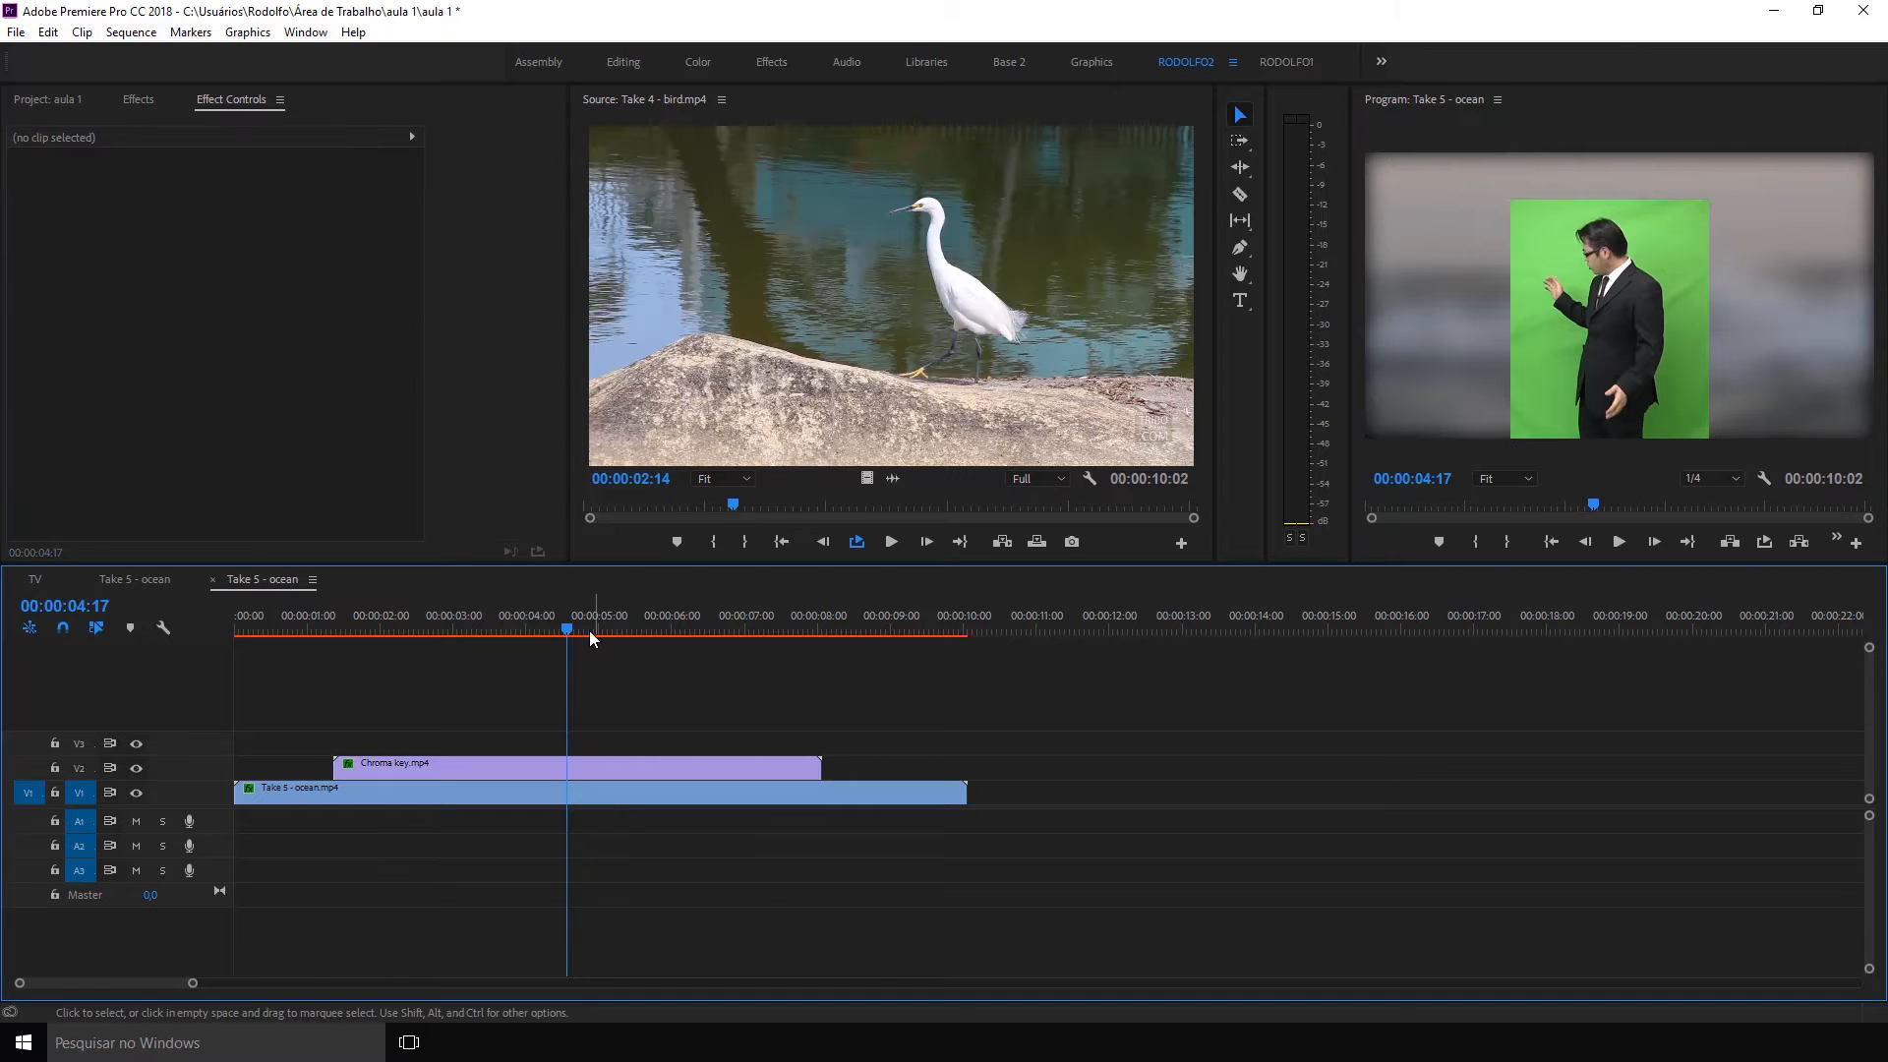
left_click_drag(590, 637, 449, 632)
left_click(474, 767)
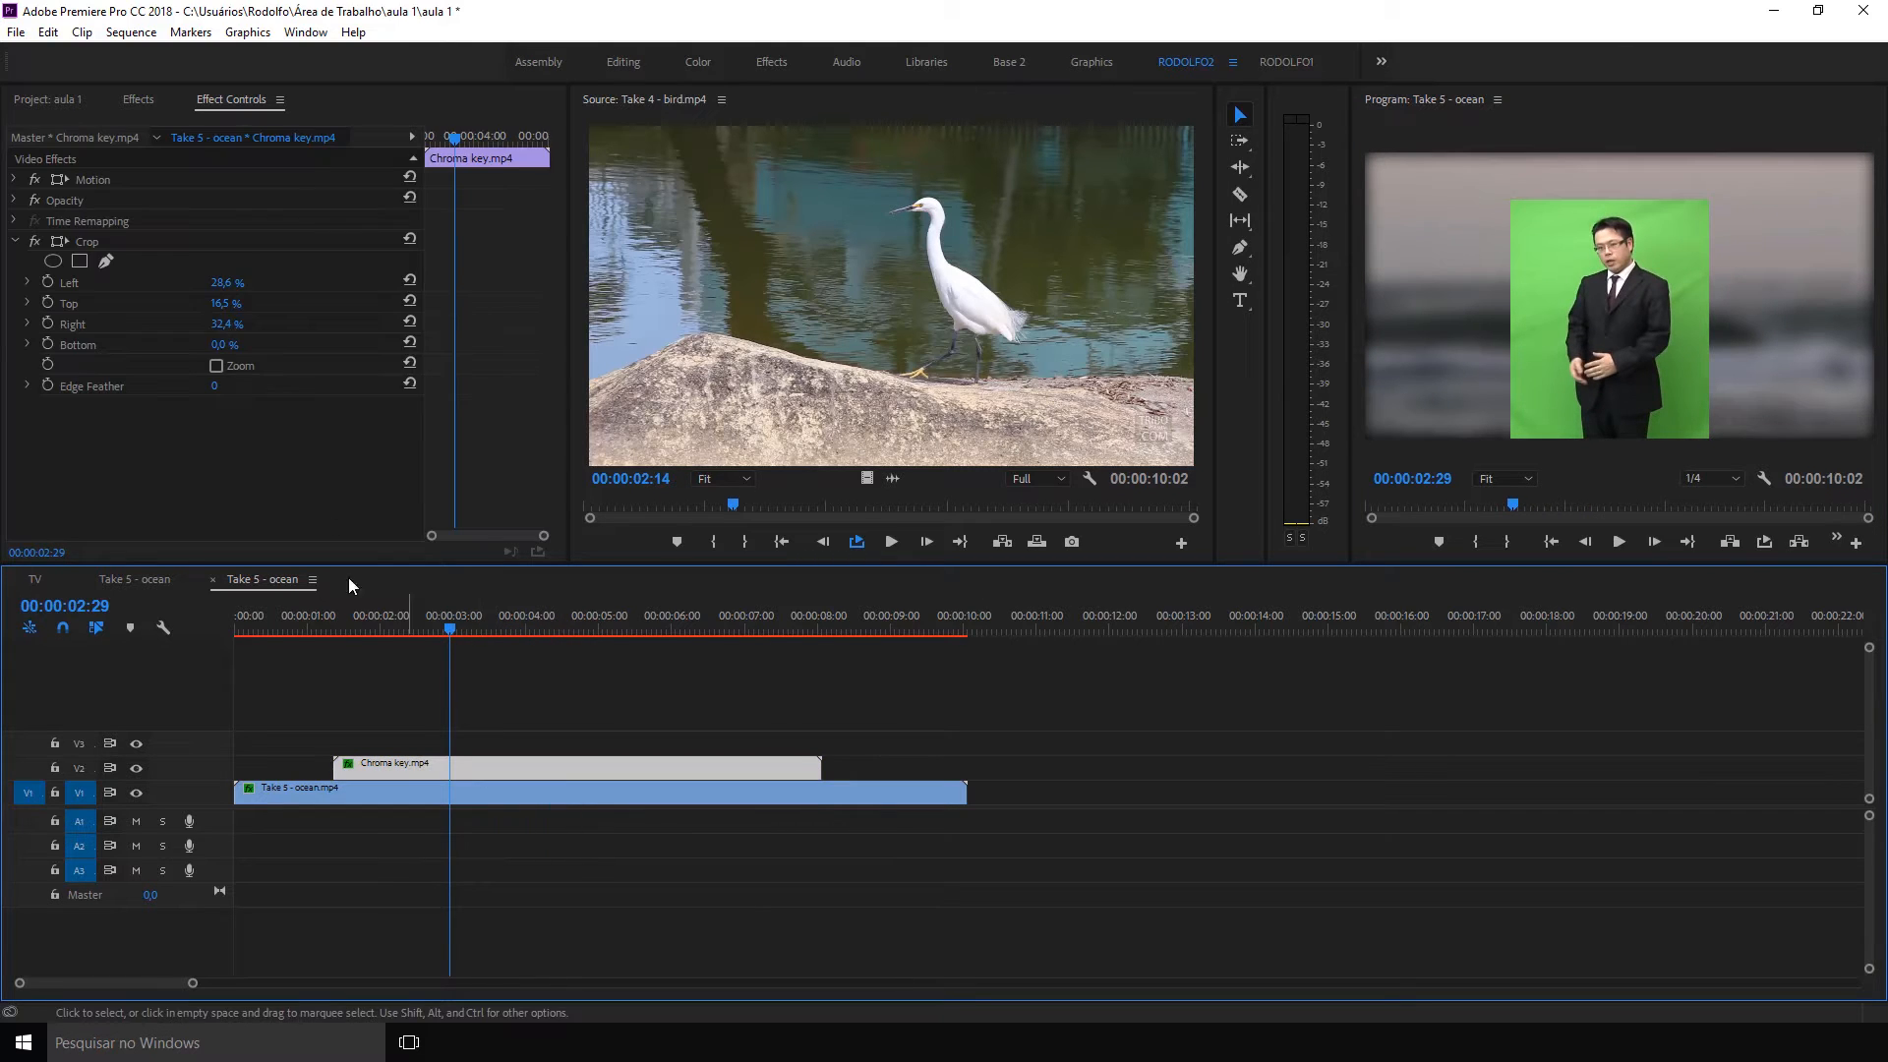
Search the effects for "key" and apply the Ultra Key effect to the Chroma key clip on V2
left_click(139, 99)
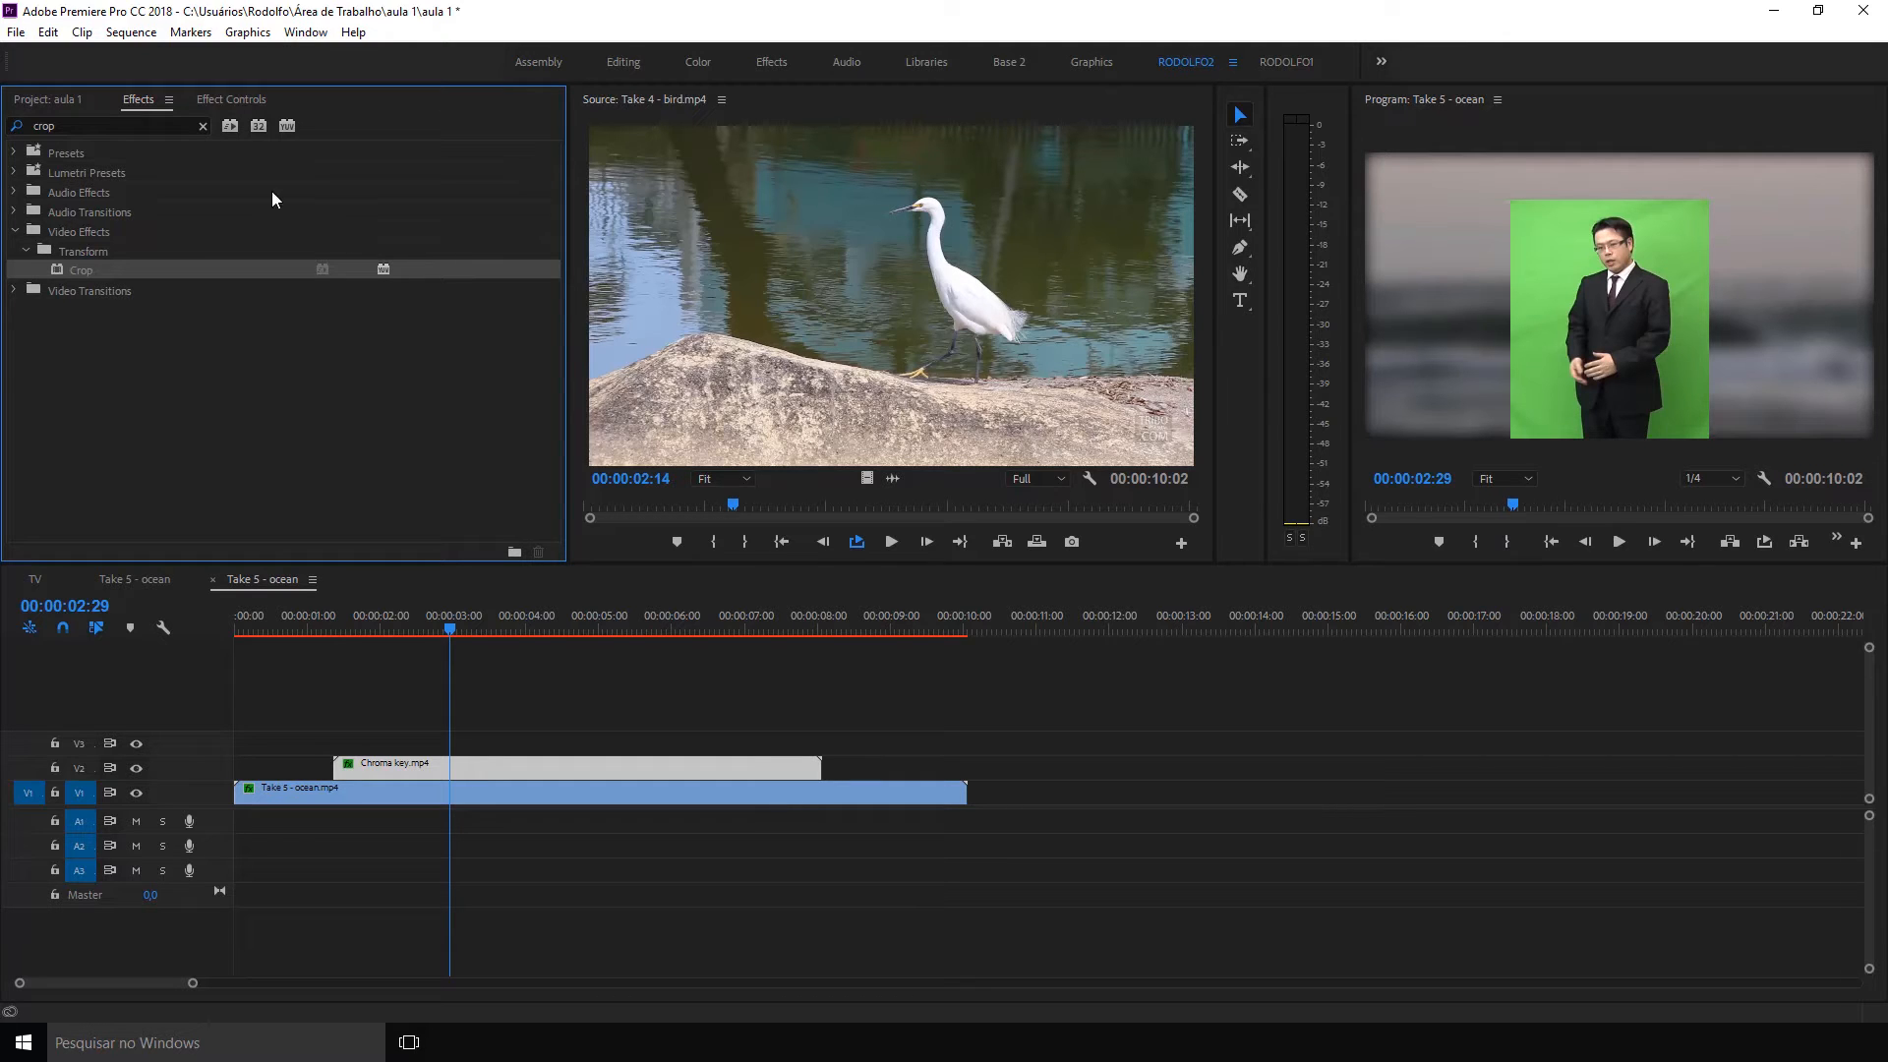
left_click(214, 99)
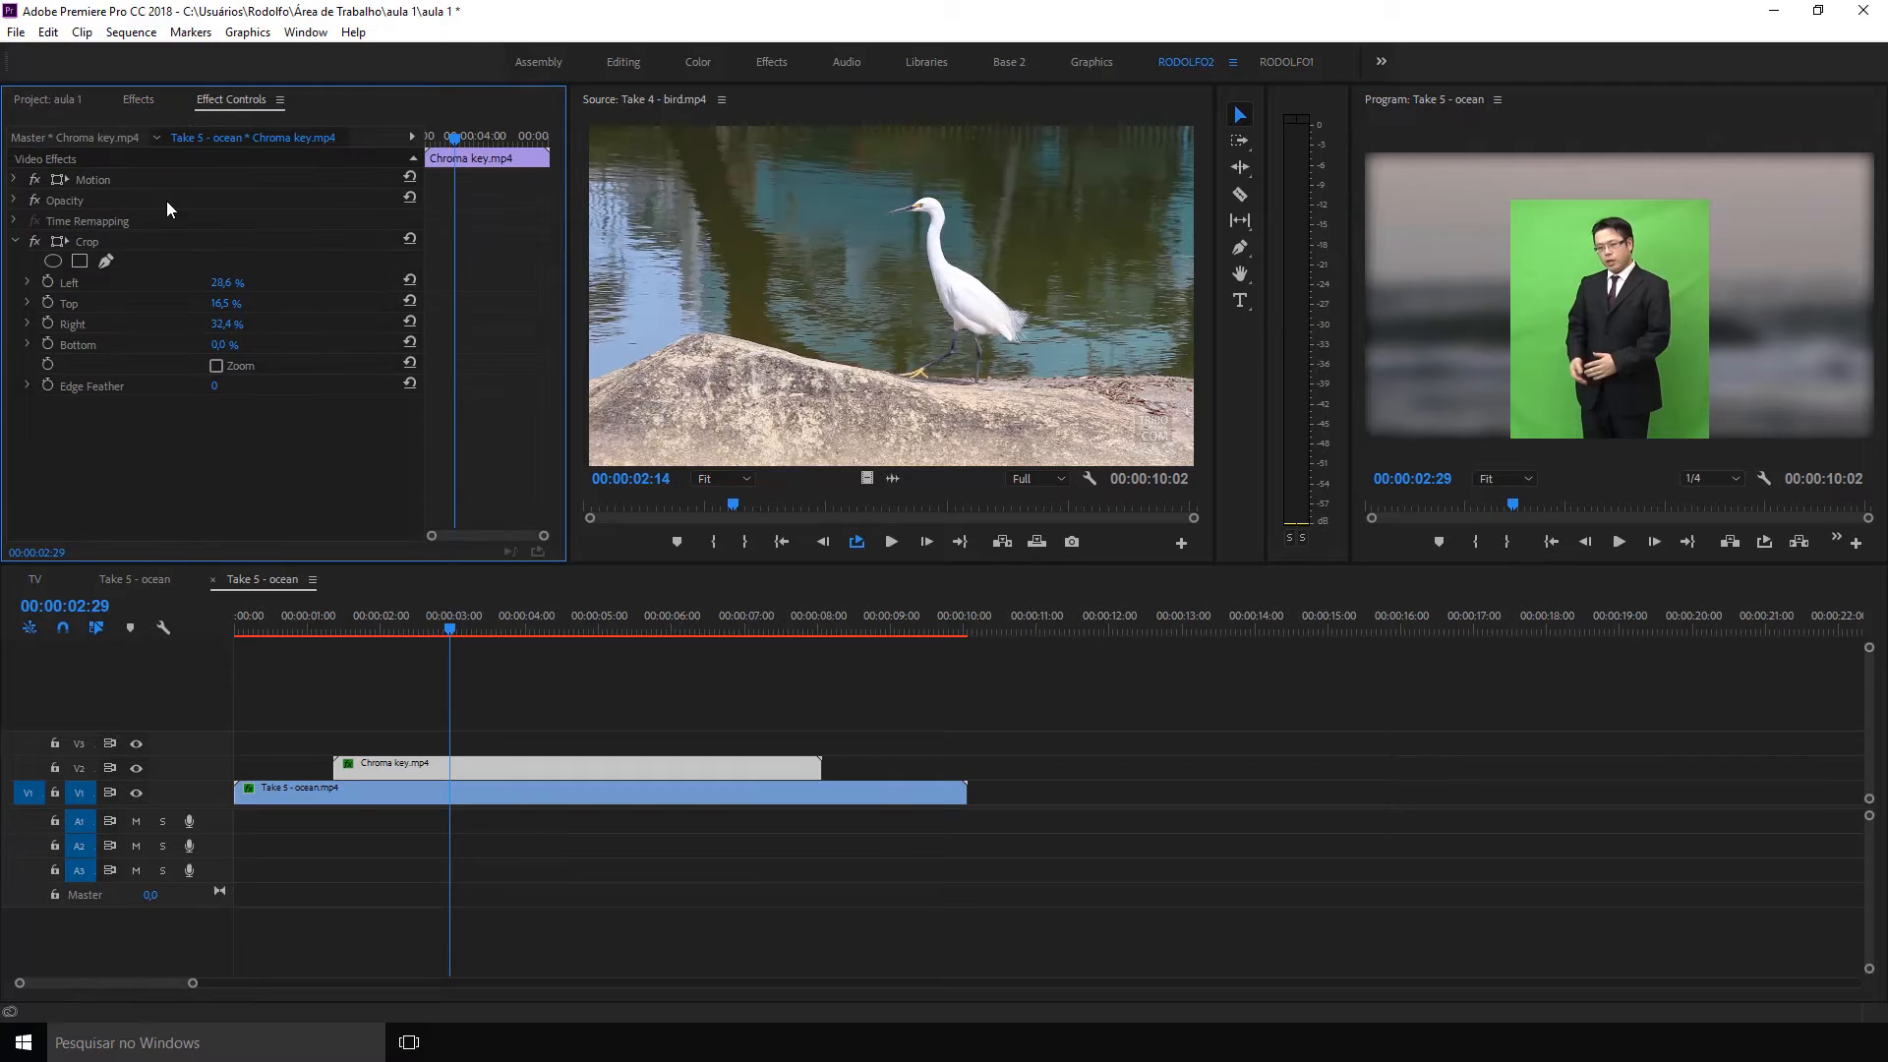
left_click(15, 242)
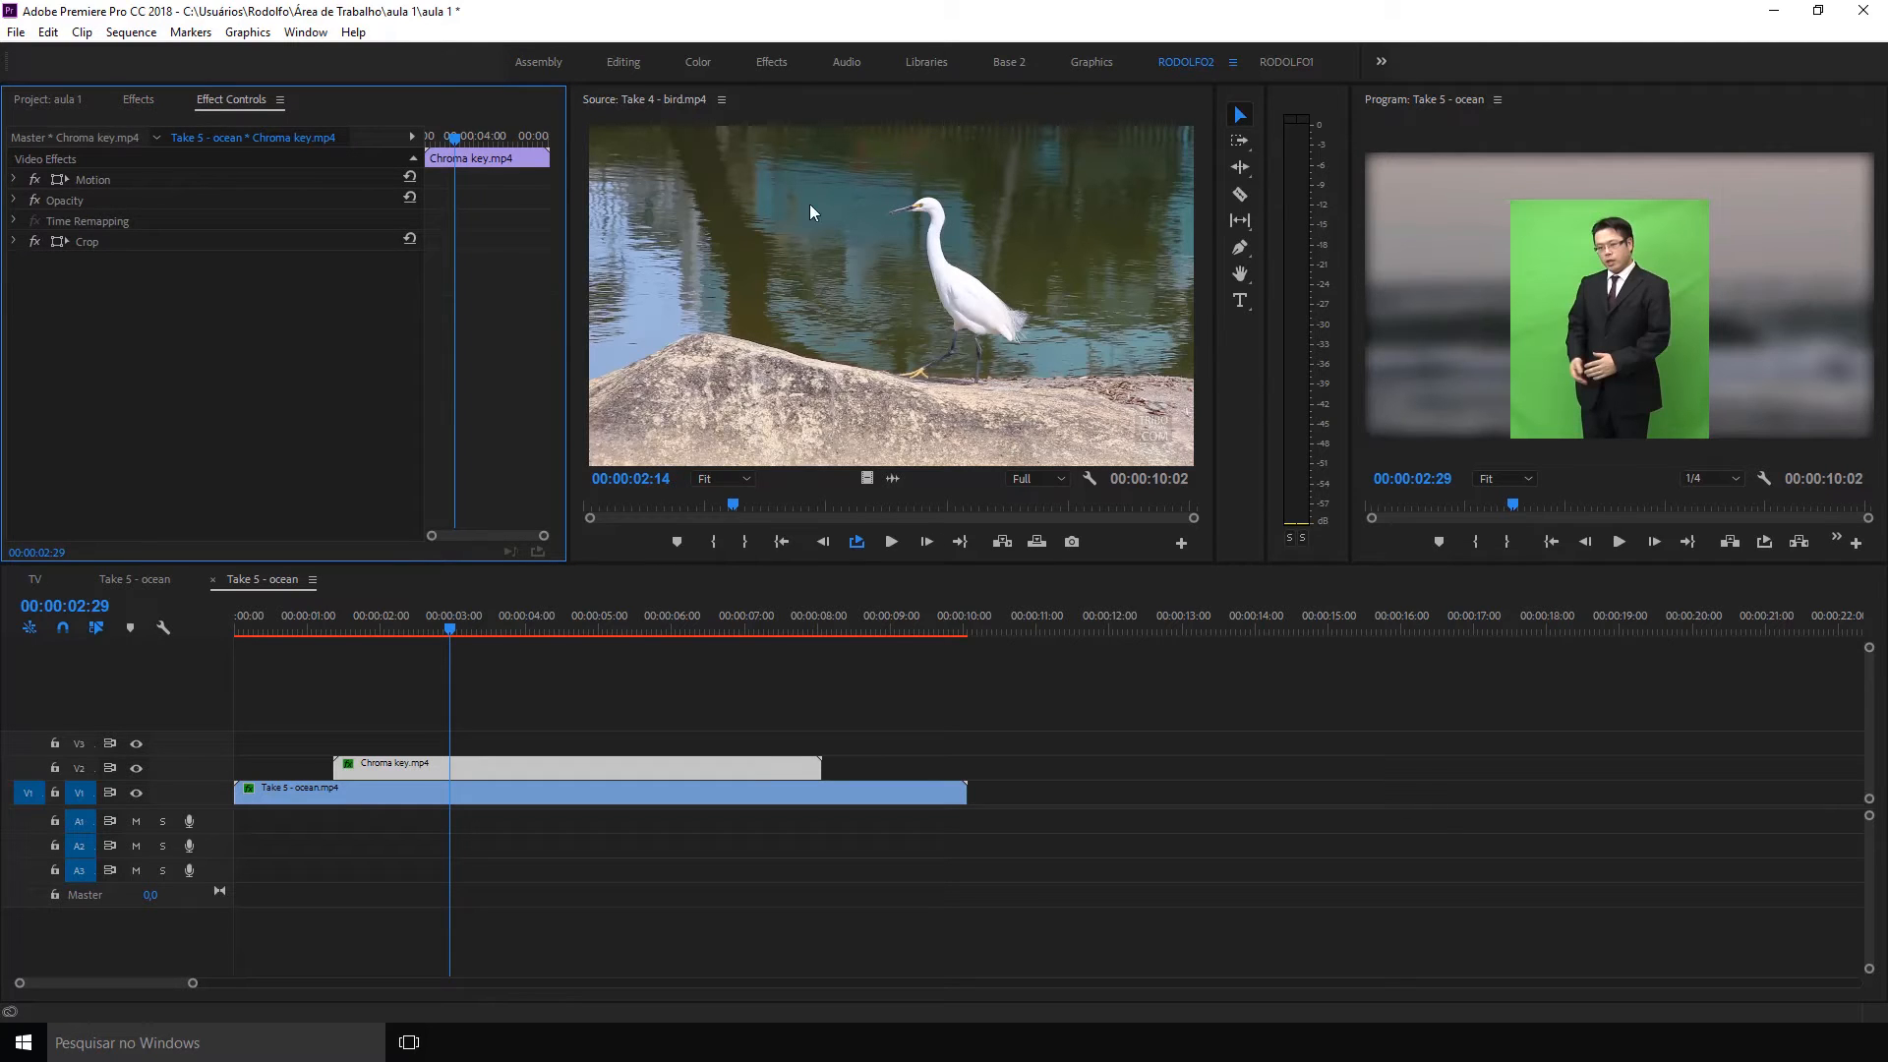
left_click(138, 99)
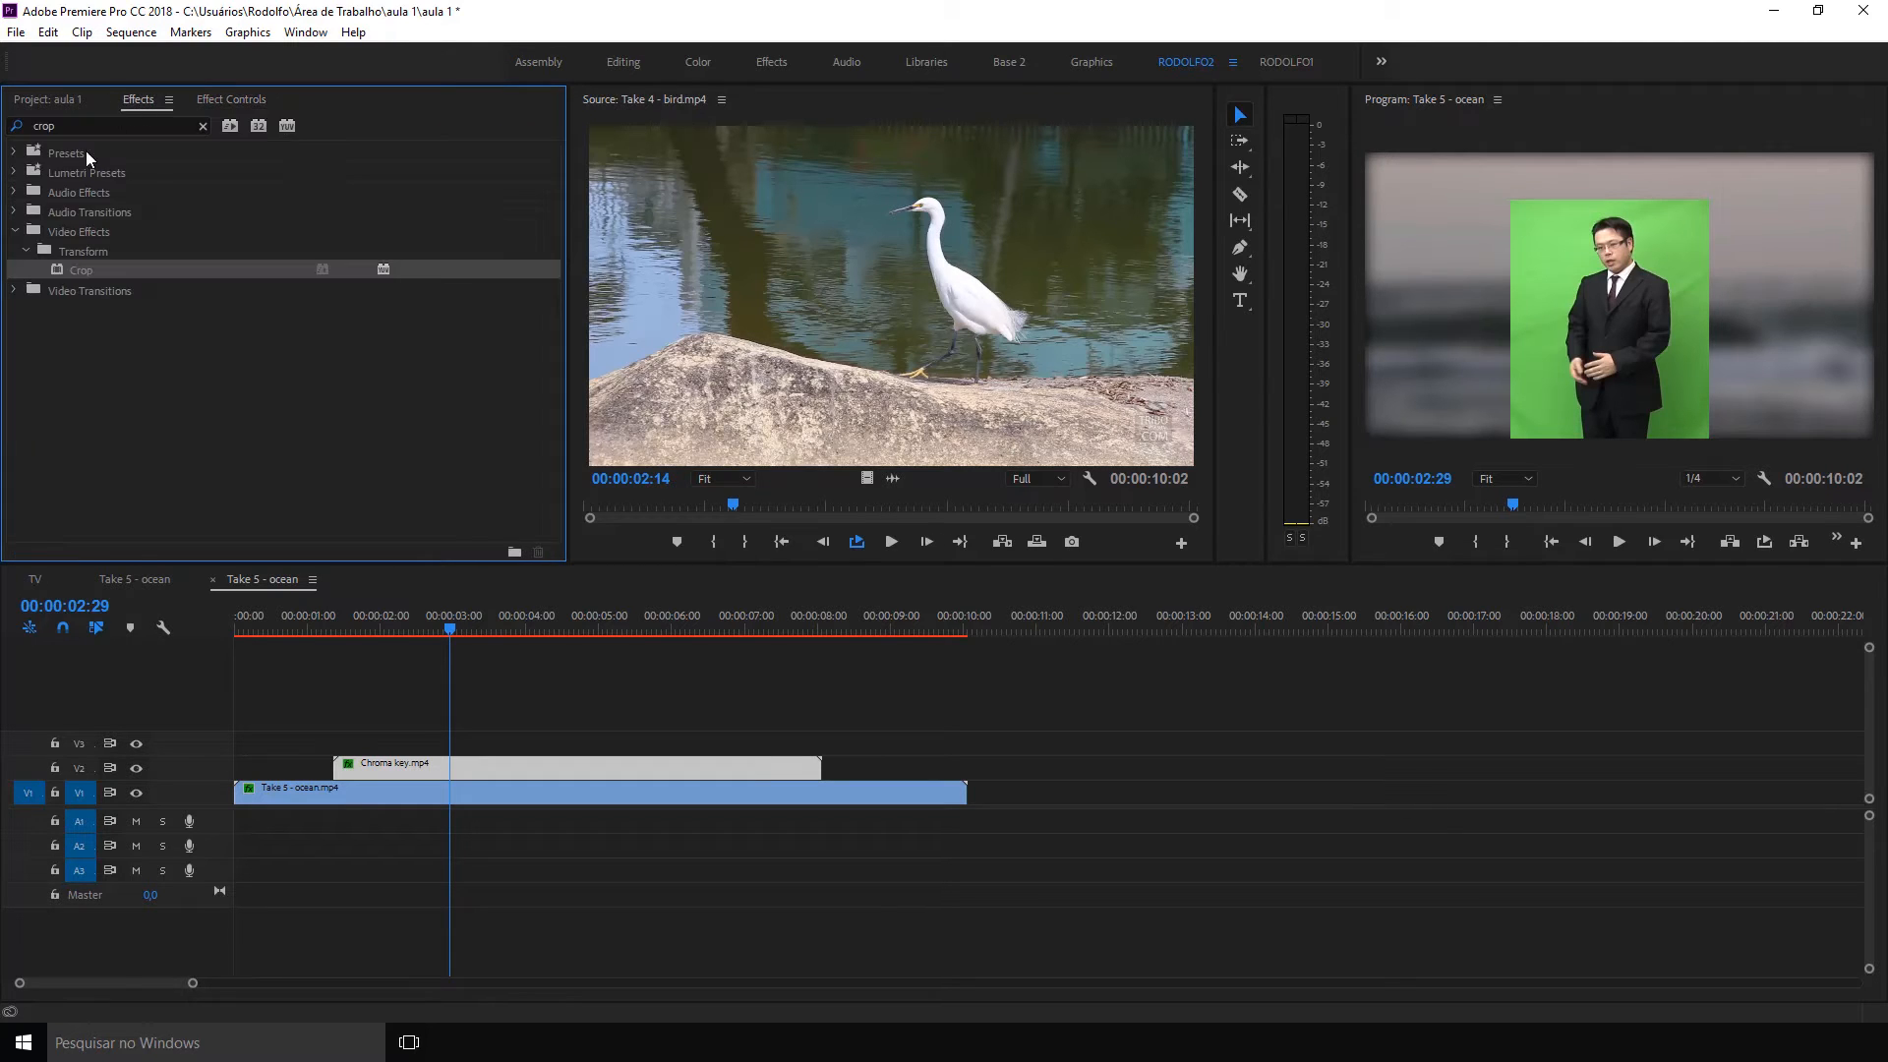
left_click(71, 130)
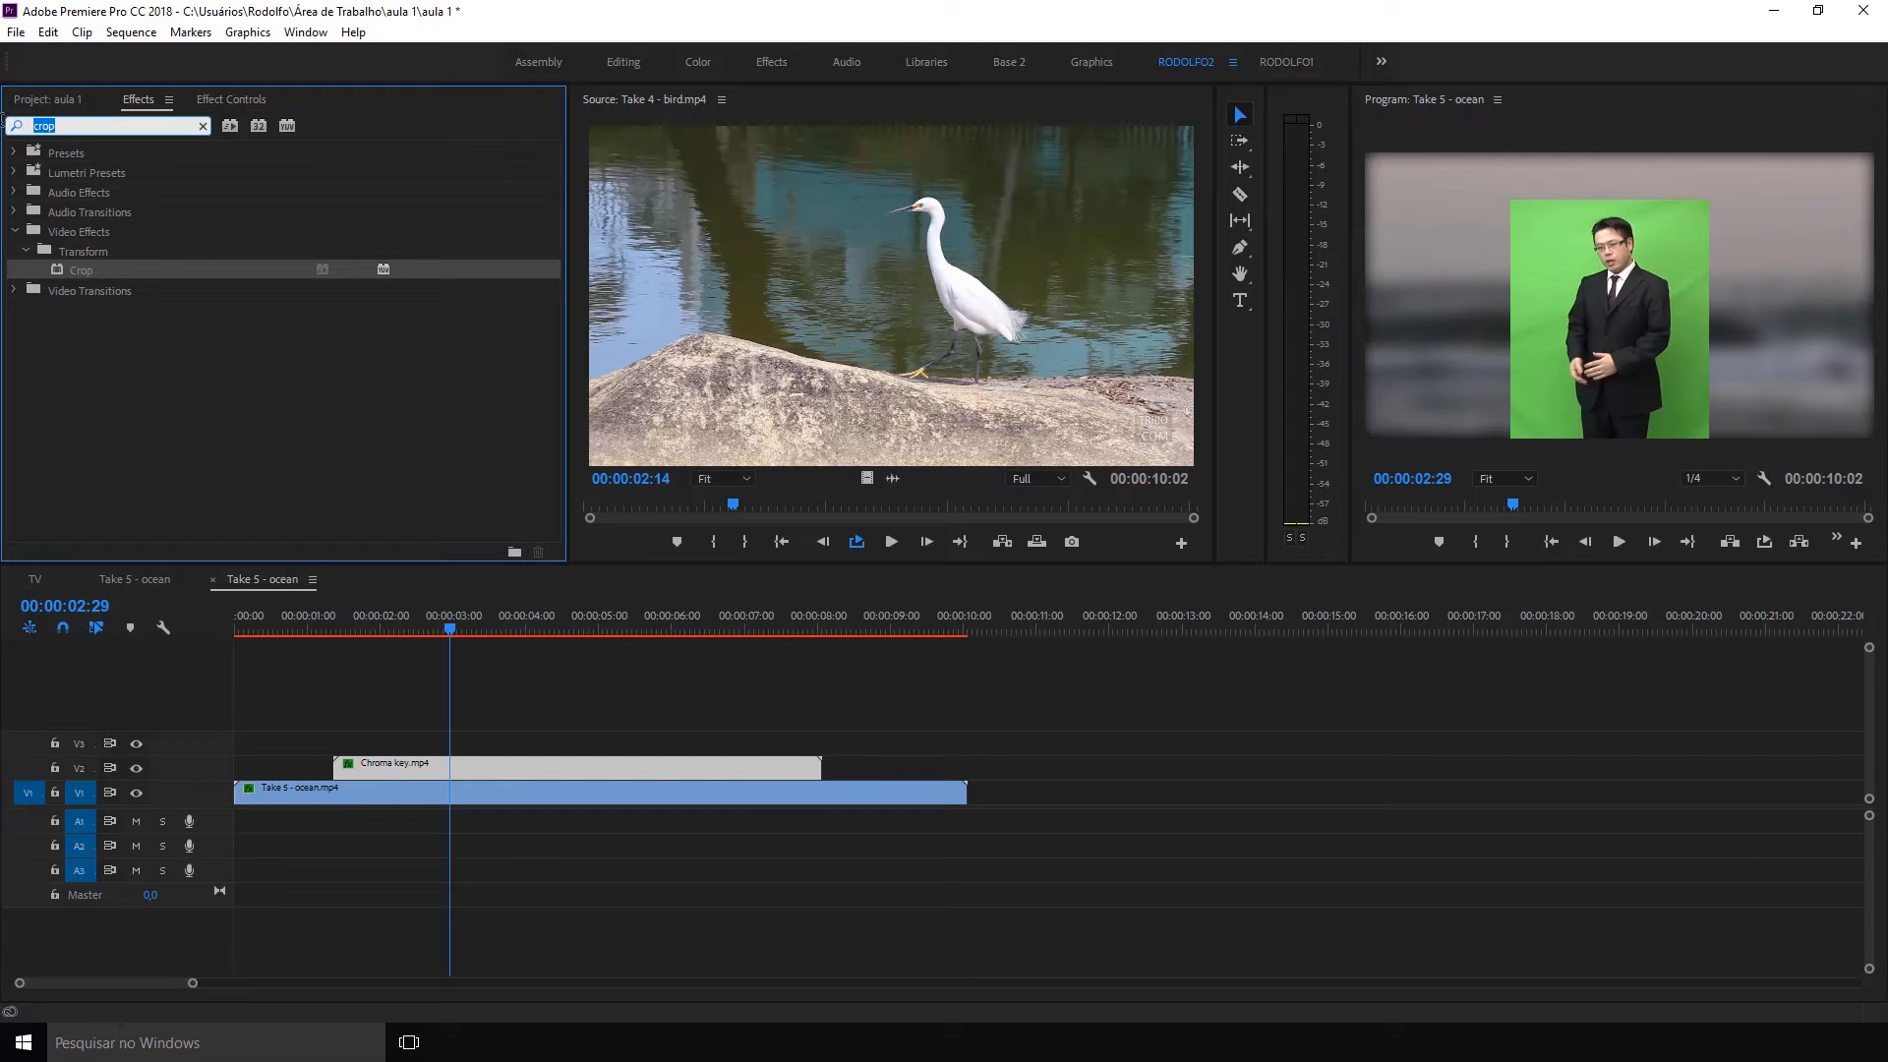
type("key")
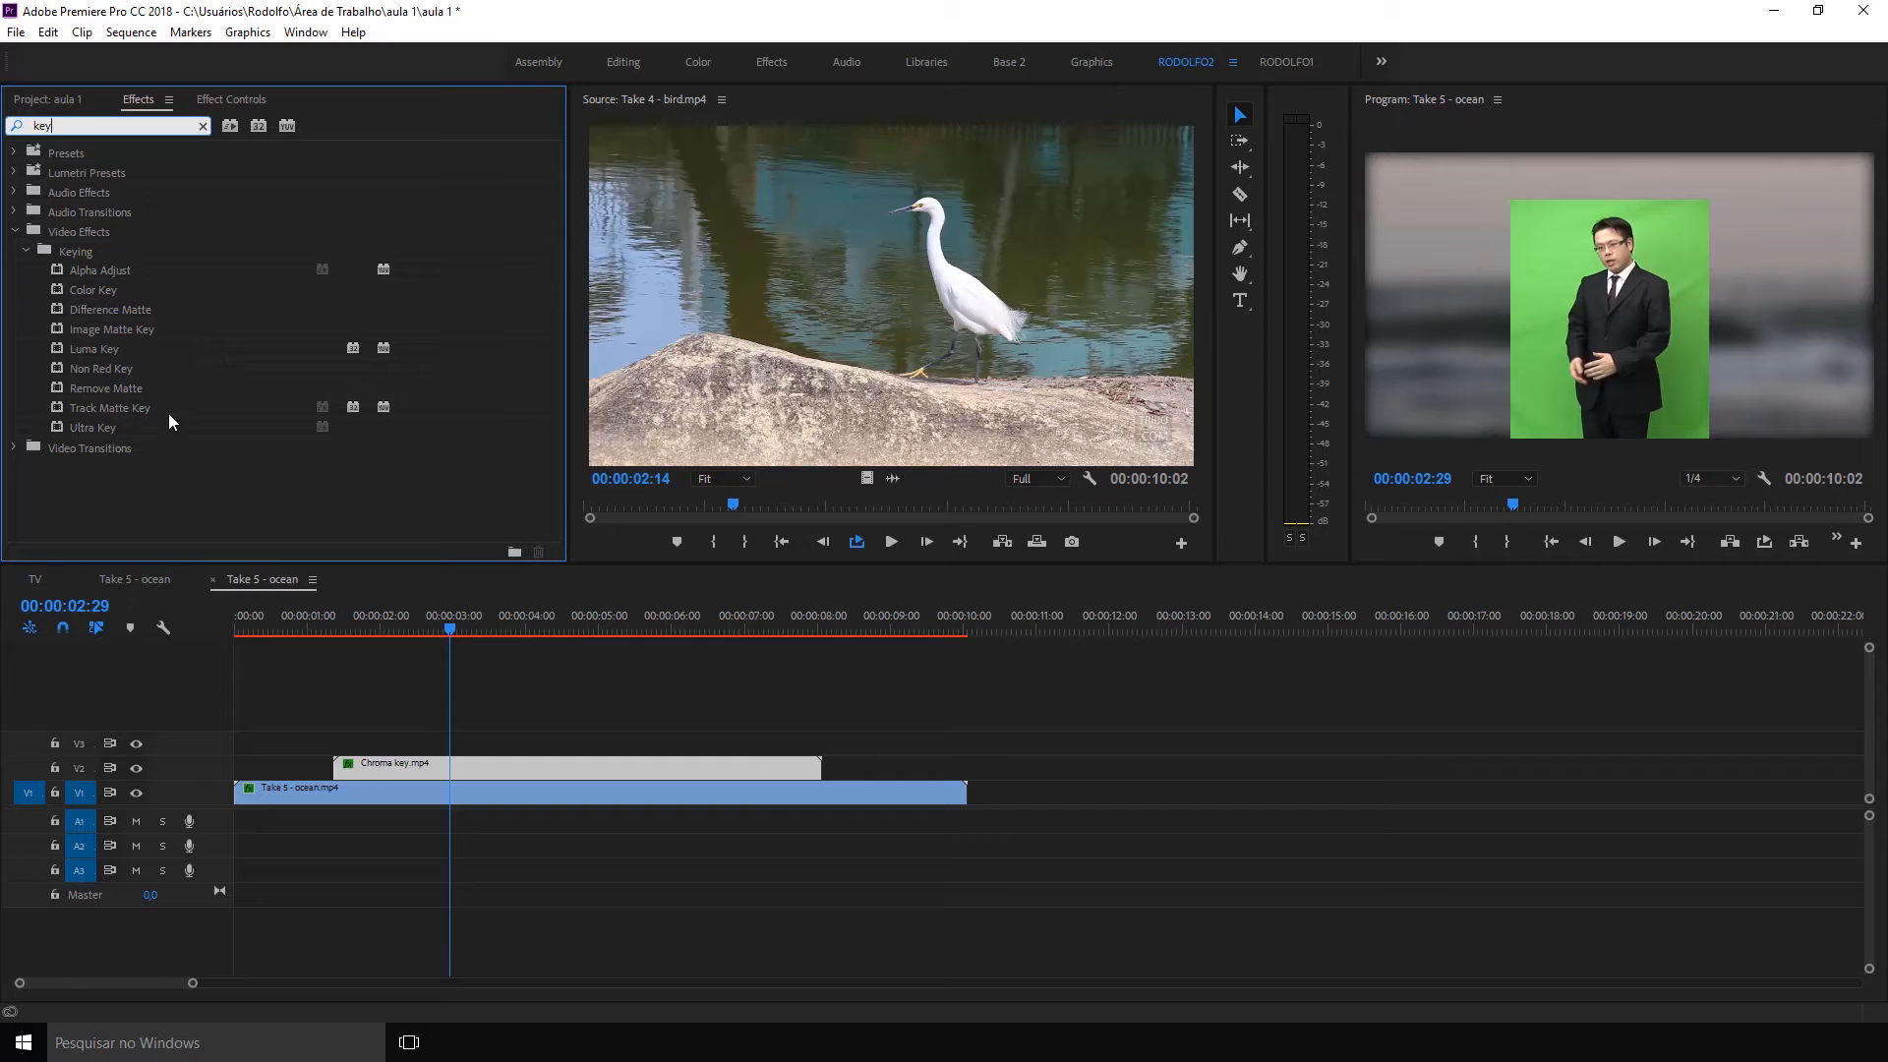
left_click(116, 441)
left_click_drag(124, 433, 477, 764)
Sample the green background beside the presenter as the Ultra Key key color and check the composite at 00:00:03:24
left_click(214, 100)
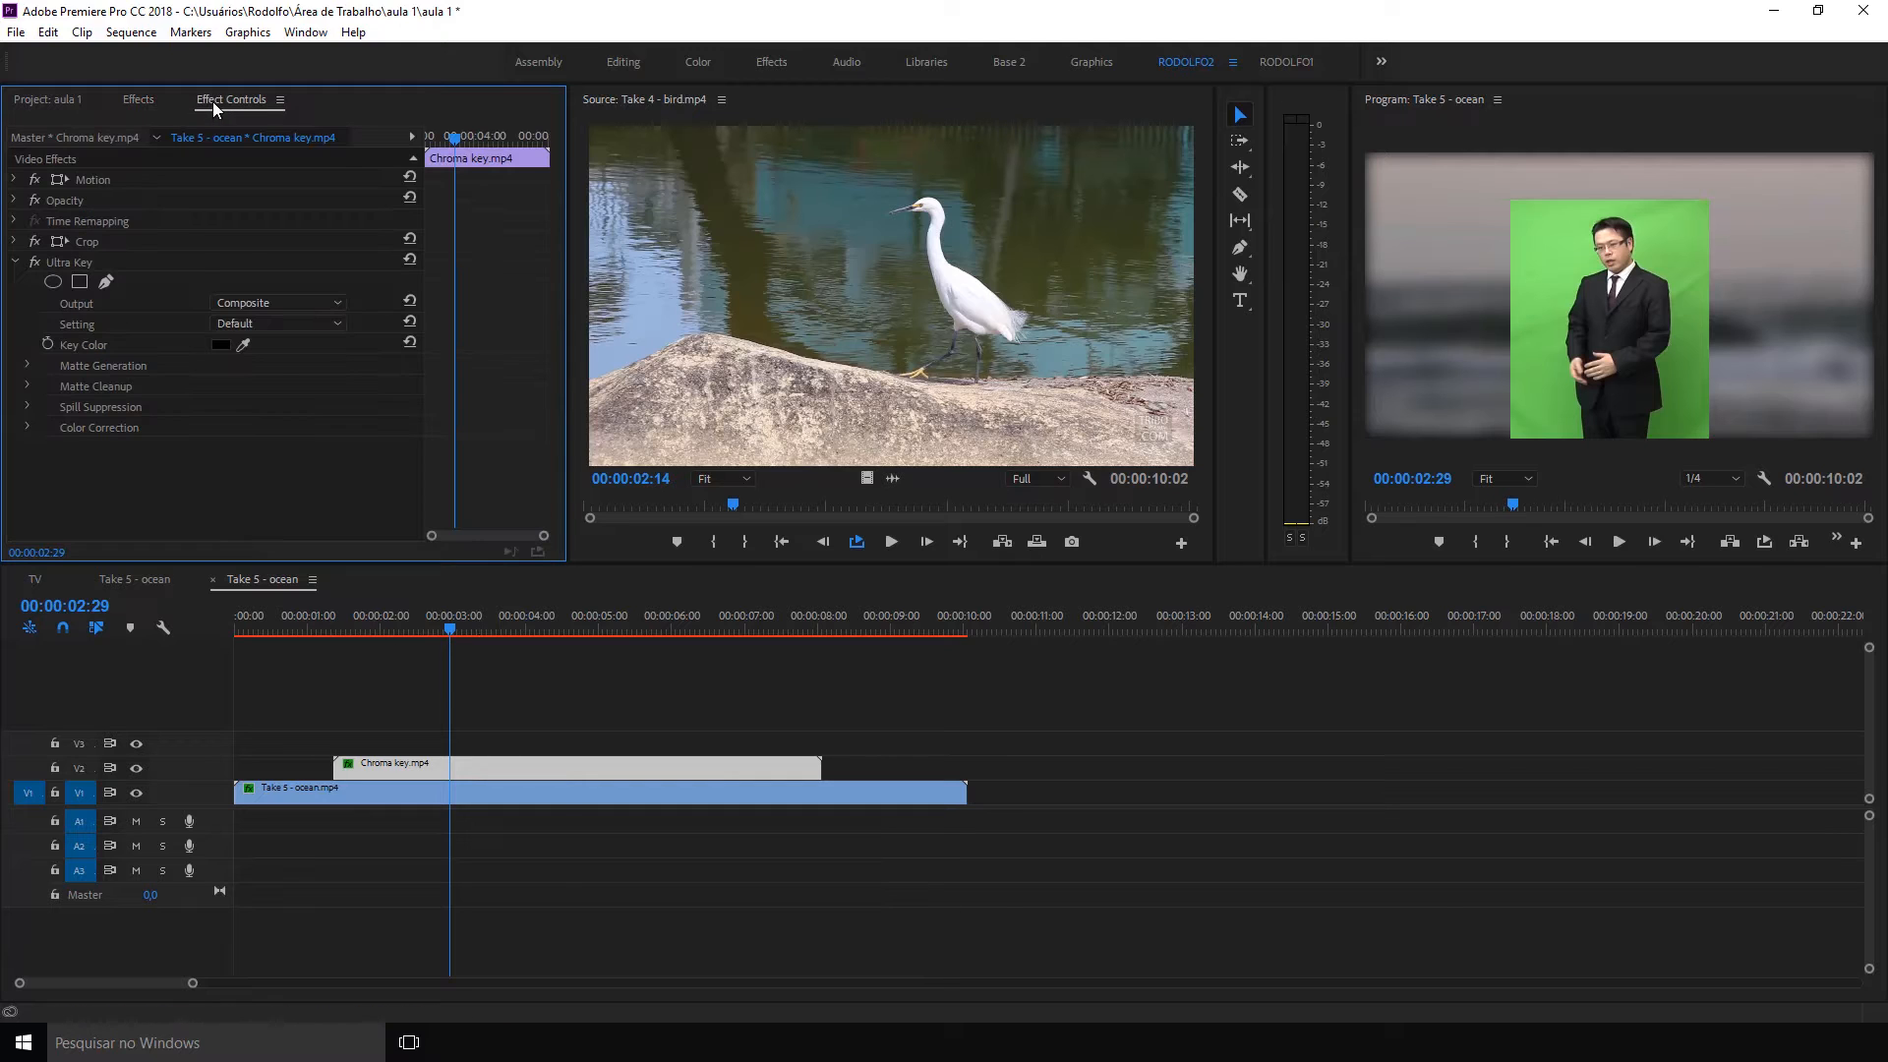
left_click_drag(249, 340, 1554, 313)
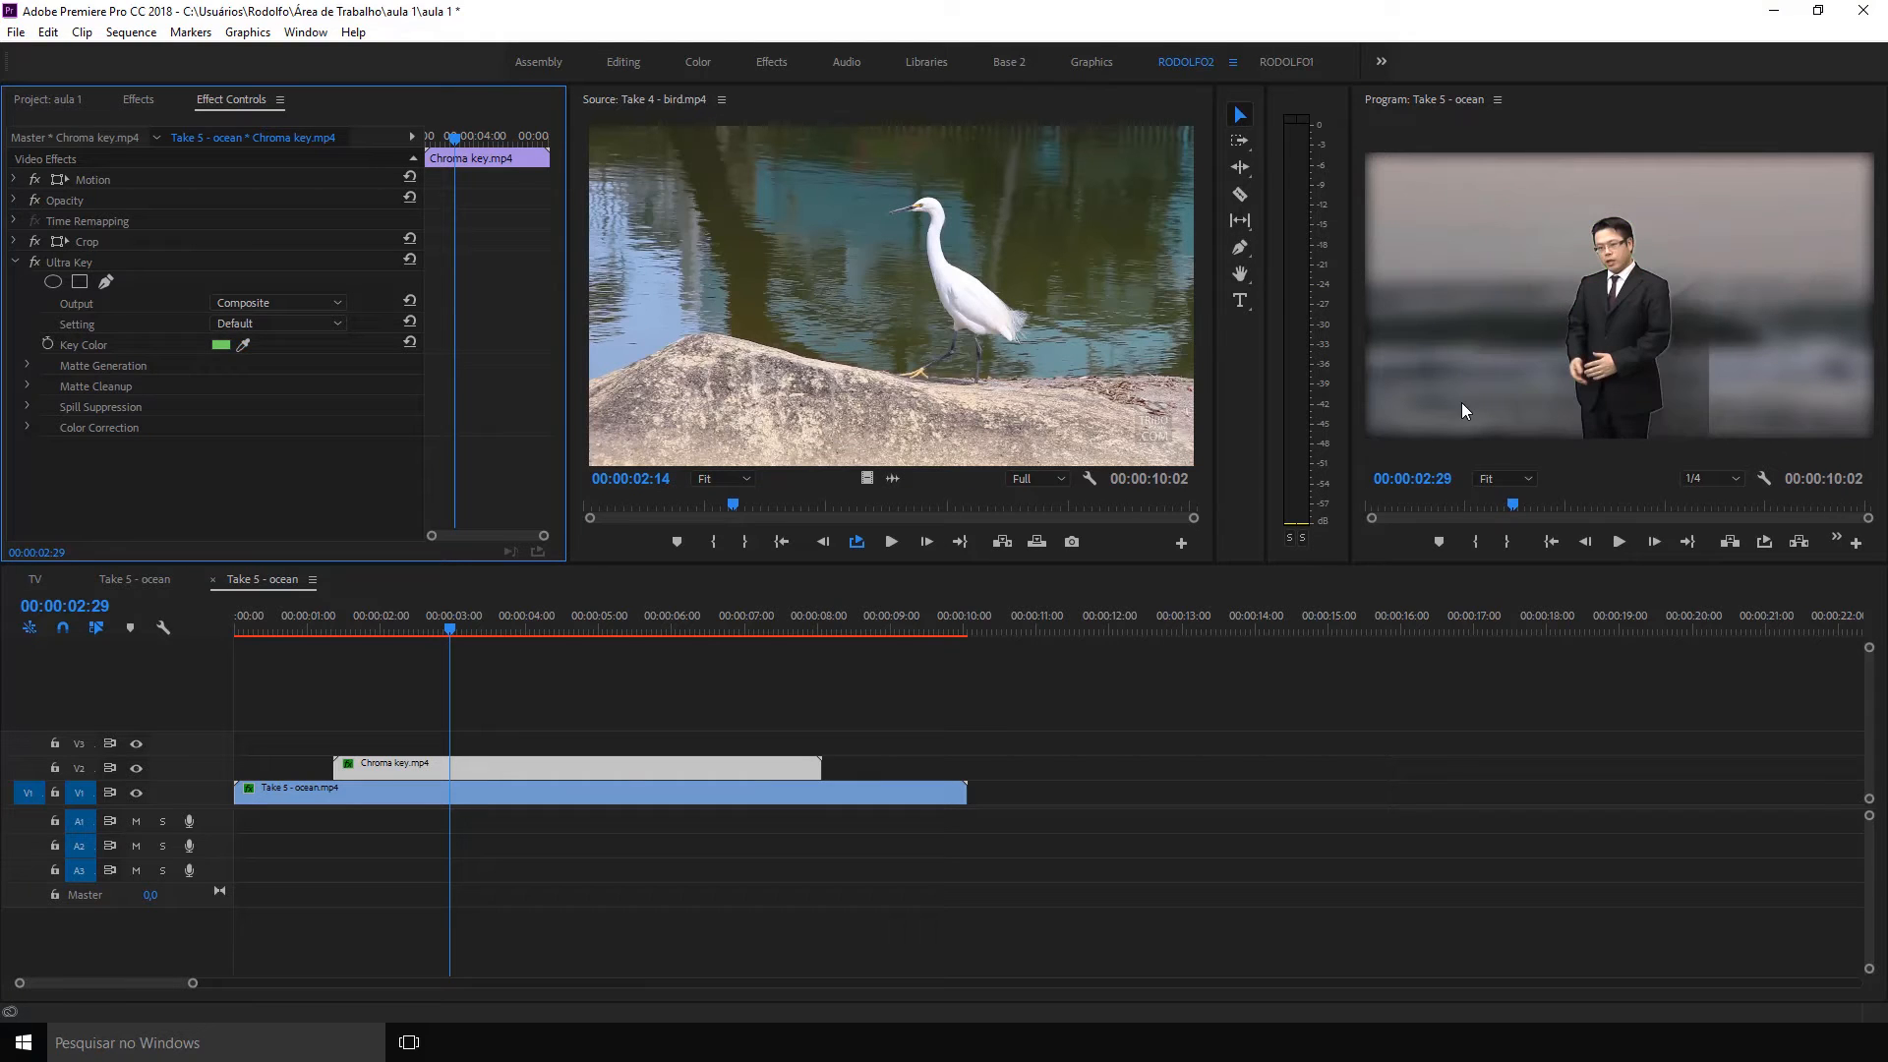
left_click_drag(468, 618, 510, 622)
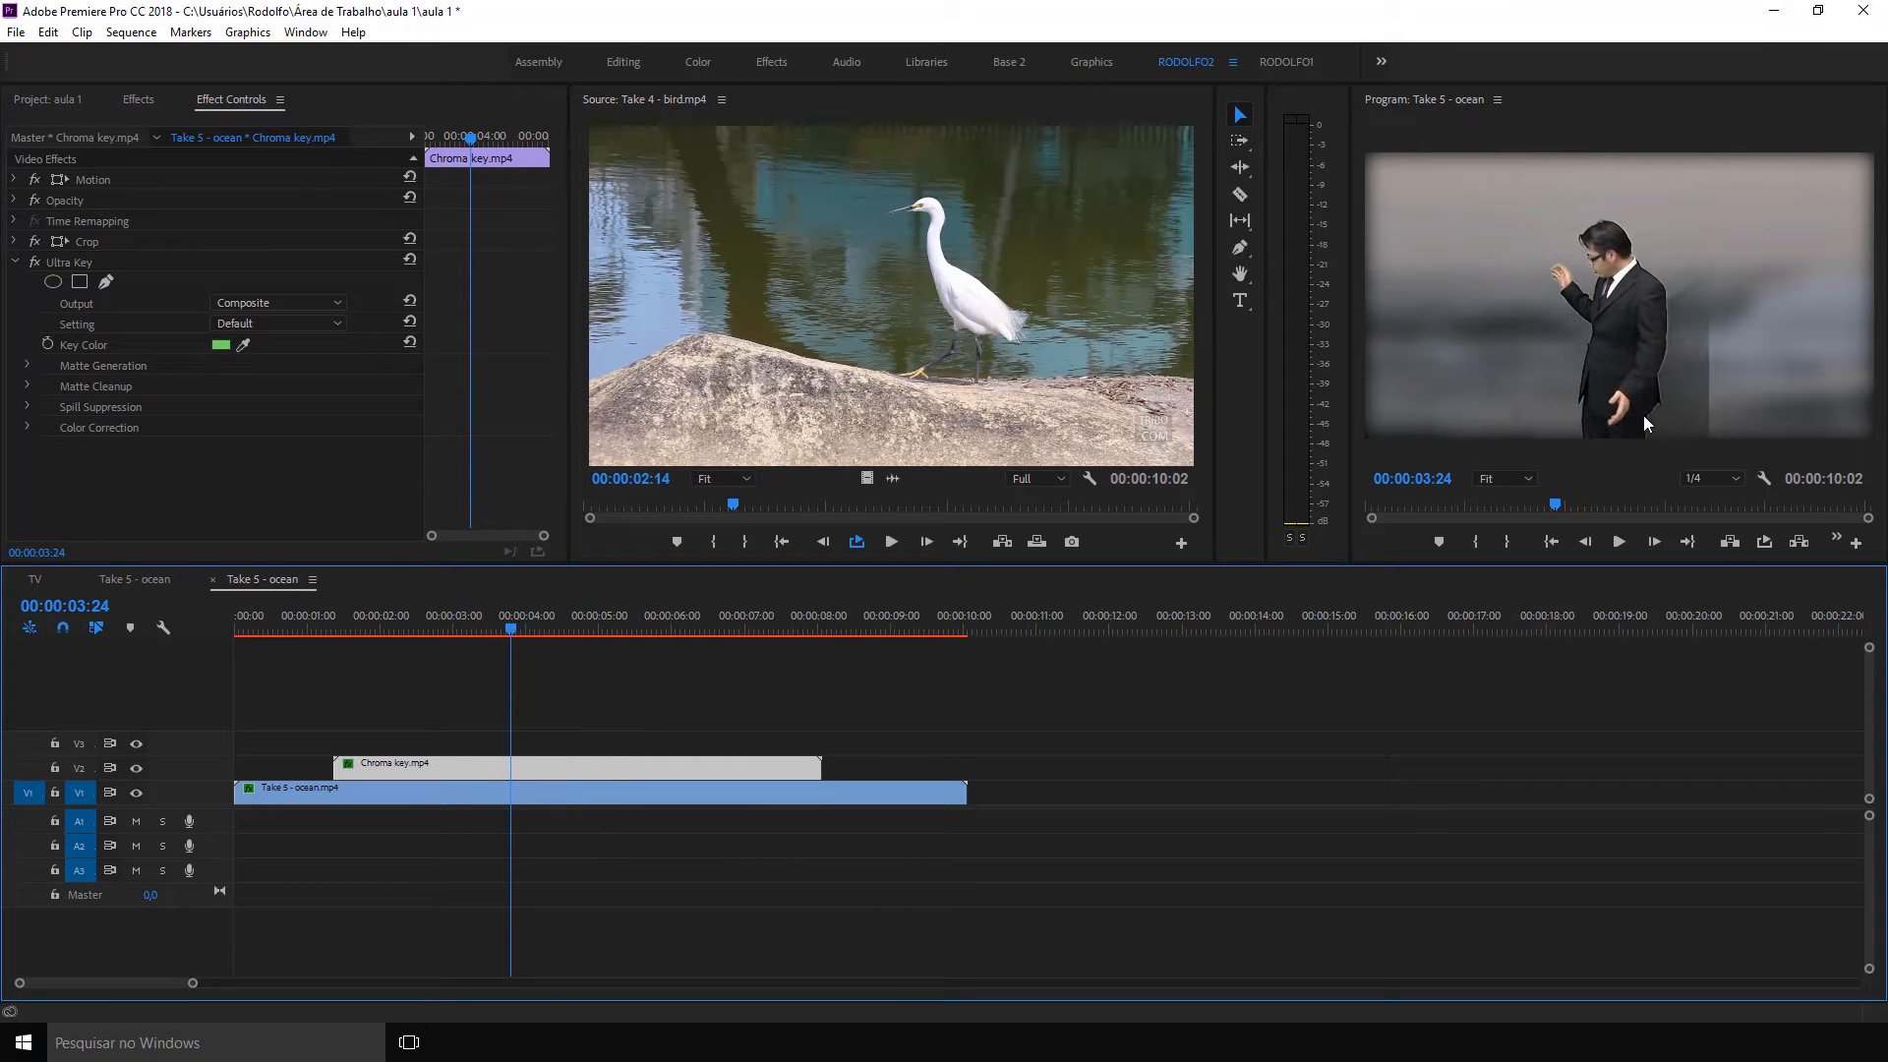
Delete the Gaussian Blur effect from the ocean clip on V1 and check the frame at 00:00:04:25
left_click(539, 794)
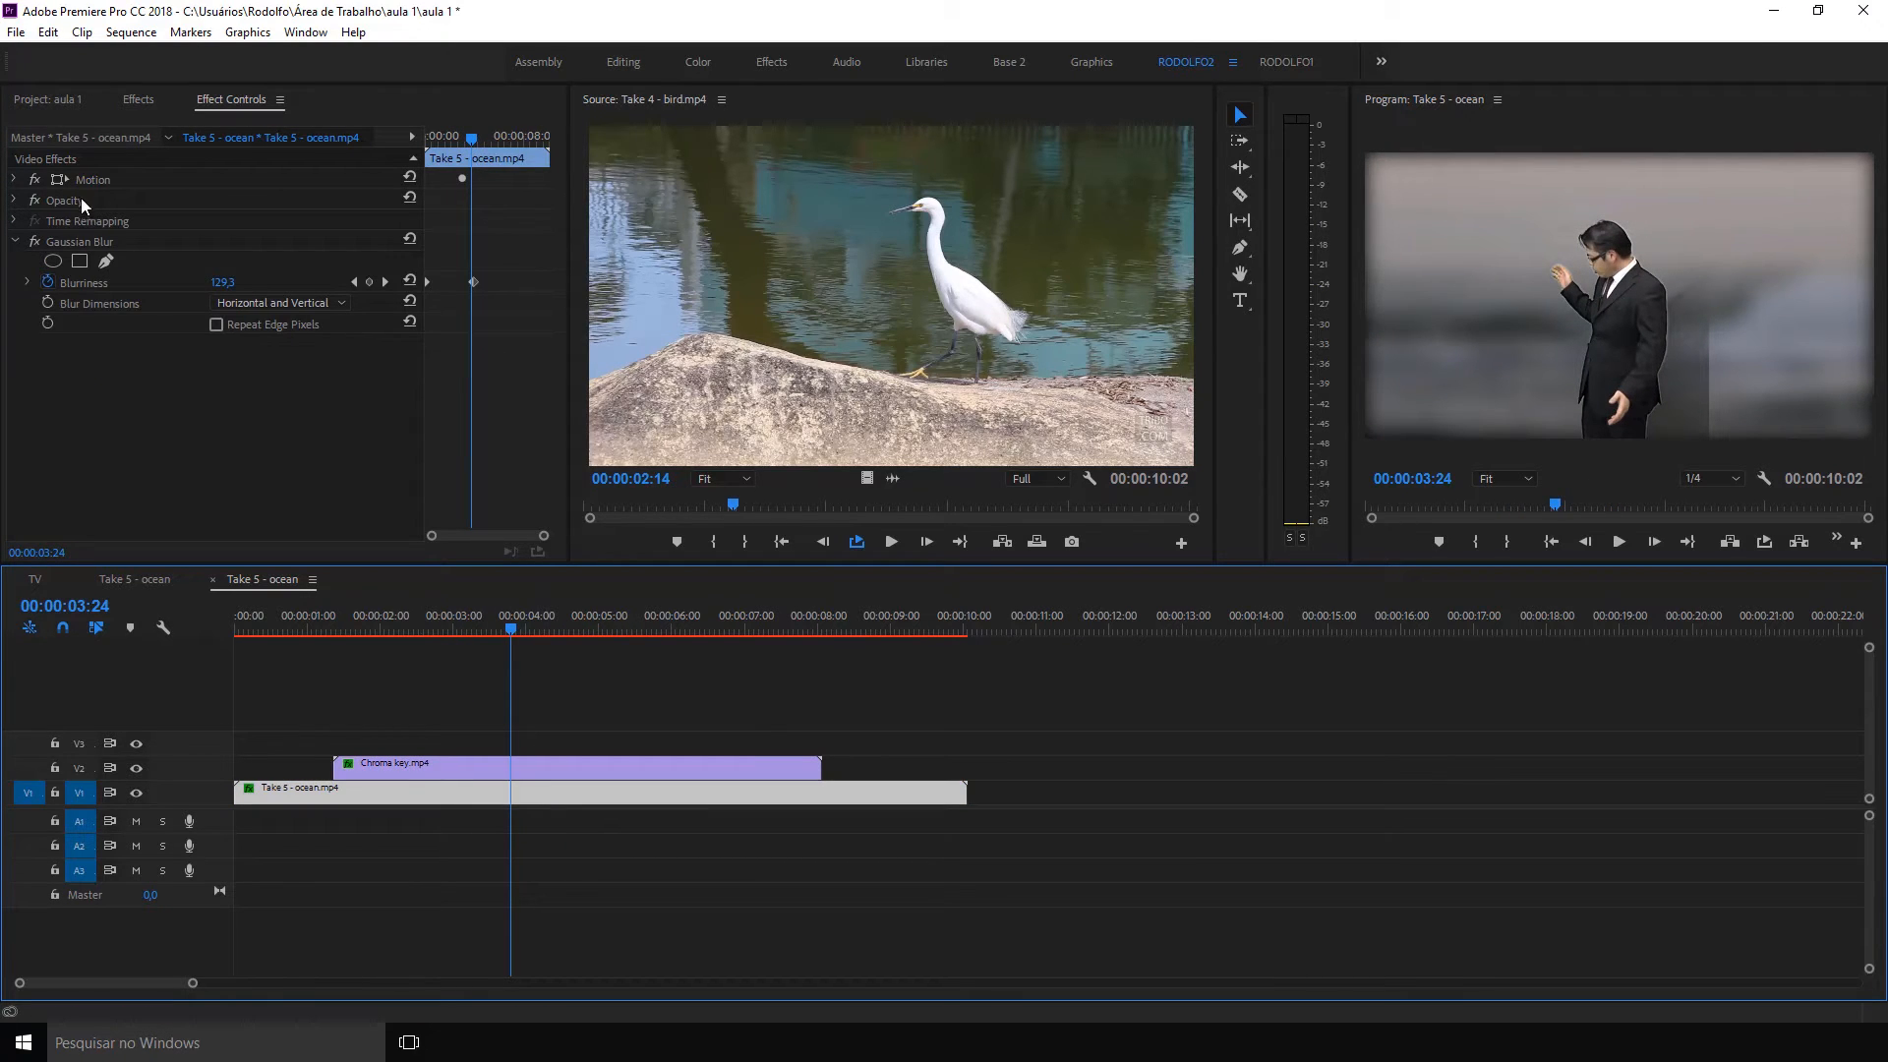
left_click(89, 240)
key("Delete")
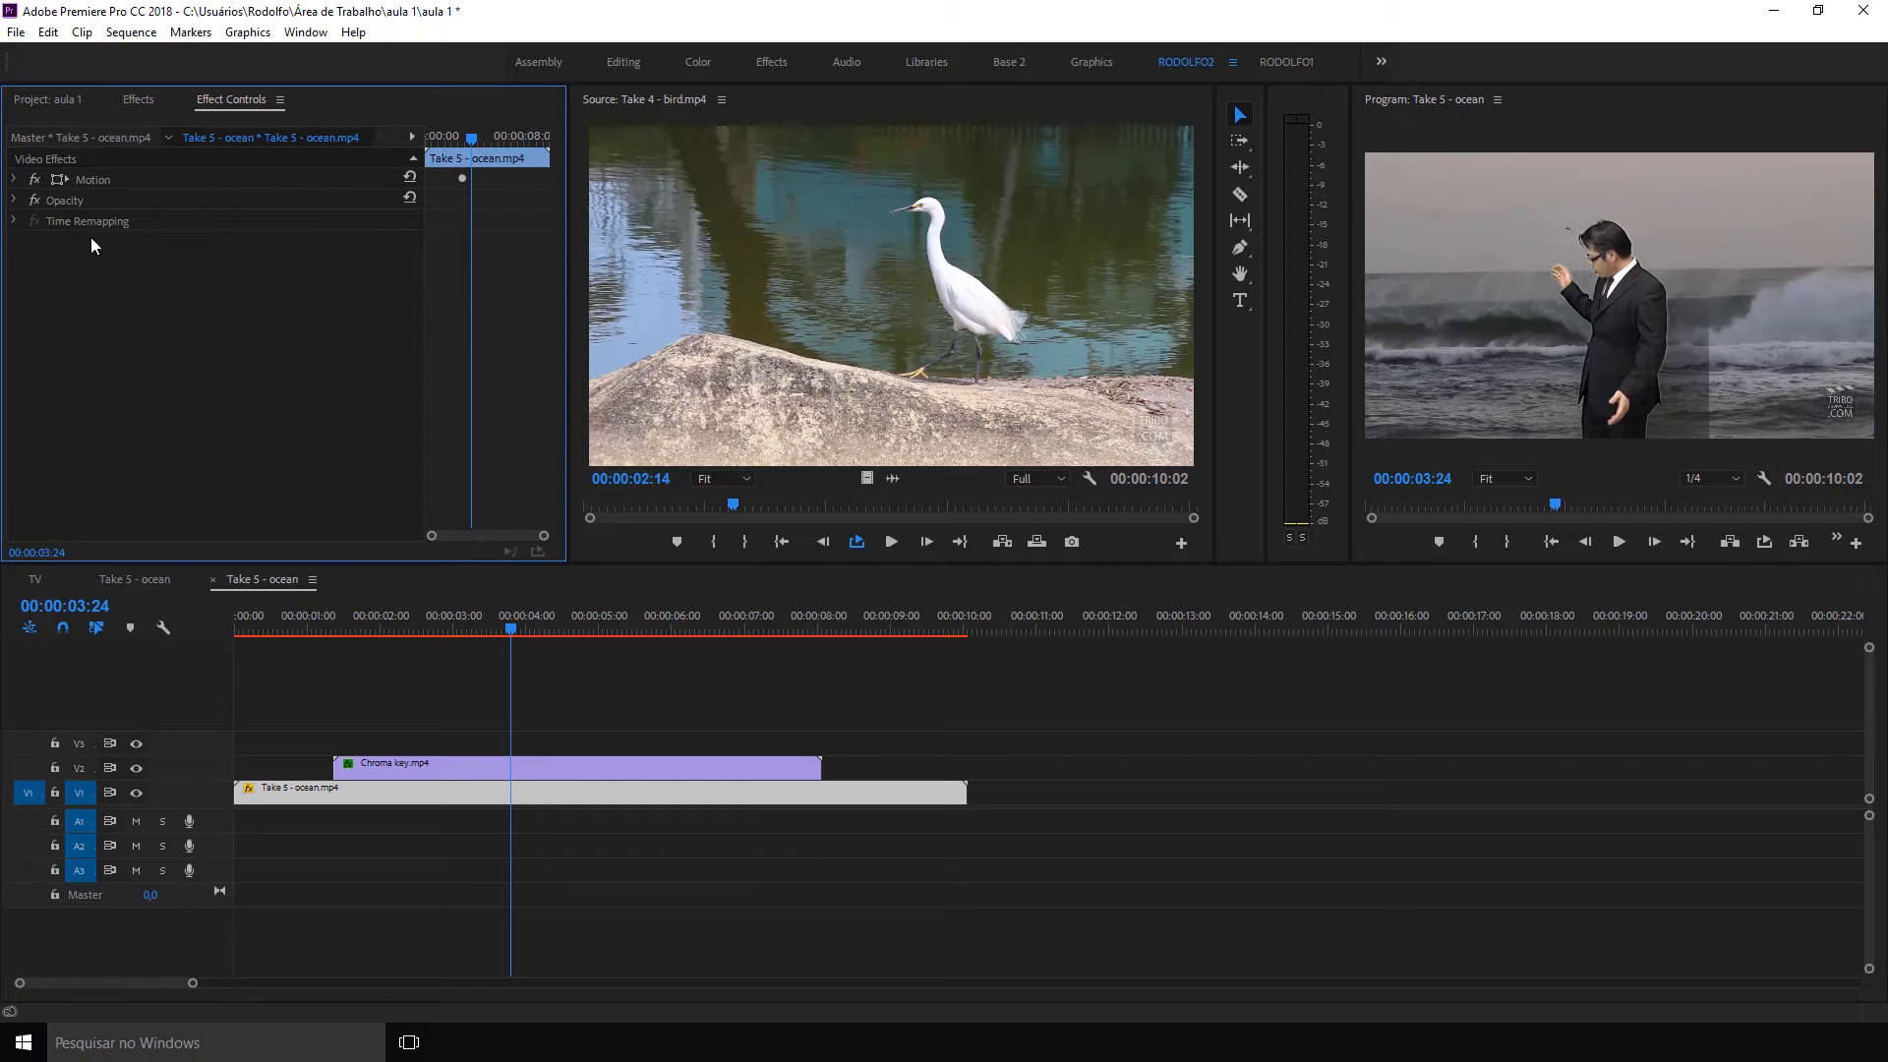
left_click_drag(545, 617, 586, 617)
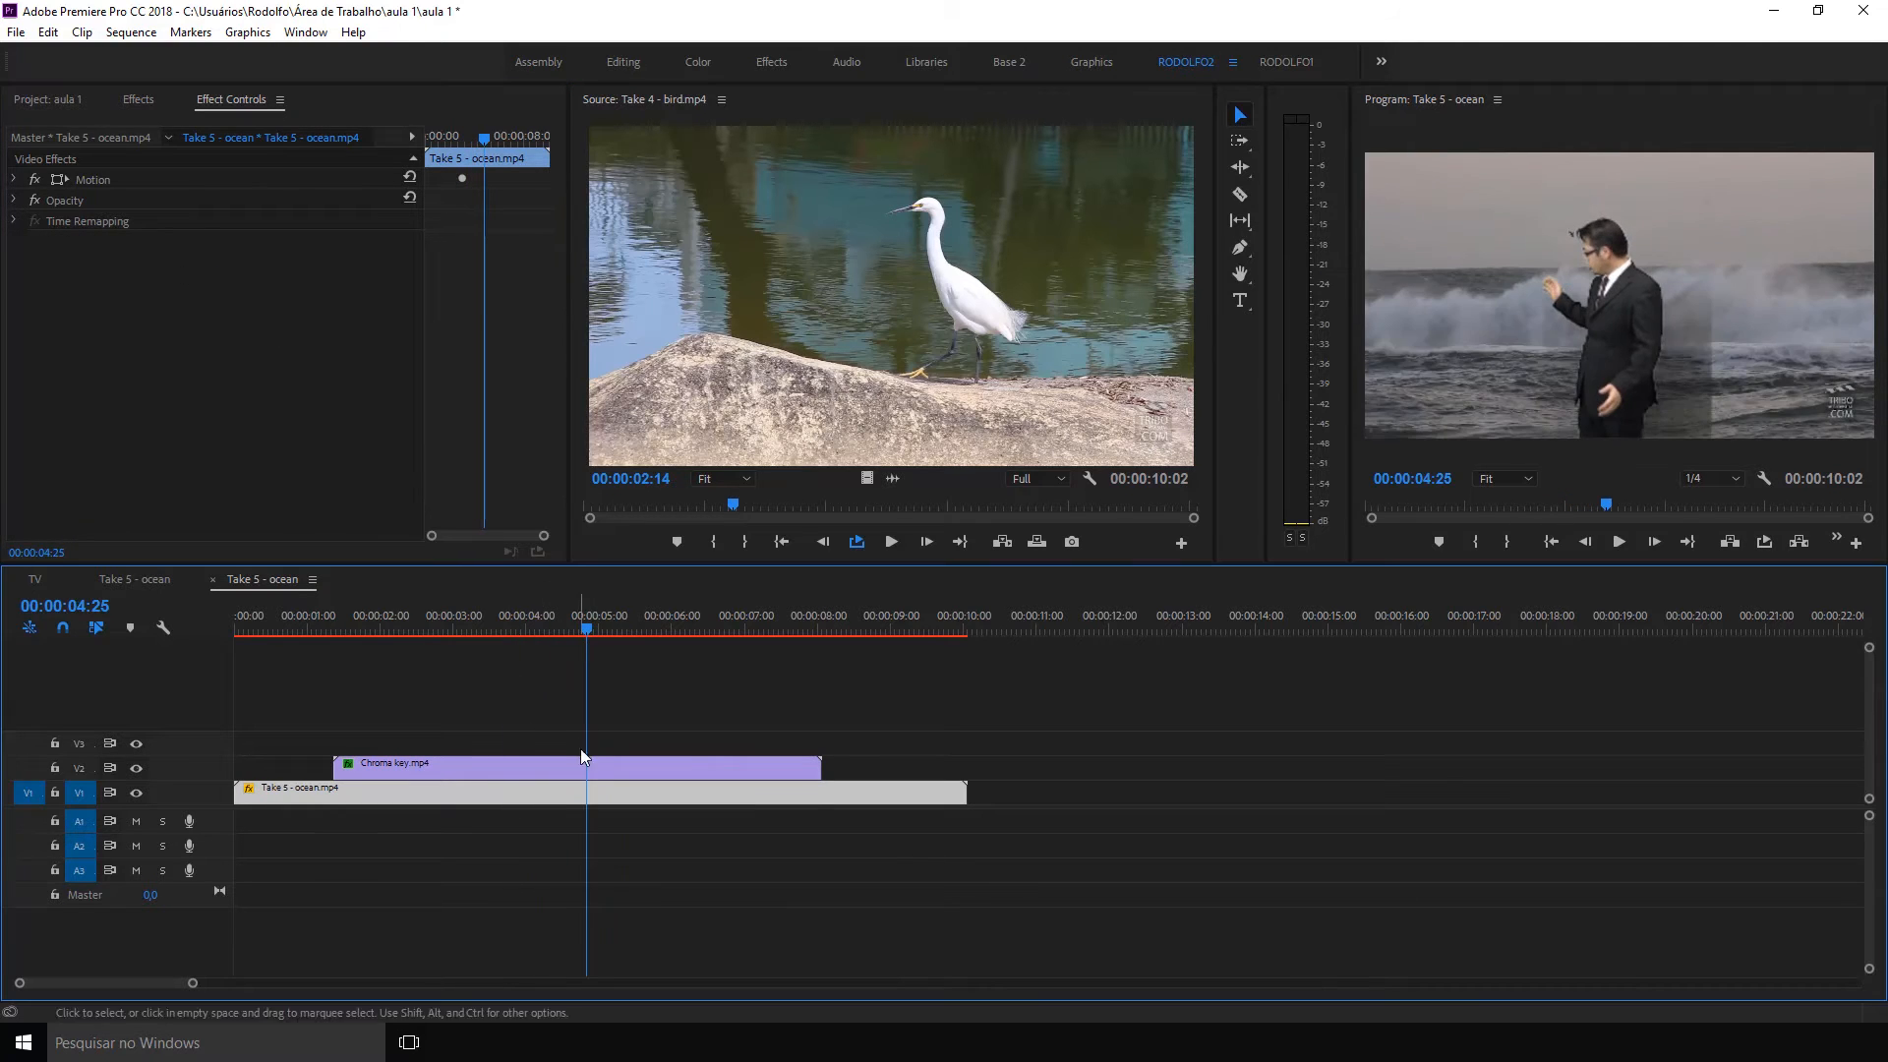
Set the Chroma key clip's Ultra Key output to Alpha Channel
left_click(592, 769)
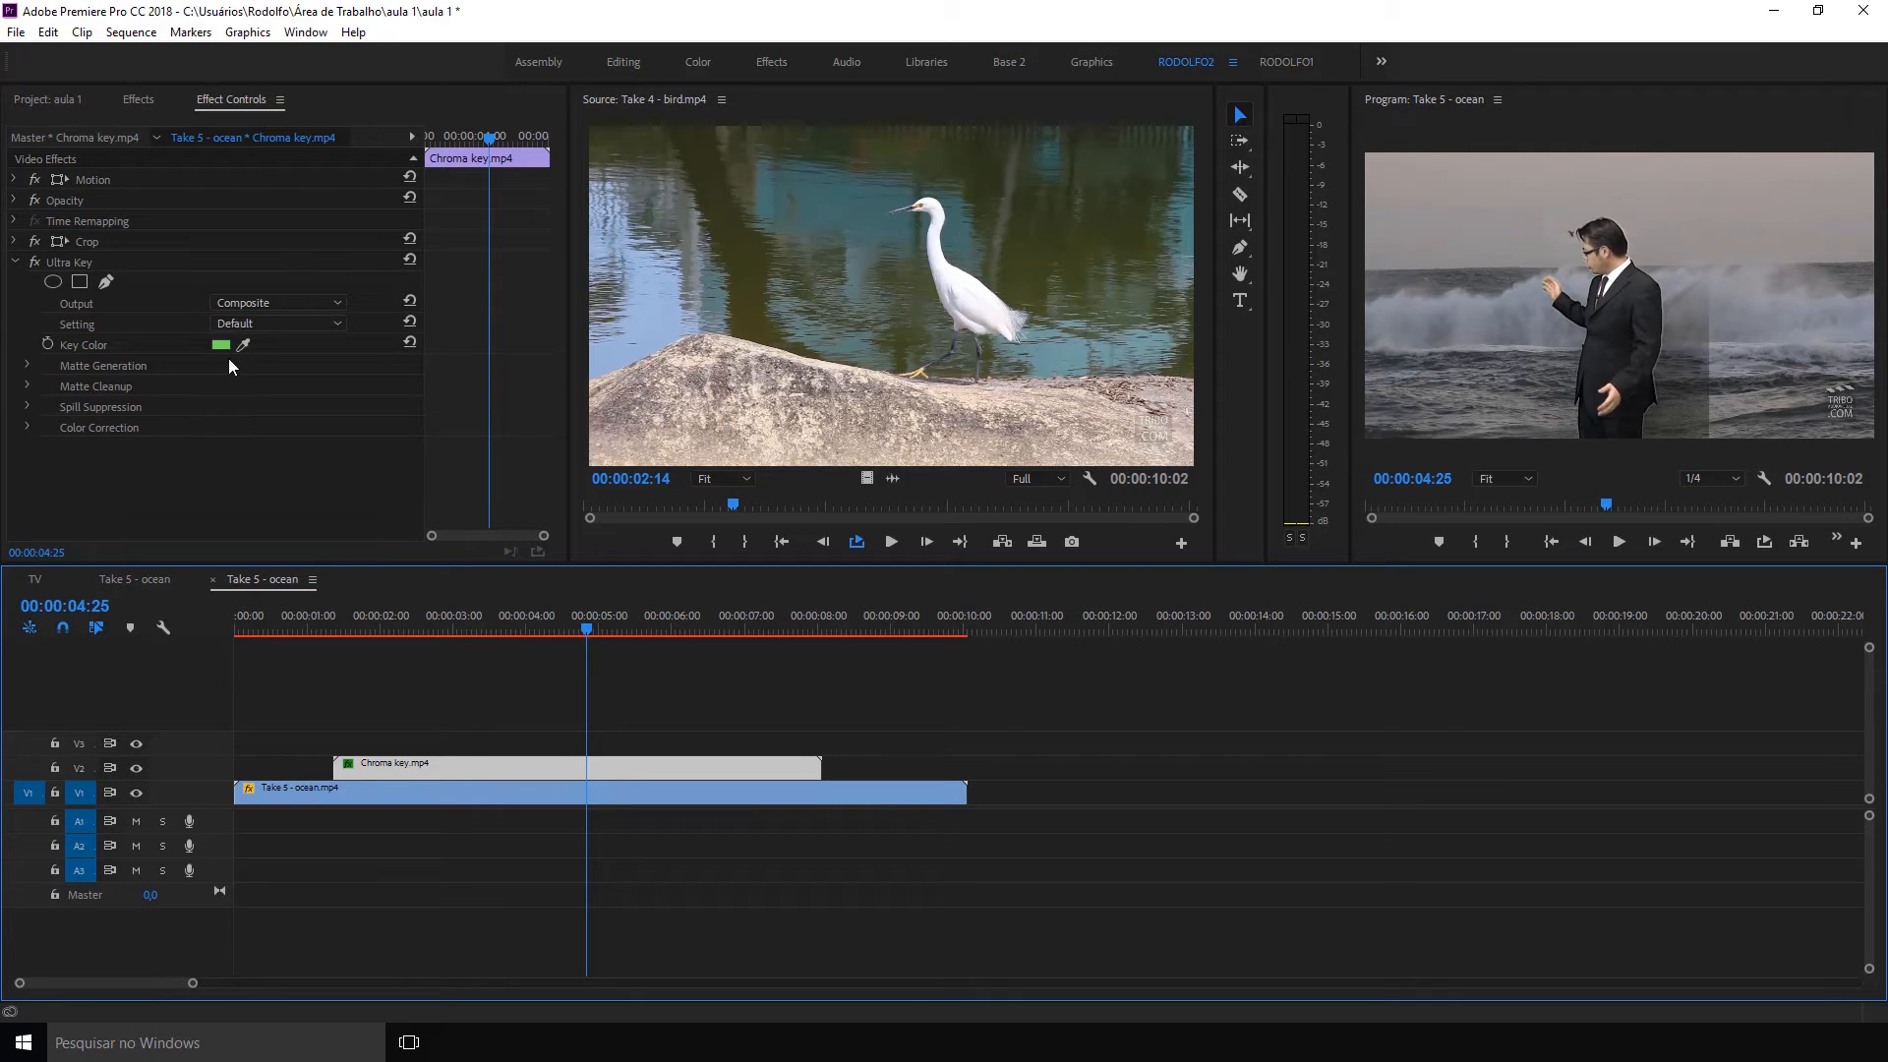
left_click(280, 300)
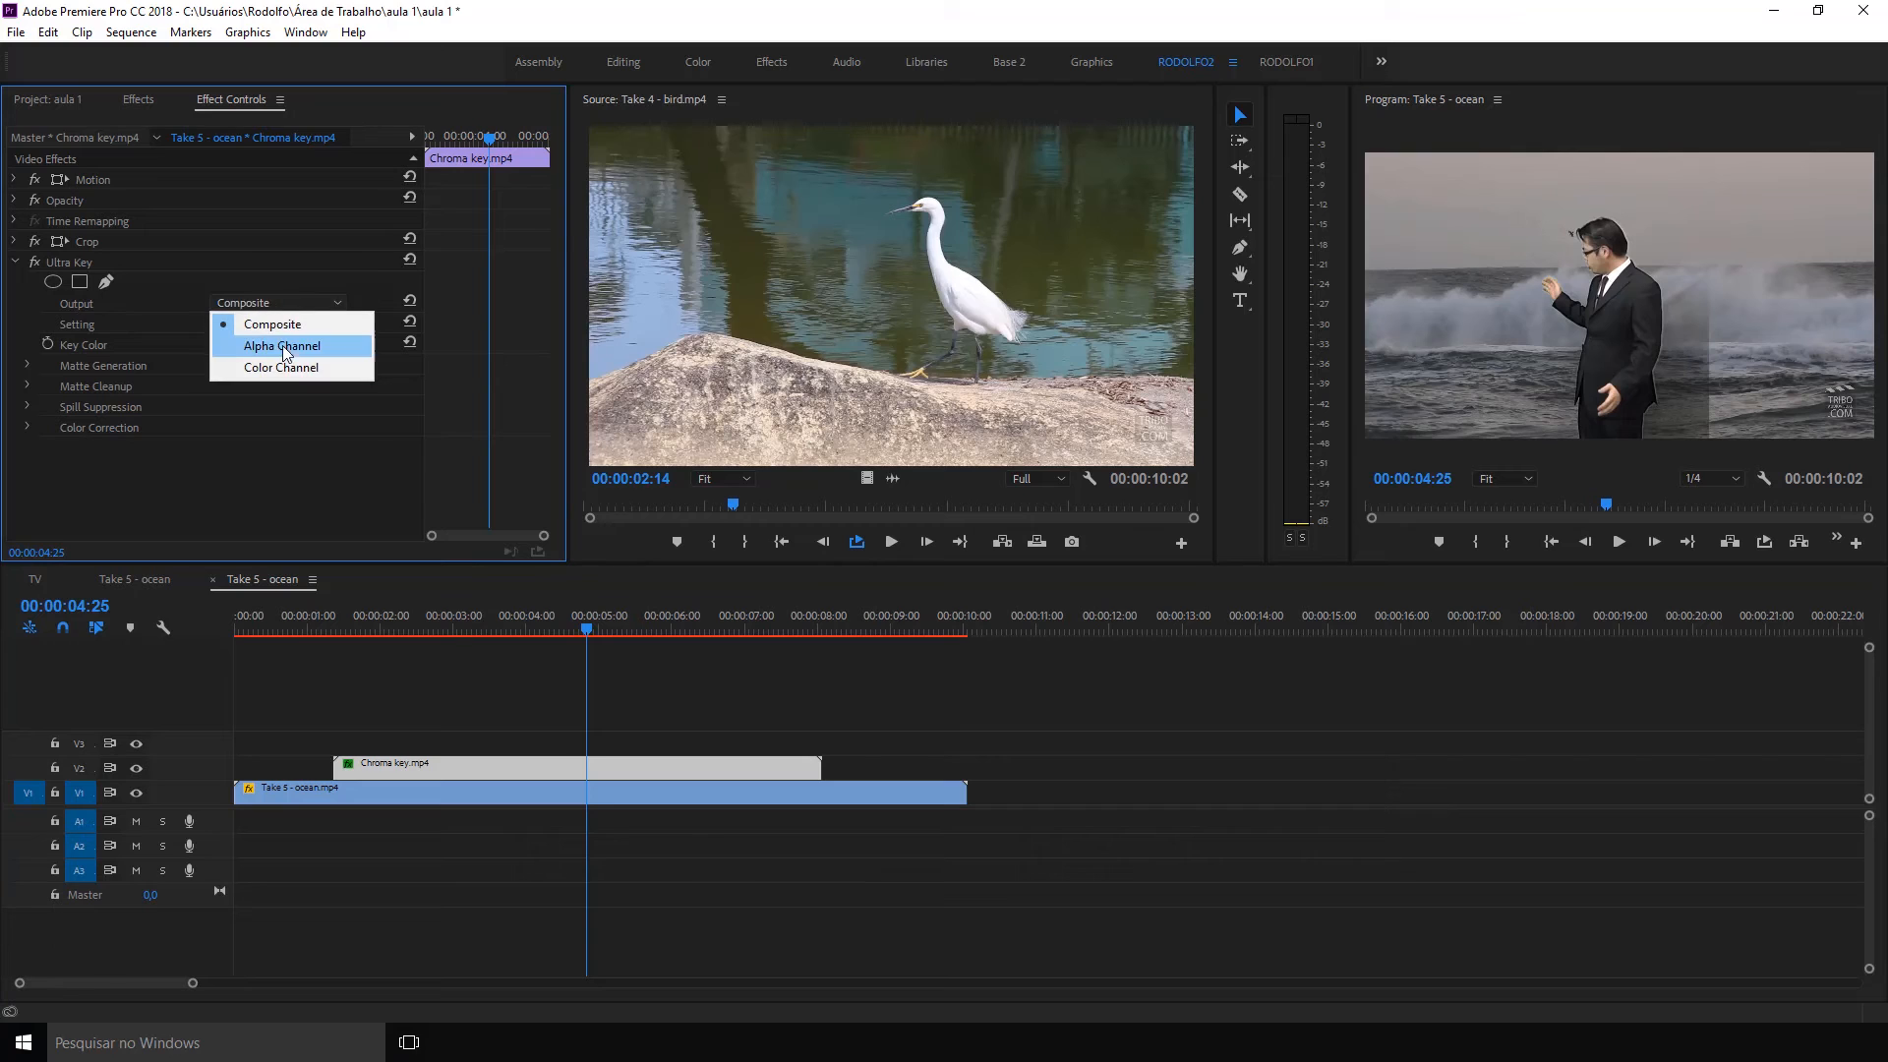
left_click(285, 347)
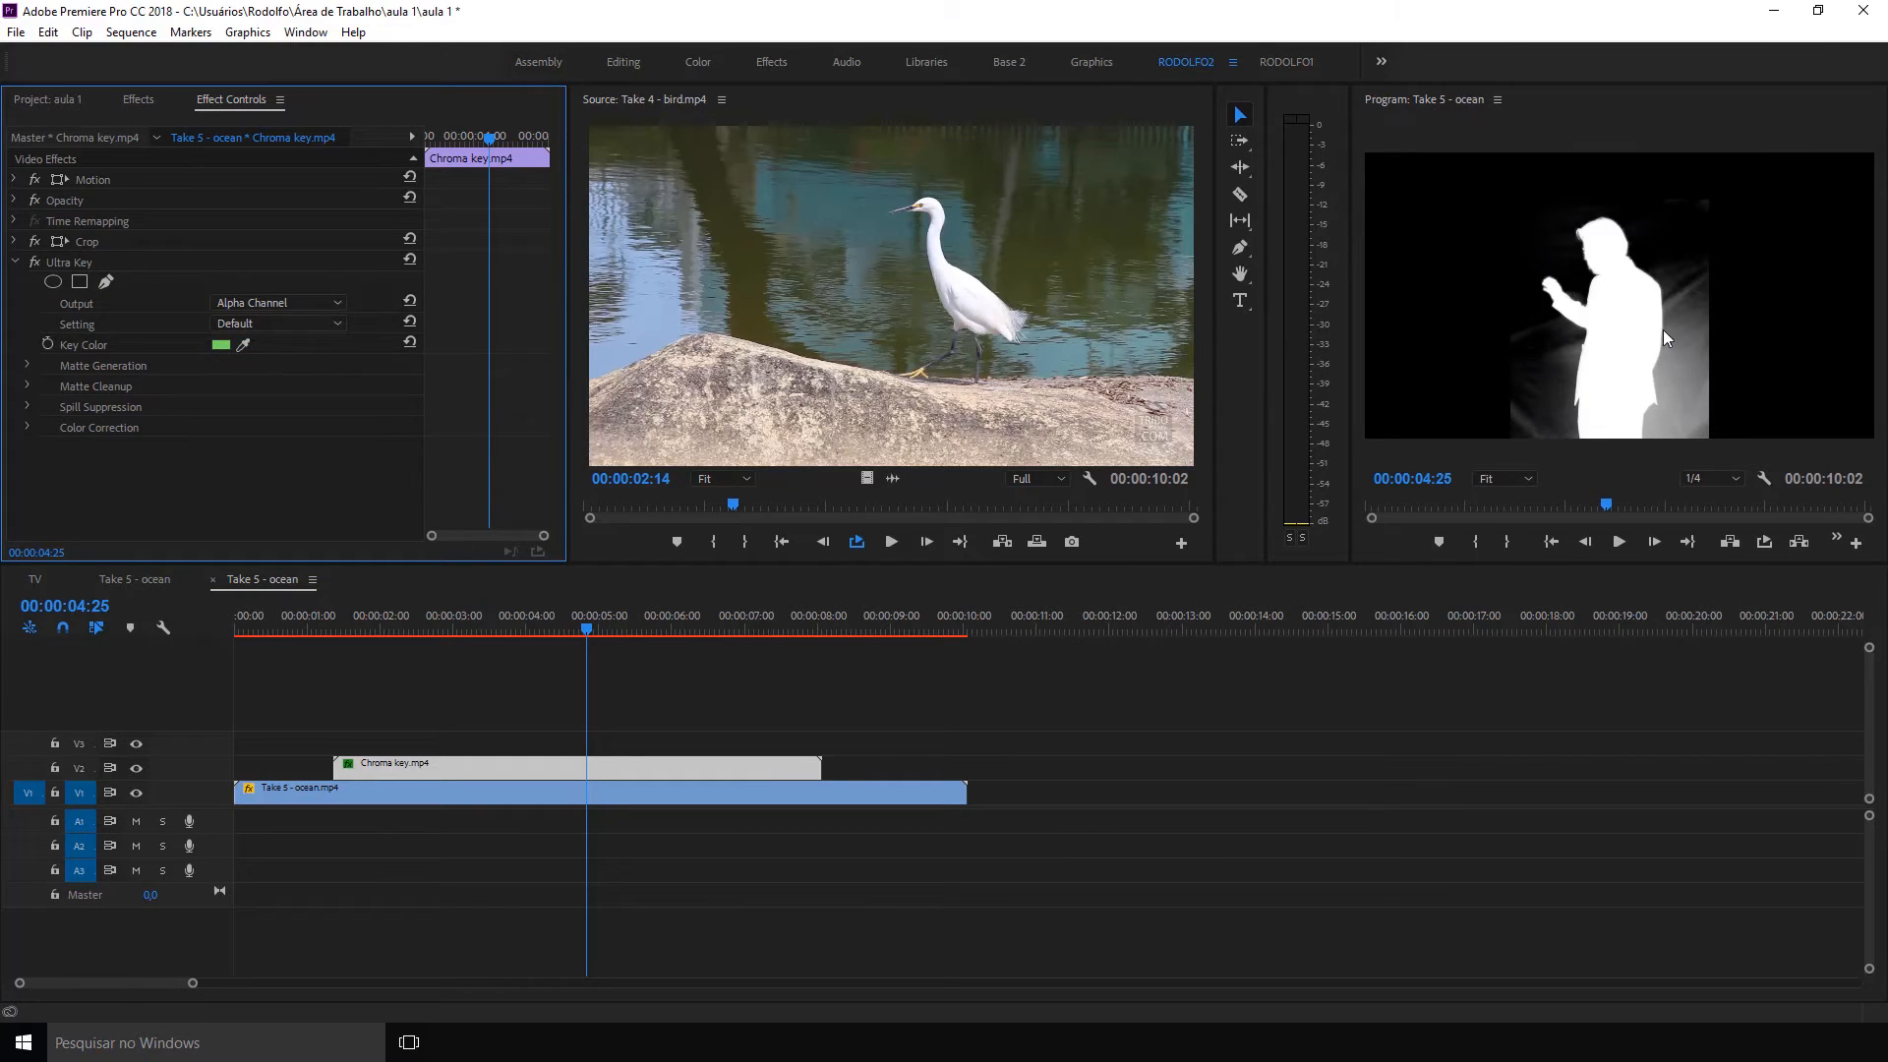
Adjust the Ultra Key Matte Generation to Transparency 30, Highlight 31, Shadow 35, Tolerance 99 and Pedestal 100 for a clean silhouette
left_click(28, 366)
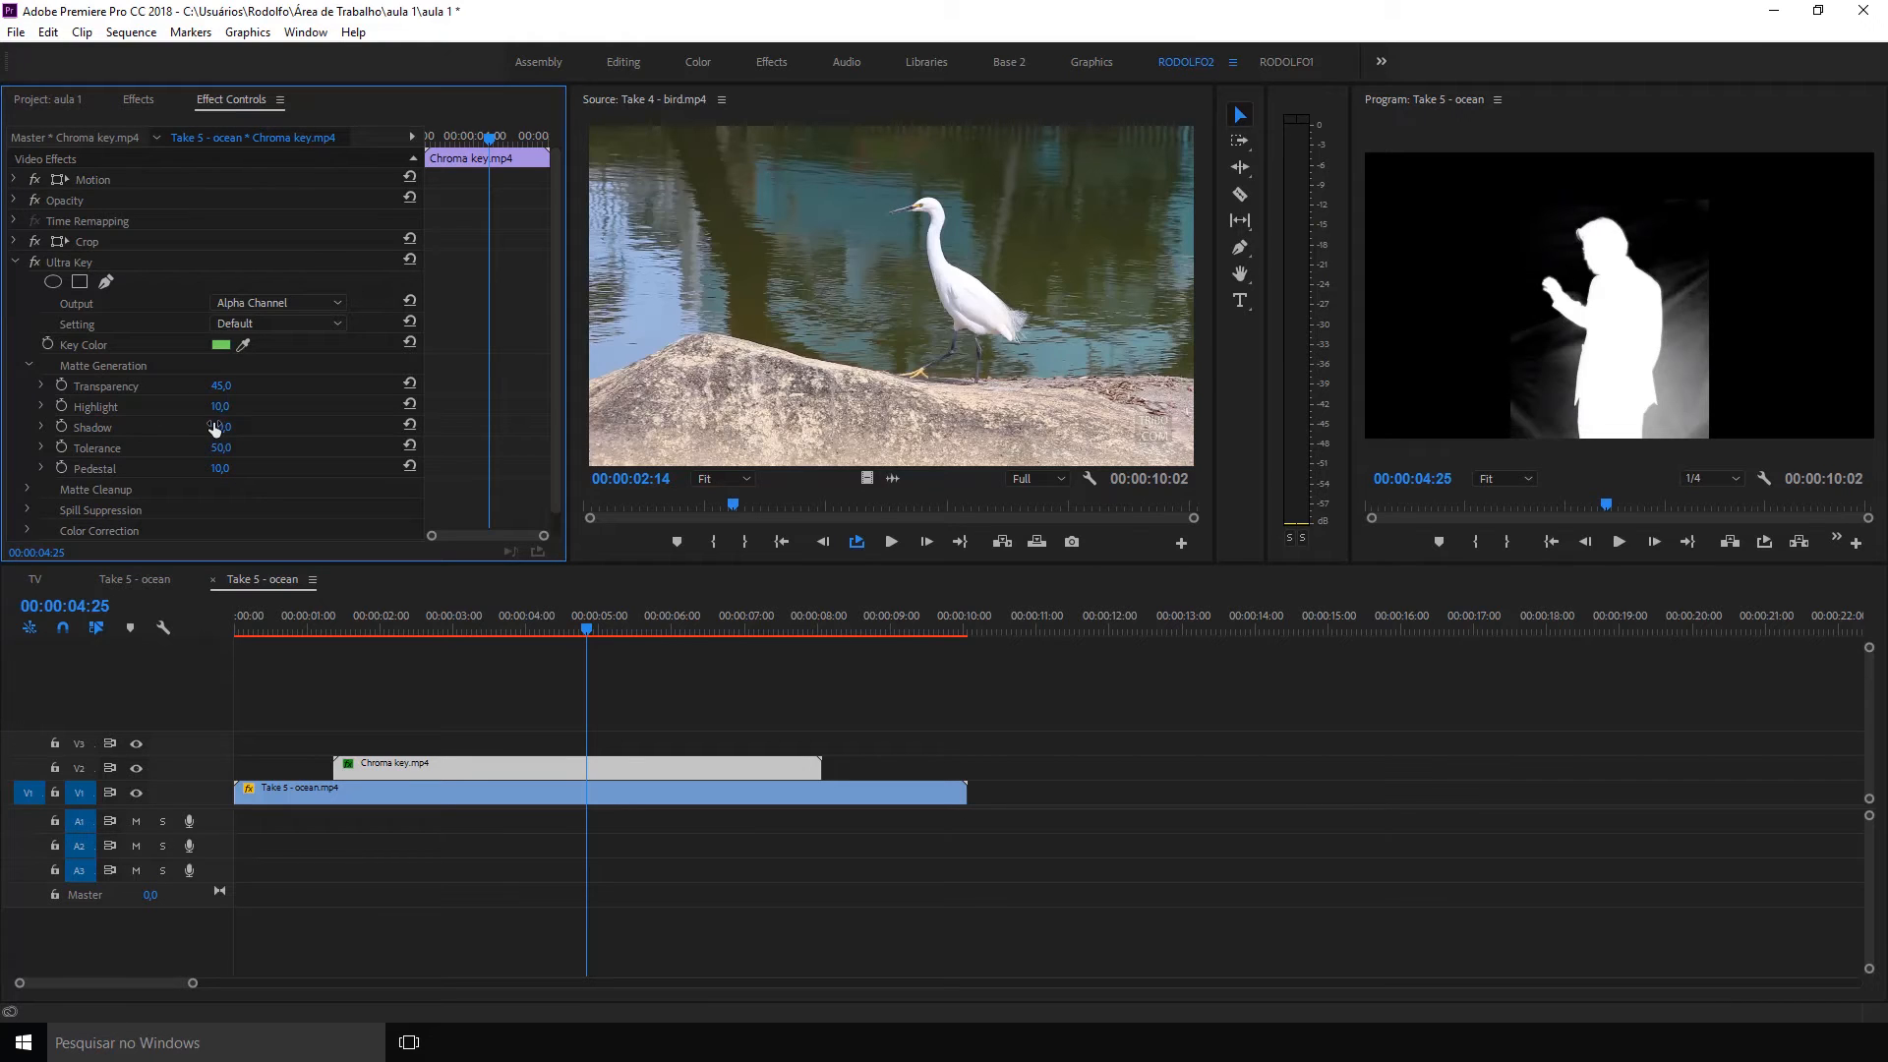
left_click_drag(221, 433, 270, 433)
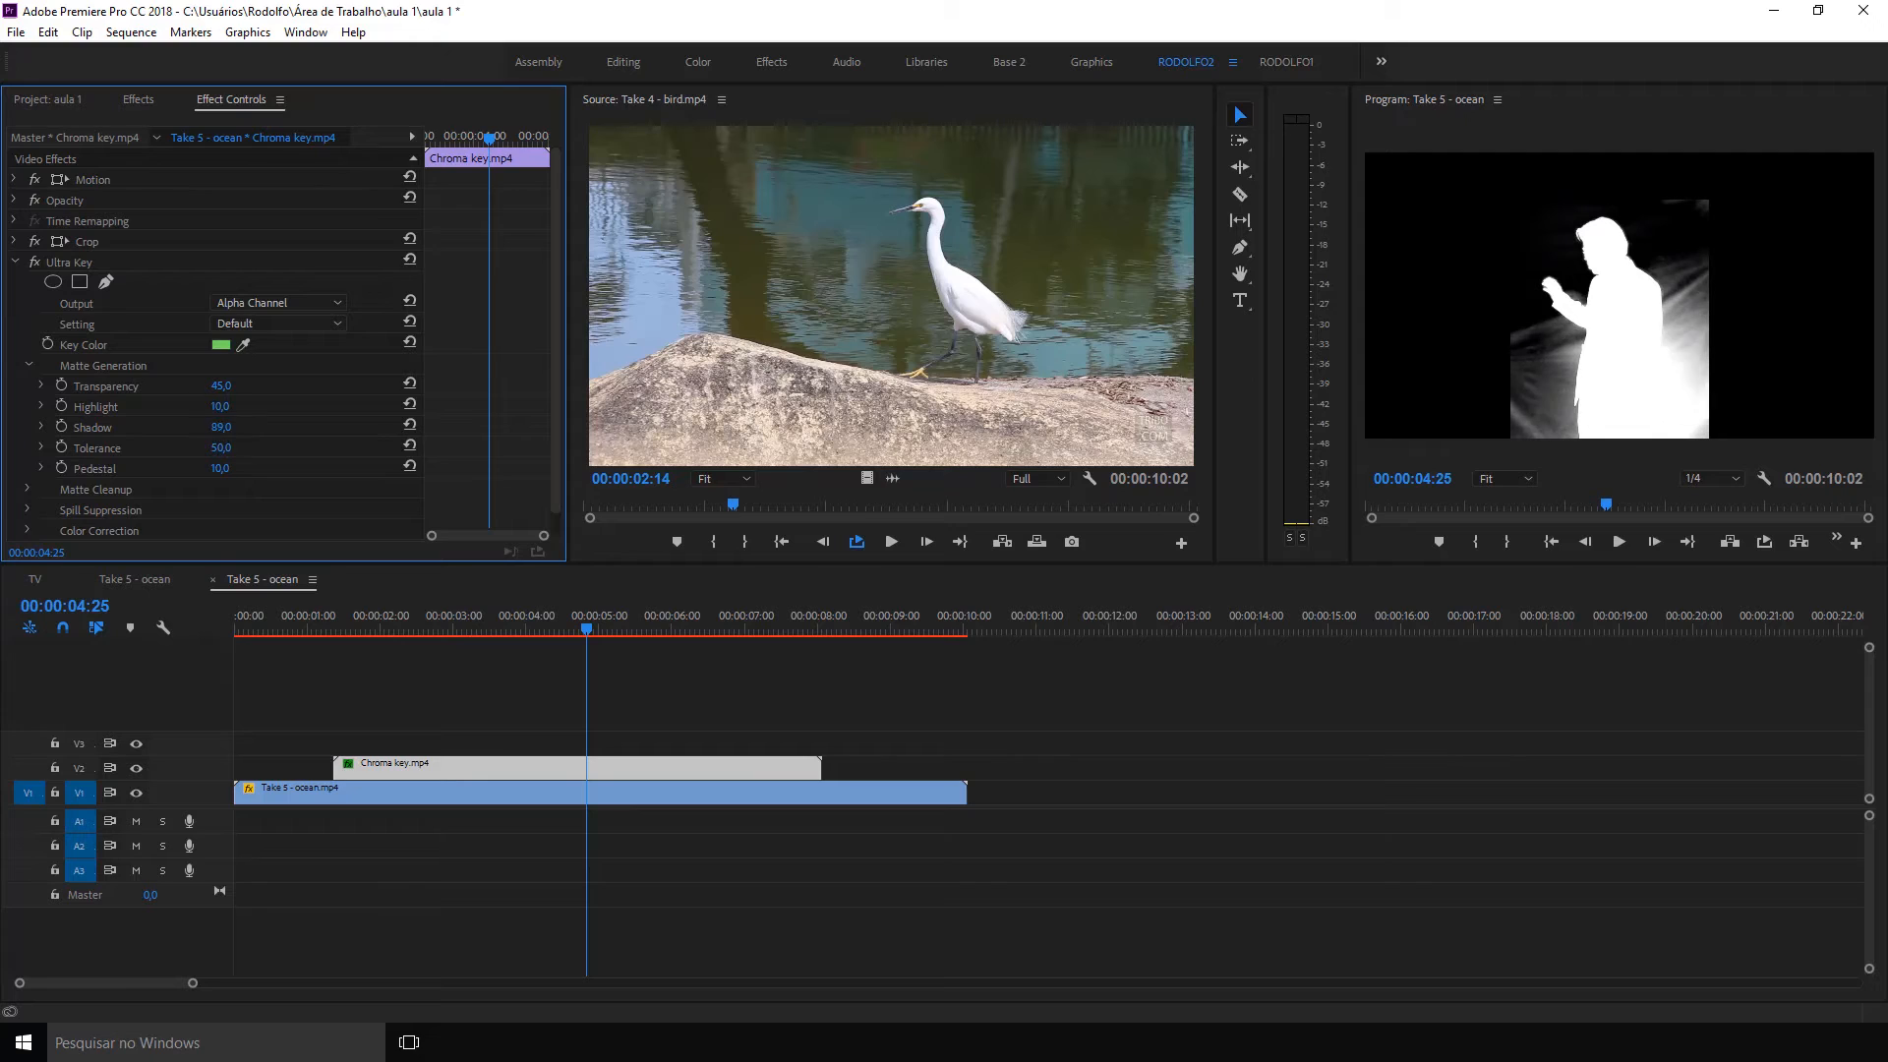
left_click_drag(222, 427, 129, 427)
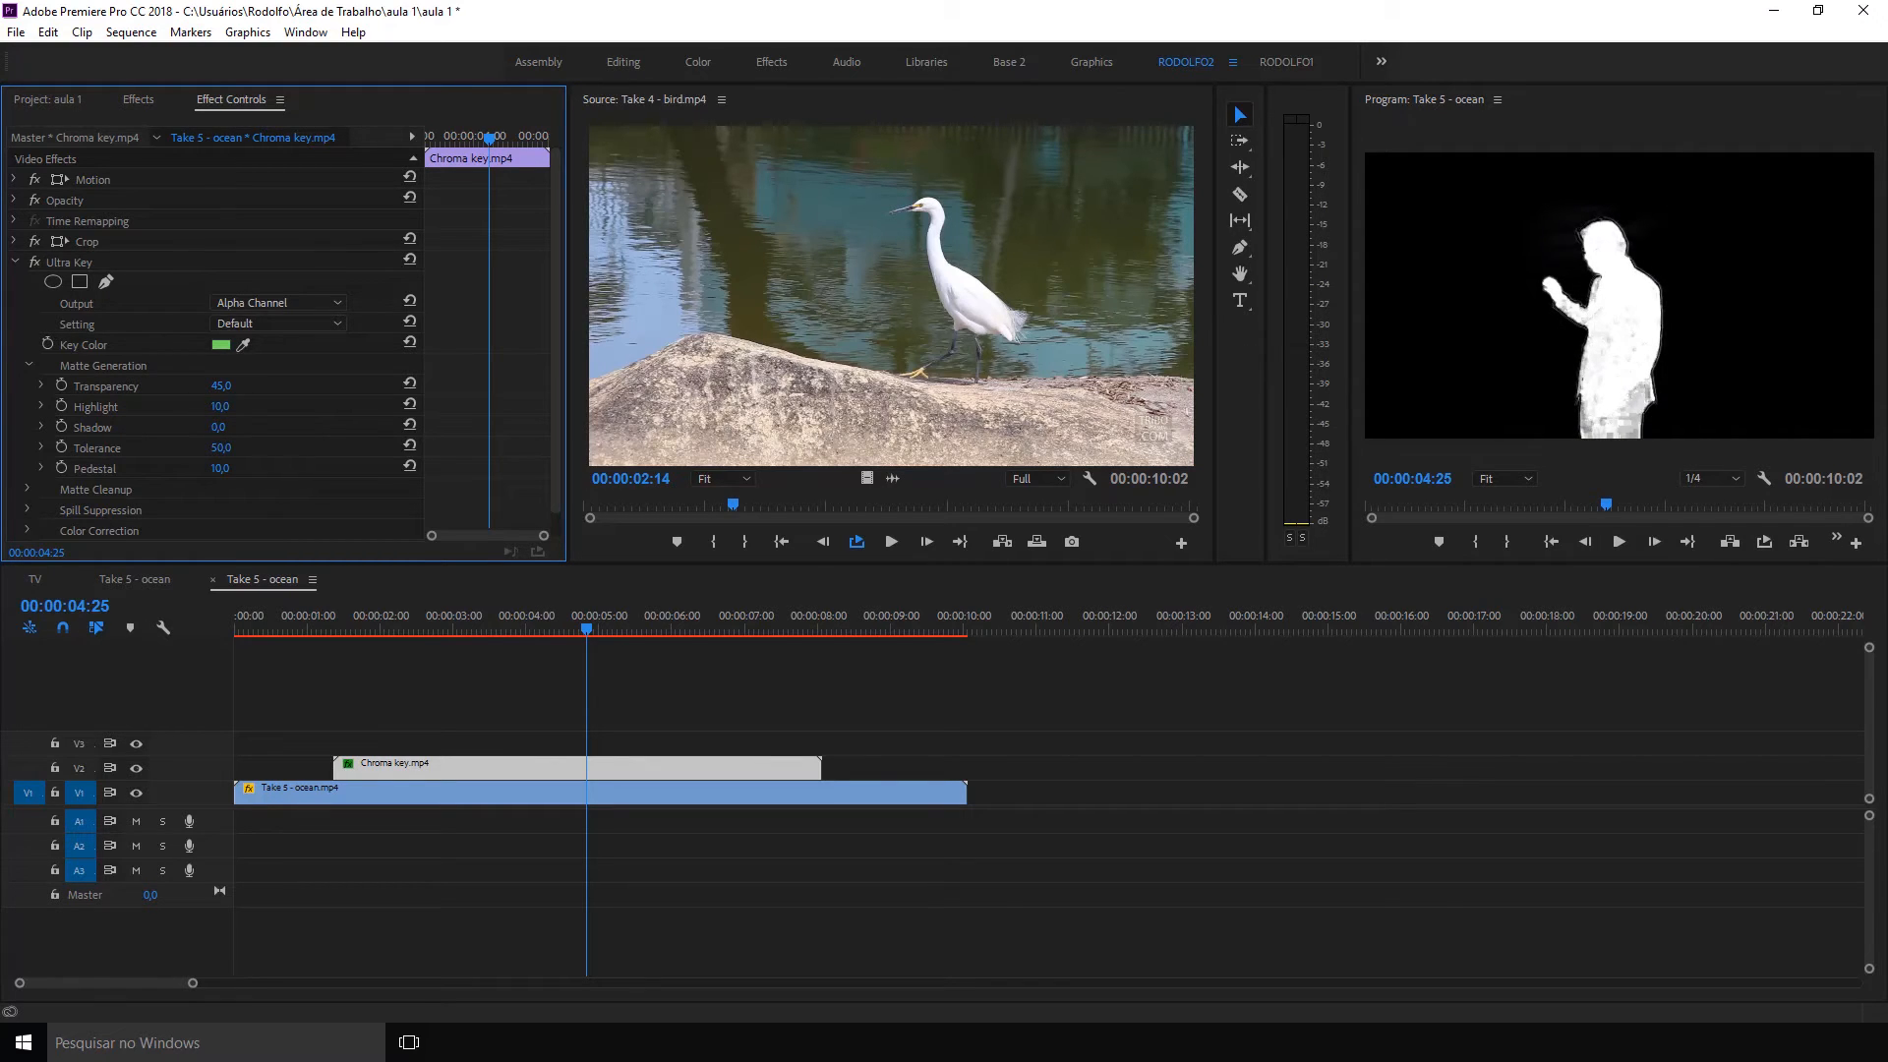
left_click_drag(129, 427, 225, 418)
mouse_move(235, 467)
left_mouse_down()
mouse_move(287, 467)
mouse_move(256, 467)
left_mouse_up()
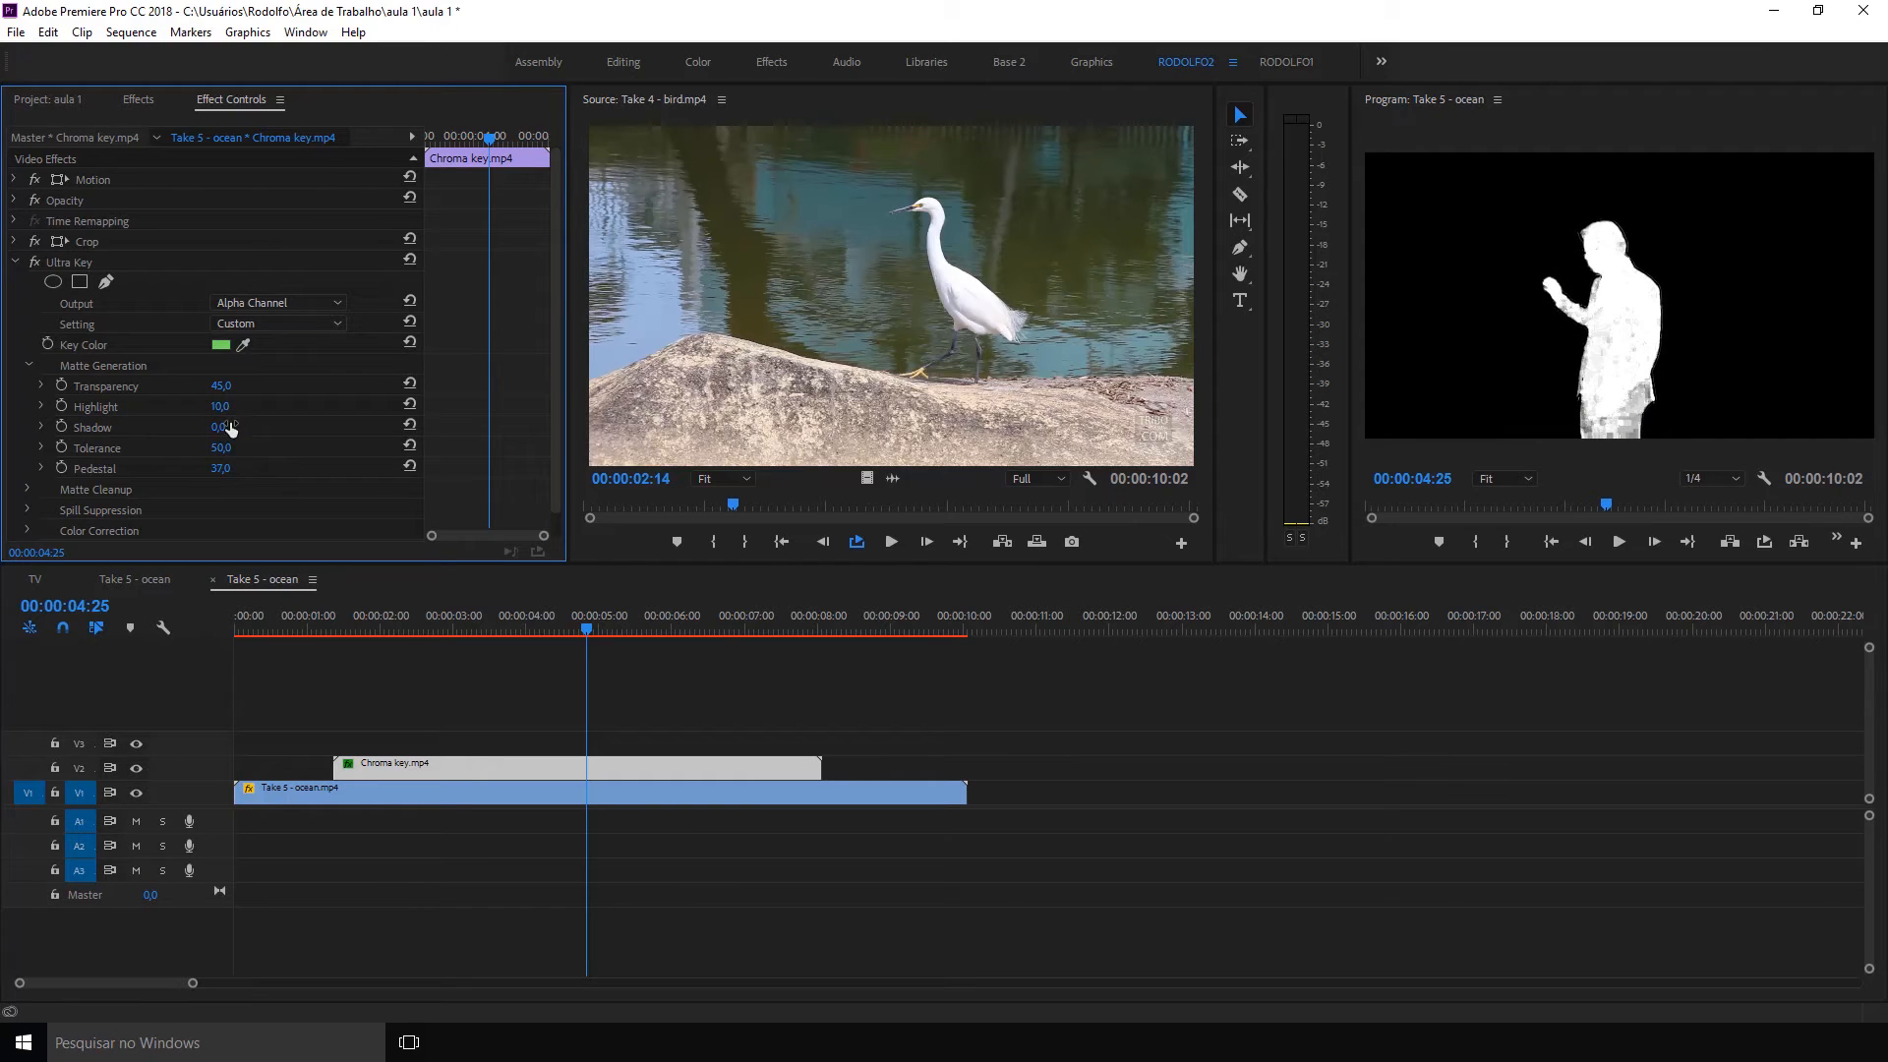
mouse_move(218, 427)
left_mouse_down()
mouse_move(280, 426)
mouse_move(246, 473)
mouse_move(286, 473)
mouse_move(194, 426)
mouse_move(309, 407)
mouse_move(197, 407)
left_mouse_up()
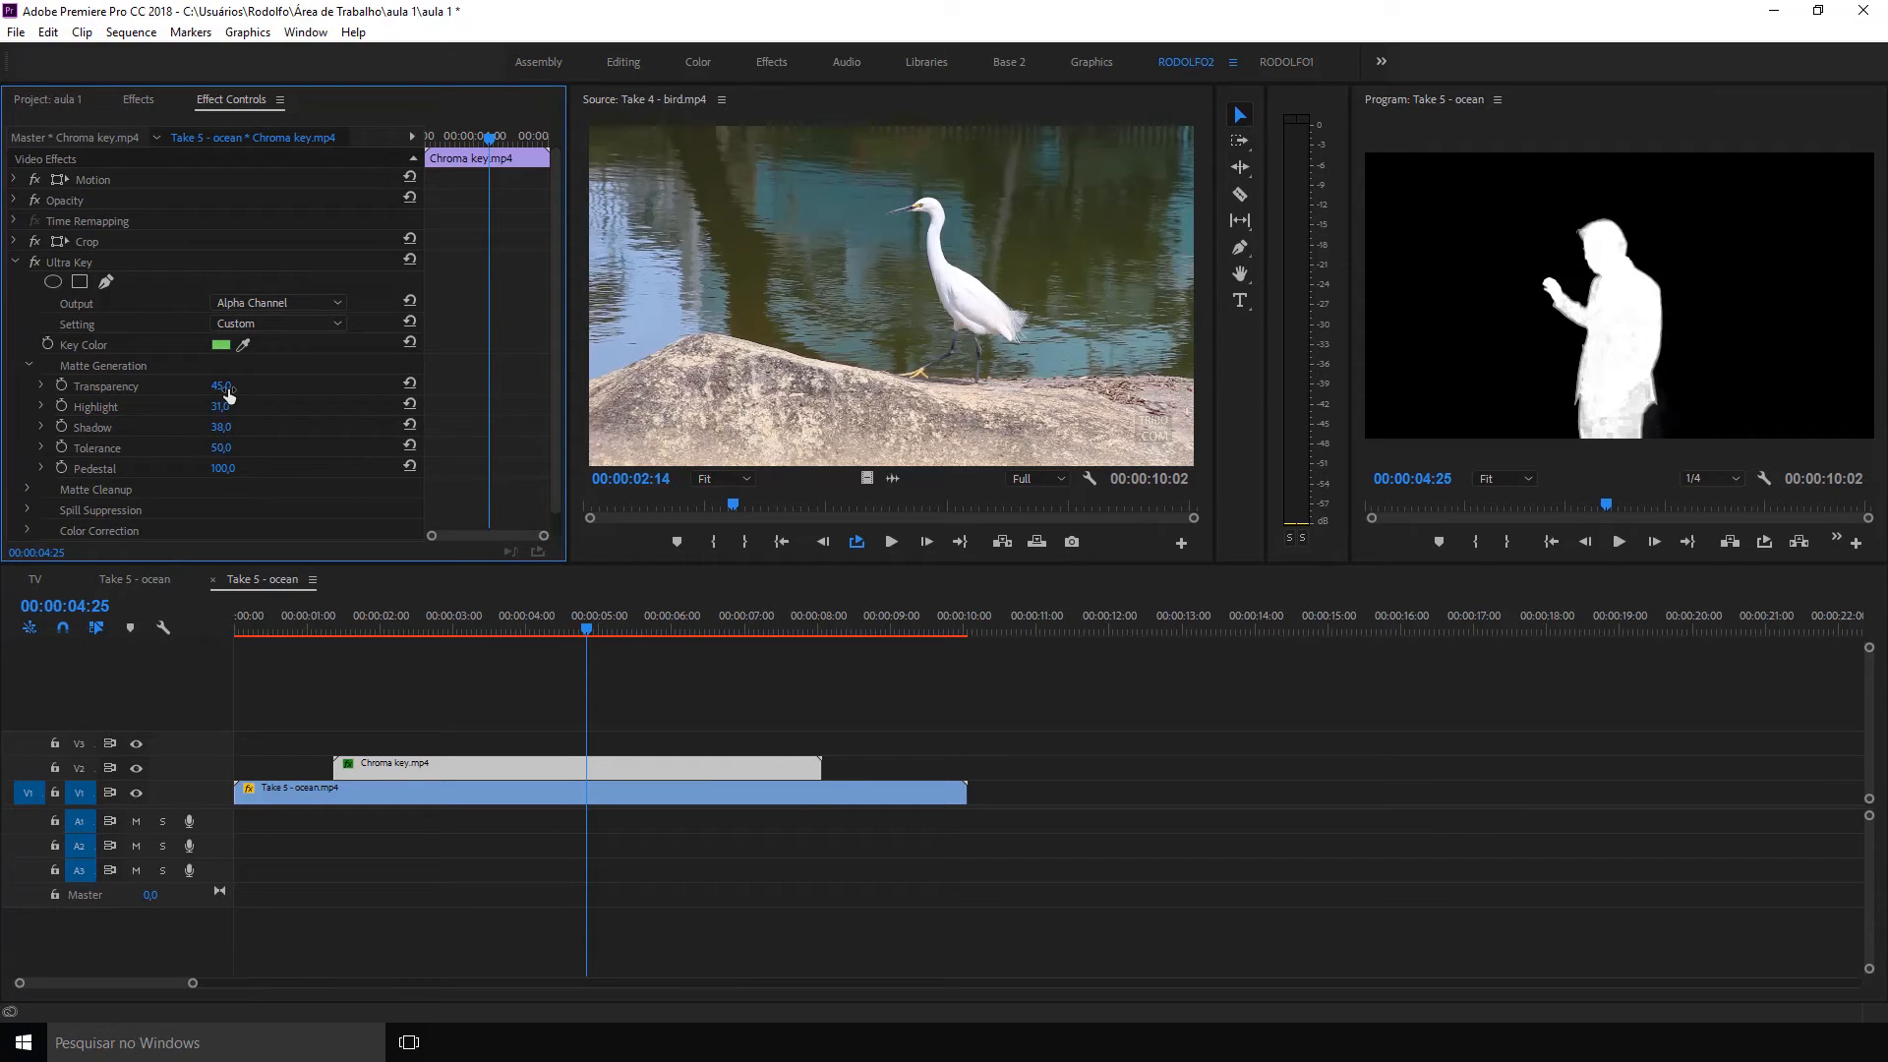
mouse_move(222, 385)
left_mouse_down()
mouse_move(244, 386)
mouse_move(209, 386)
left_mouse_up()
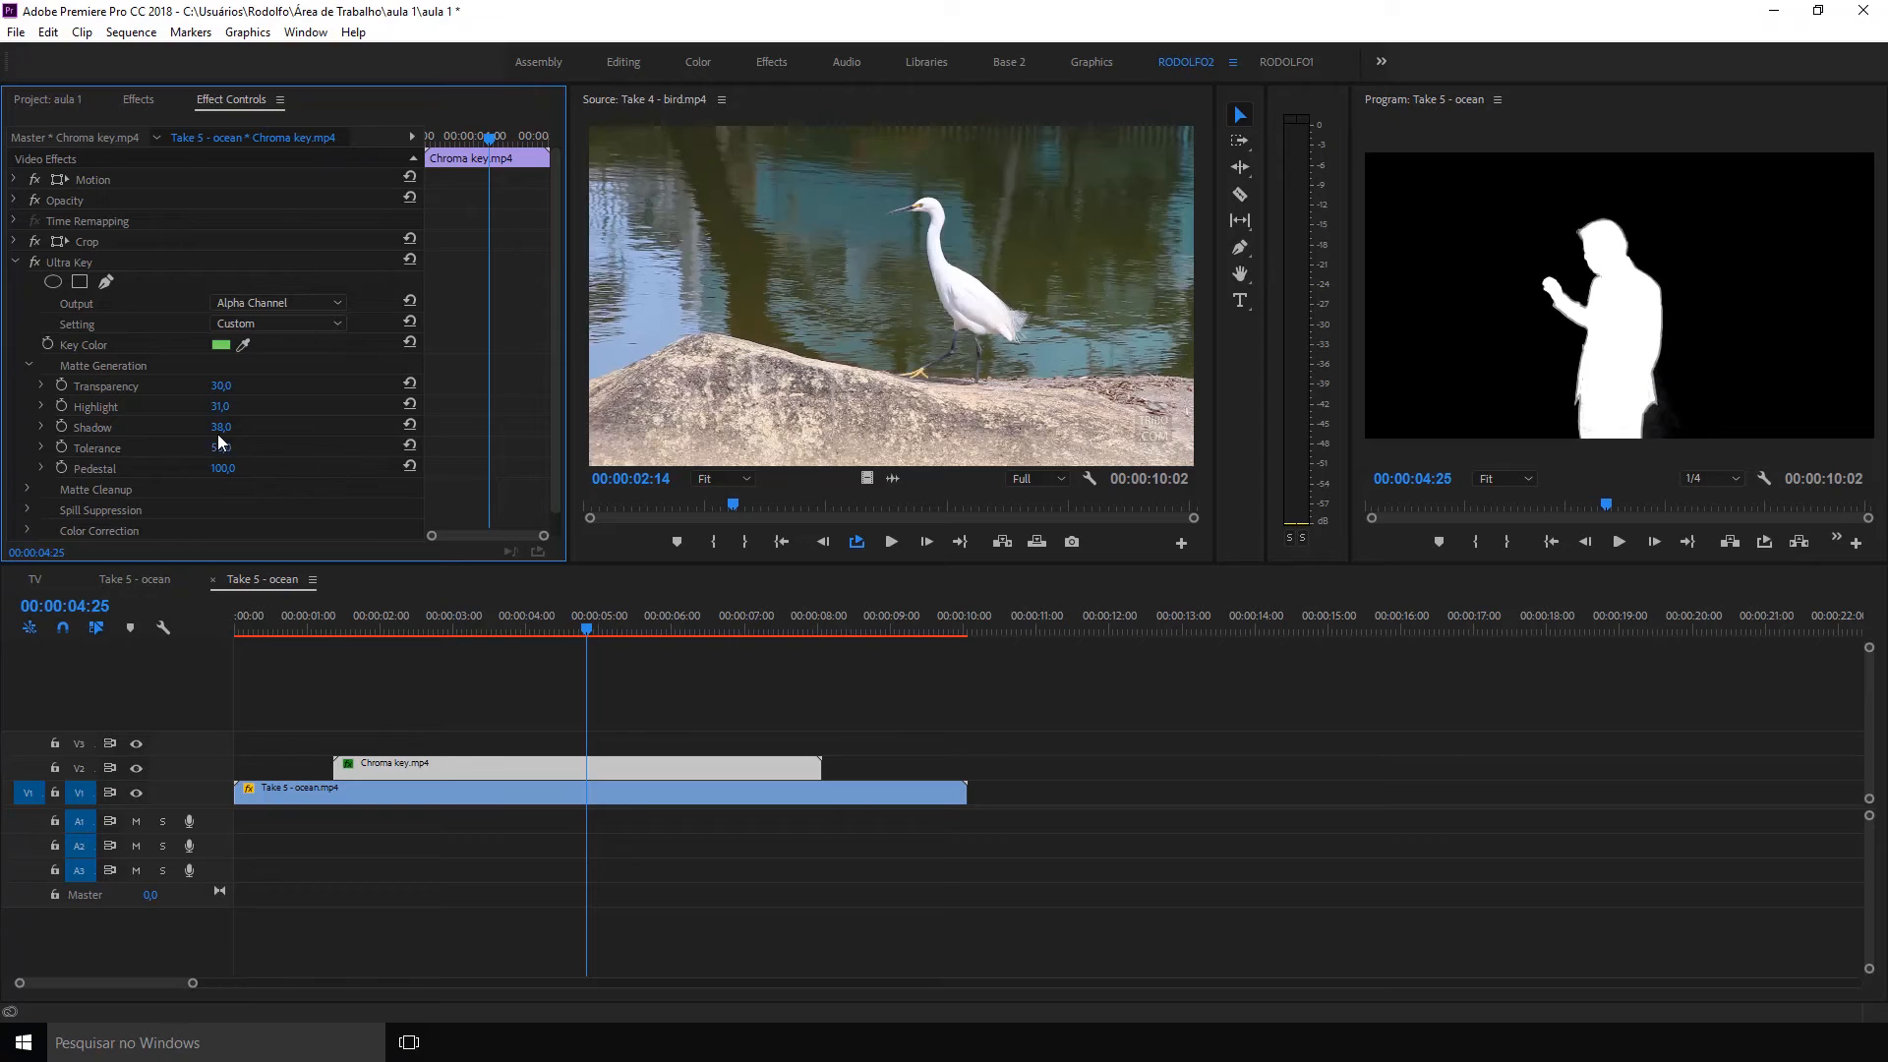
mouse_move(224, 469)
left_mouse_down()
mouse_move(202, 469)
mouse_move(228, 469)
left_mouse_up()
mouse_move(218, 428)
left_mouse_down()
mouse_move(250, 428)
mouse_move(215, 428)
left_mouse_up()
Set the Ultra Key output to Composite and check the keyed presenter at 00:00:06:01
left_click(280, 304)
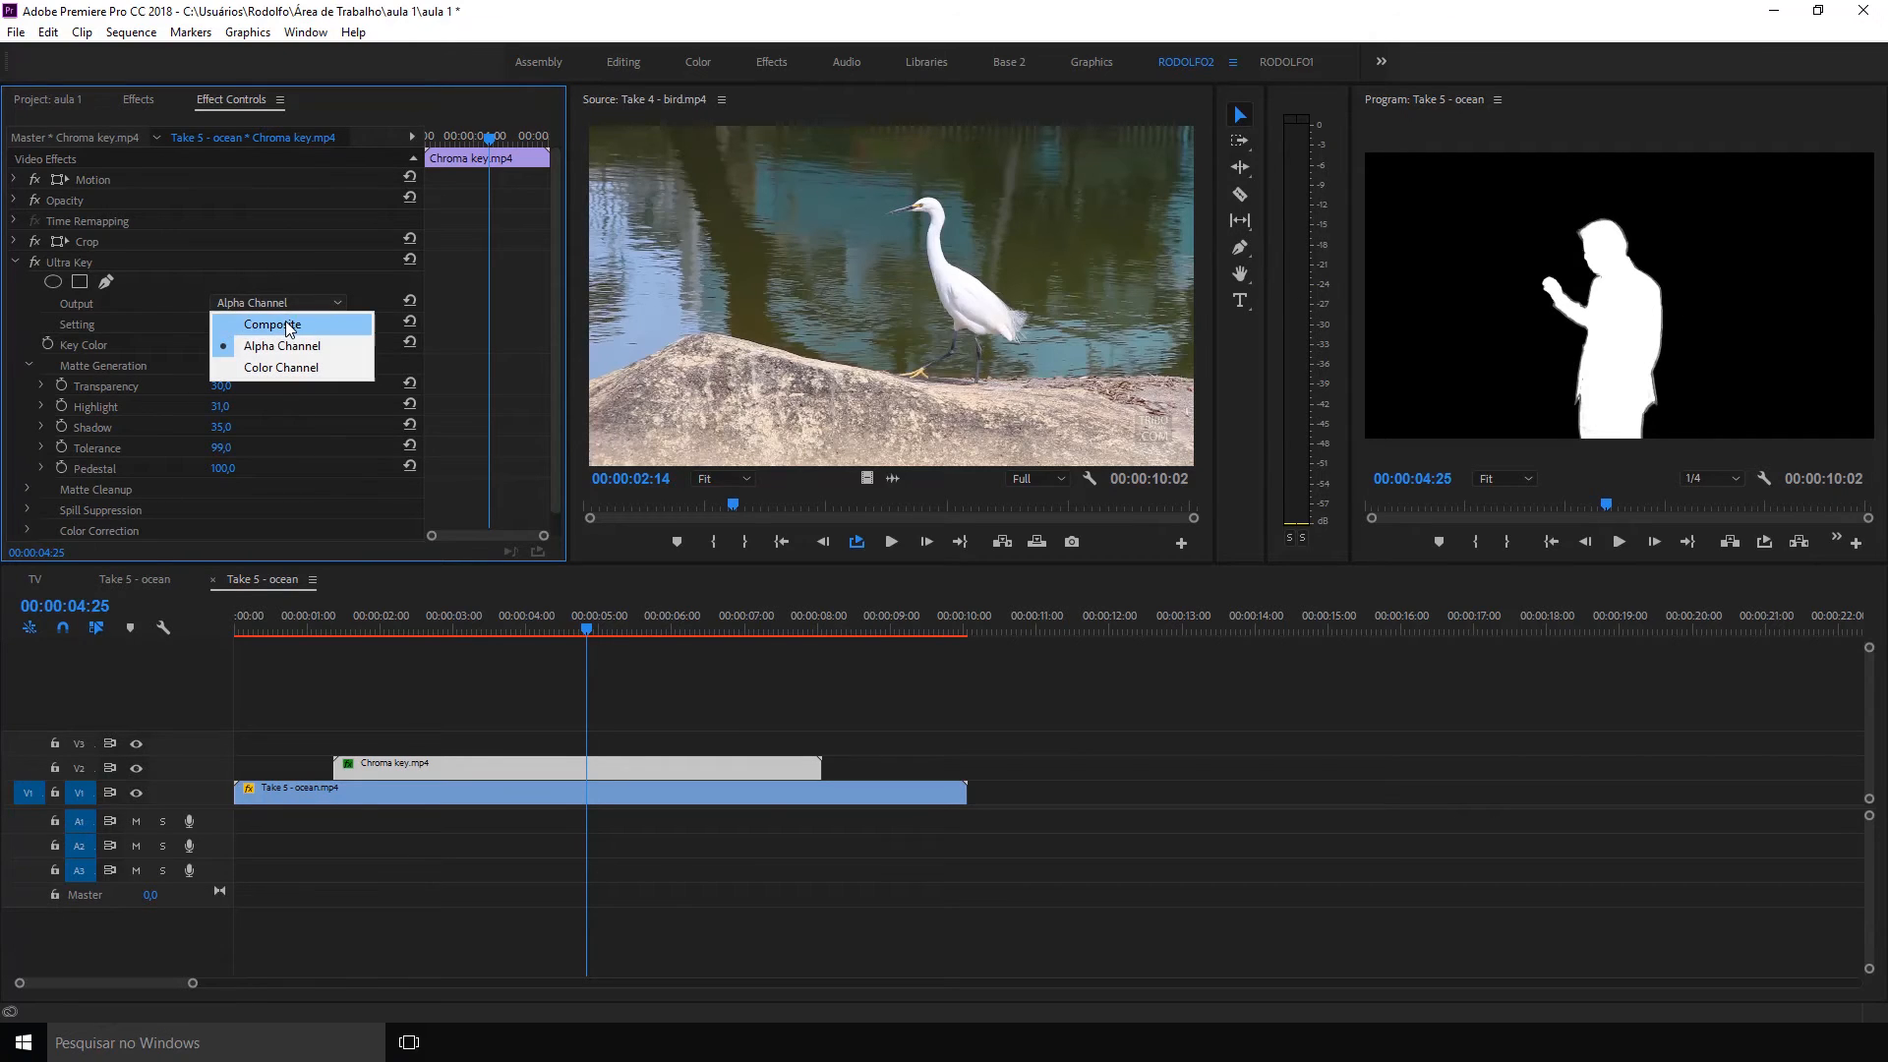
left_click(287, 326)
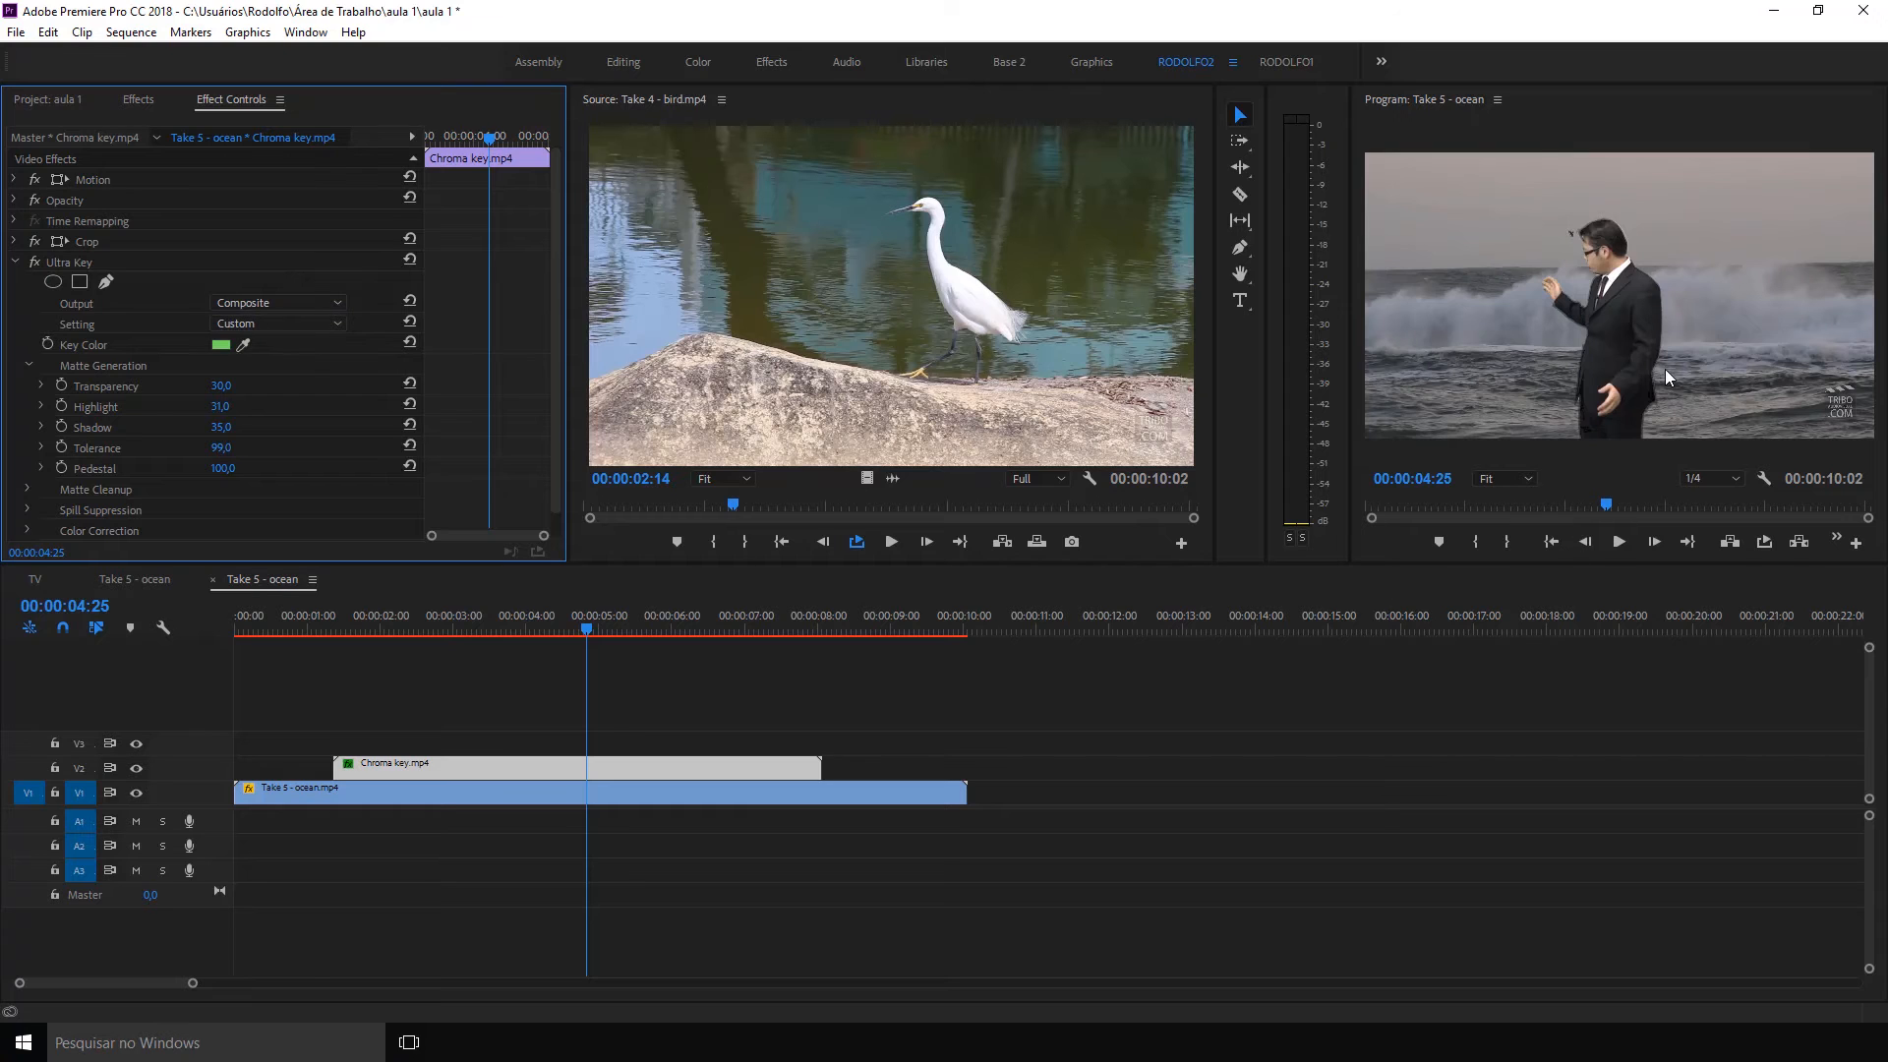
left_click_drag(584, 626, 676, 623)
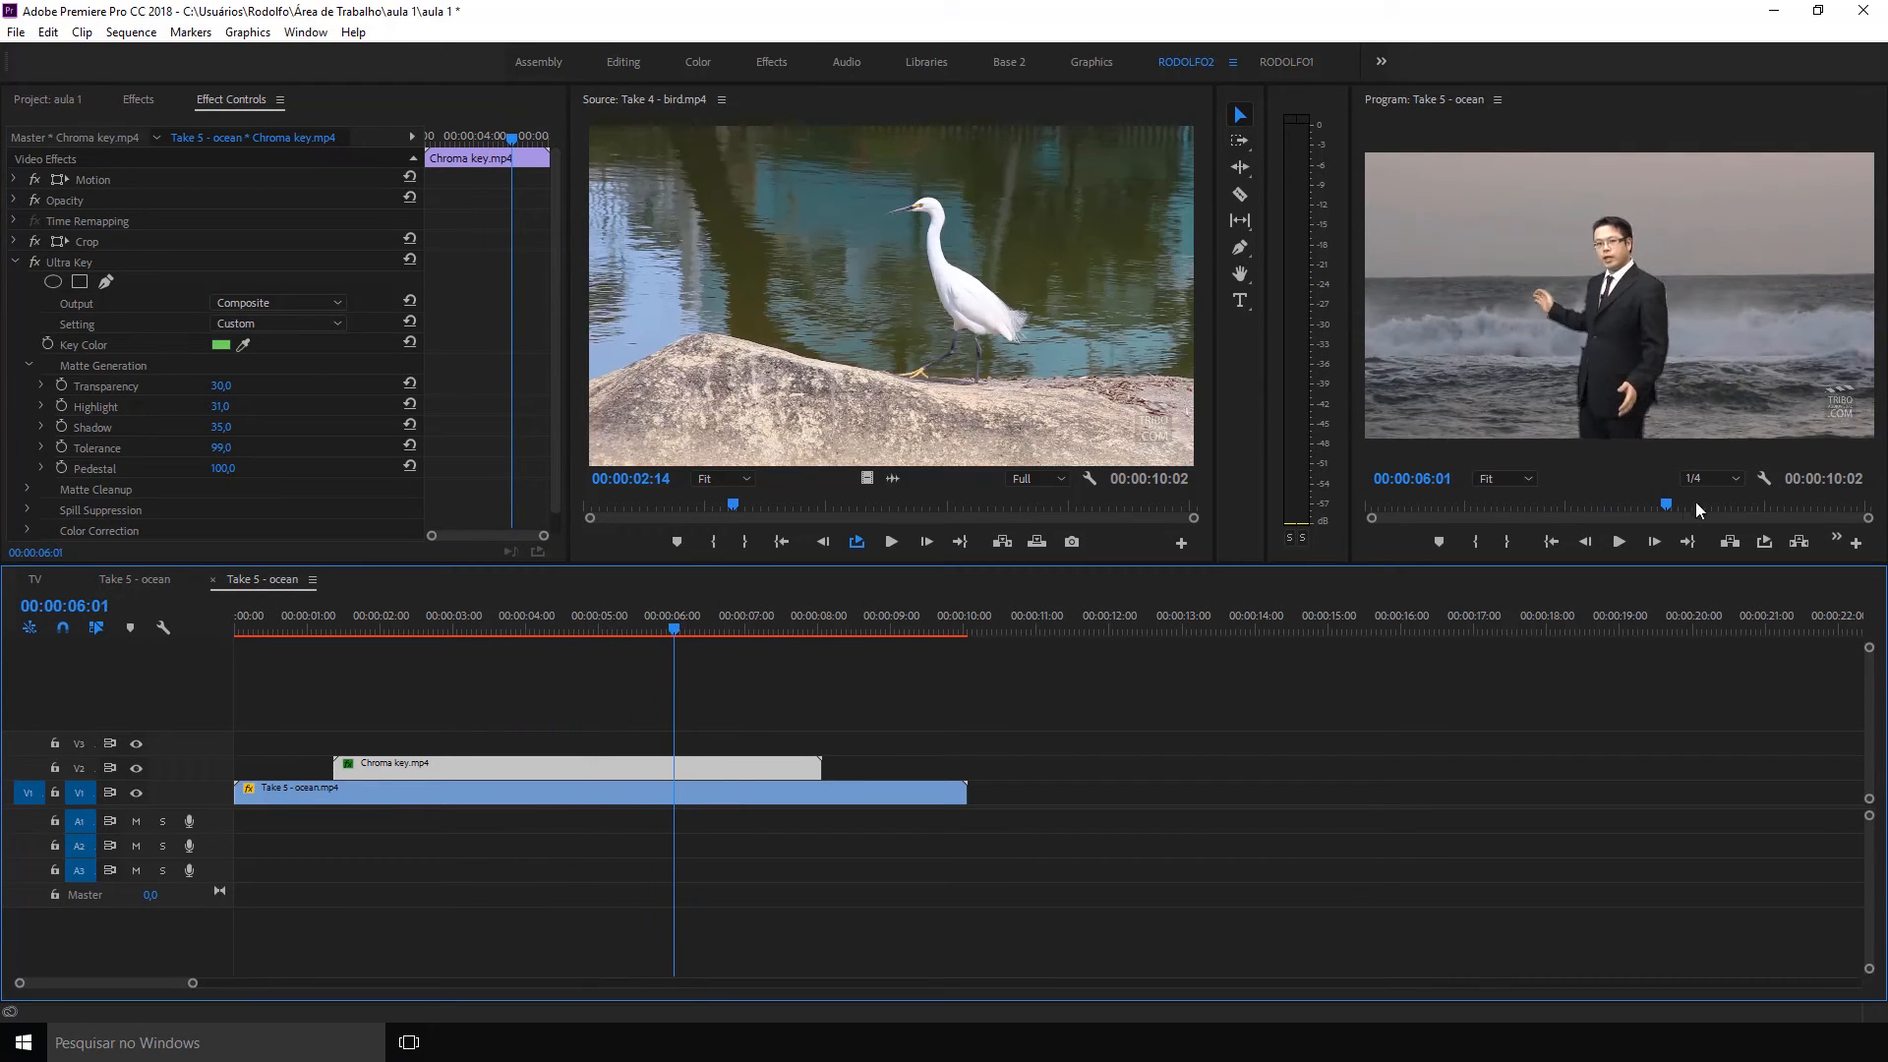
Set the Program monitor's playback resolution to Full and play the keyed section, ending at 00:00:05:24
left_click(1732, 479)
left_click(1726, 498)
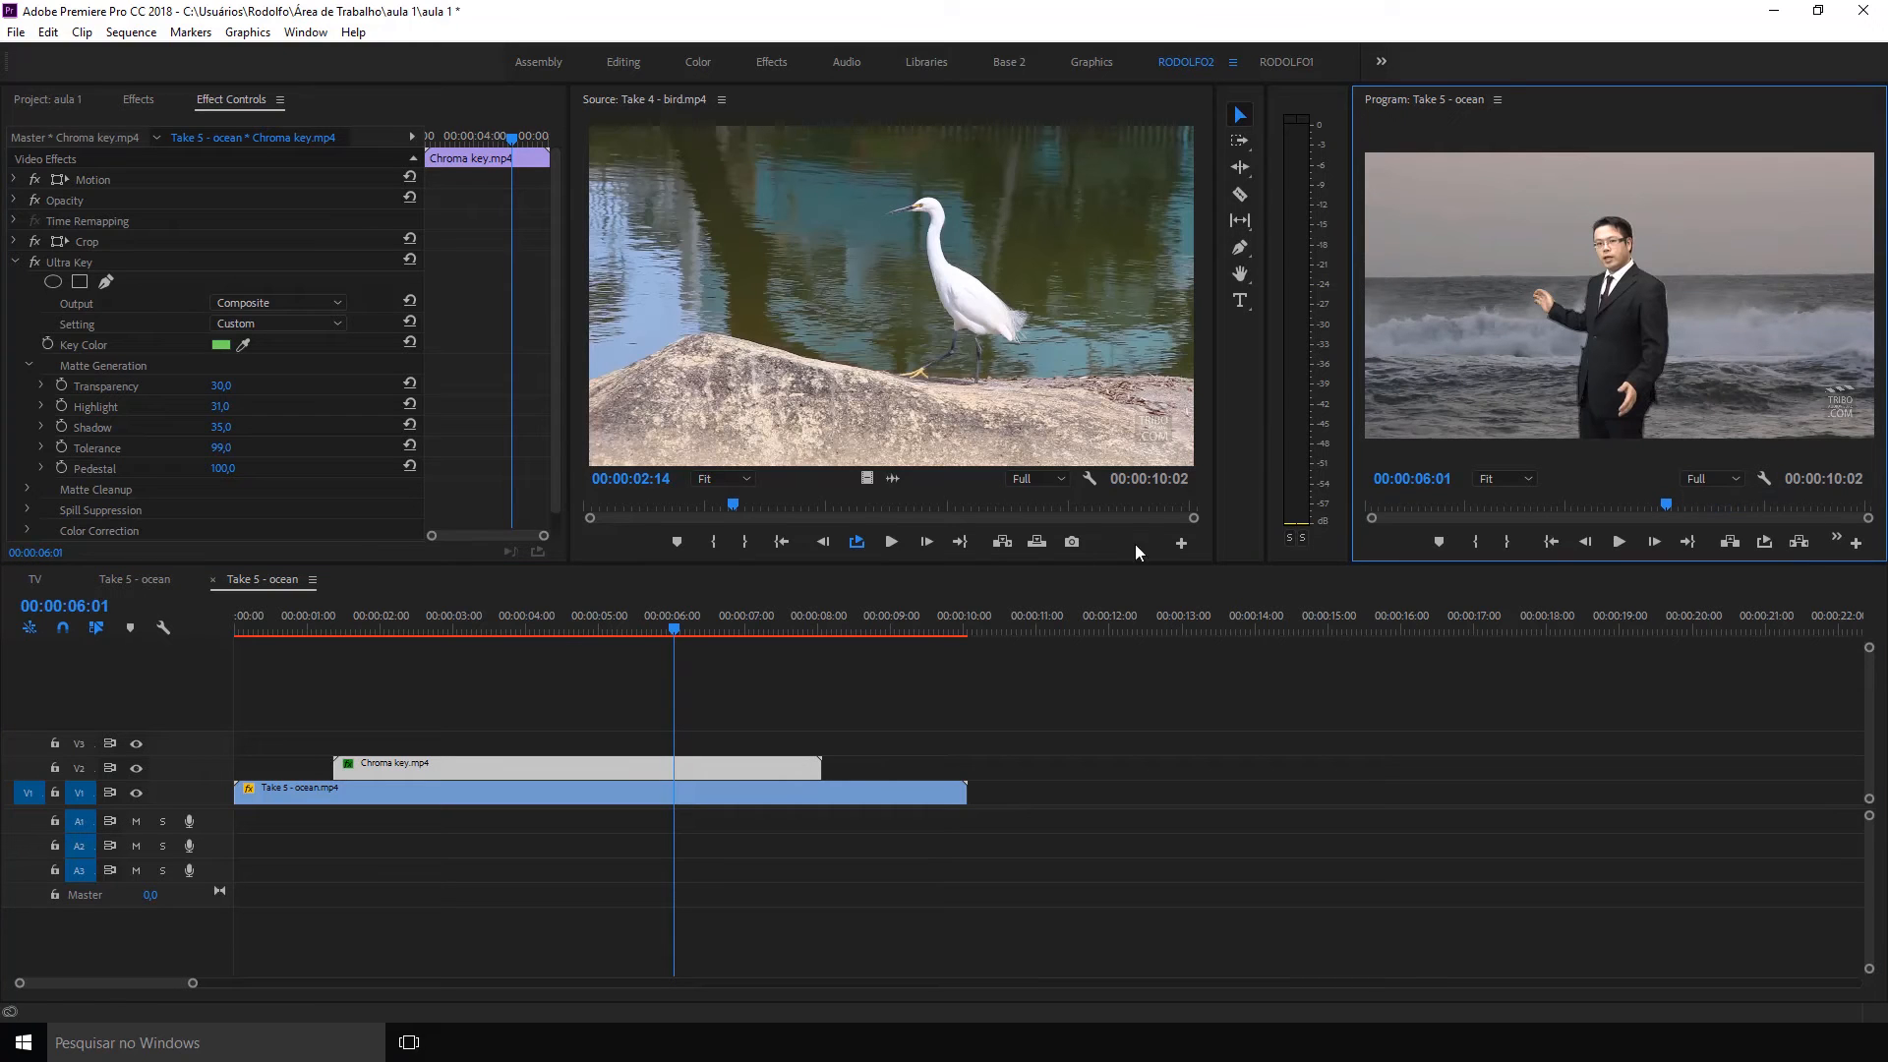
left_click_drag(658, 623, 481, 629)
key("space")
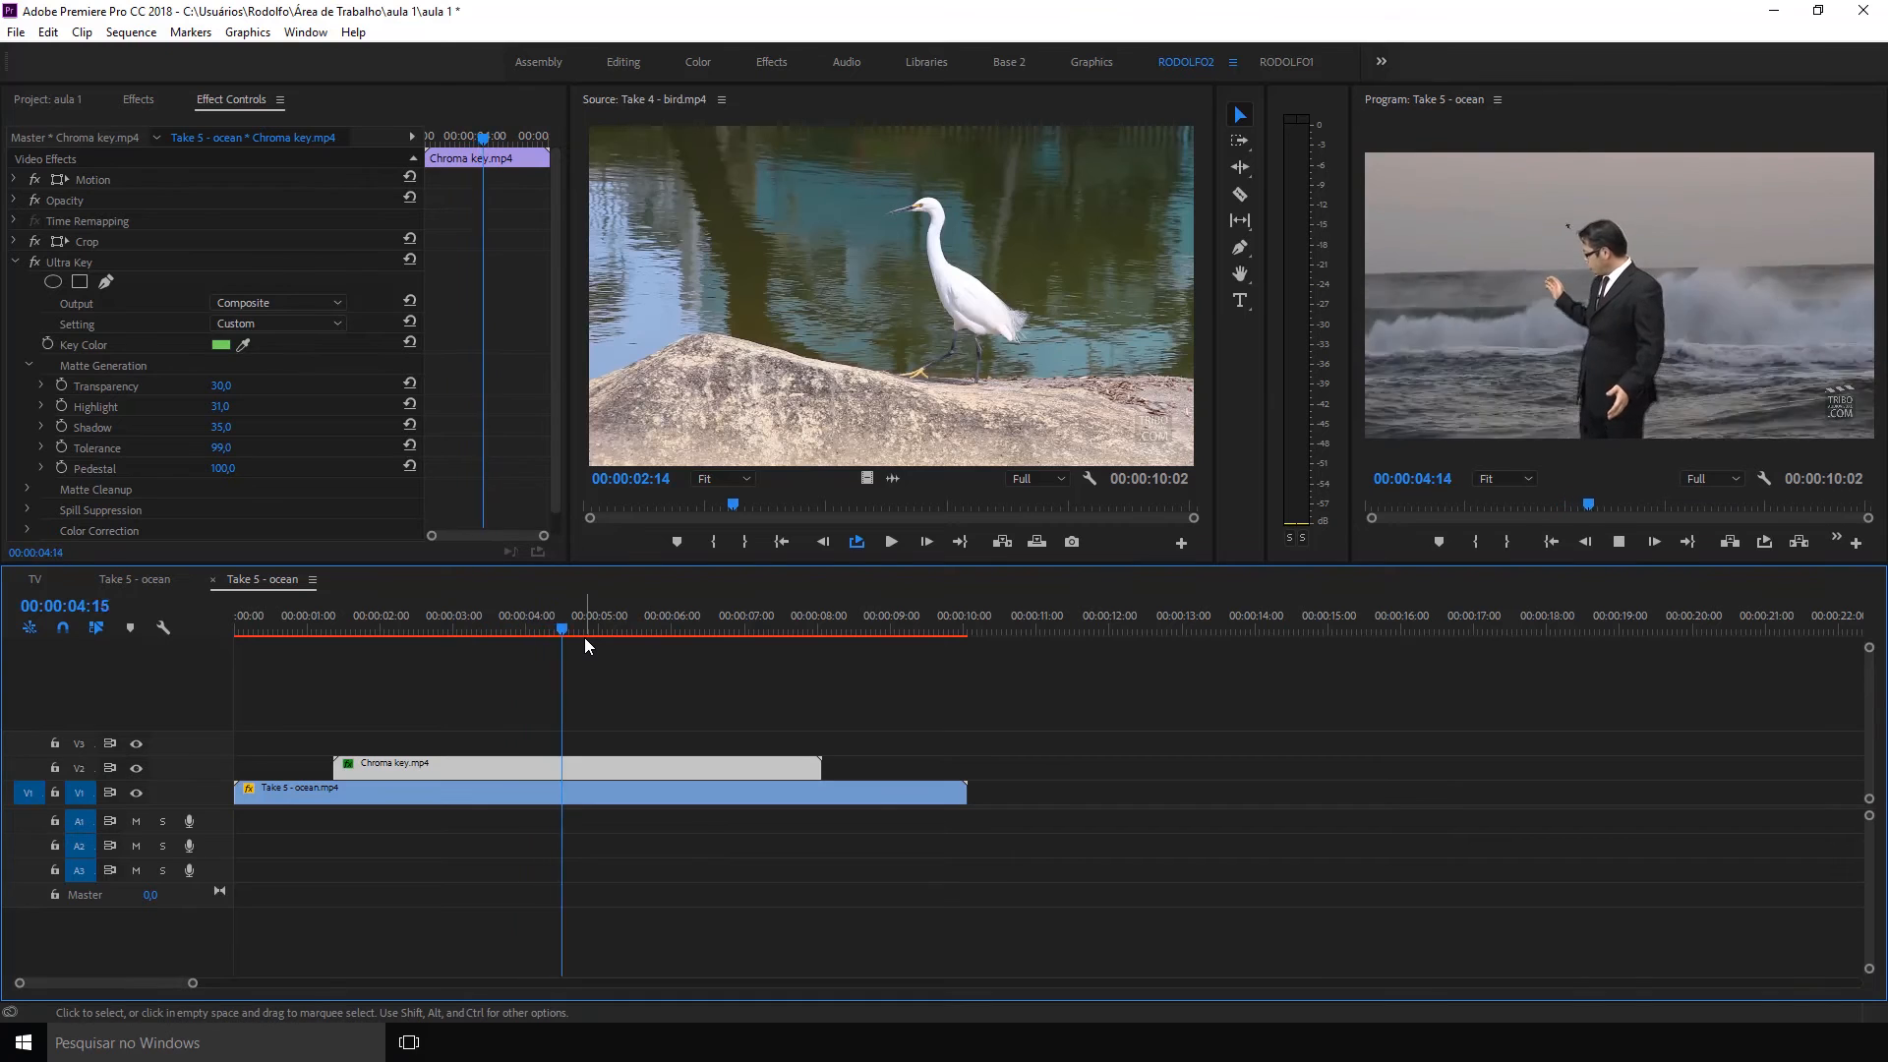
key("space")
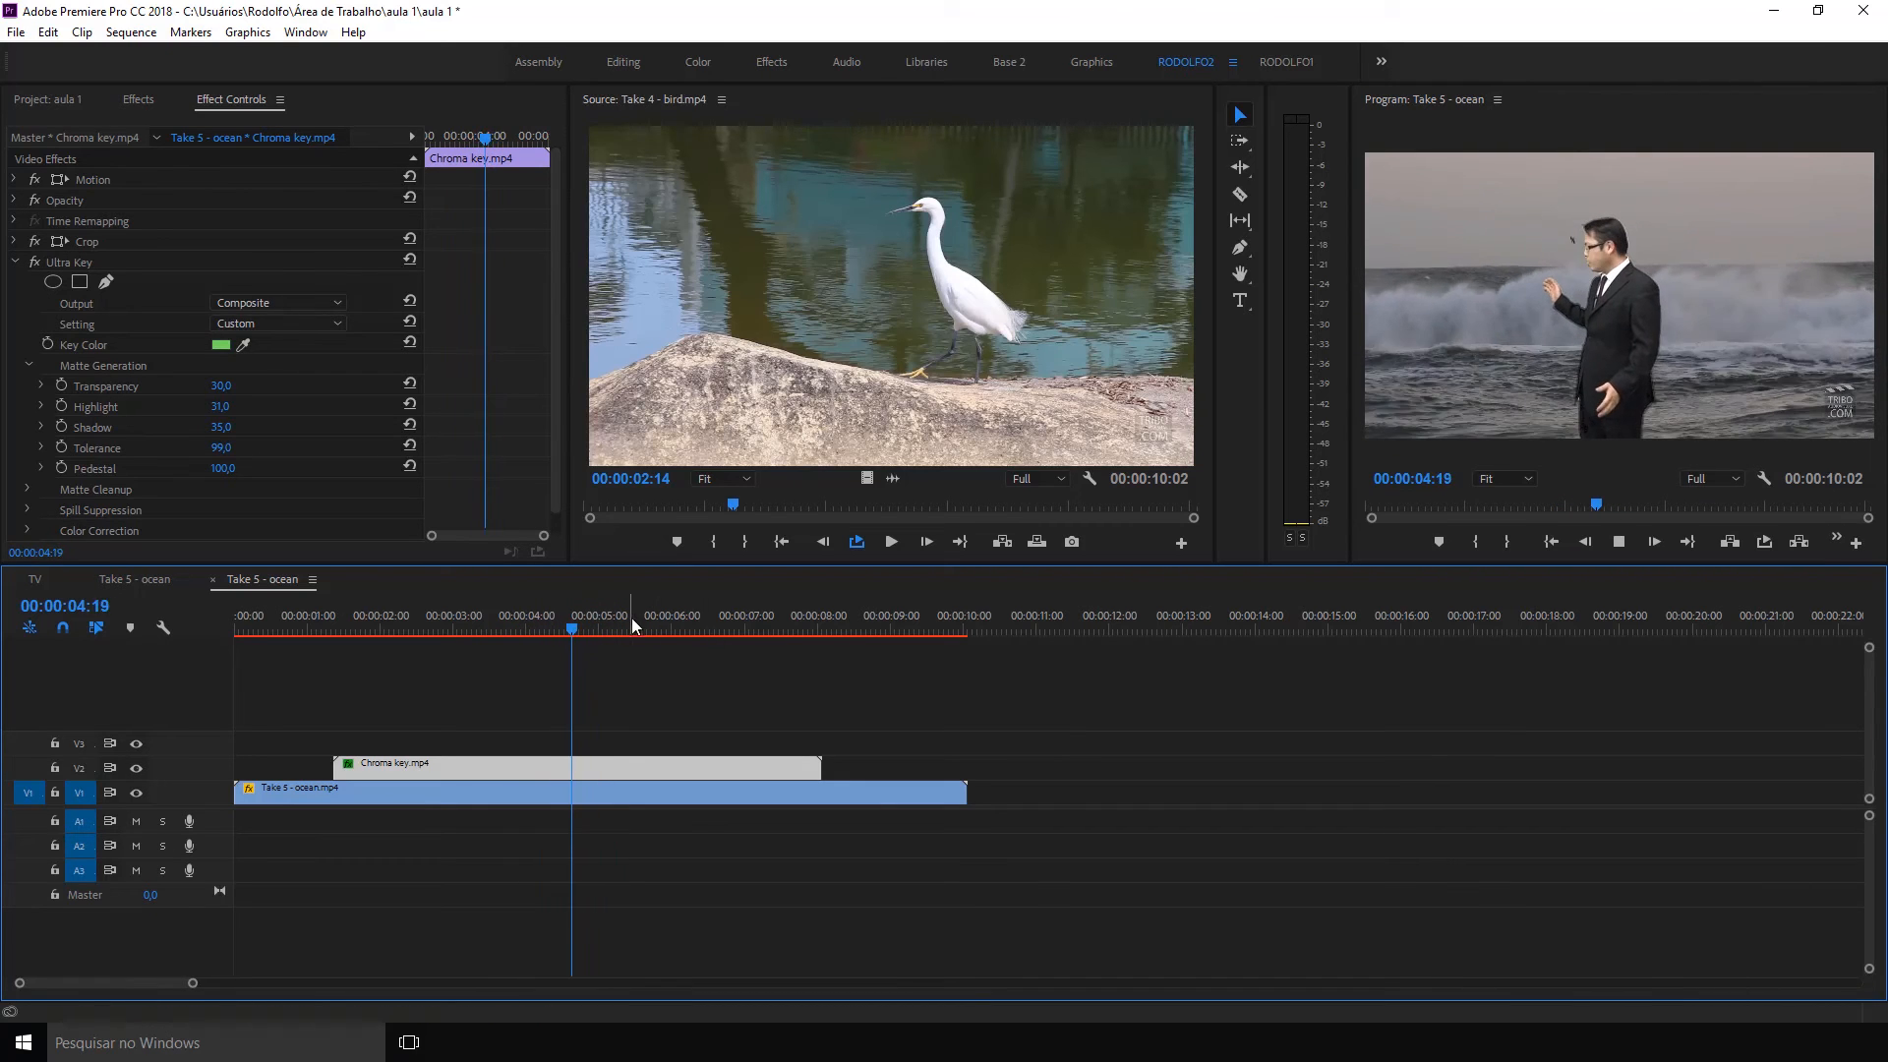
left_click(662, 629)
left_click_drag(663, 629, 657, 627)
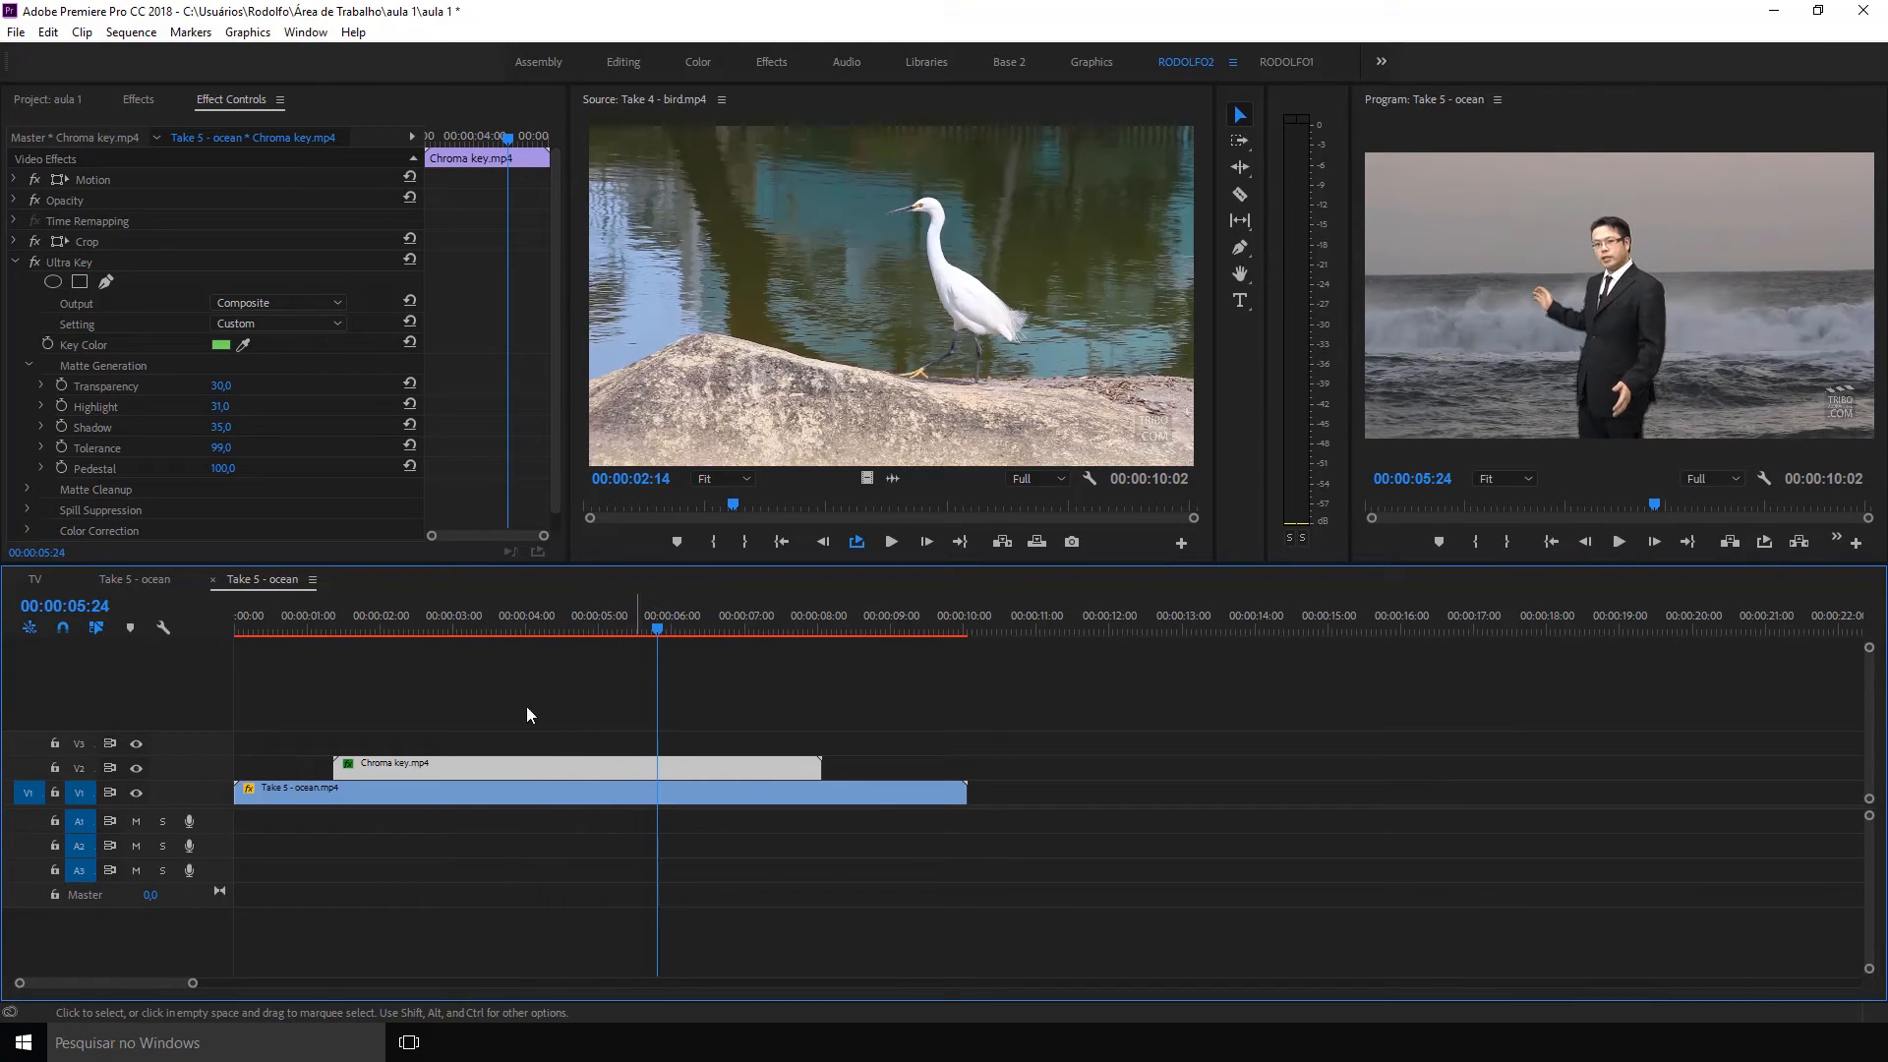
Set the Ultra Key Matte Cleanup to Choke 39 and Soften 13 on the Chroma key clip
left_click(220, 105)
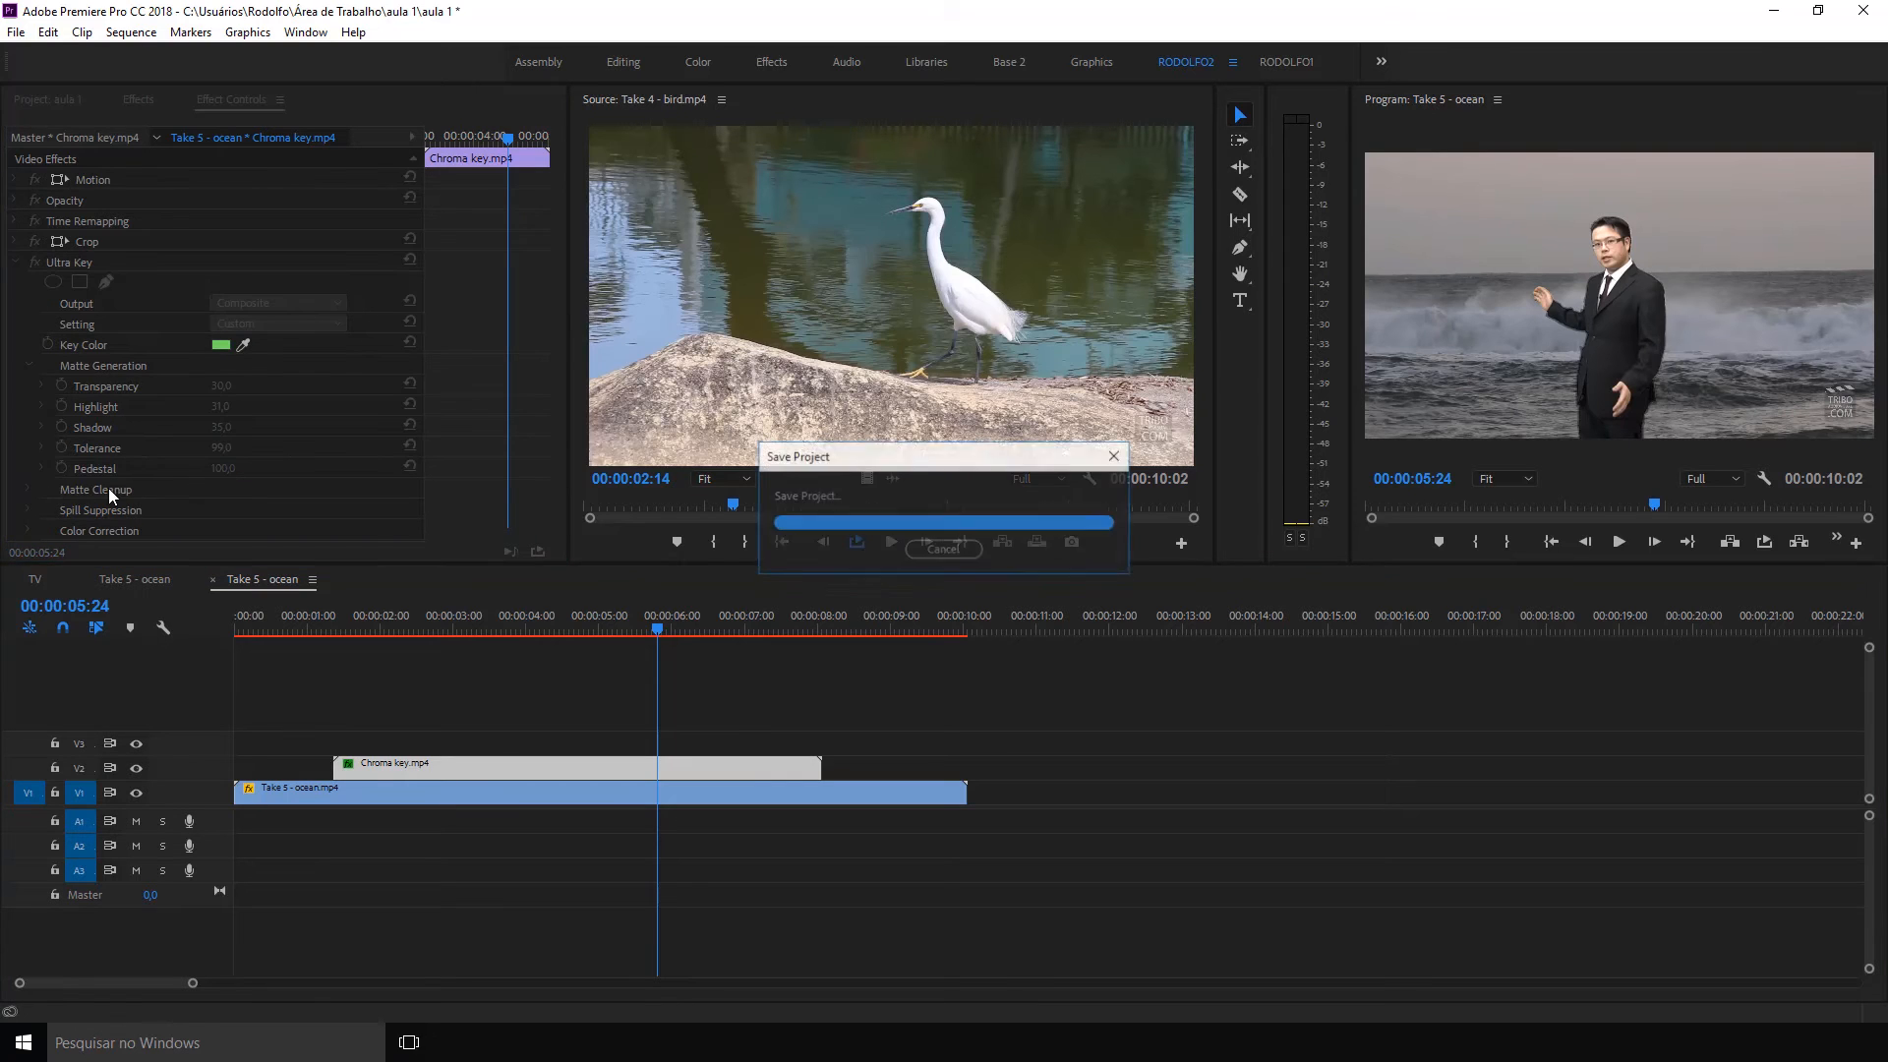
left_click(26, 488)
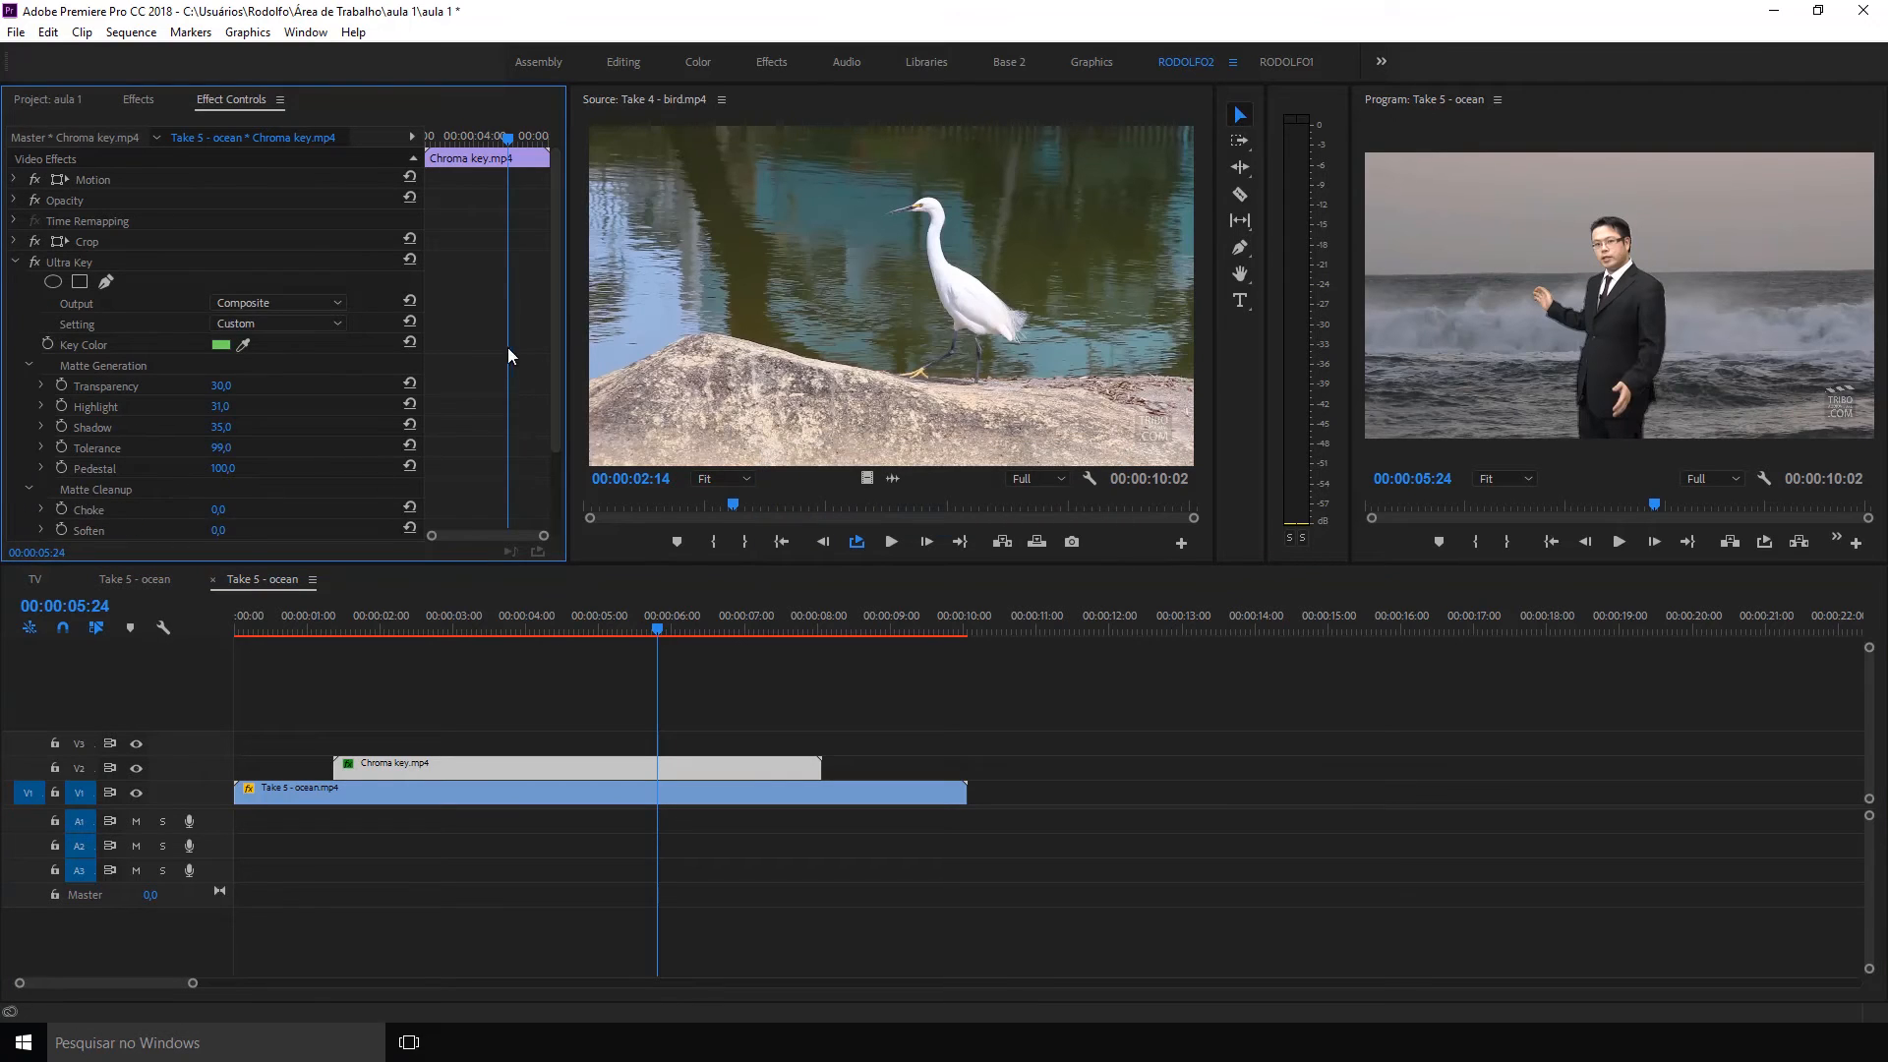
left_click_drag(553, 297, 557, 385)
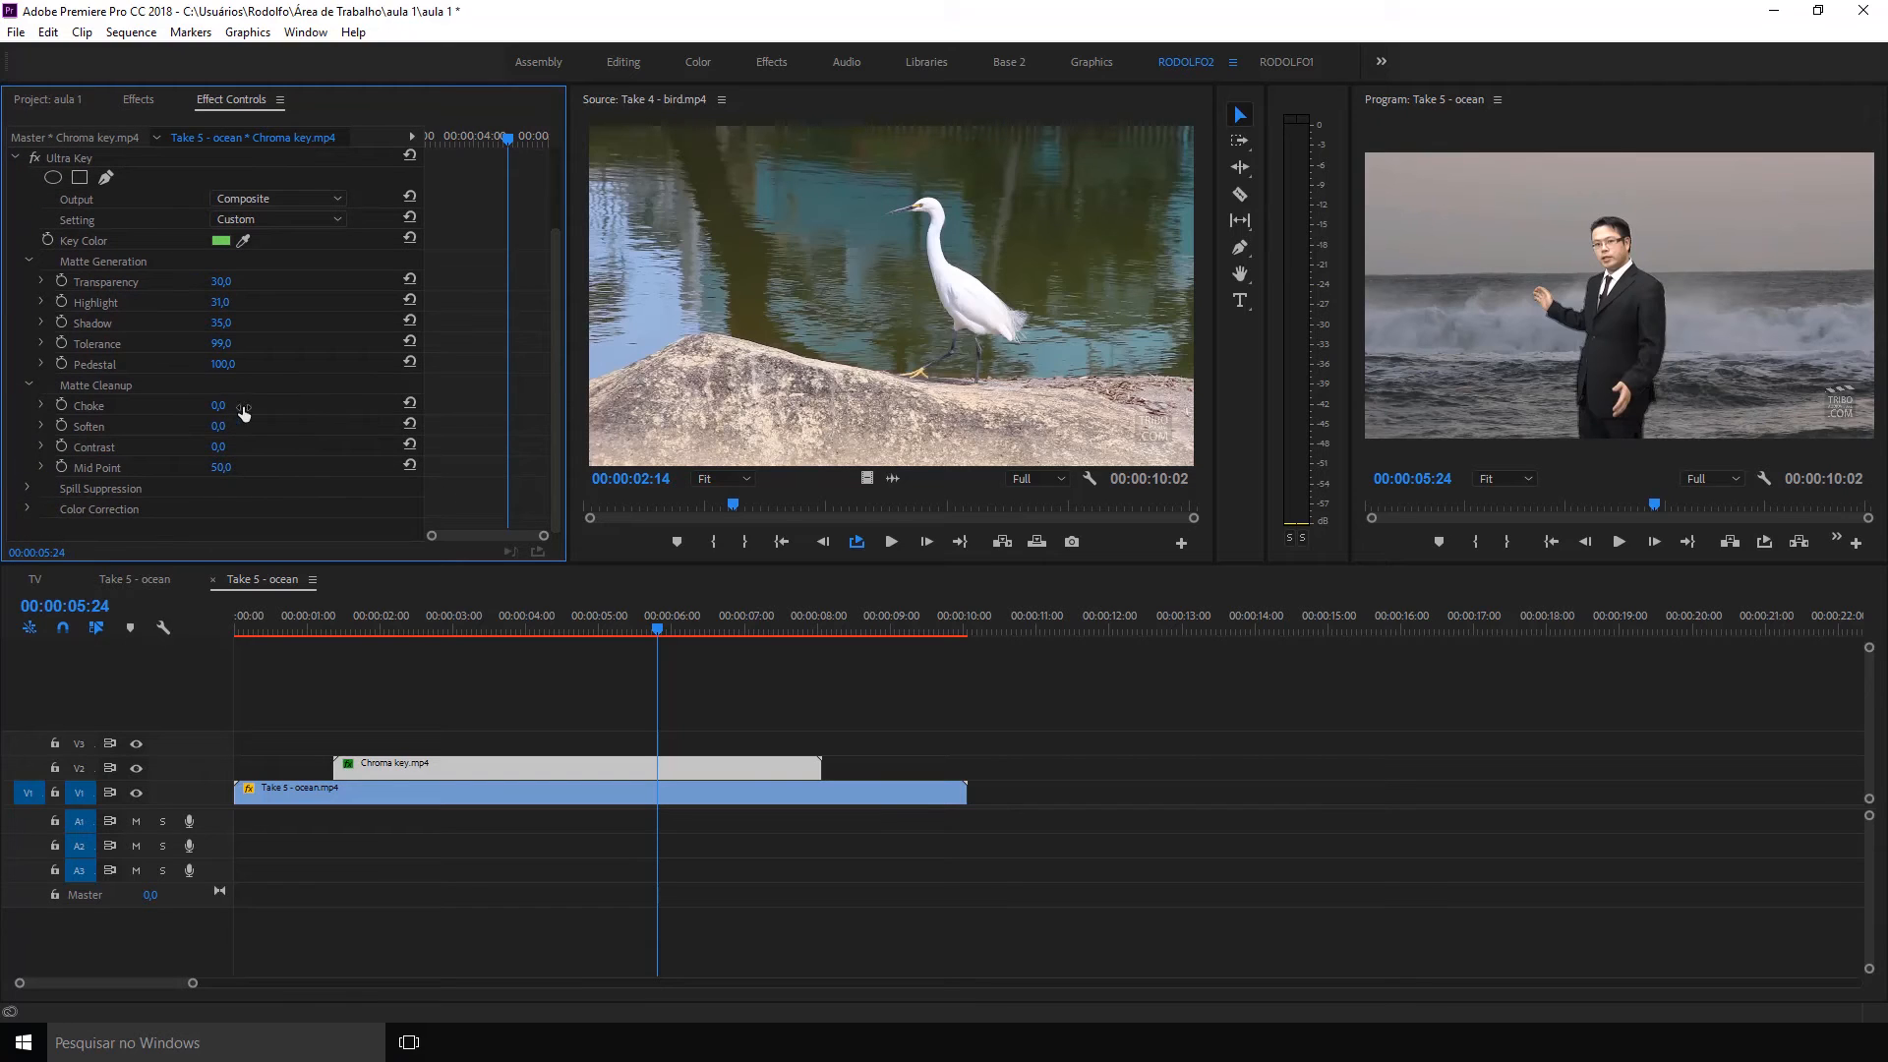
left_click_drag(221, 405, 147, 426)
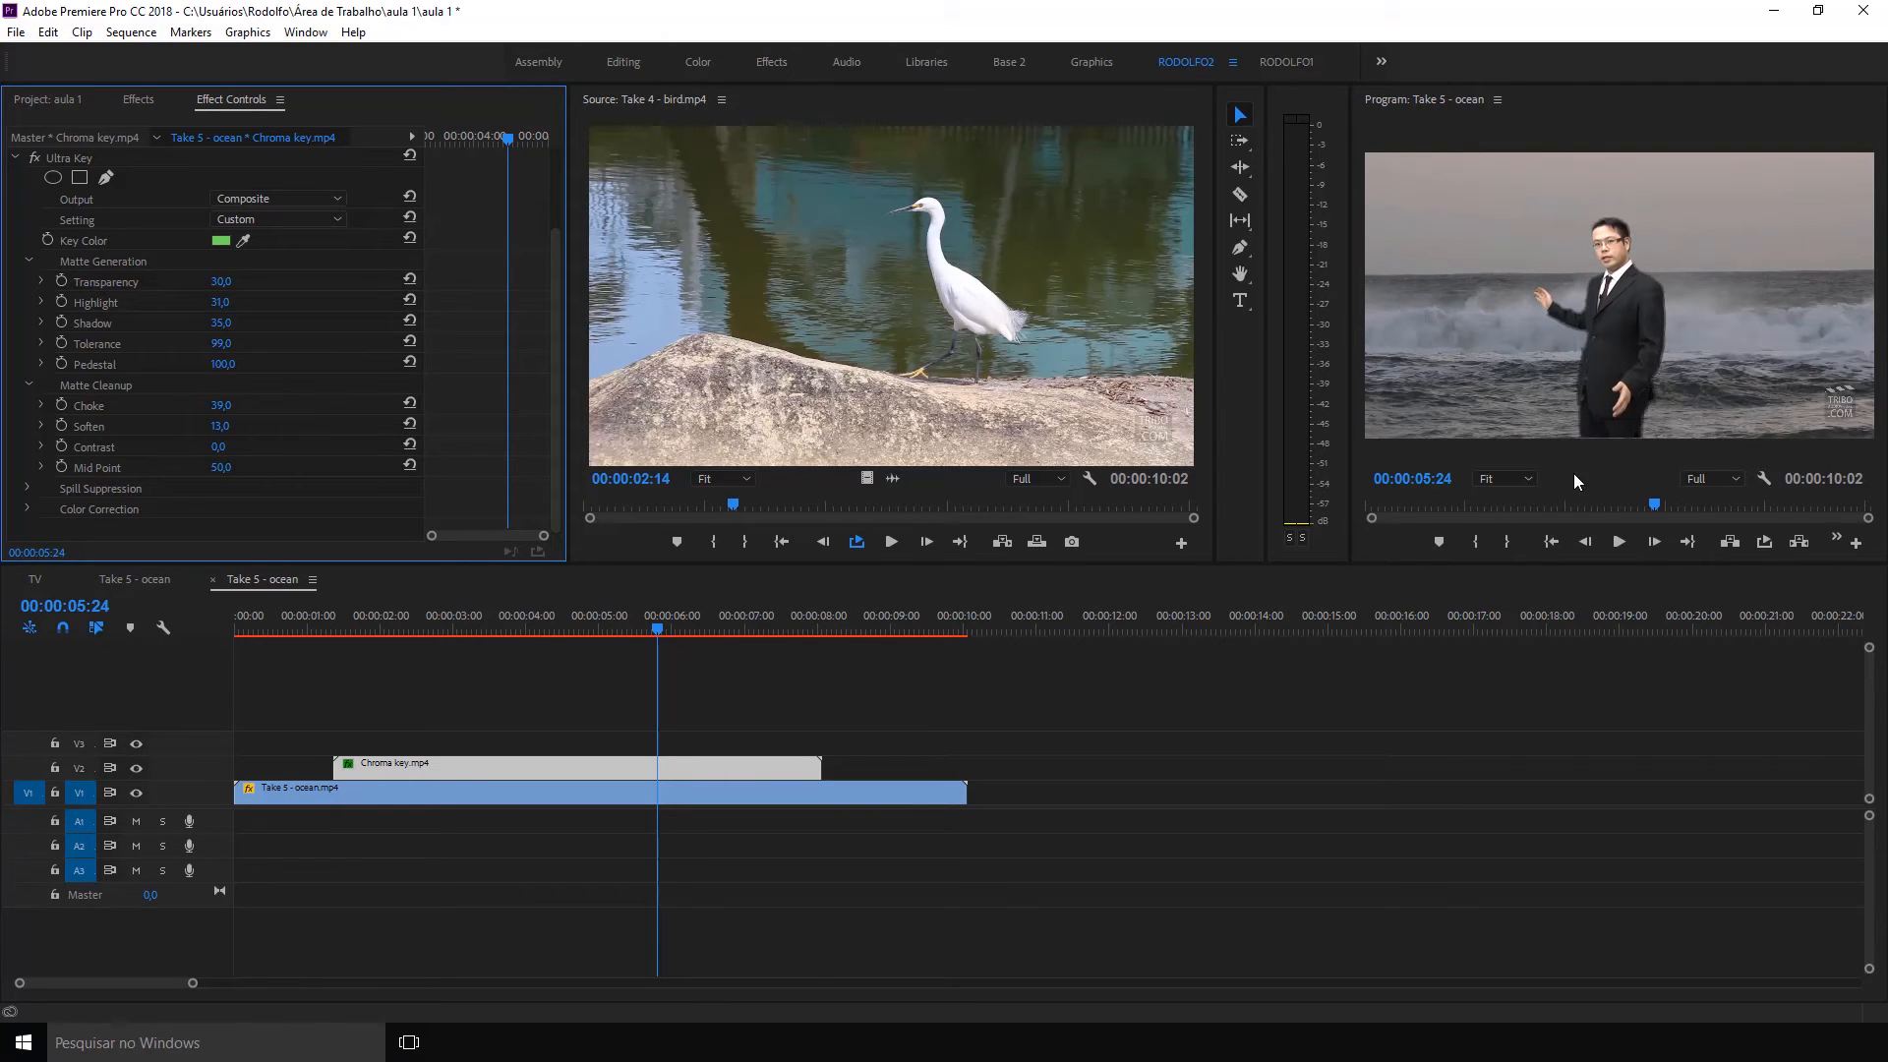
Magnify the Program monitor to 100% and examine the edges around the presenter's head and suit
left_click(1507, 478)
left_click(1532, 616)
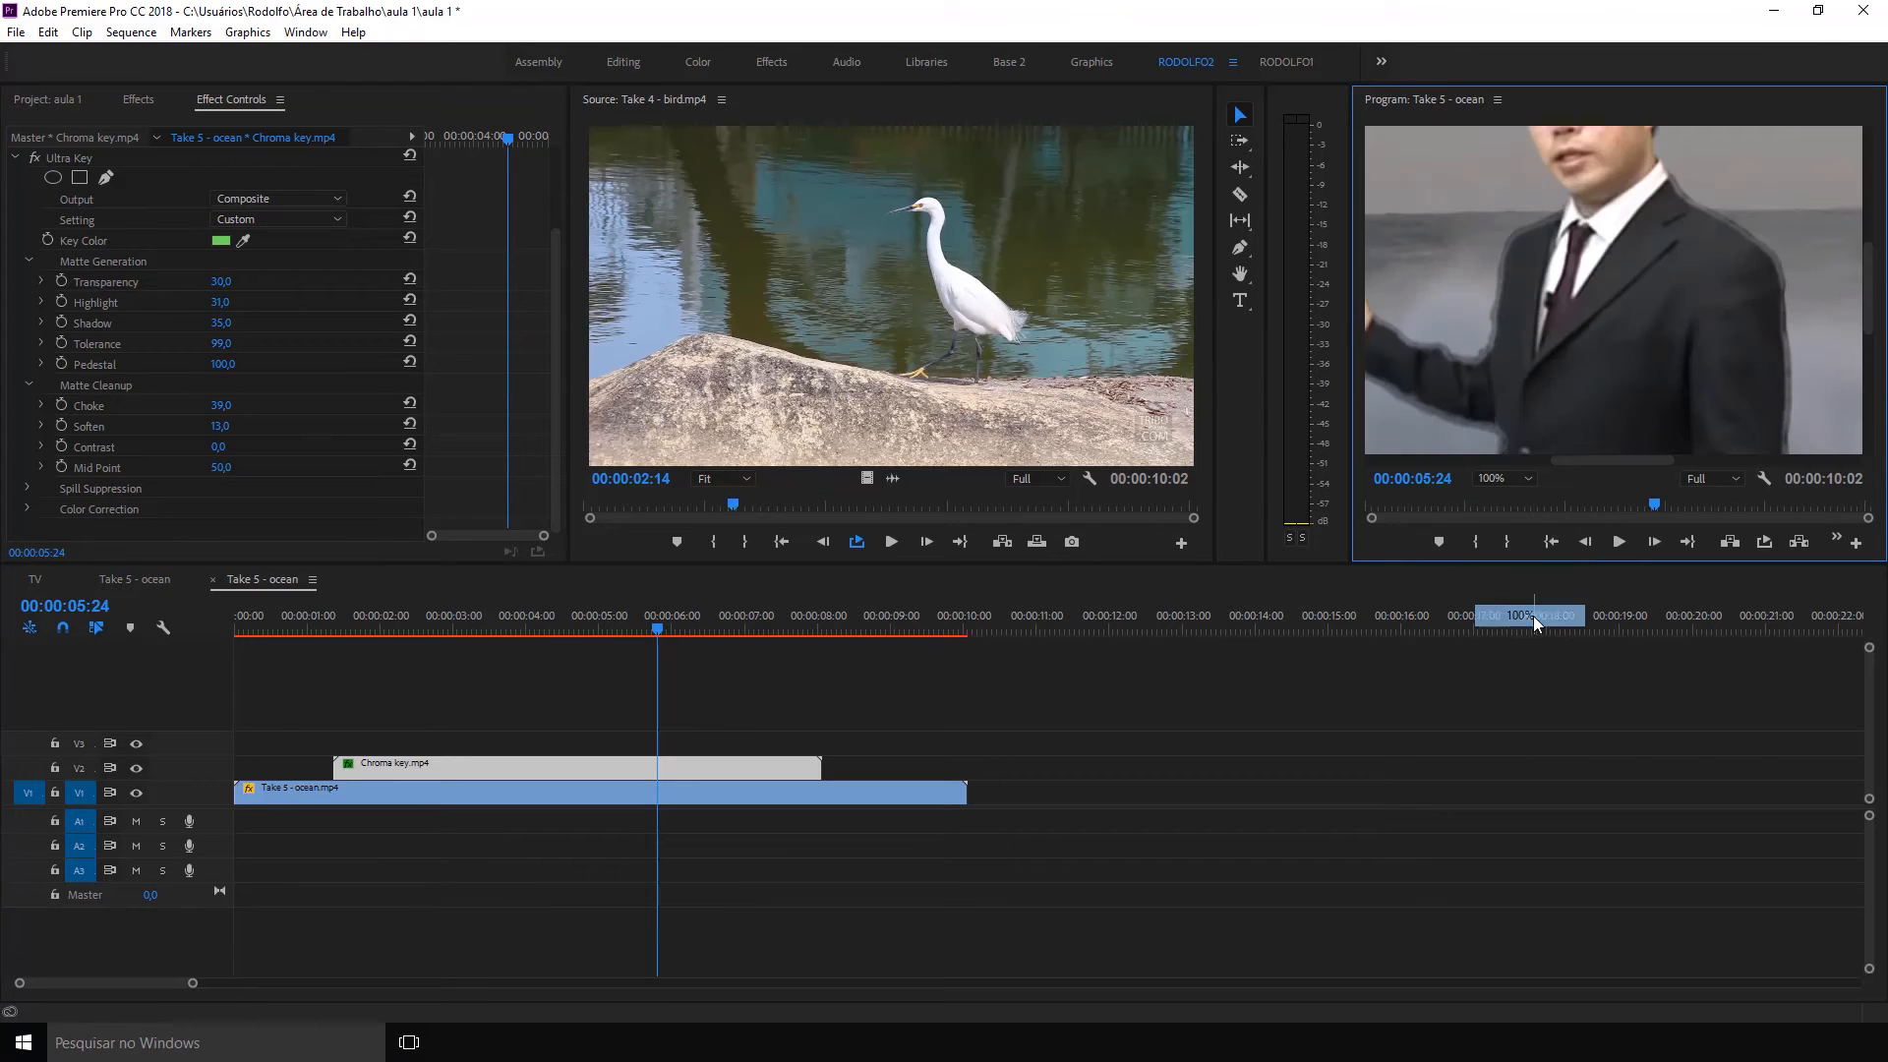
mouse_move(1866, 287)
left_mouse_down()
mouse_move(1866, 226)
mouse_move(1866, 250)
left_mouse_up()
left_click_drag(1660, 462, 1681, 463)
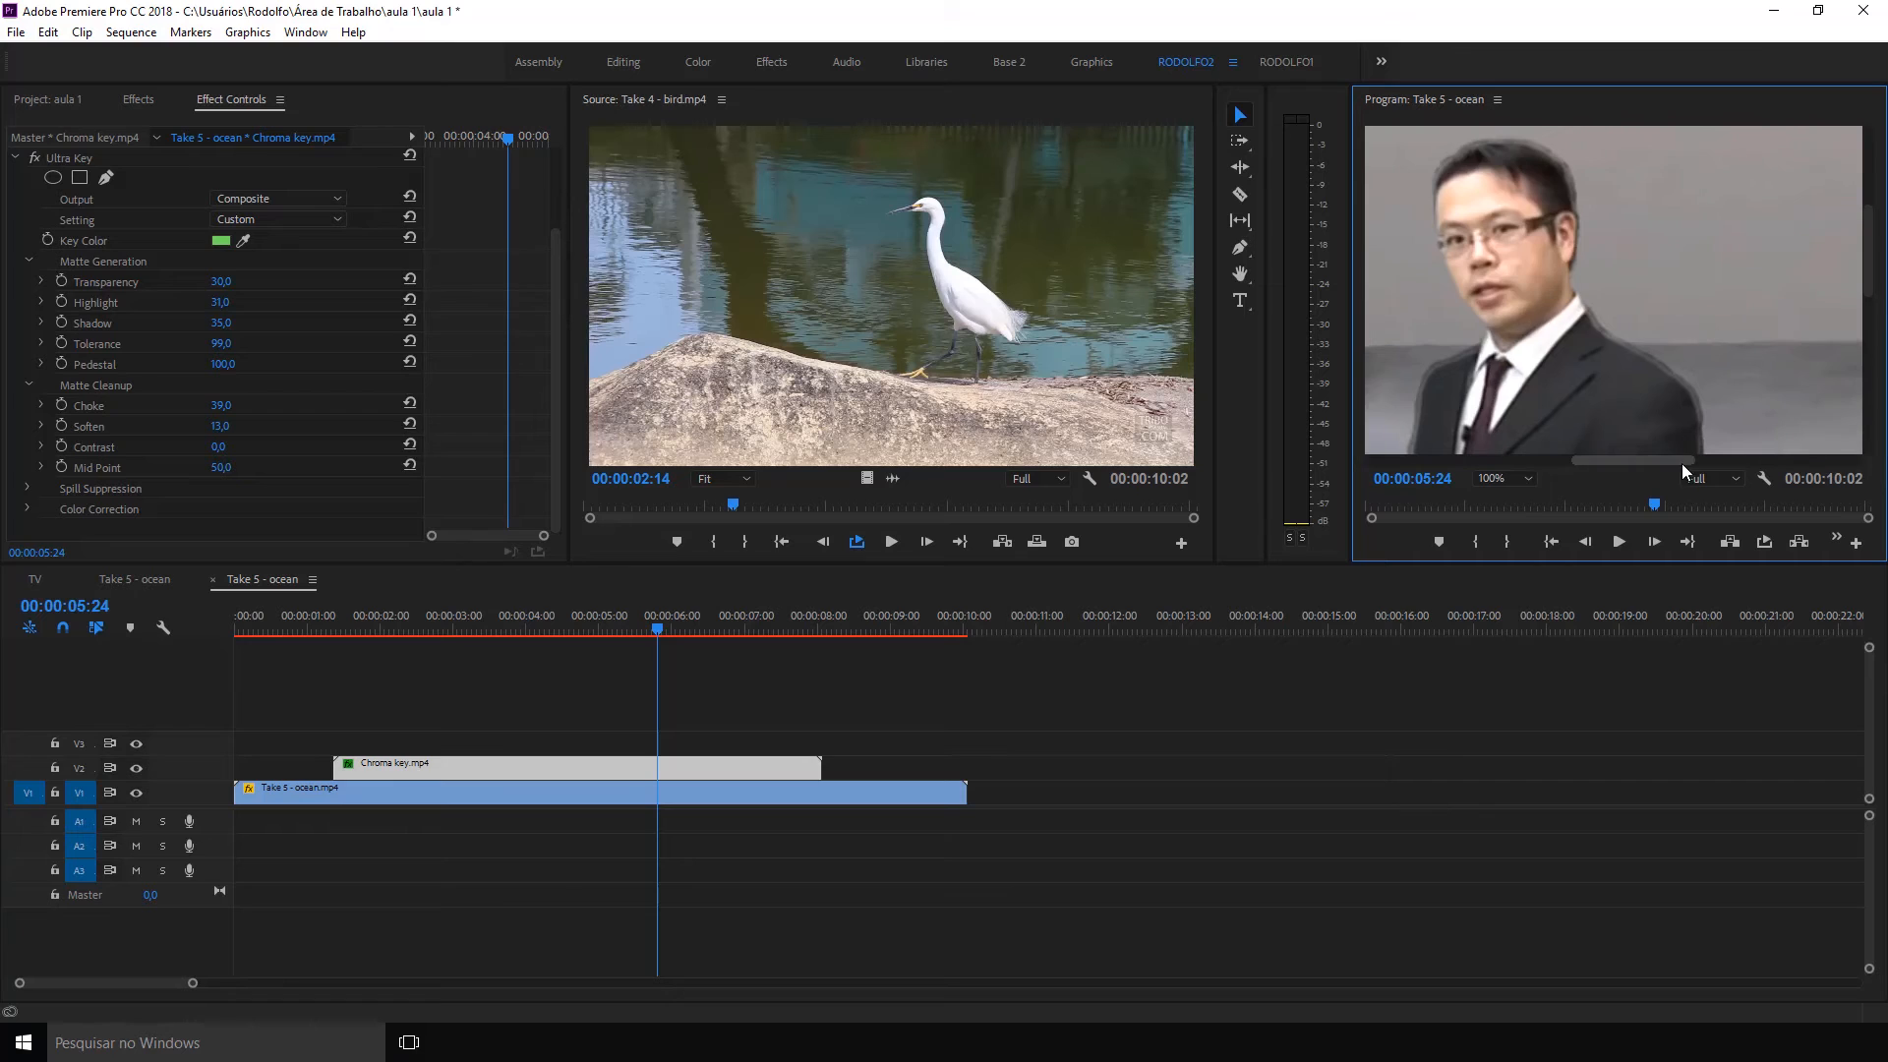
left_click_drag(1866, 267, 1866, 312)
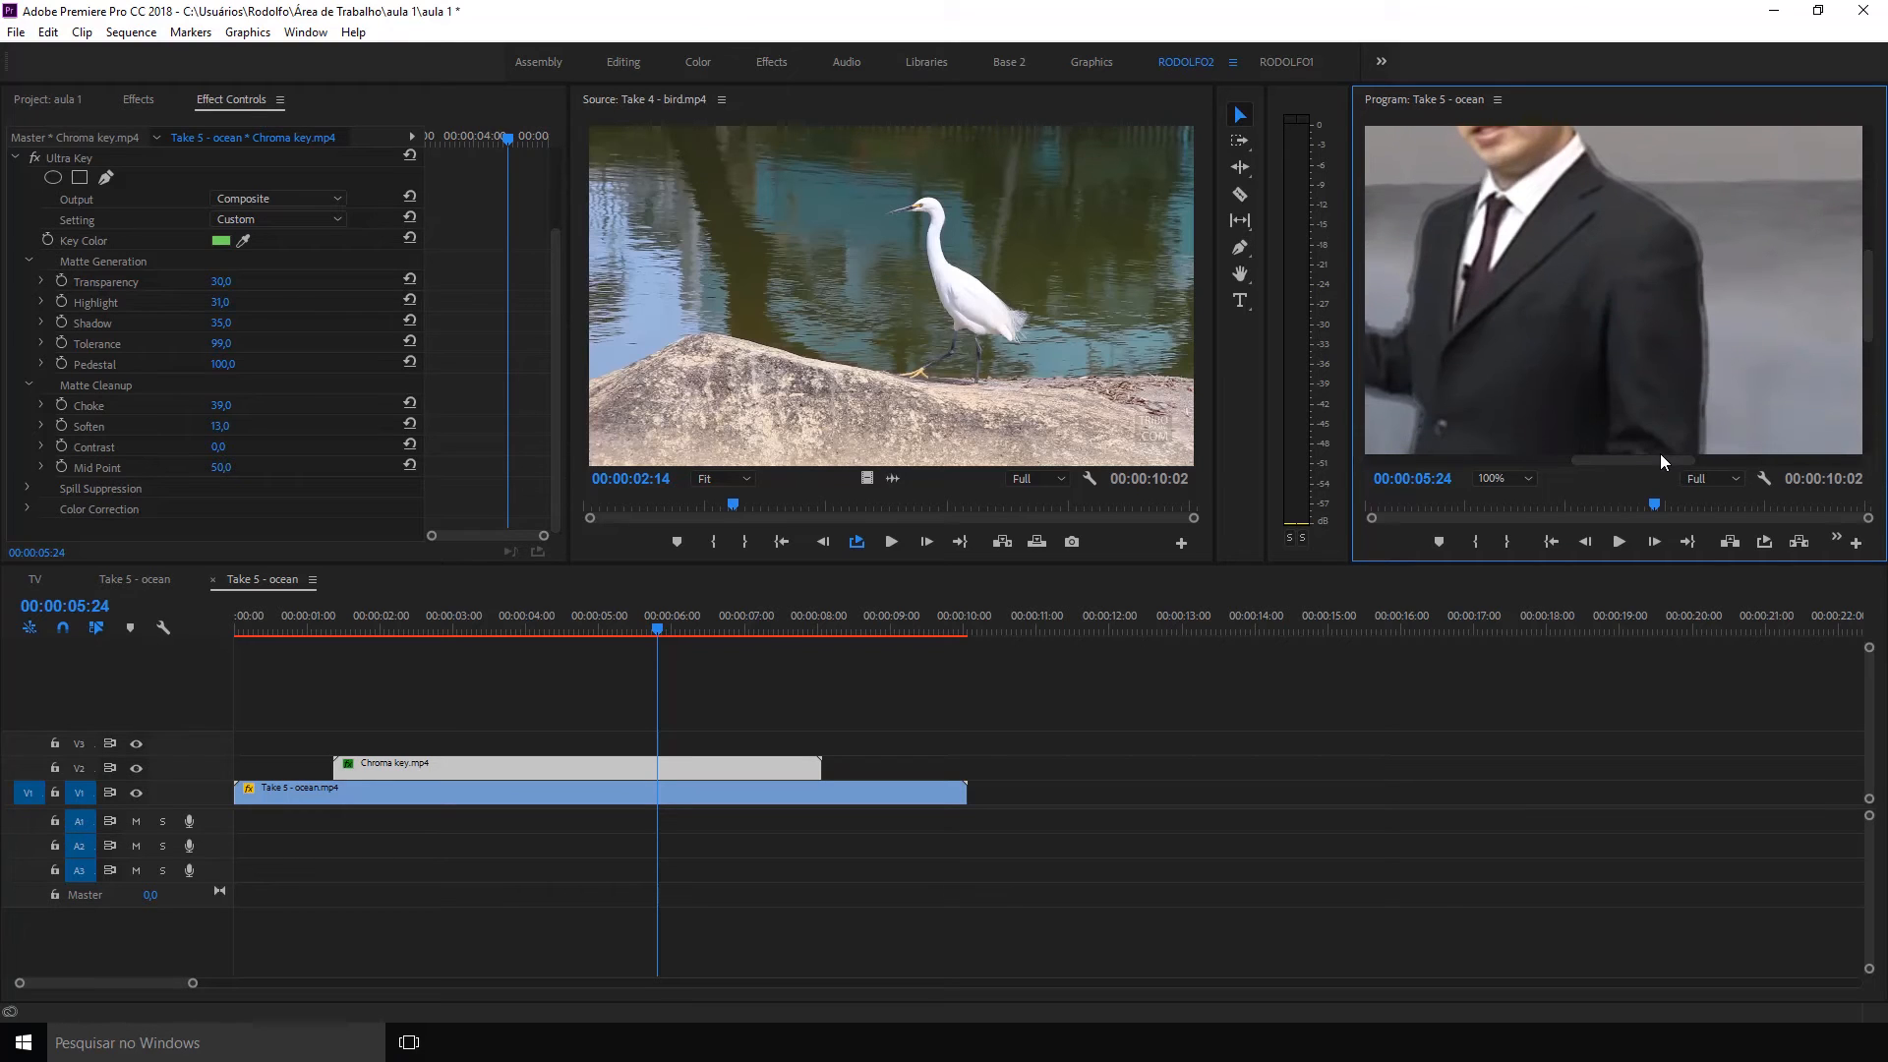
Examine the presenter's face and suit edges, restore the Program monitor to Fit, and check the key at 00:00:04:20
left_click_drag(1647, 458, 1656, 458)
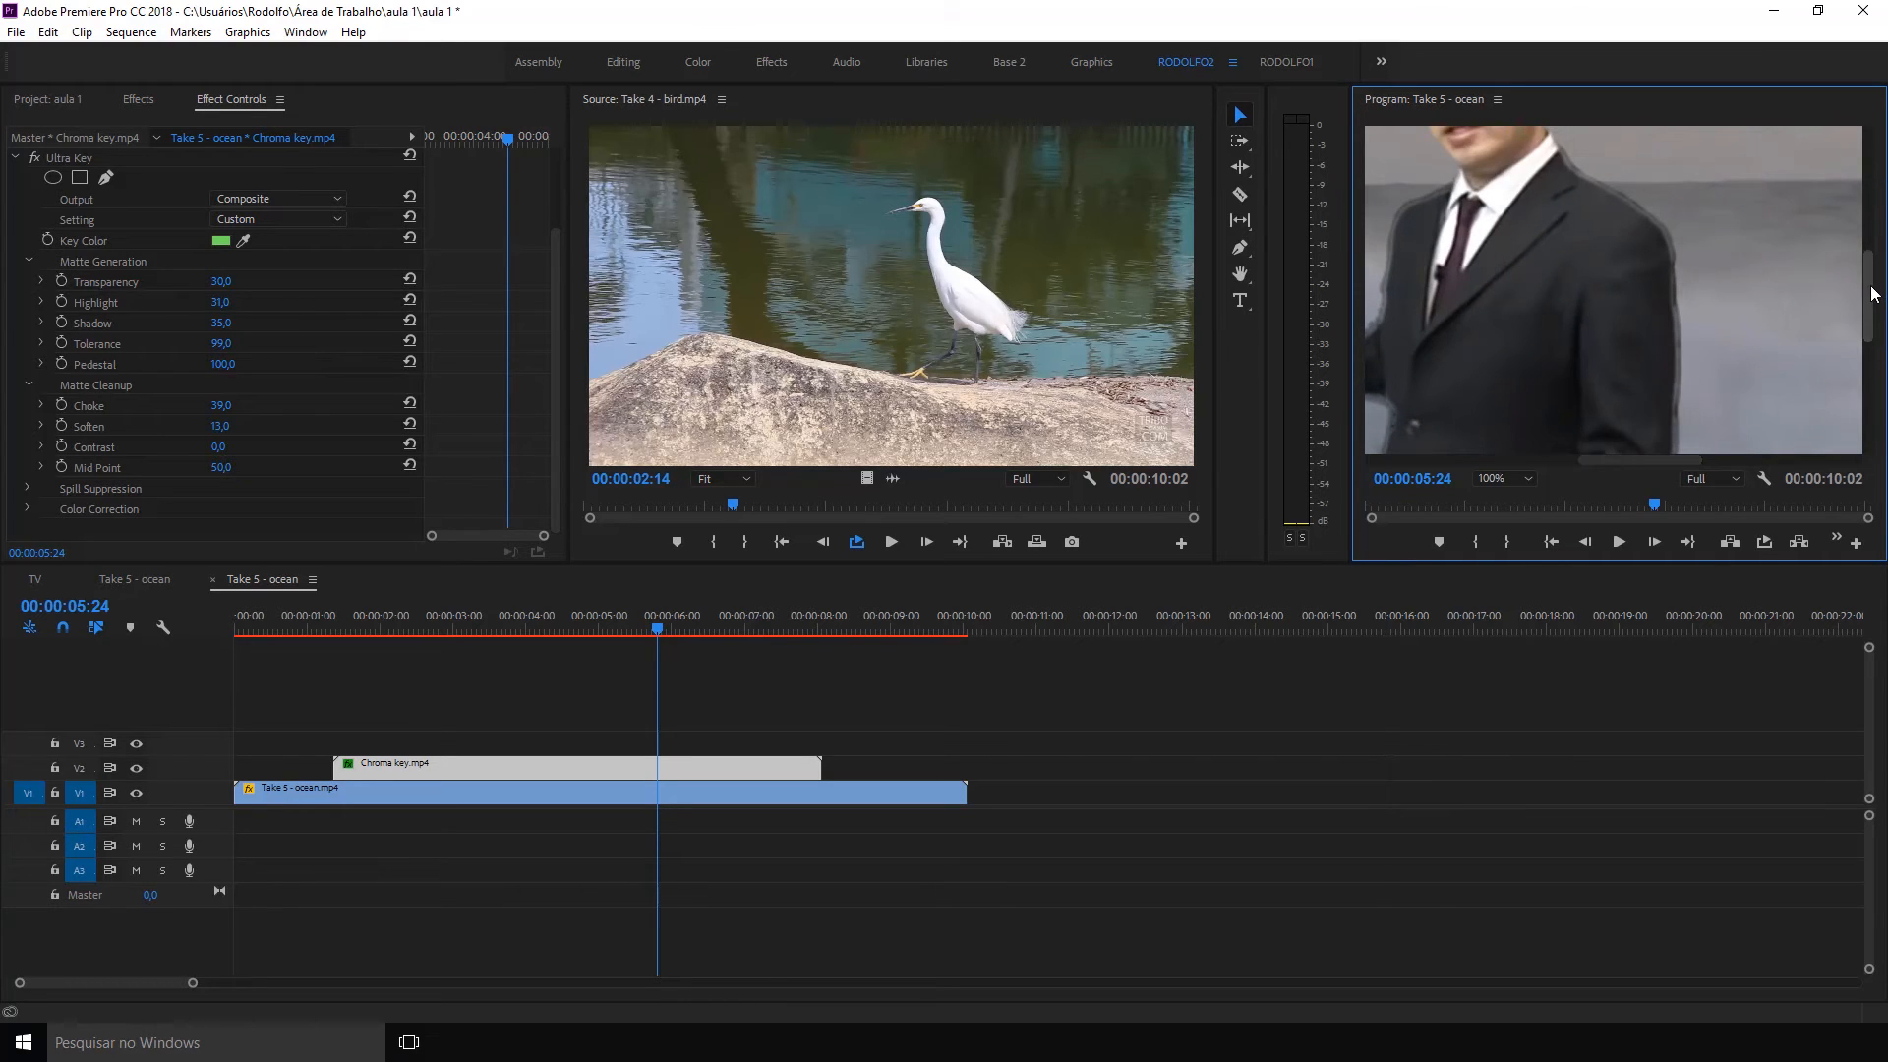
mouse_move(1871, 293)
left_mouse_down()
mouse_move(1872, 311)
mouse_move(1872, 277)
left_mouse_up()
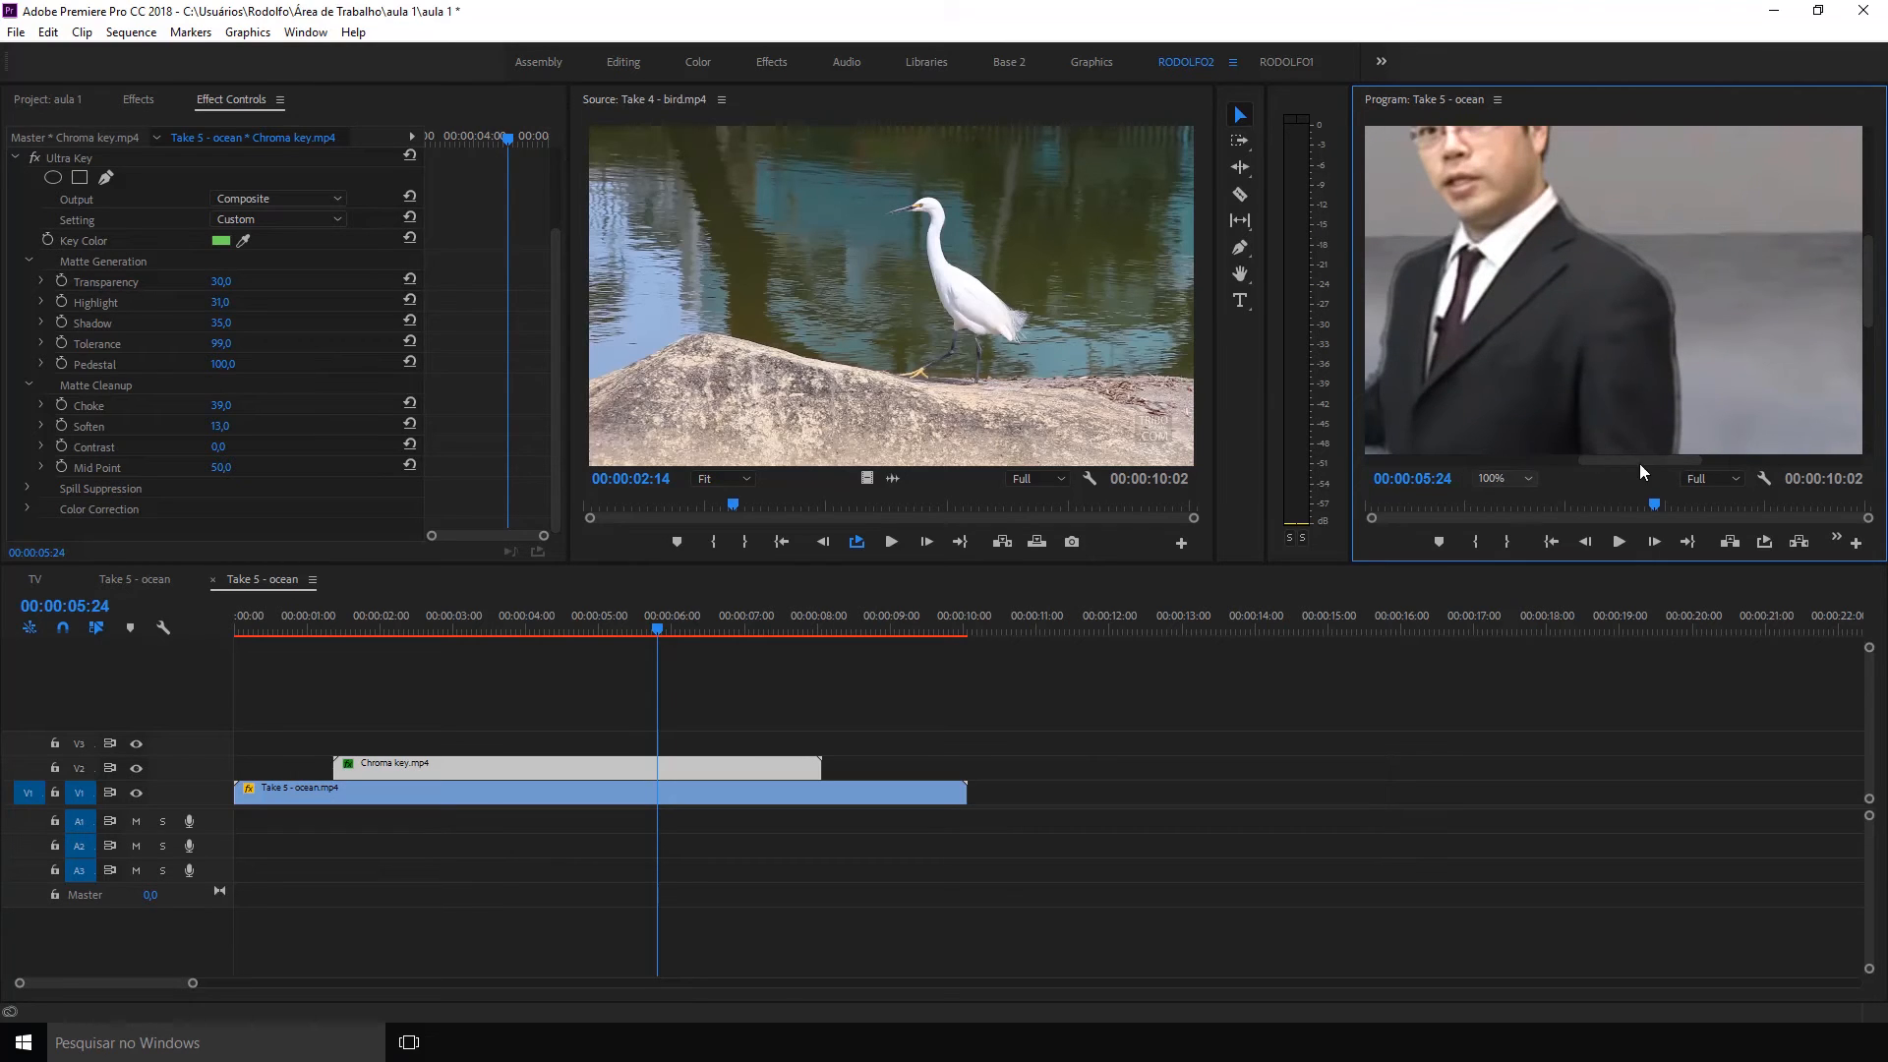
left_click(1708, 478)
left_click(1525, 479)
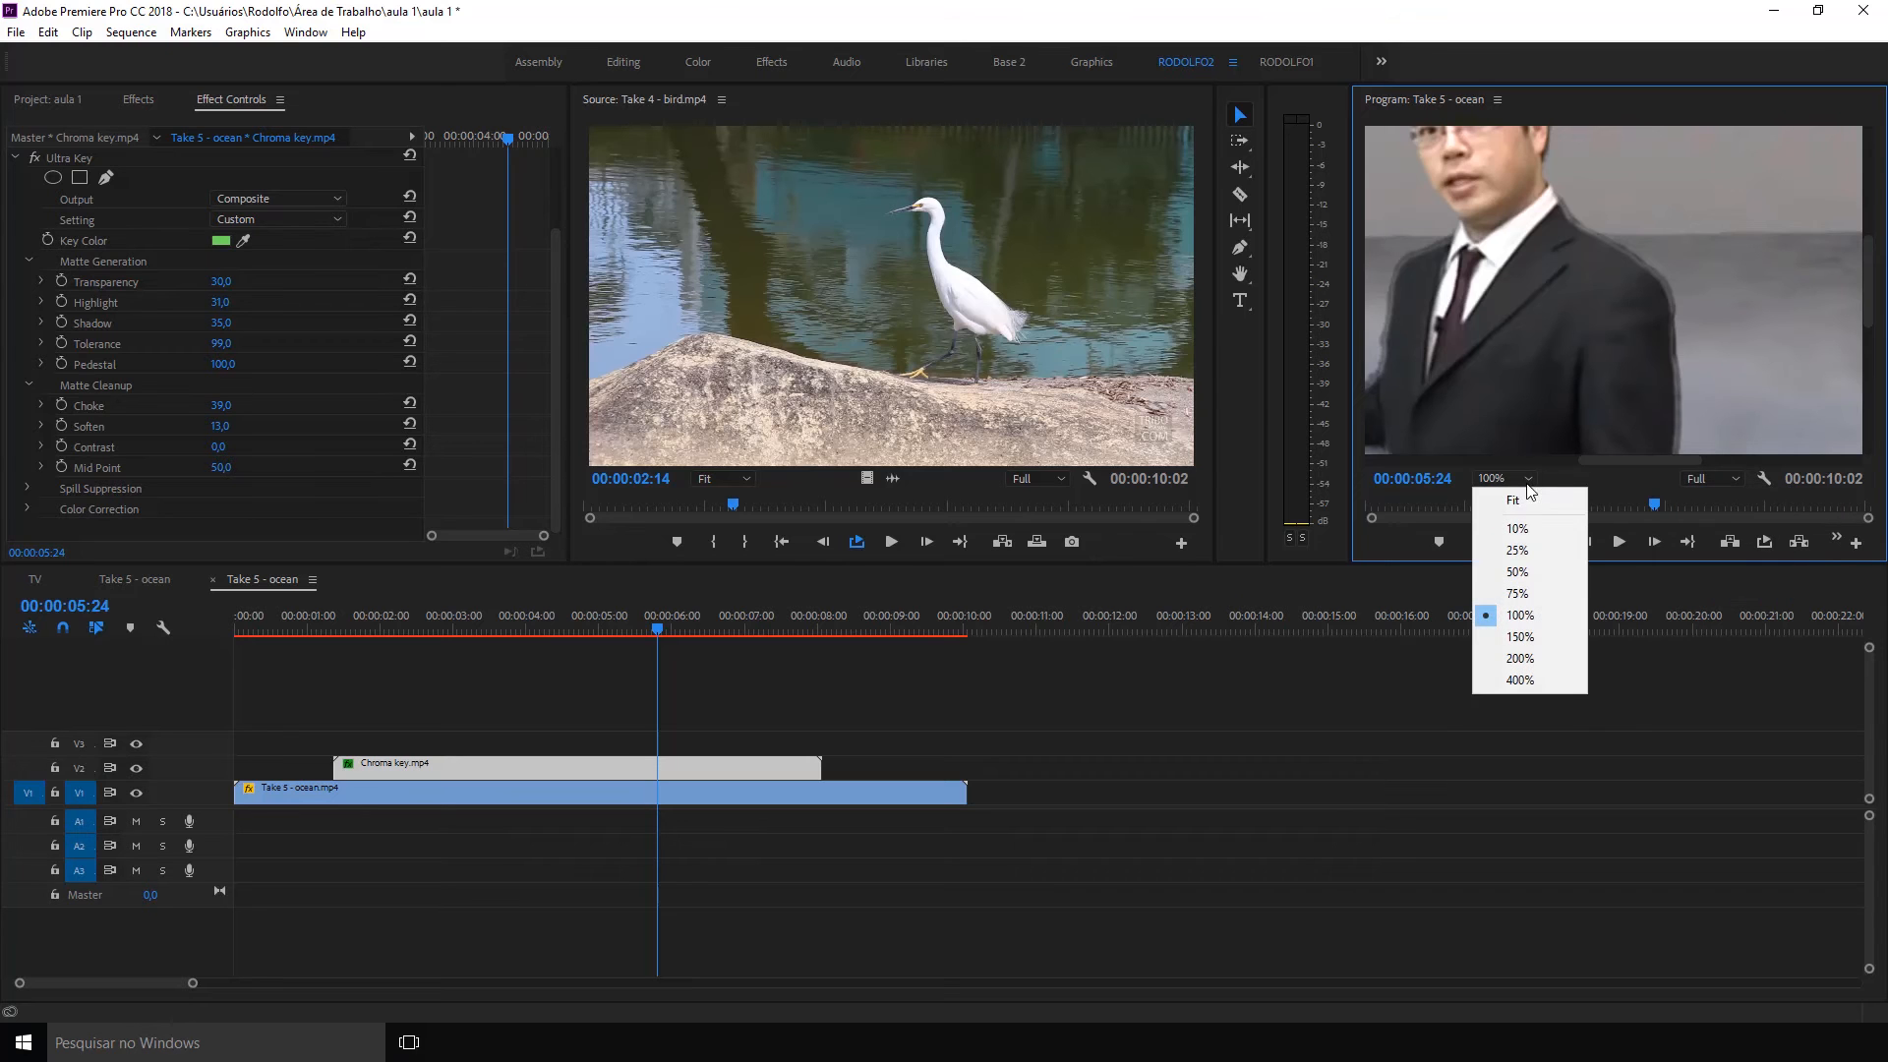
left_click(1514, 501)
mouse_move(604, 629)
left_mouse_down()
mouse_move(533, 625)
mouse_move(675, 618)
mouse_move(557, 621)
mouse_move(575, 623)
left_mouse_up()
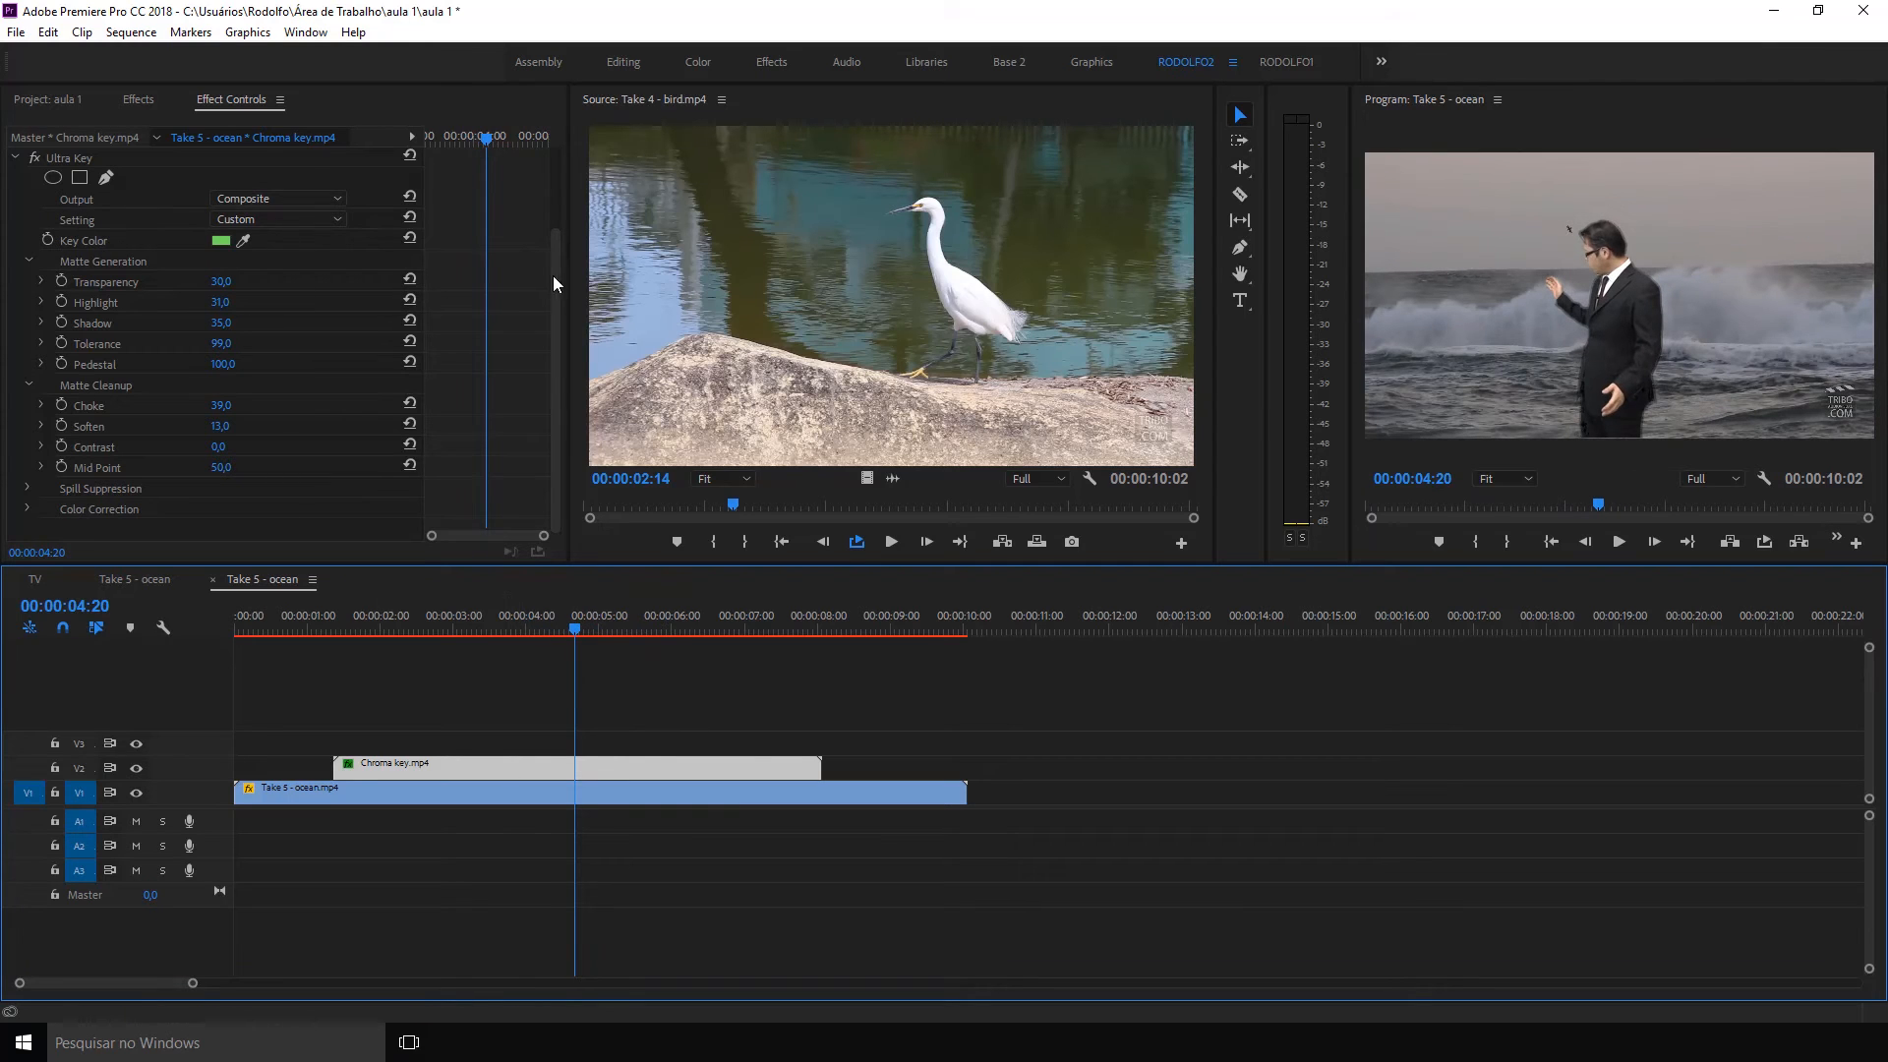
Set the Chroma key clip's Motion Scale to 105 and Position to 1296, 733, and preview it at 00:00:05:08
left_click_drag(555, 248, 574, 144)
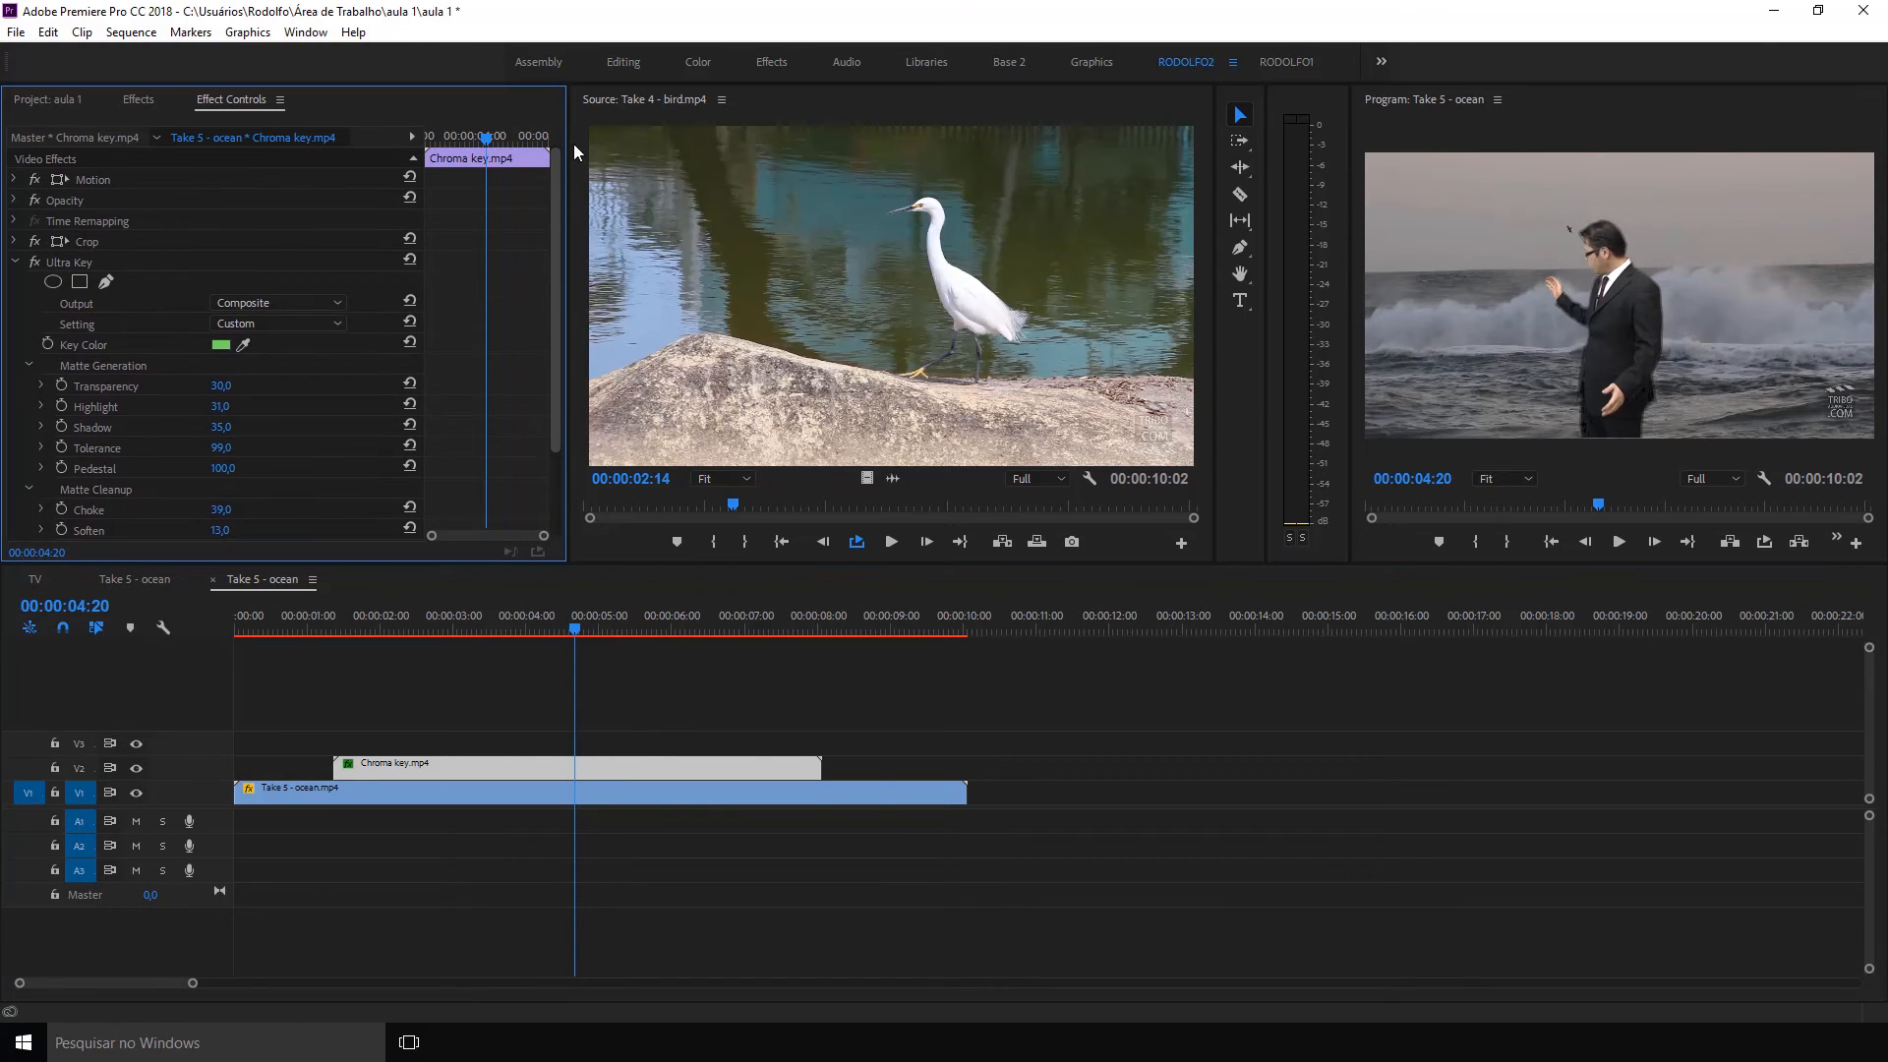
left_click(14, 261)
left_click(15, 181)
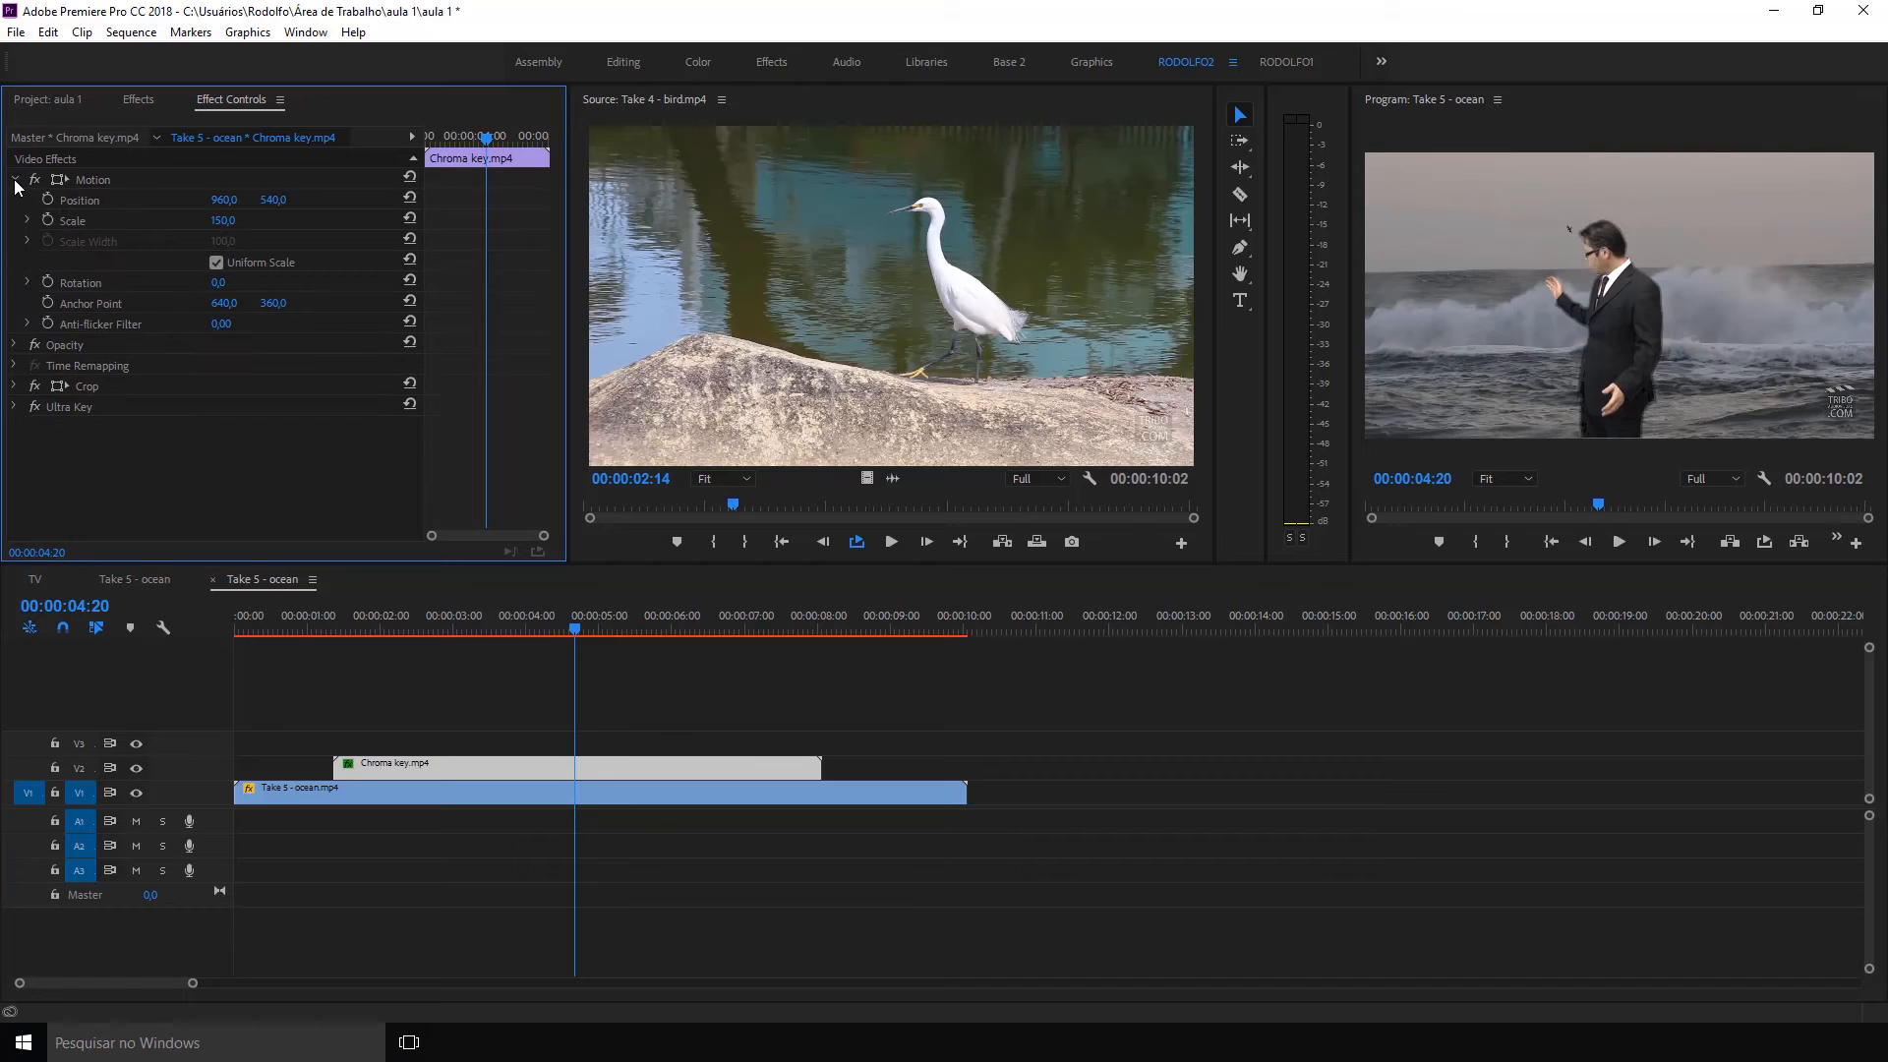
left_click_drag(223, 221, 249, 273)
left_click_drag(568, 619, 616, 611)
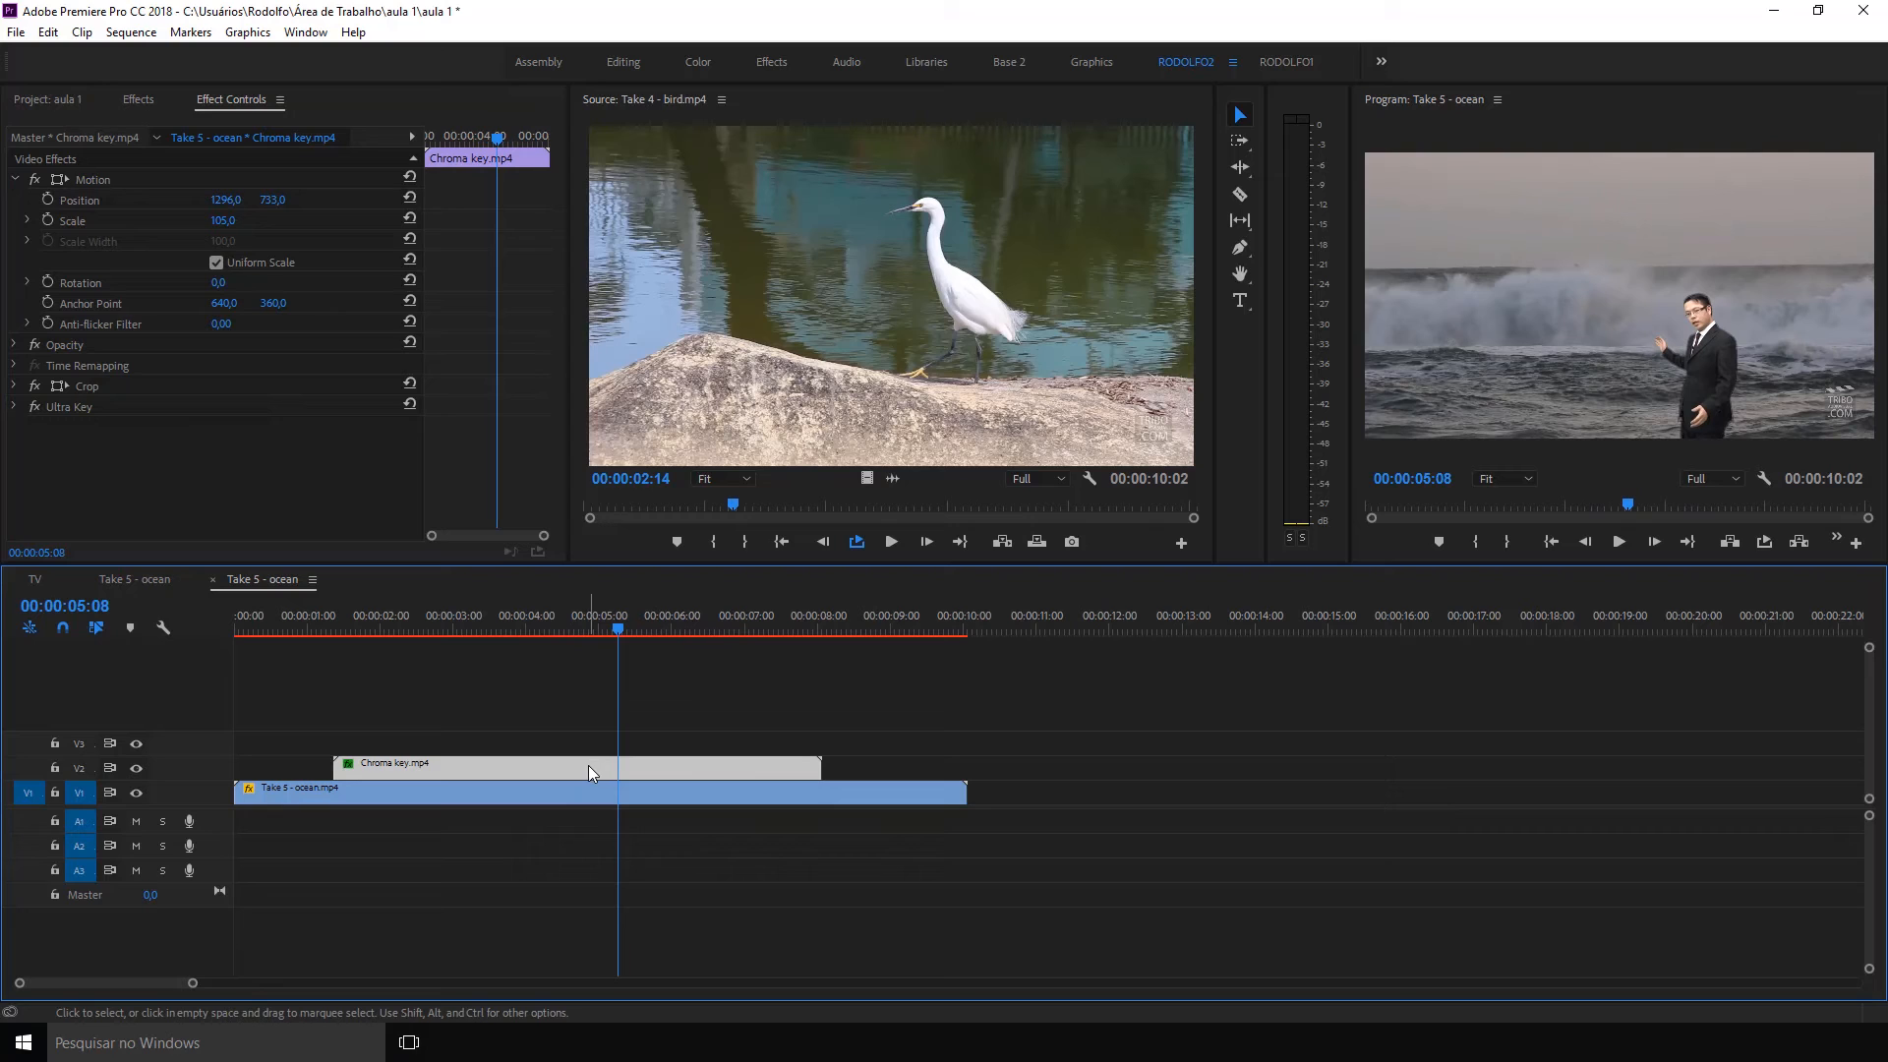
Undo the Scale and Position changes on the Chroma key clip
key("ctrl+z")
key("ctrl+z")
key("ctrl+z")
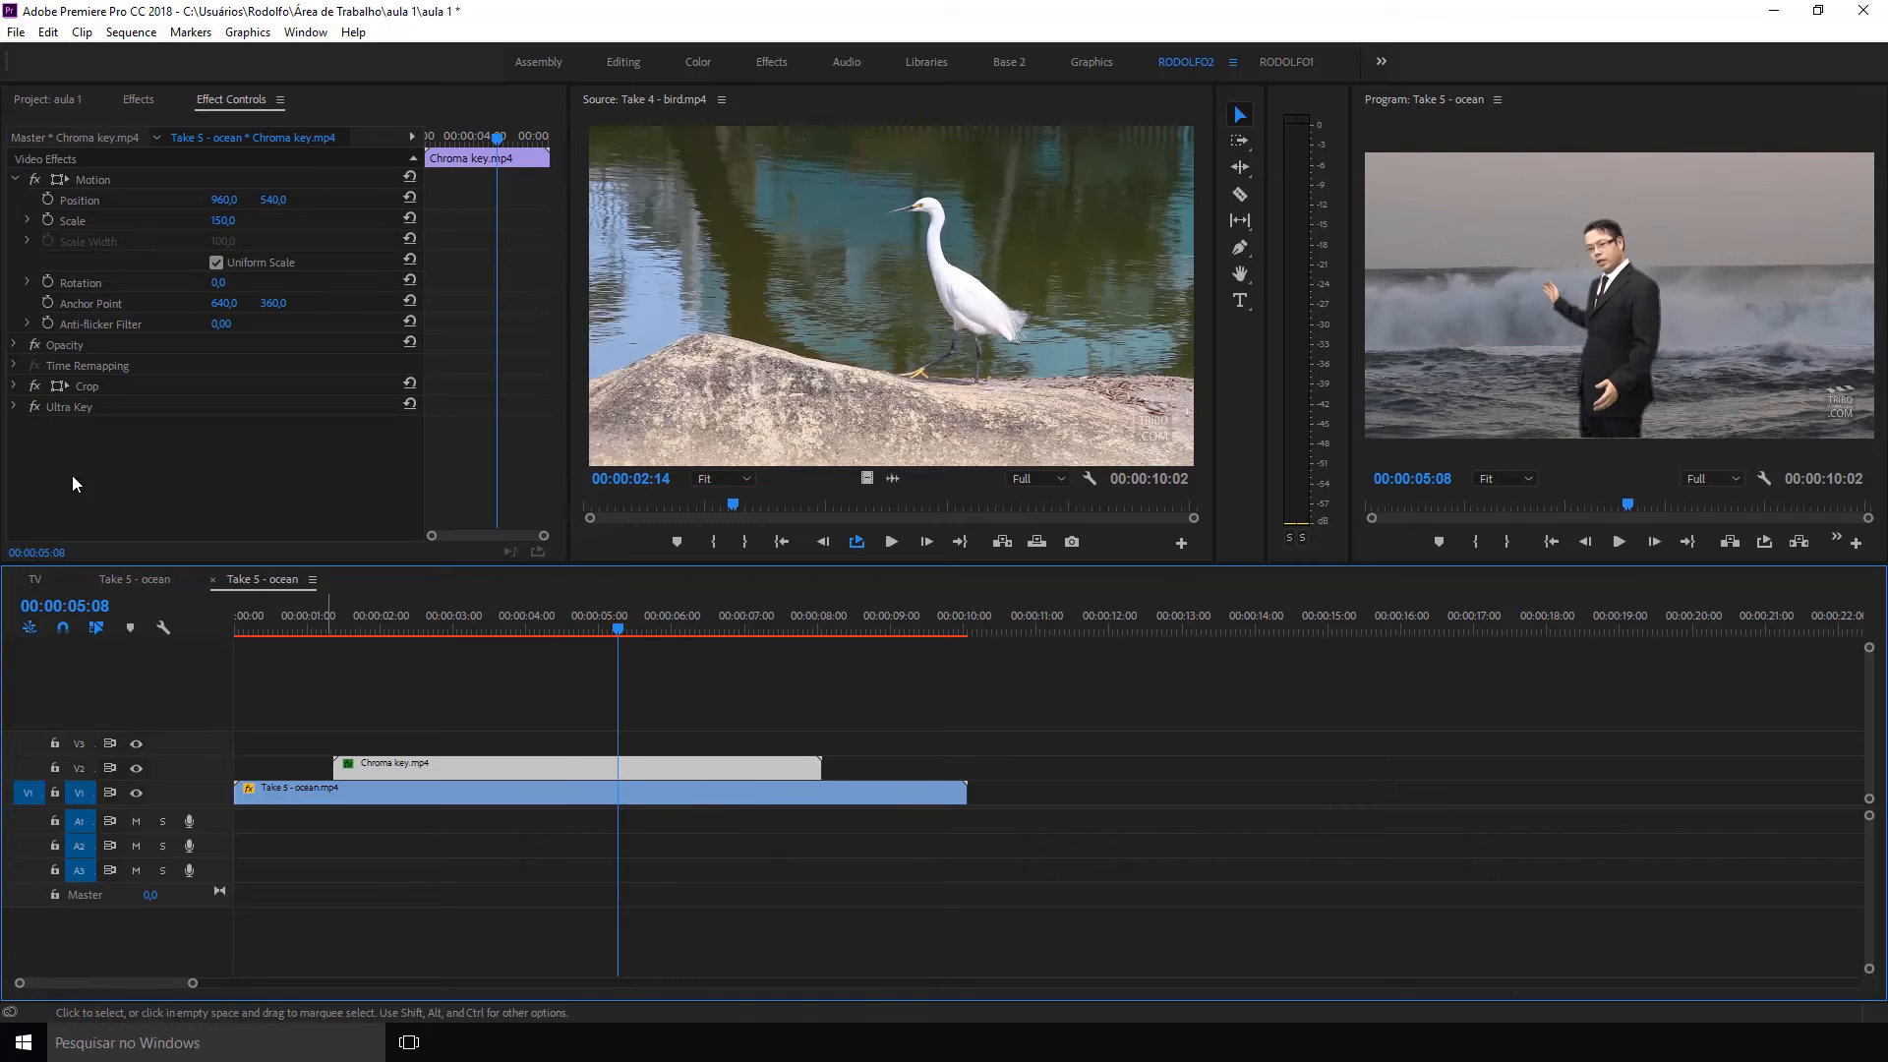
Remove Ultra Key from the Chroma key clip and apply the Color Key effect in its place
left_click(74, 410)
key("Delete")
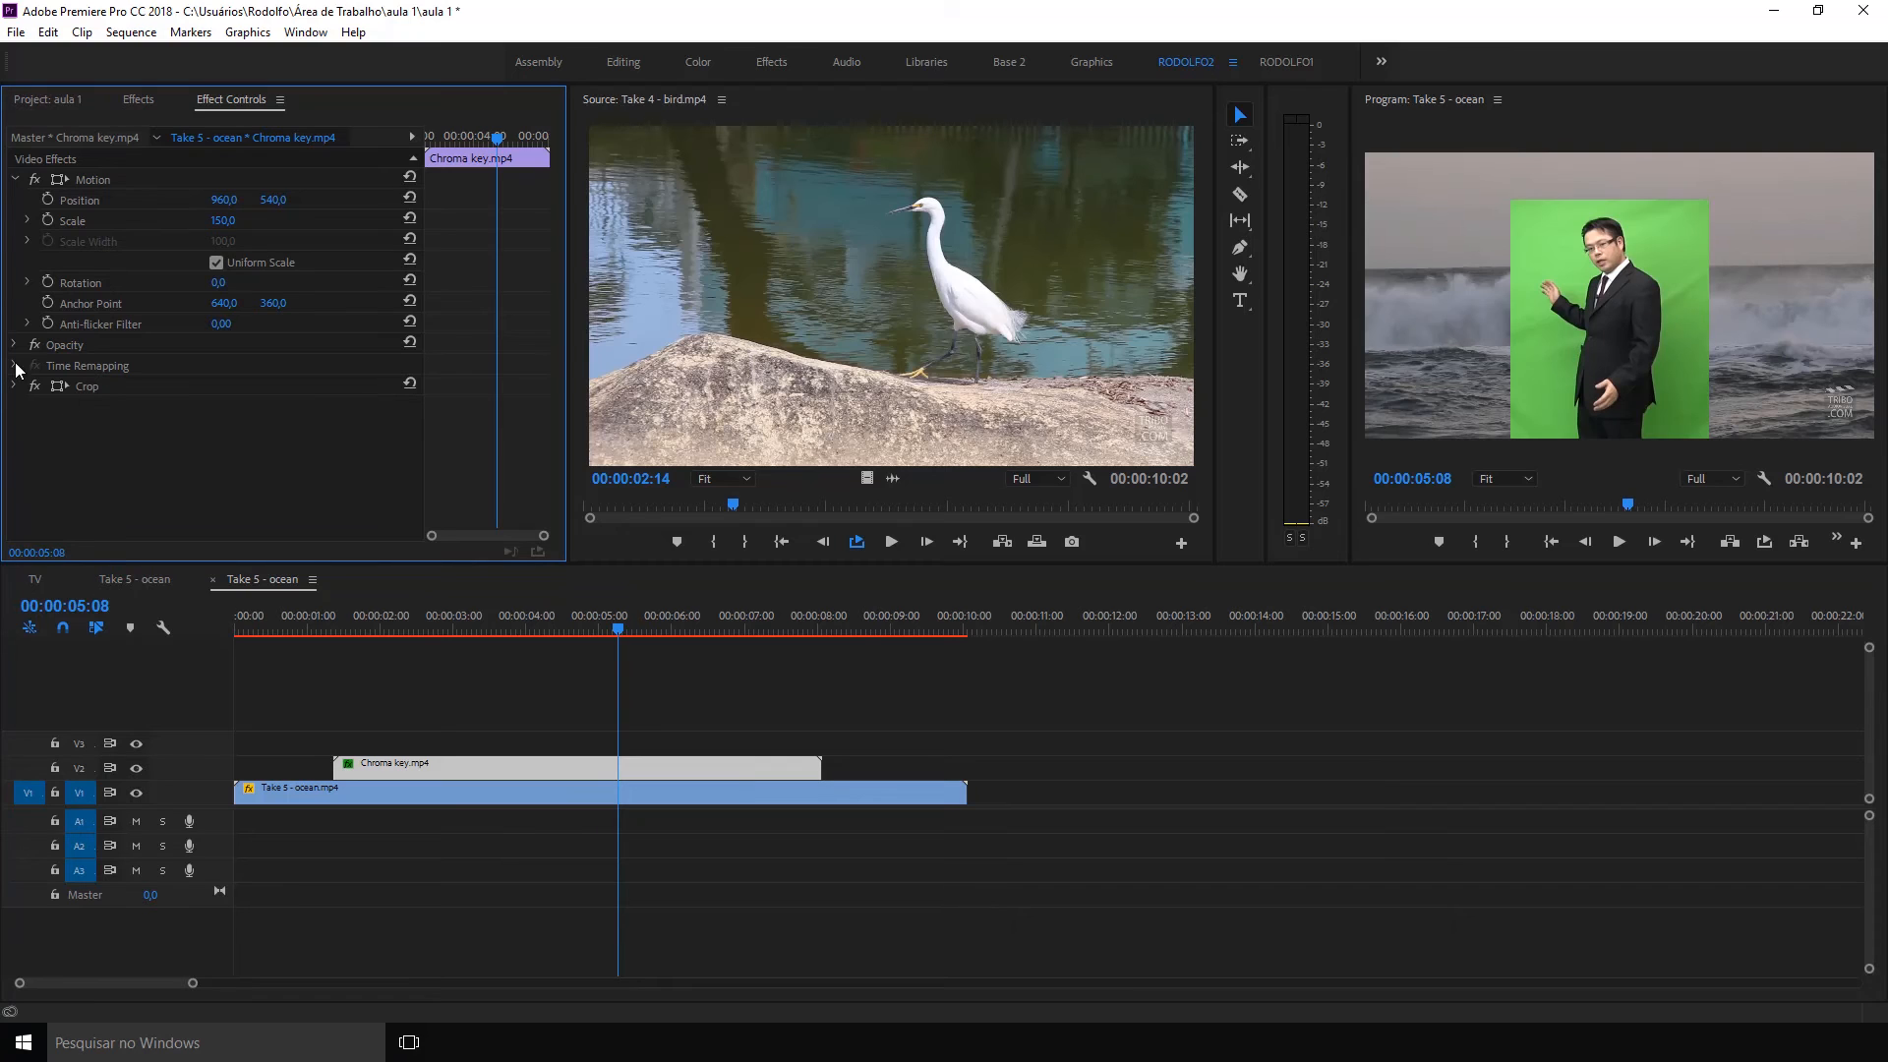
left_click(152, 98)
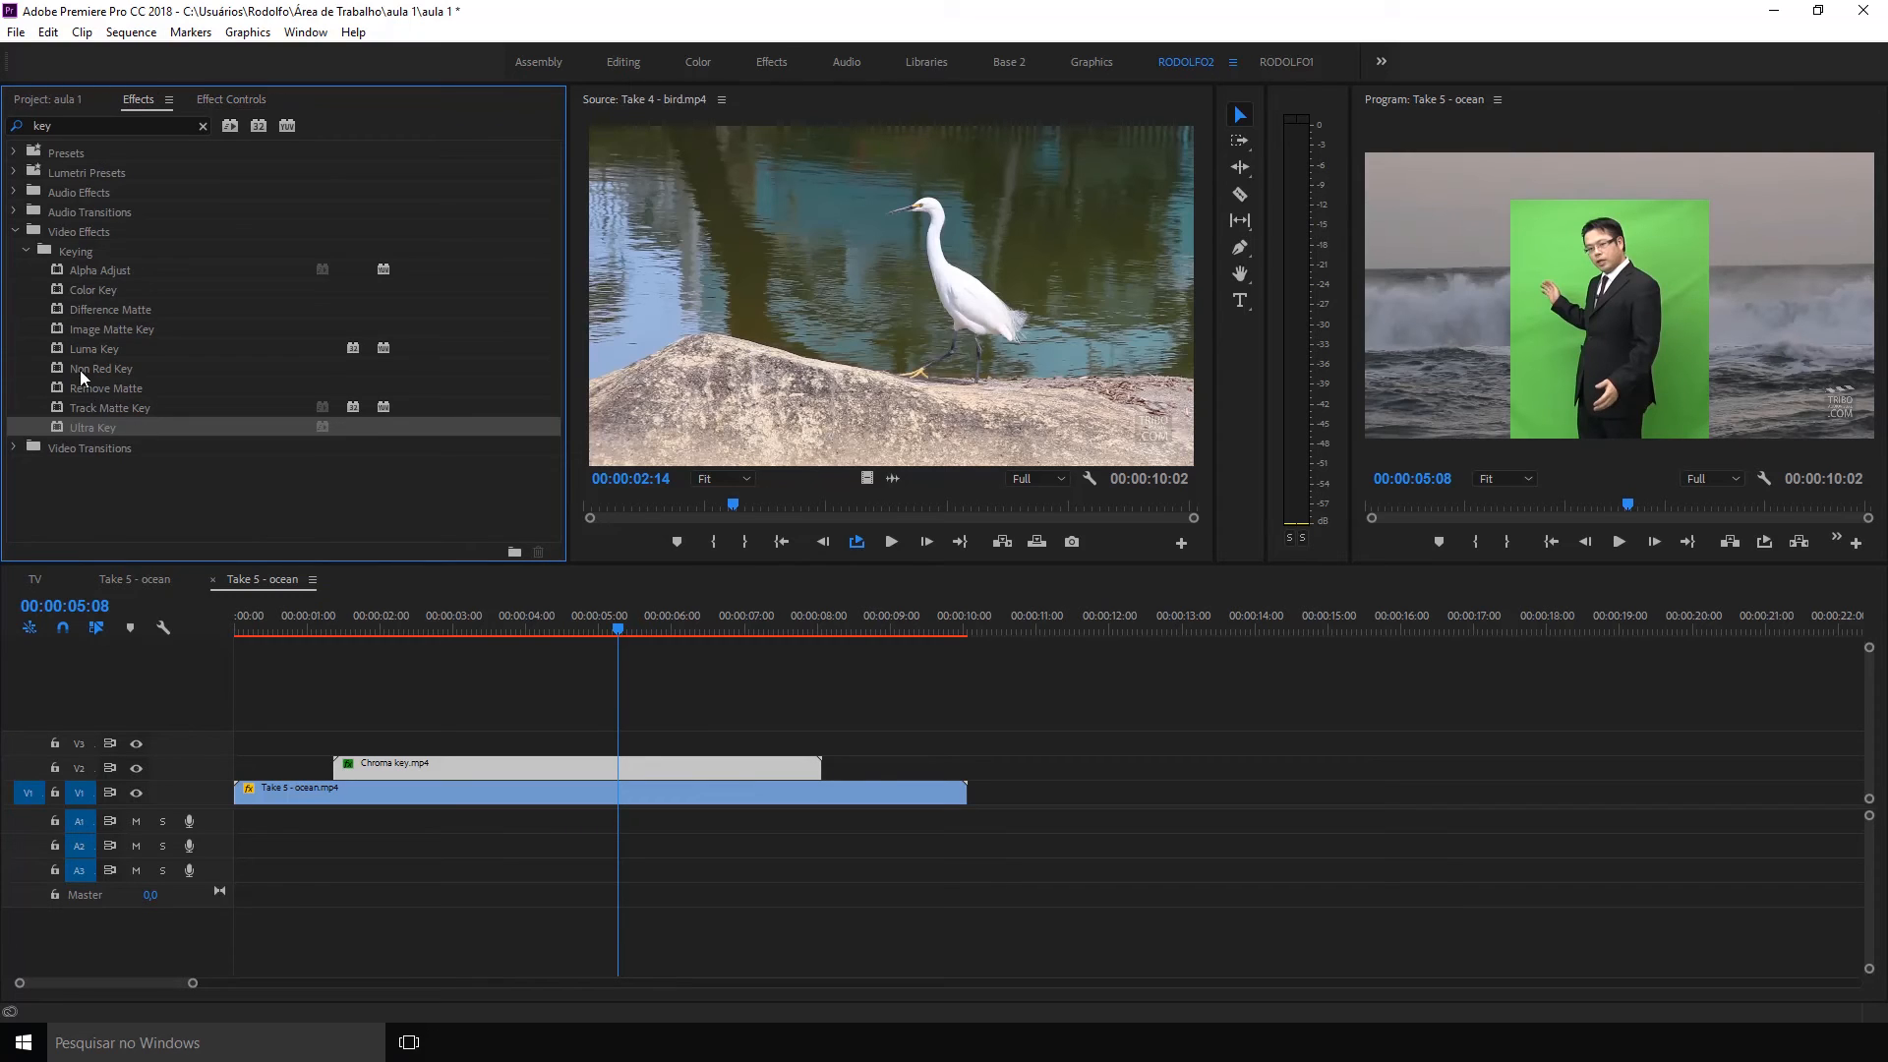
left_click(92, 290)
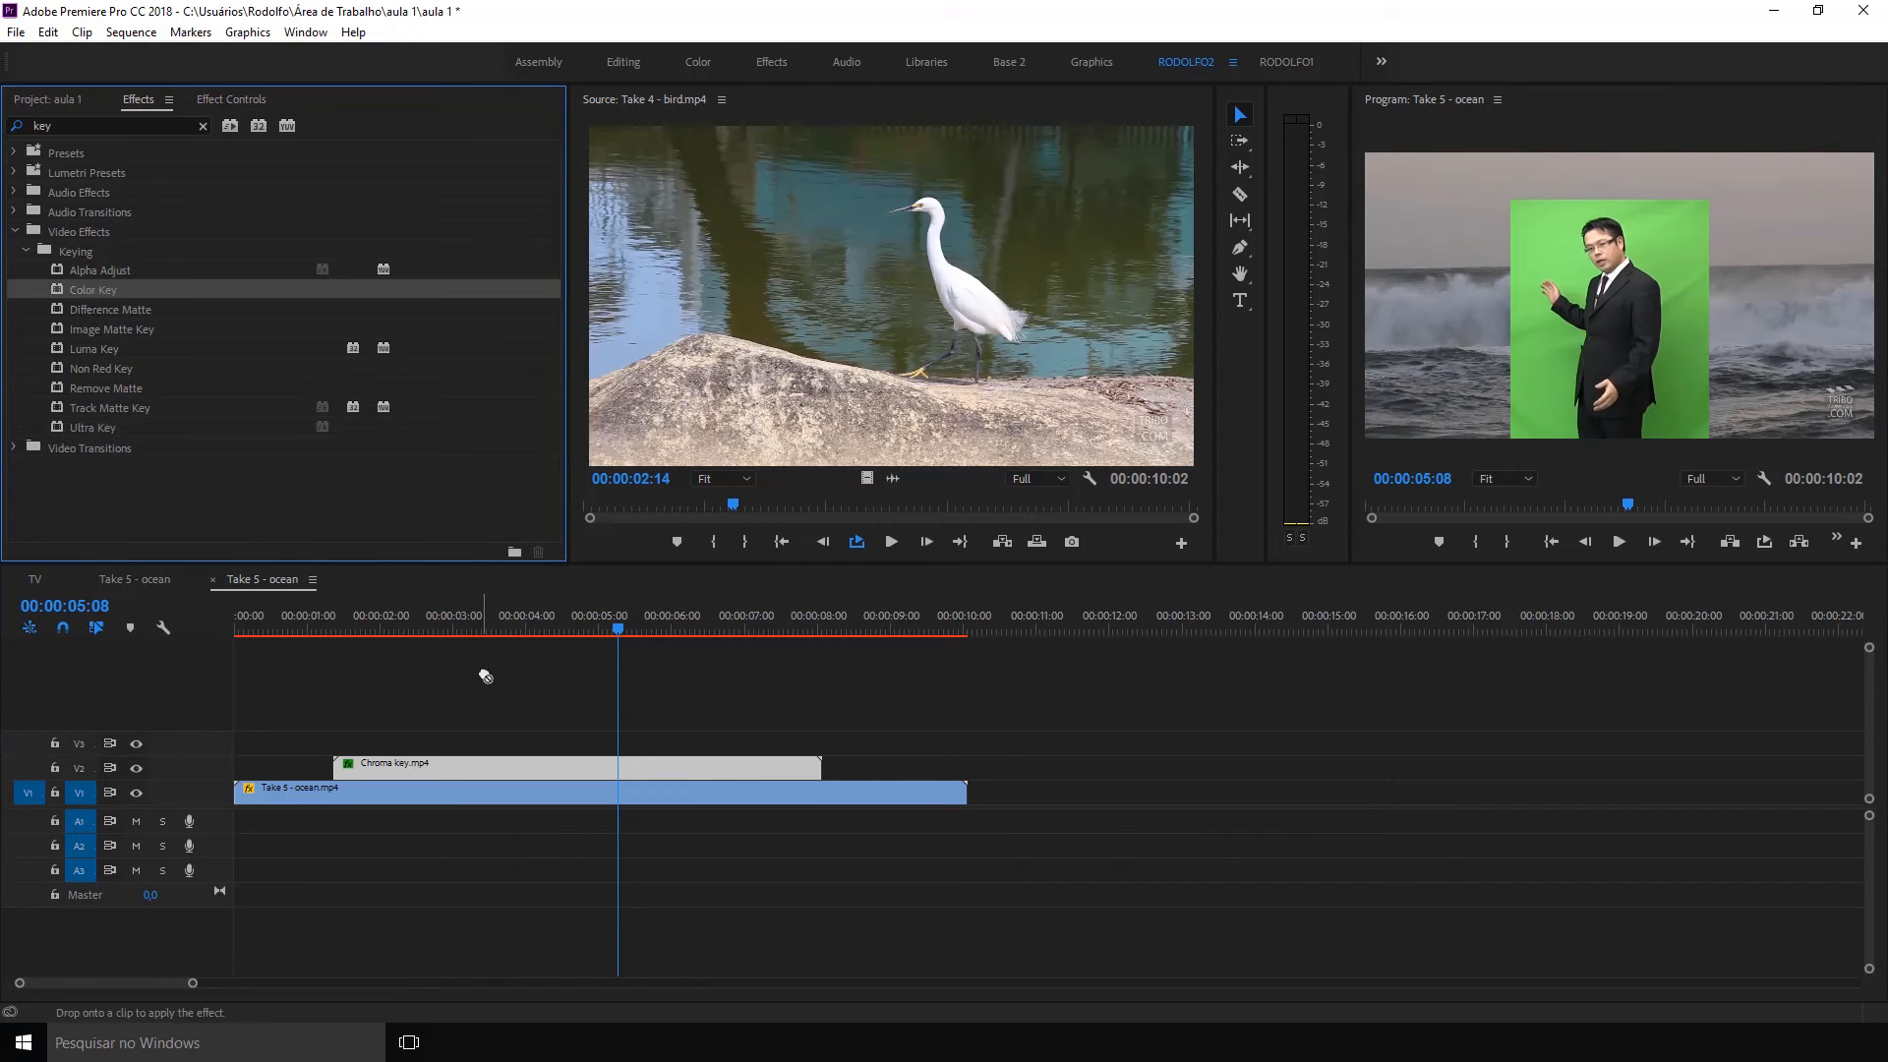
left_click(209, 103)
left_click(14, 179)
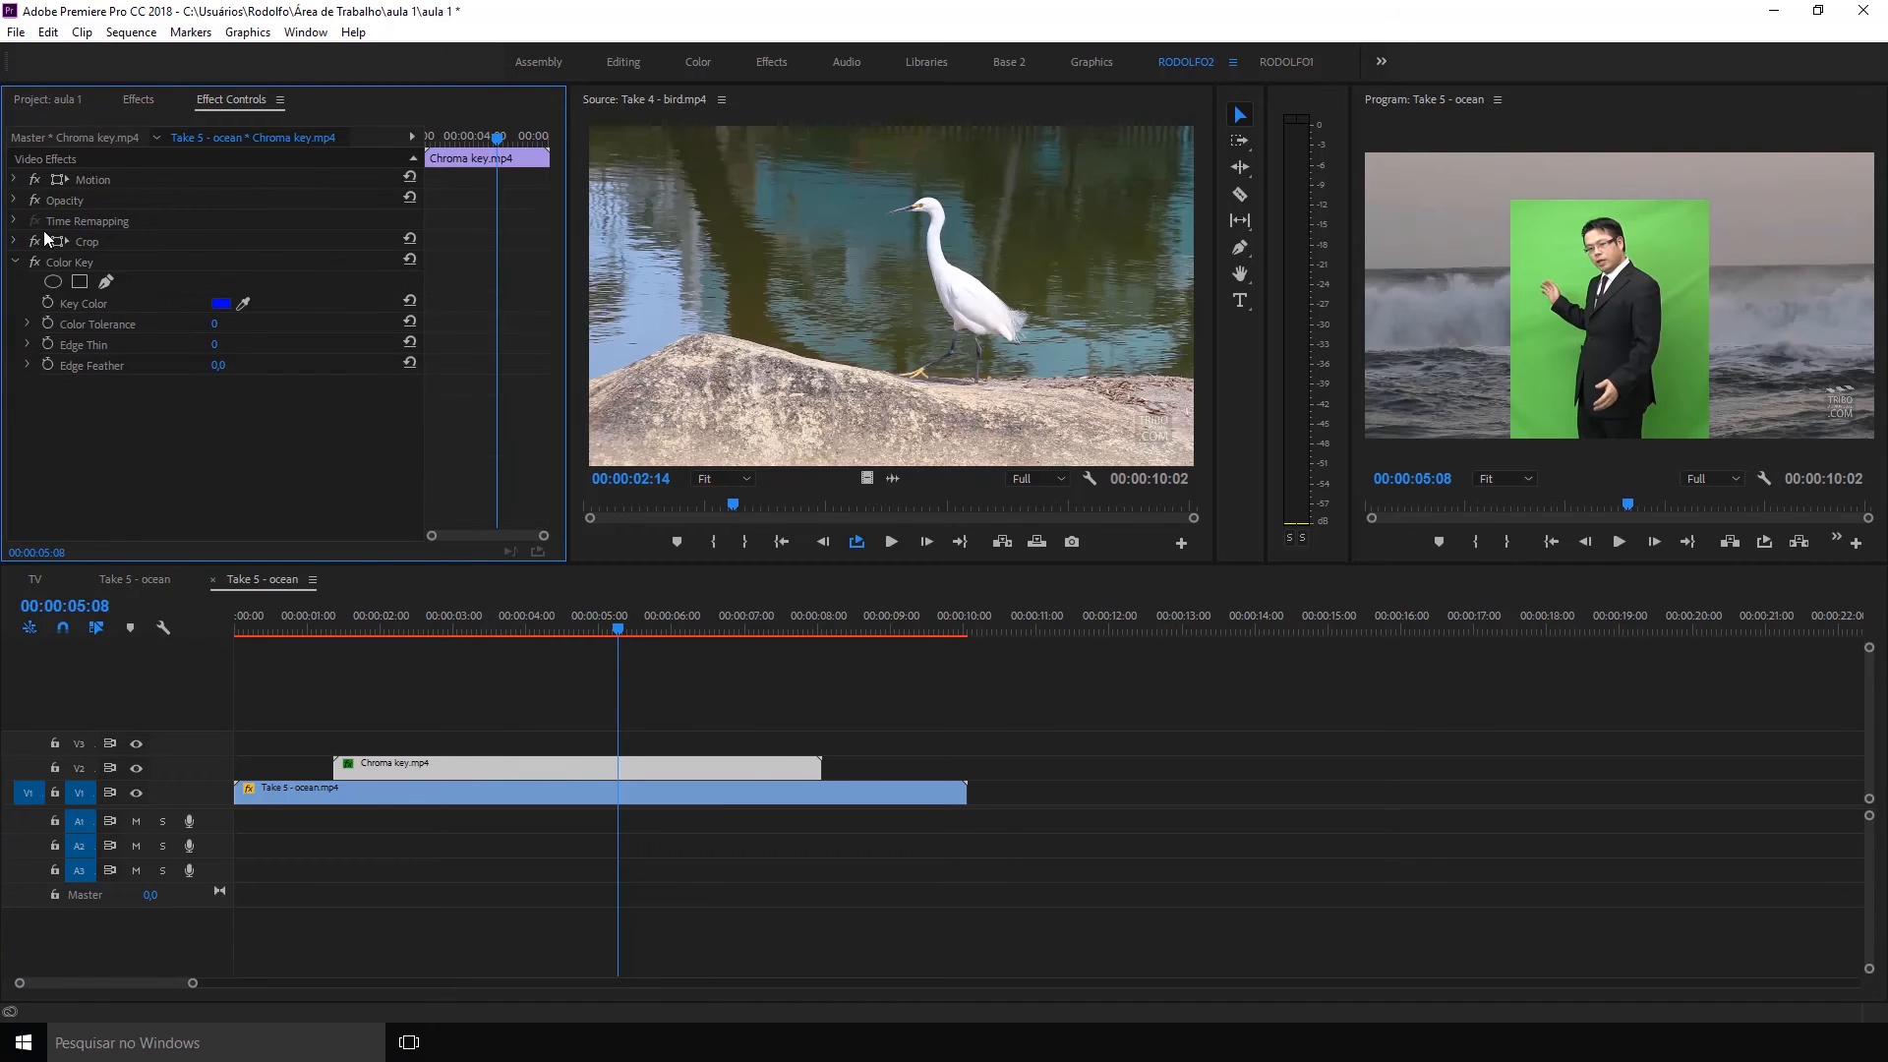
Sample a dark green of the backdrop as Color Key's key color, with Color Tolerance 45, Edge Thin 1 and Edge Feather 2,4
left_click(245, 302)
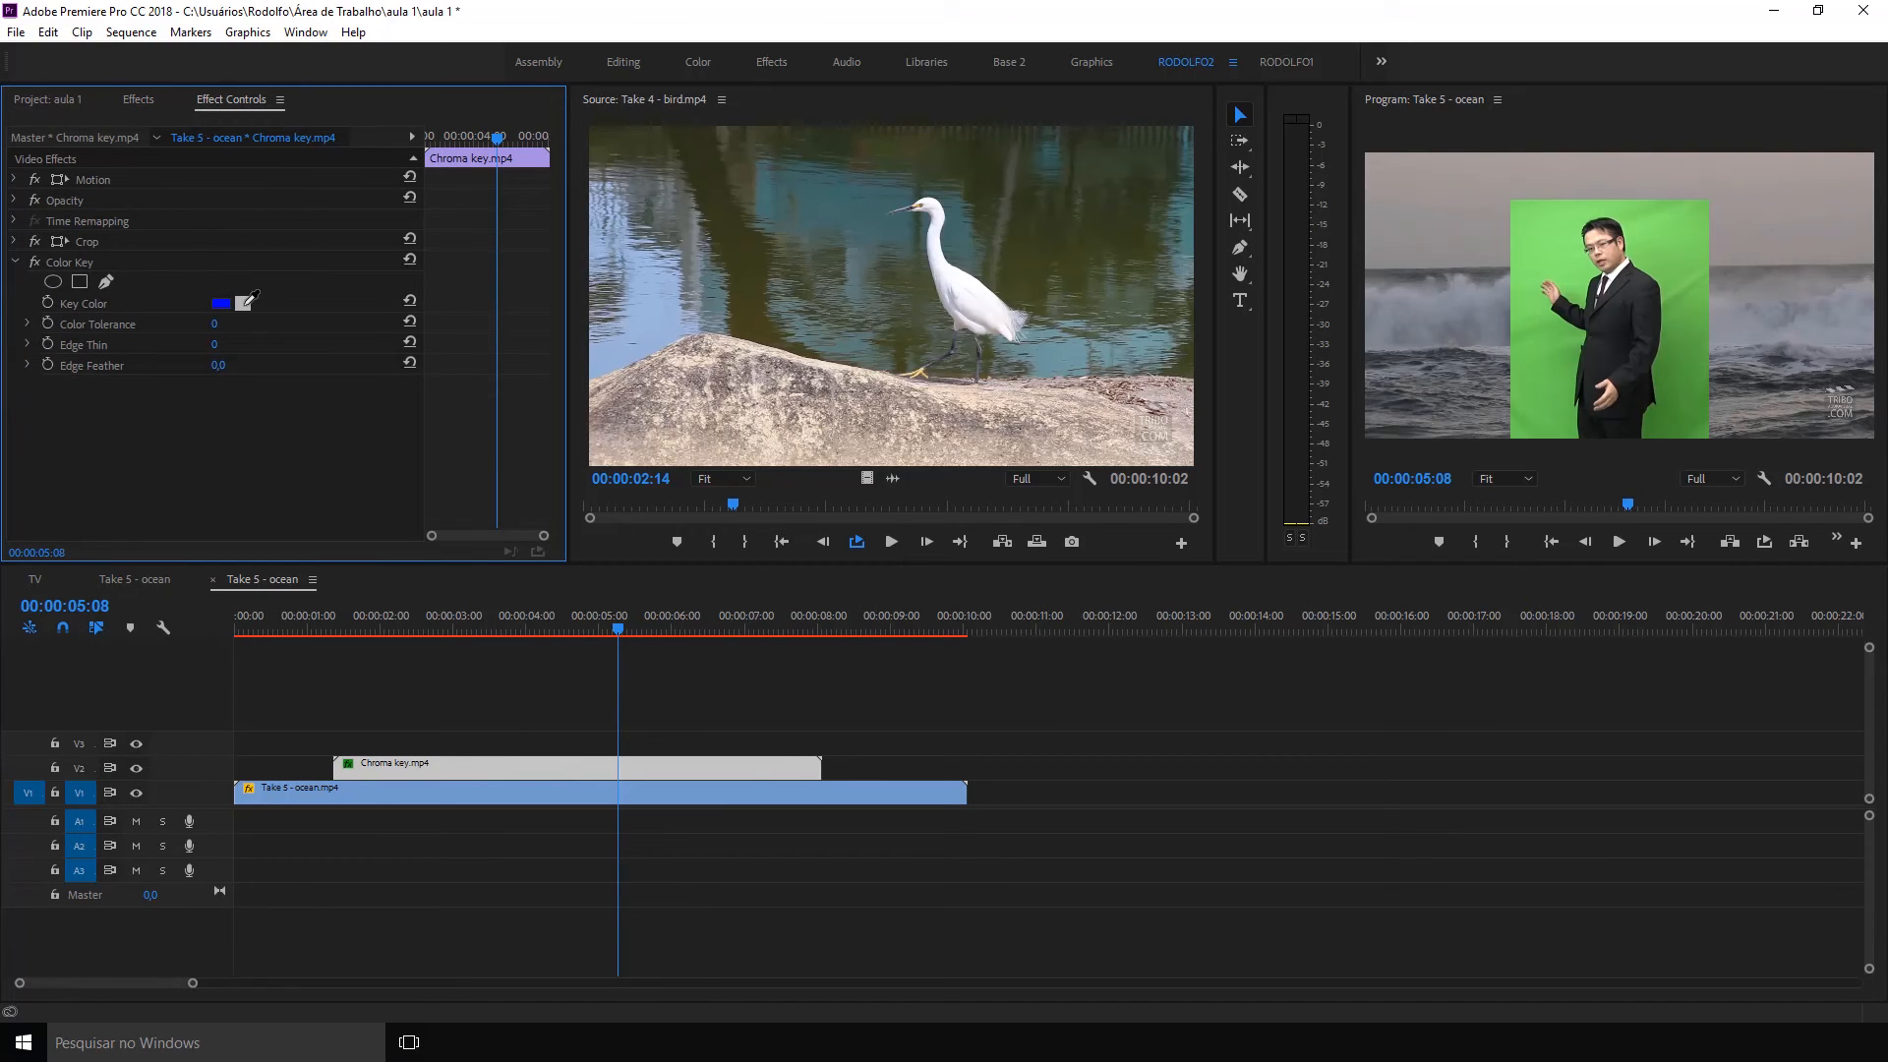
left_click(1568, 219)
left_click_drag(1617, 328, 1668, 387)
left_click_drag(224, 326, 267, 327)
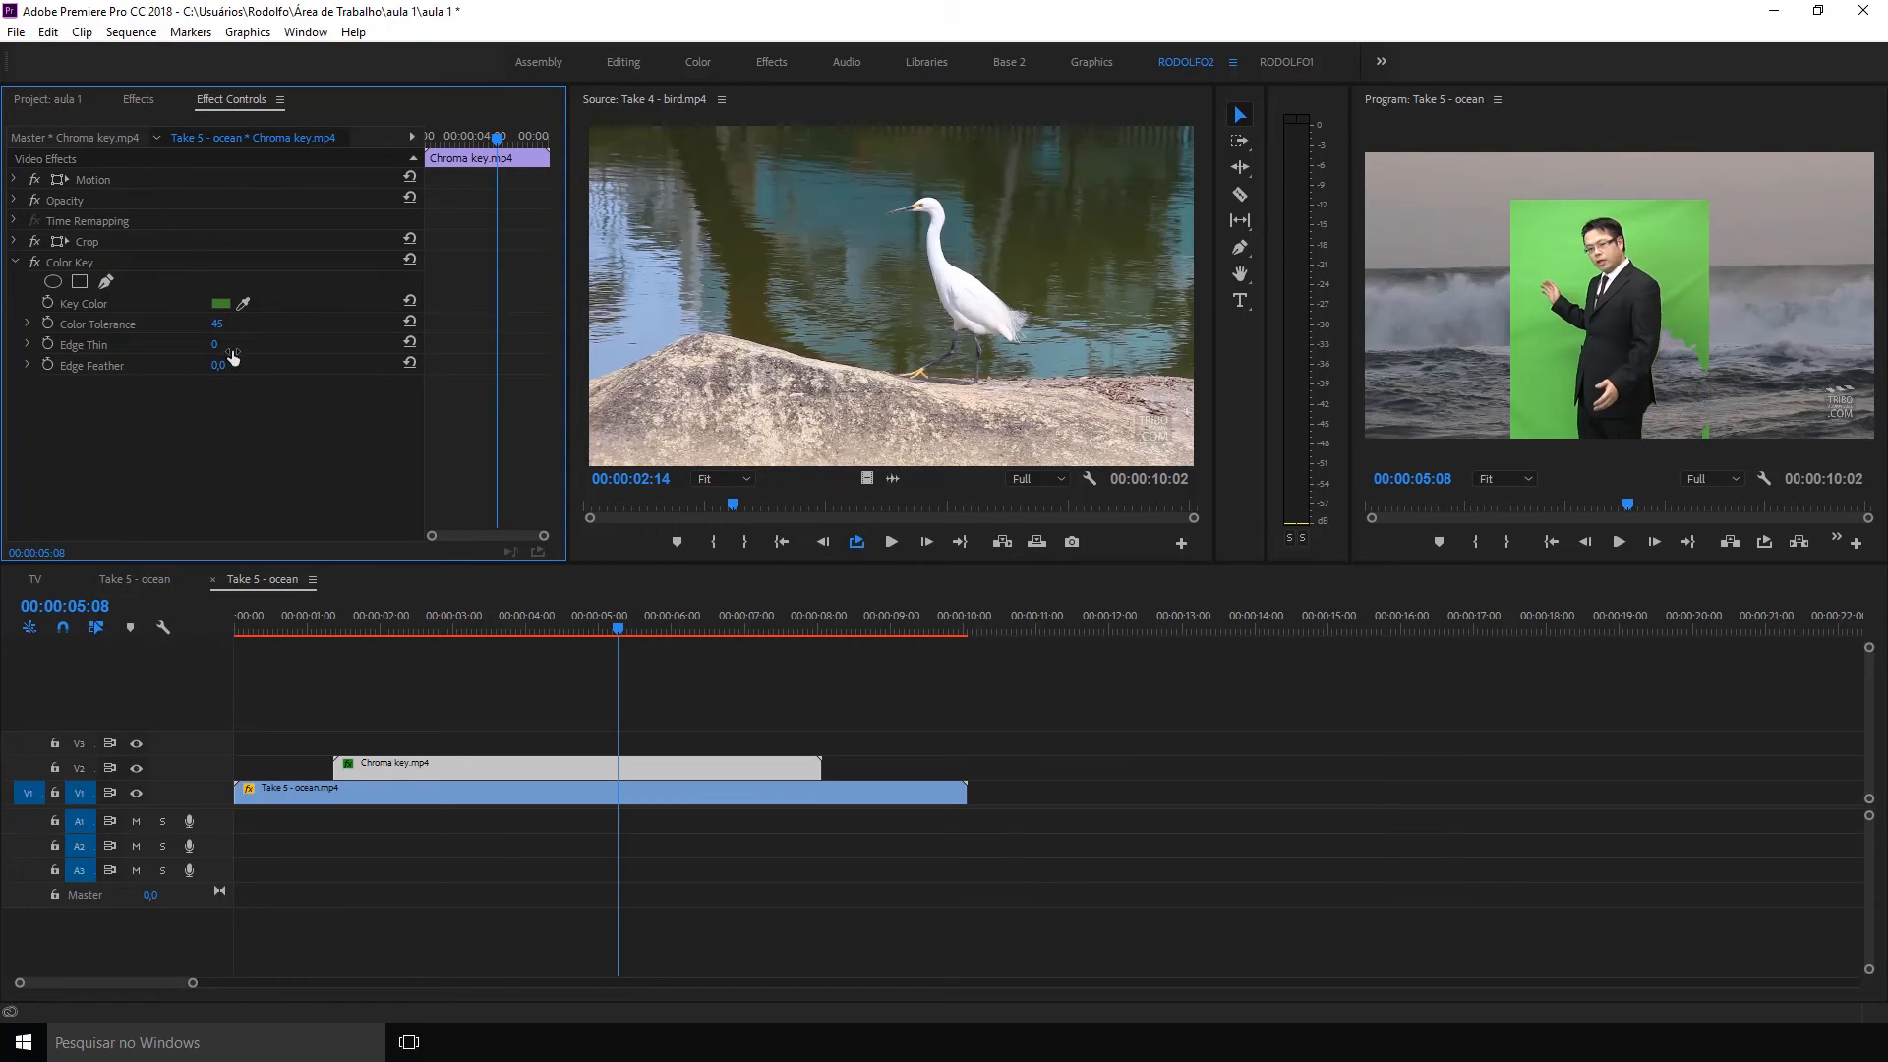
left_click_drag(226, 351, 213, 351)
Duplicate the Color Key effect and sample the bright green beside the presenter's head as the copy's key color
left_click(63, 259)
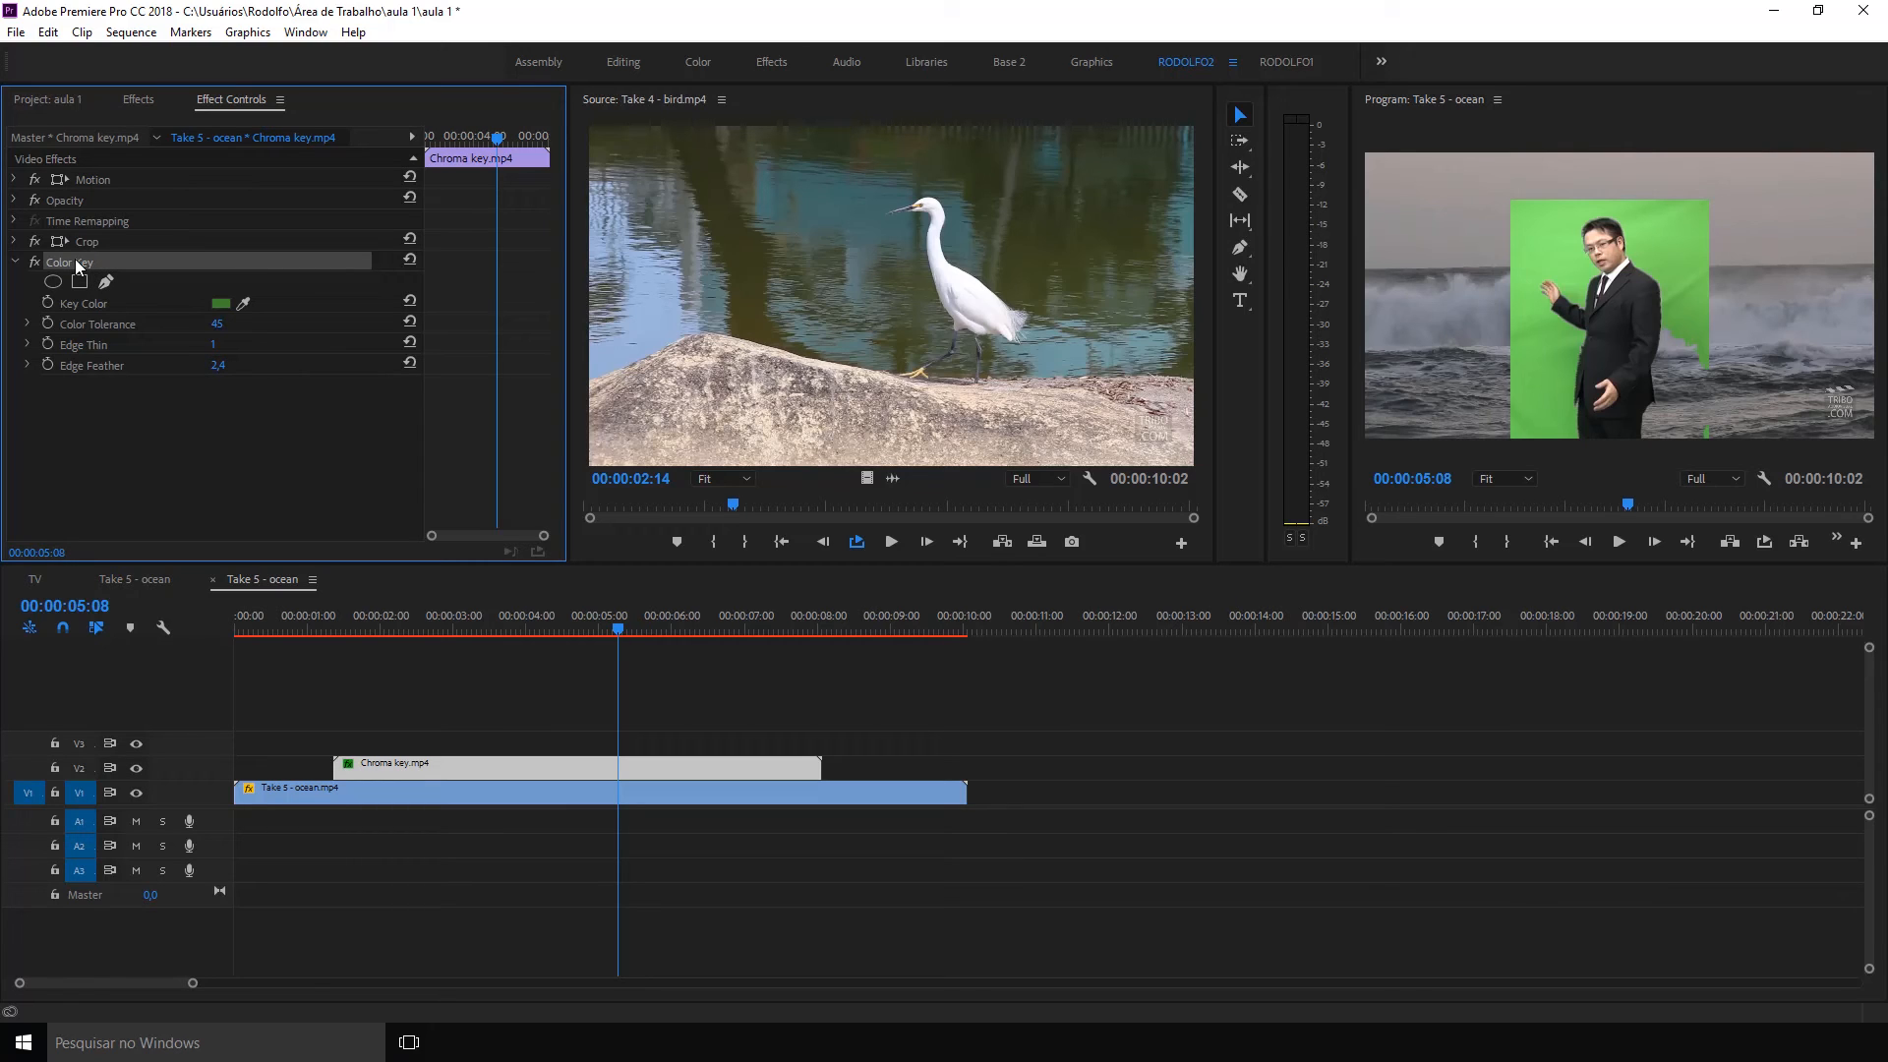
key("ctrl+v")
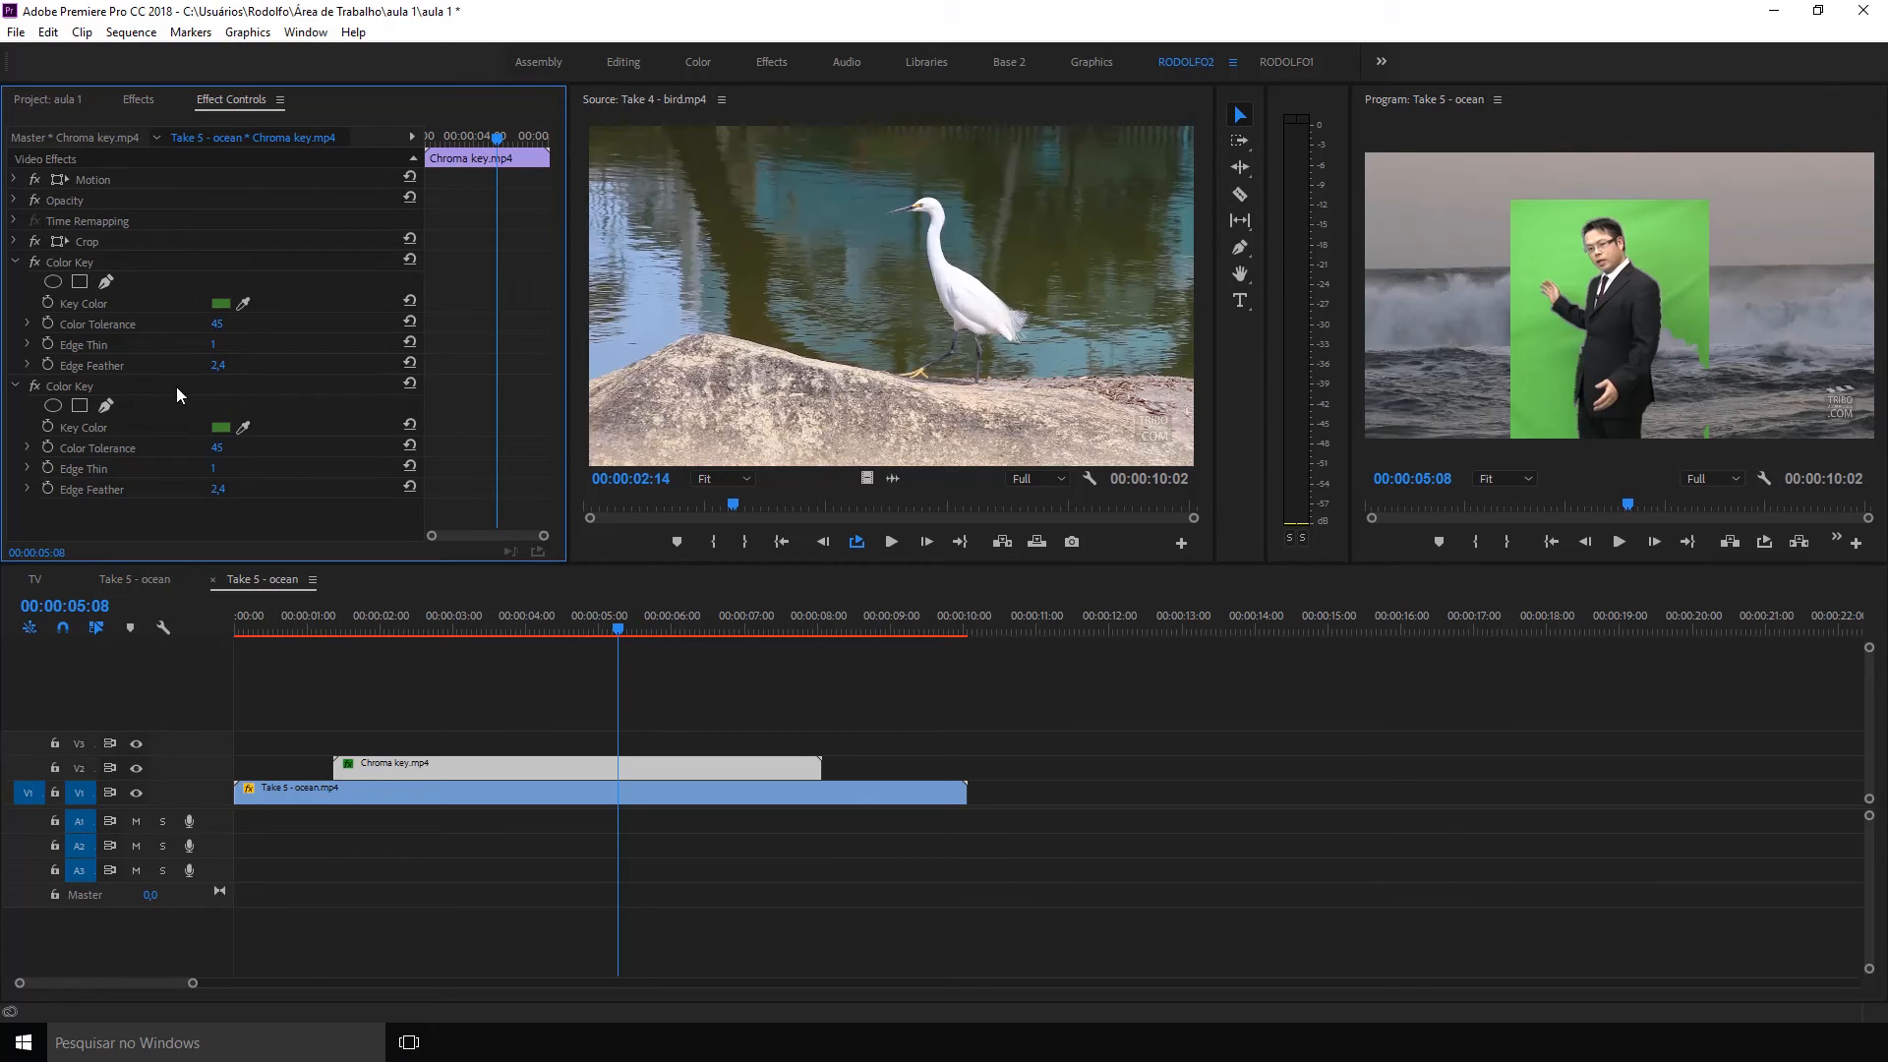
left_click(243, 427)
left_click(1555, 222)
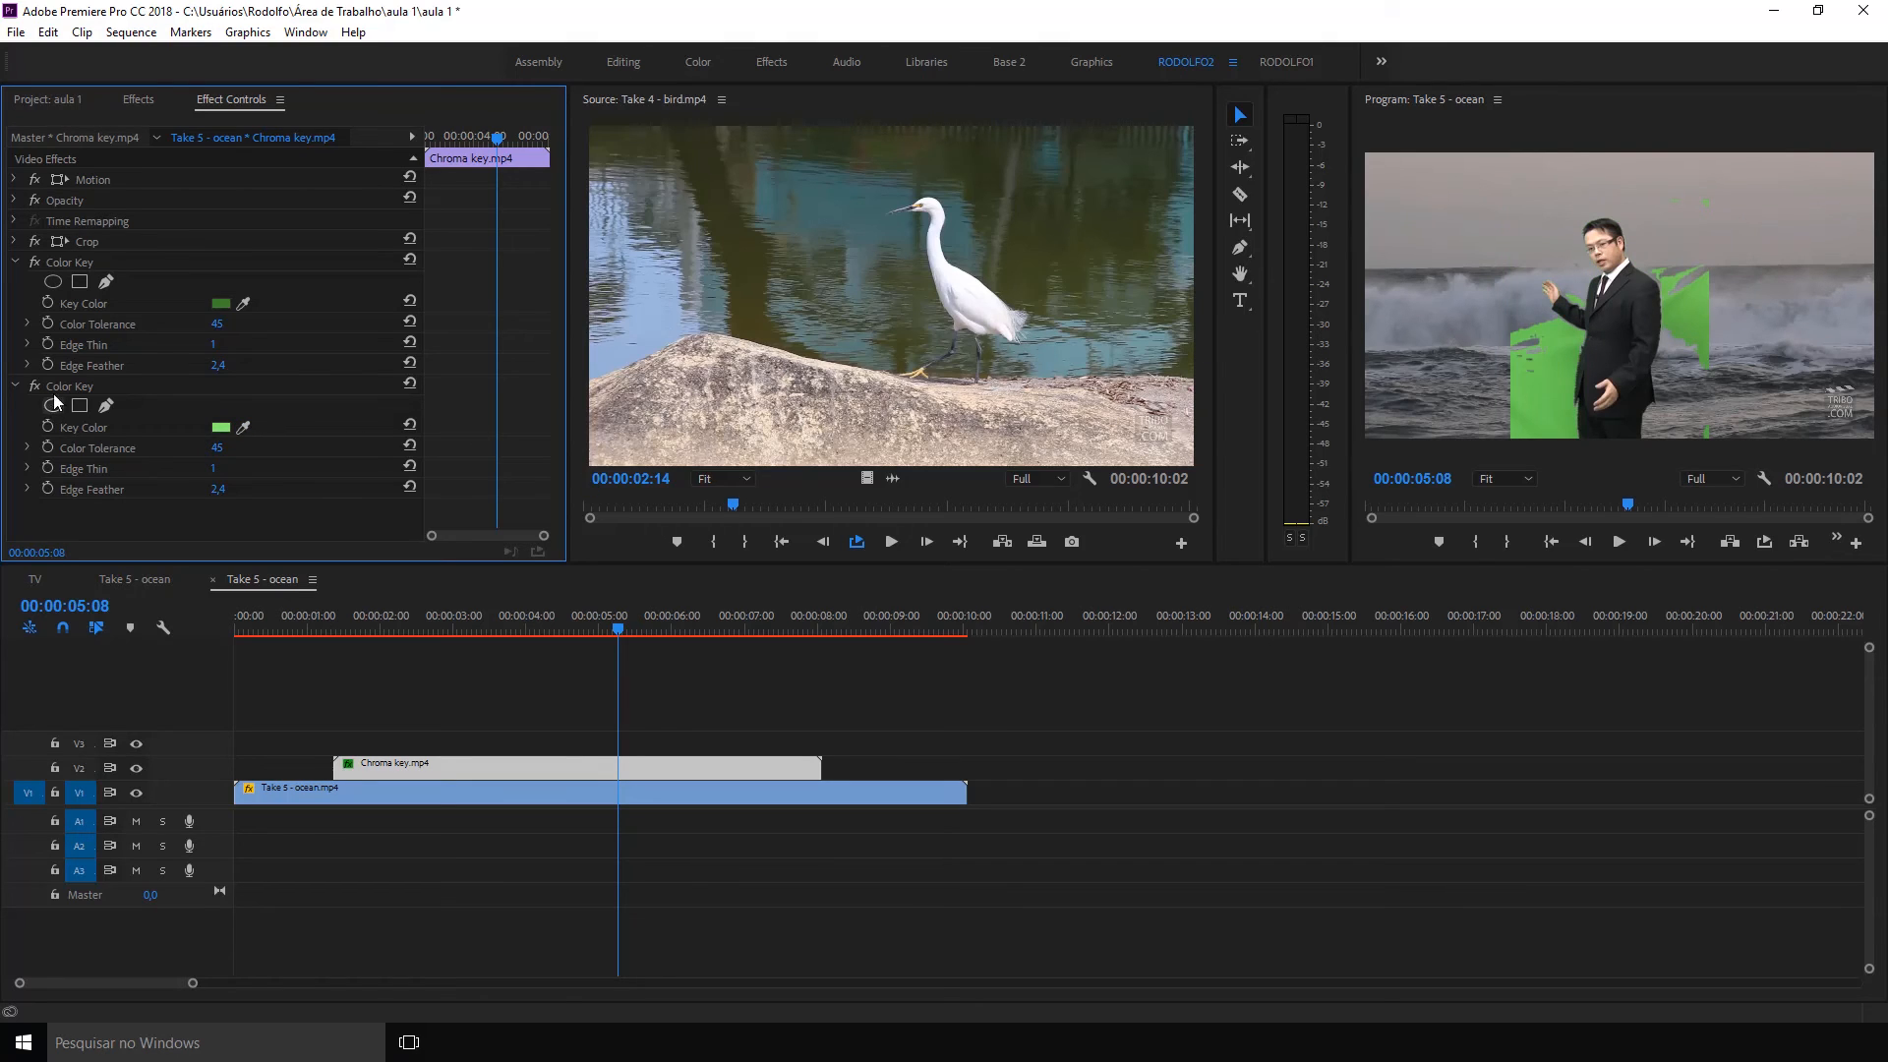
Add a third Color Key by duplicating the second, and sample the remaining green beside the presenter's jacket as its key color
left_click(16, 262)
left_click(86, 284)
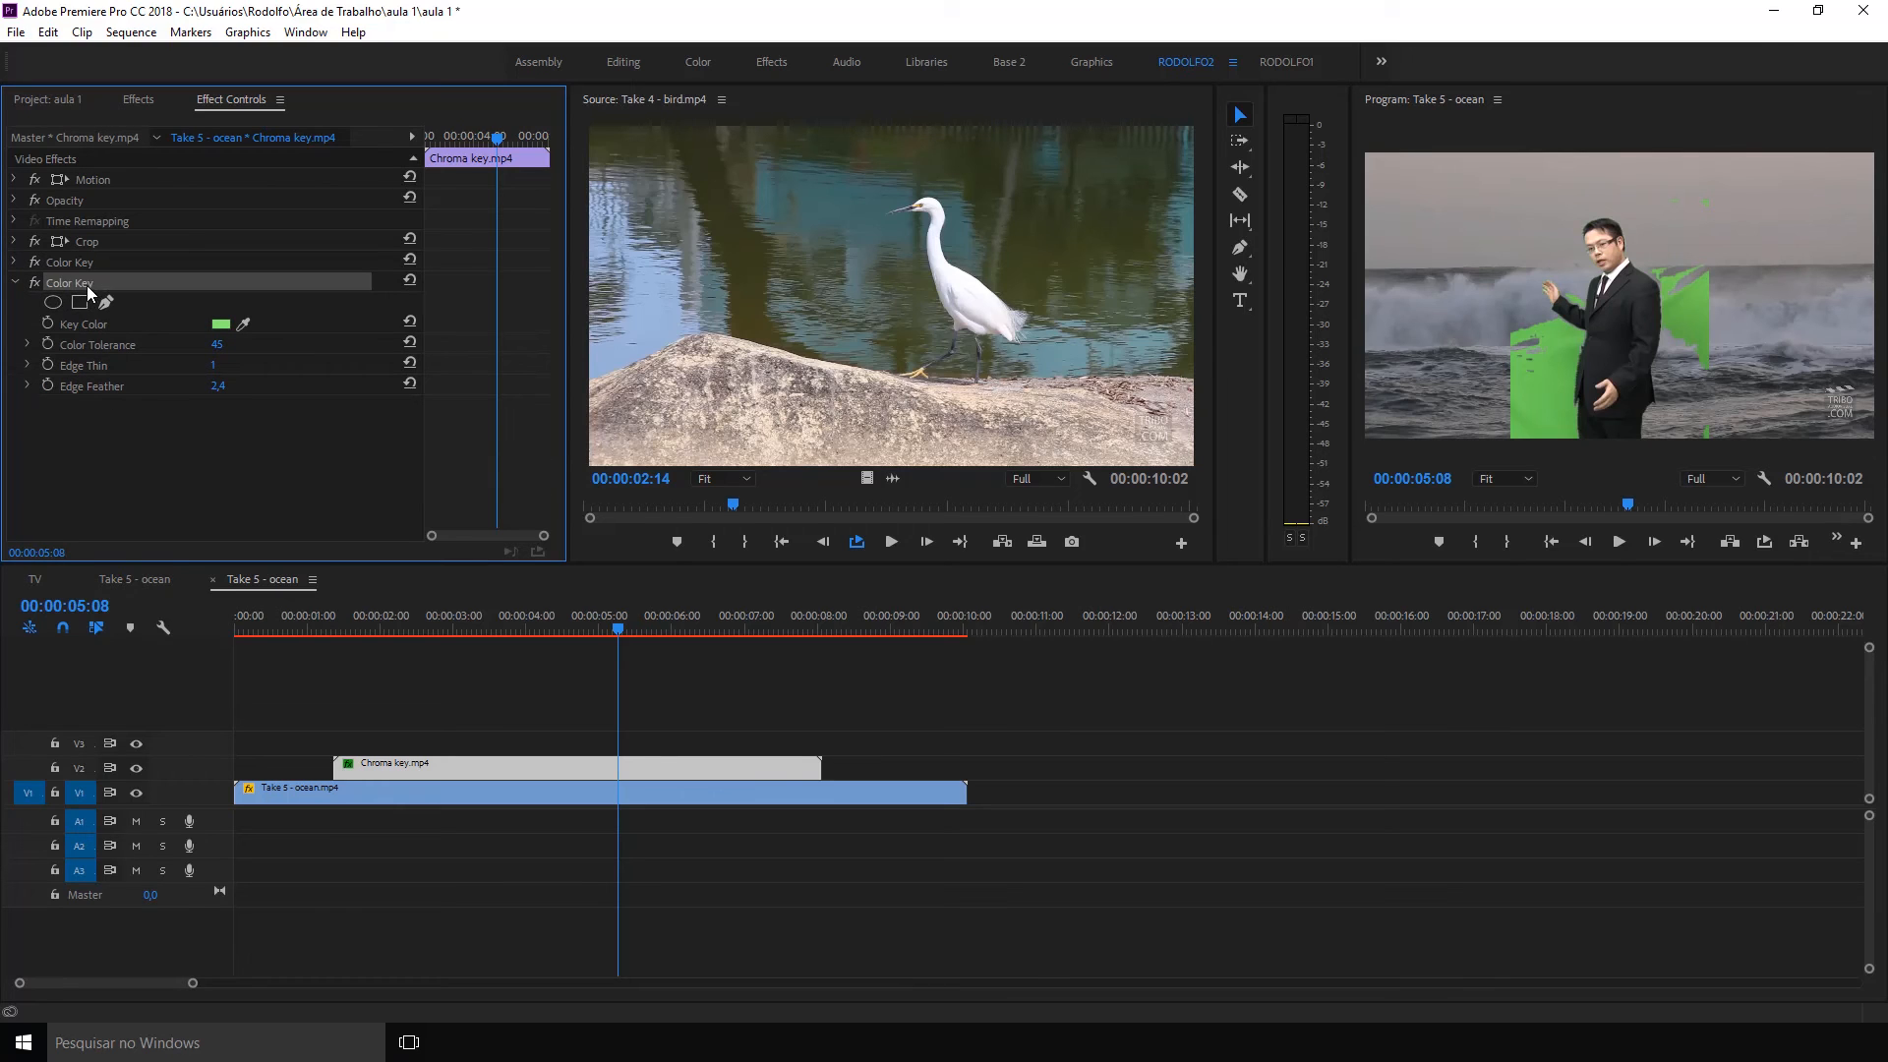
key("ctrl+c")
key("ctrl+v")
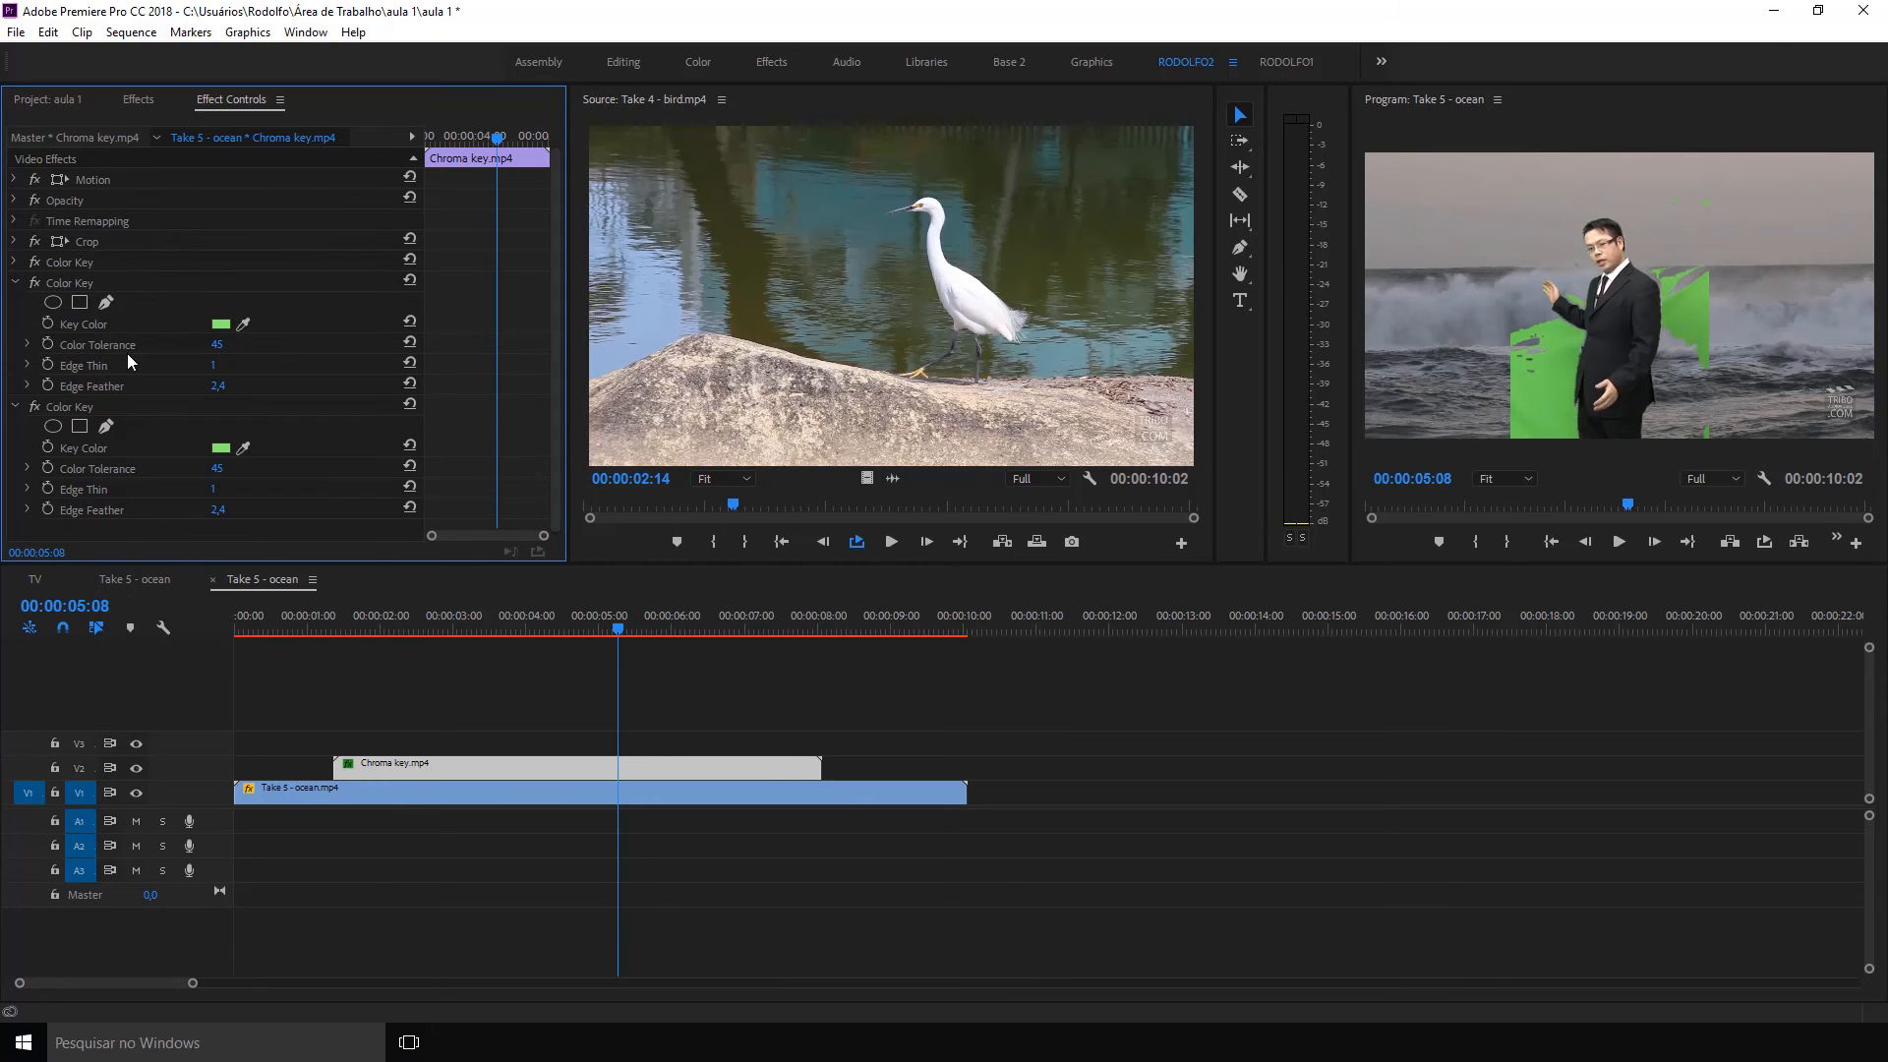
left_click_drag(246, 435, 1677, 313)
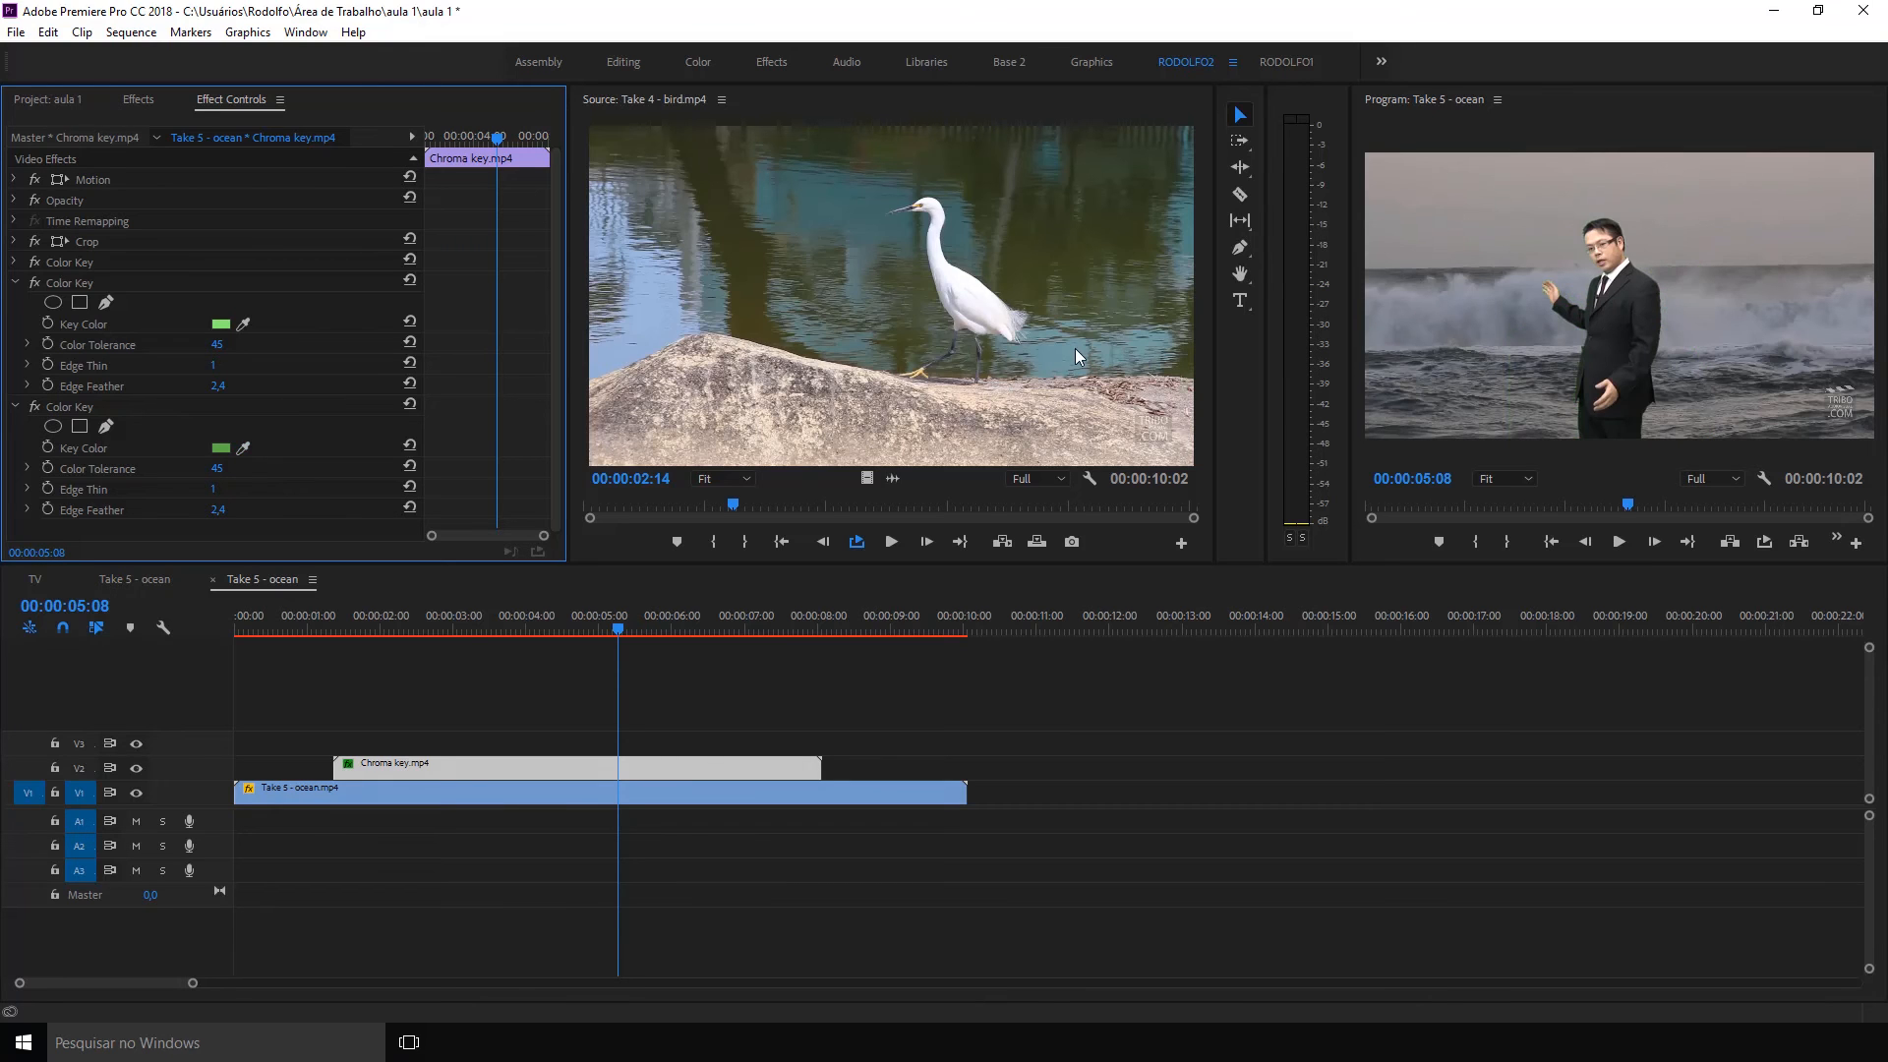
Examine the presenter's suit edges at 00:00:04:16 with the Program monitor at 100%, and return it to Fit
left_click_drag(646, 626, 564, 626)
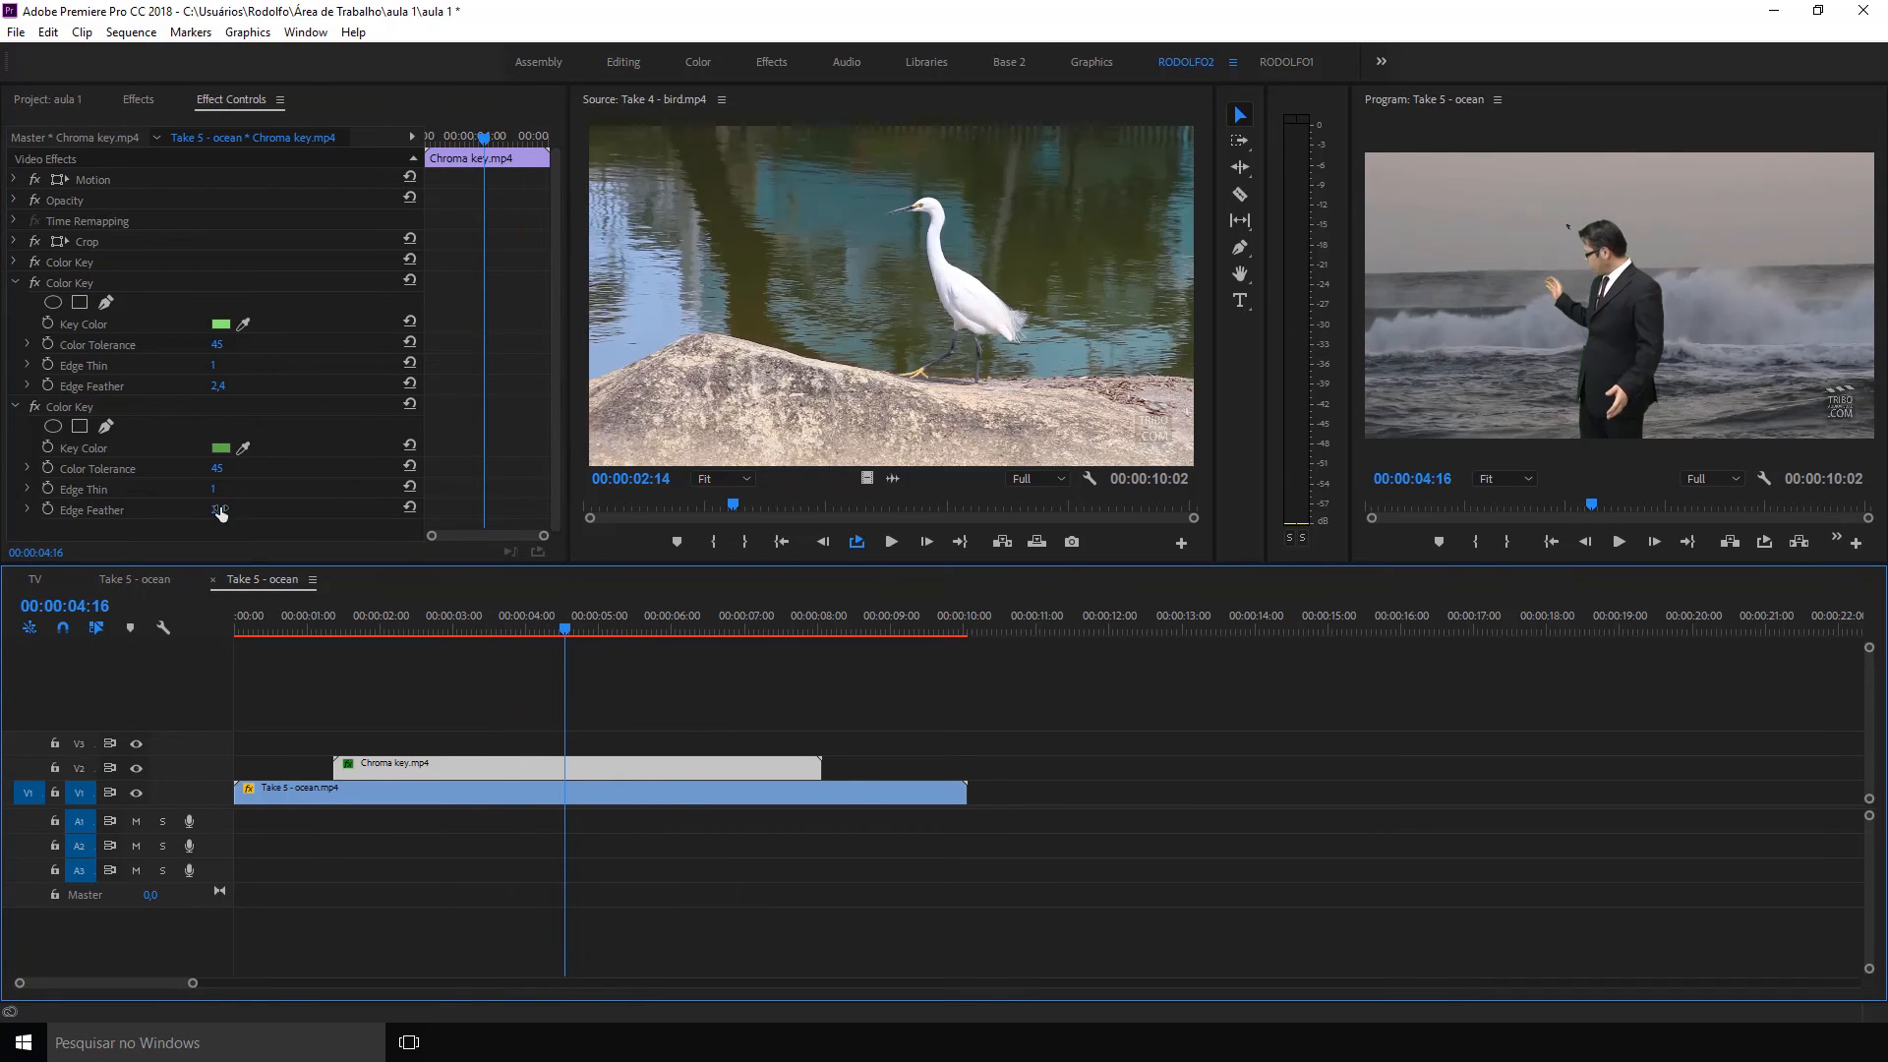
left_click(1498, 478)
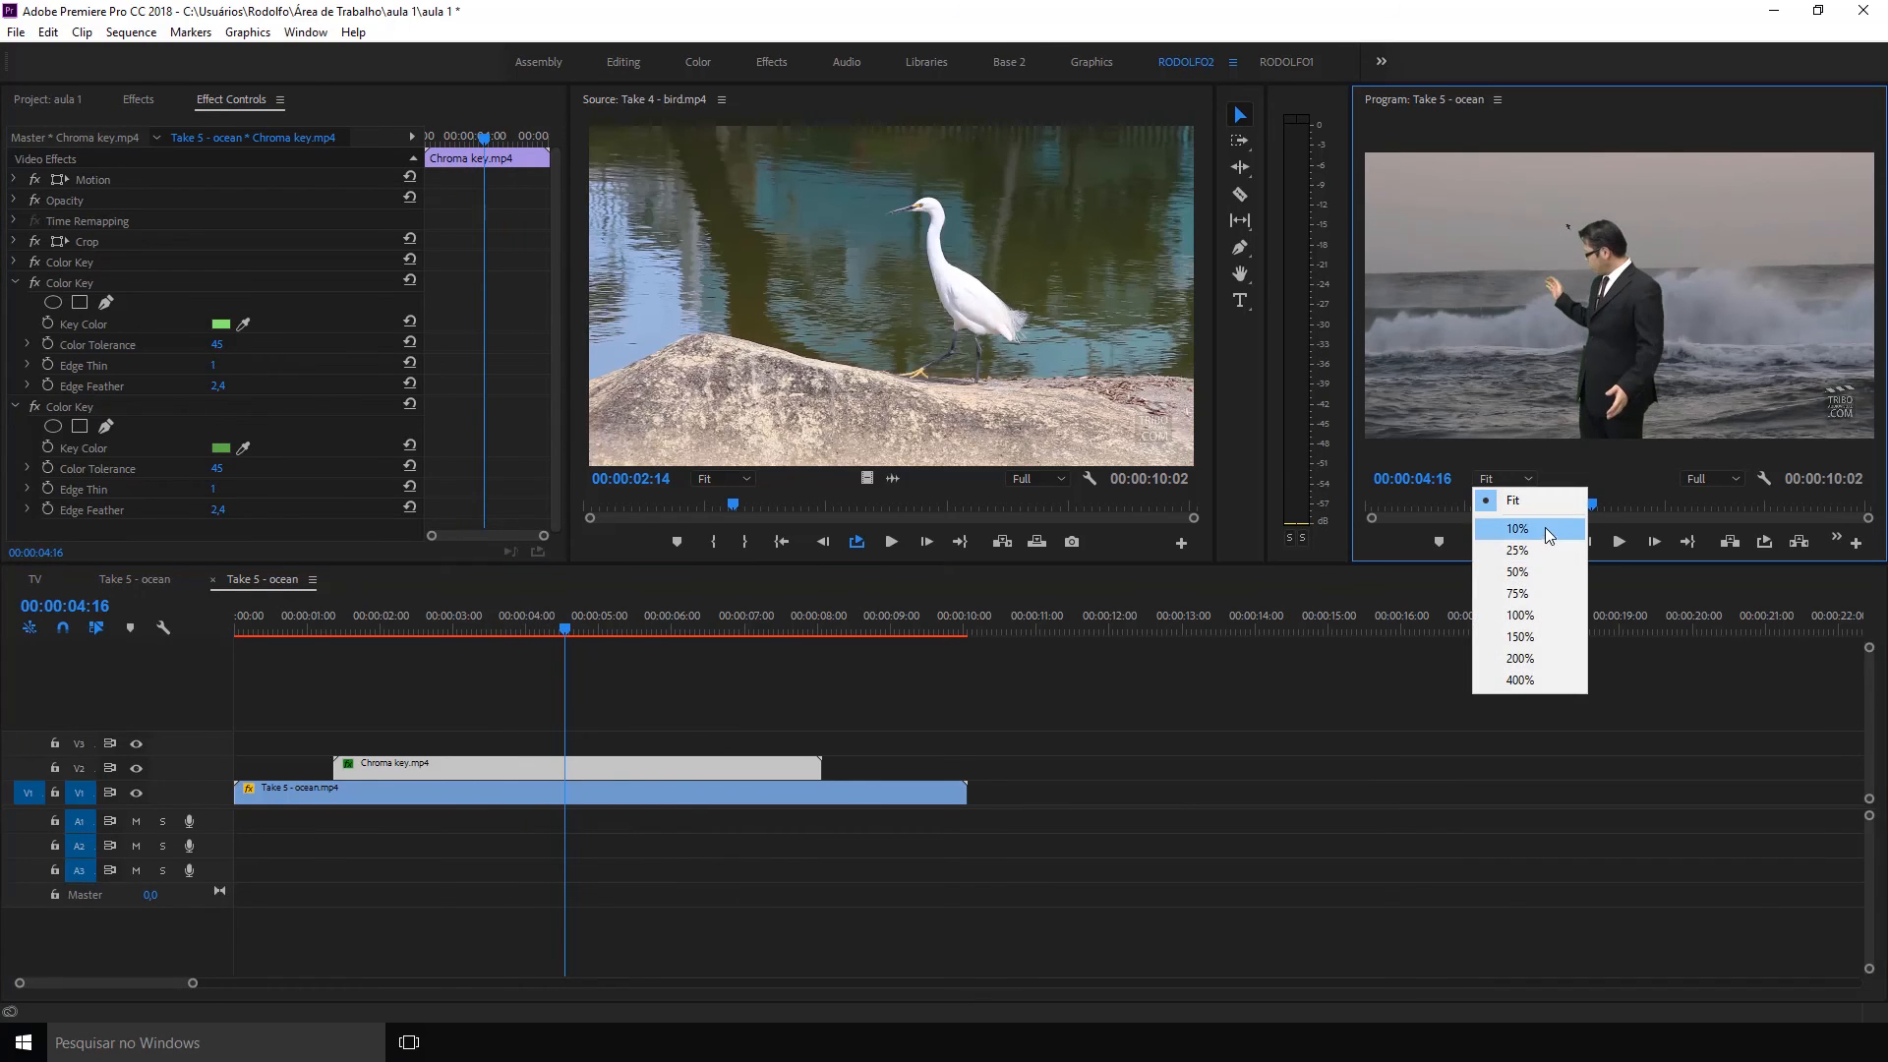
left_click(1537, 615)
scroll(1873, 313, "down", 3)
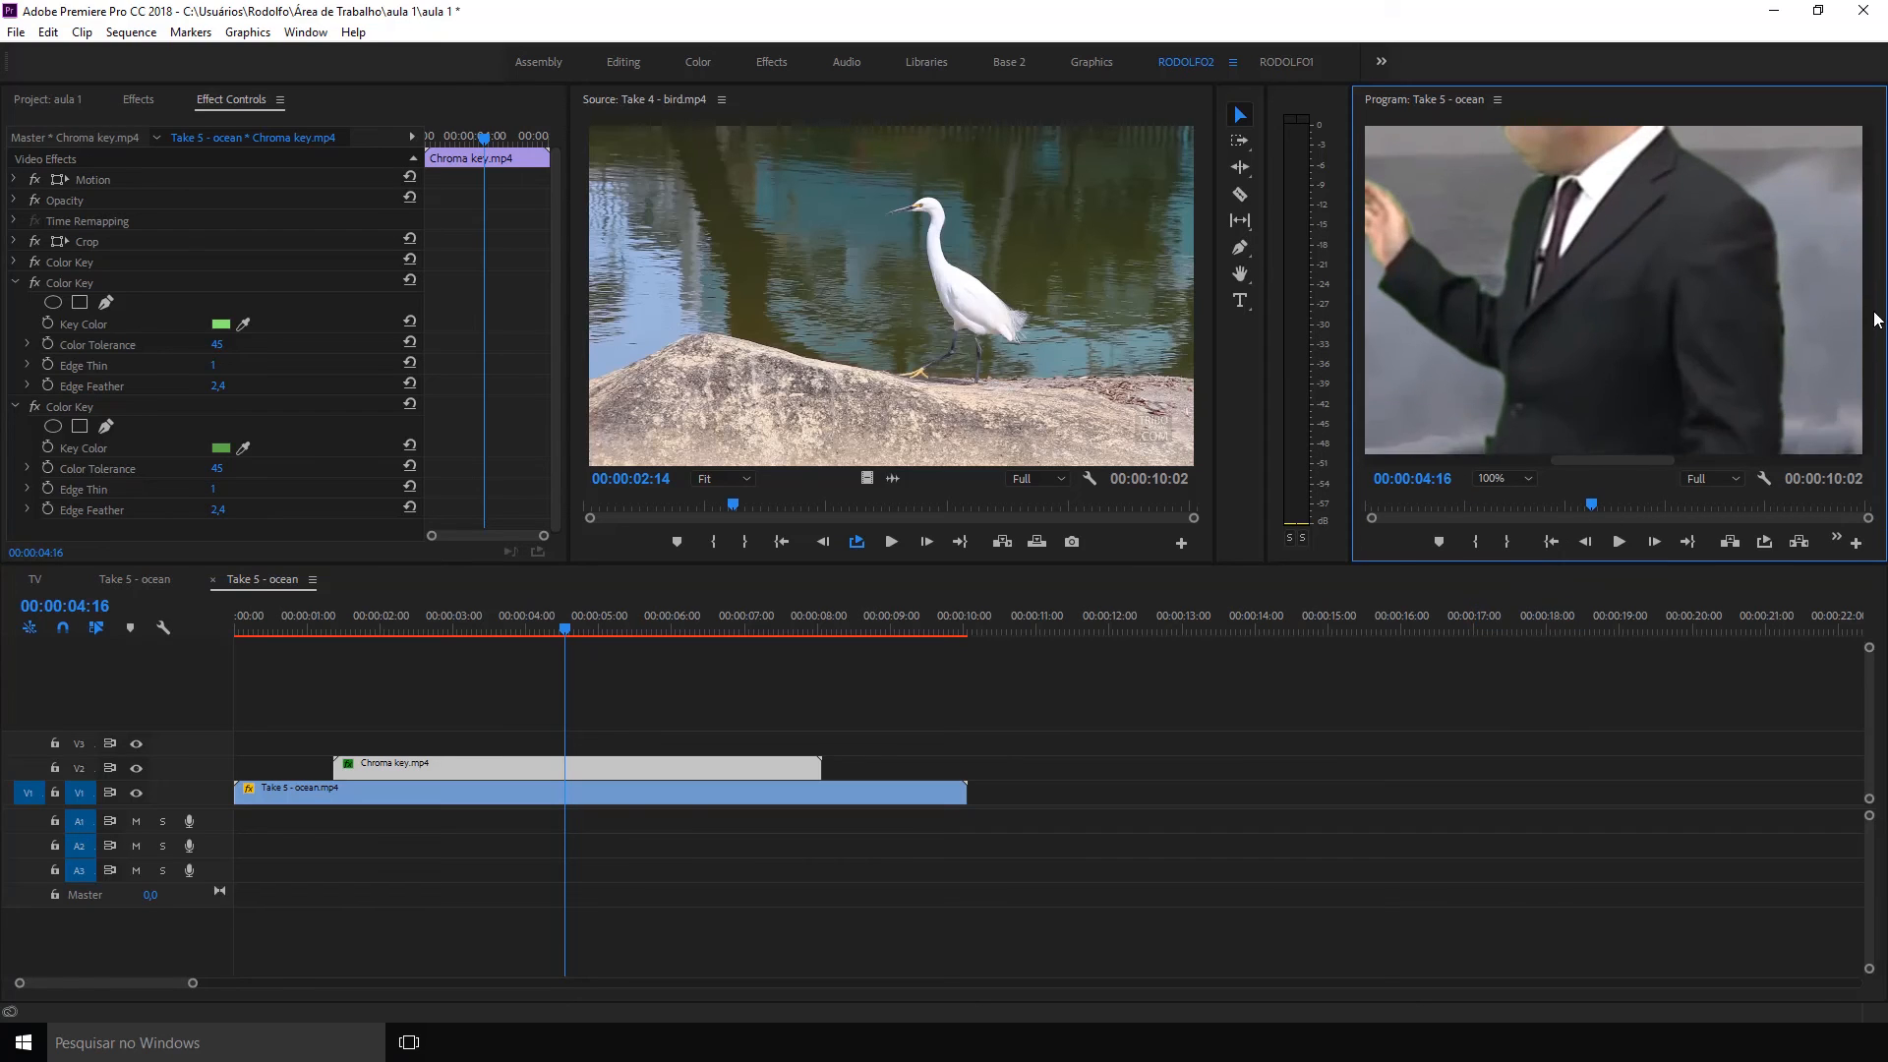
scroll(1875, 320, "down", 3)
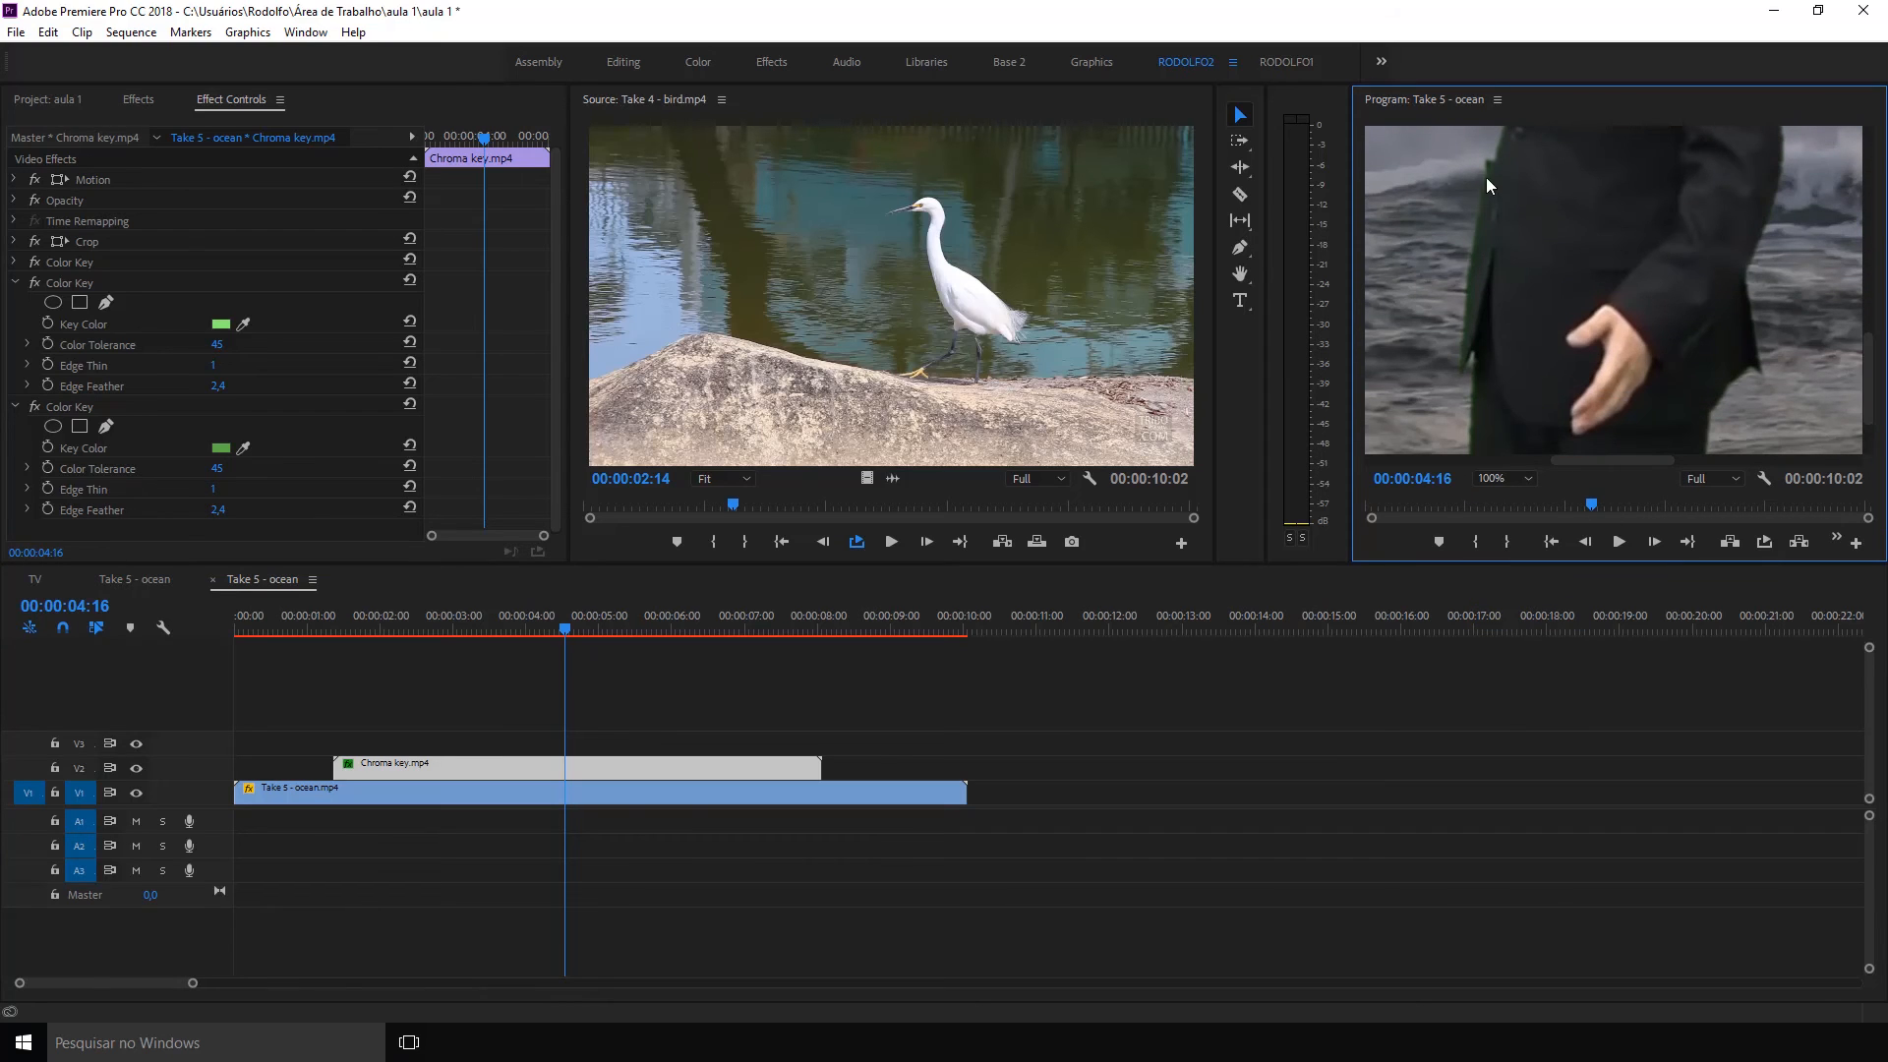
left_click(1530, 482)
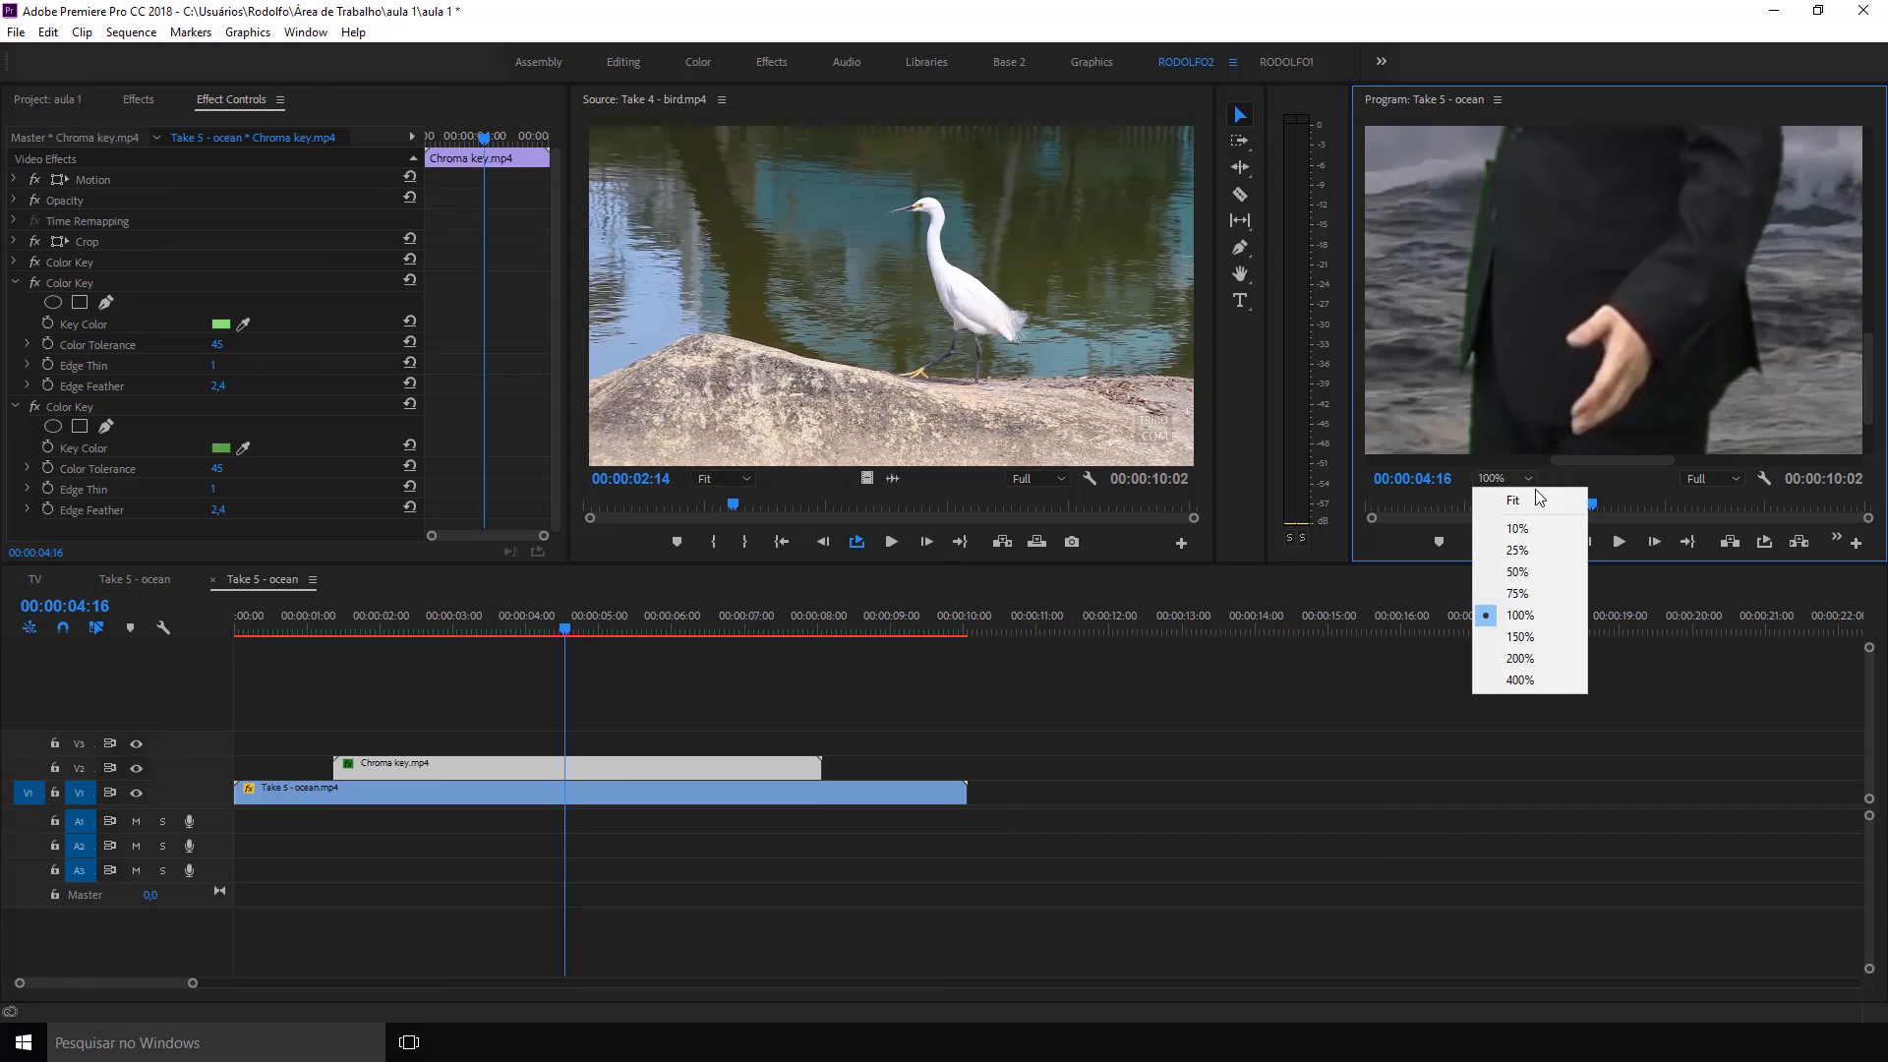
left_click(1540, 498)
Play the color-keyed section from around 00:00:03:00 and stop at 00:00:03:22
left_click(508, 629)
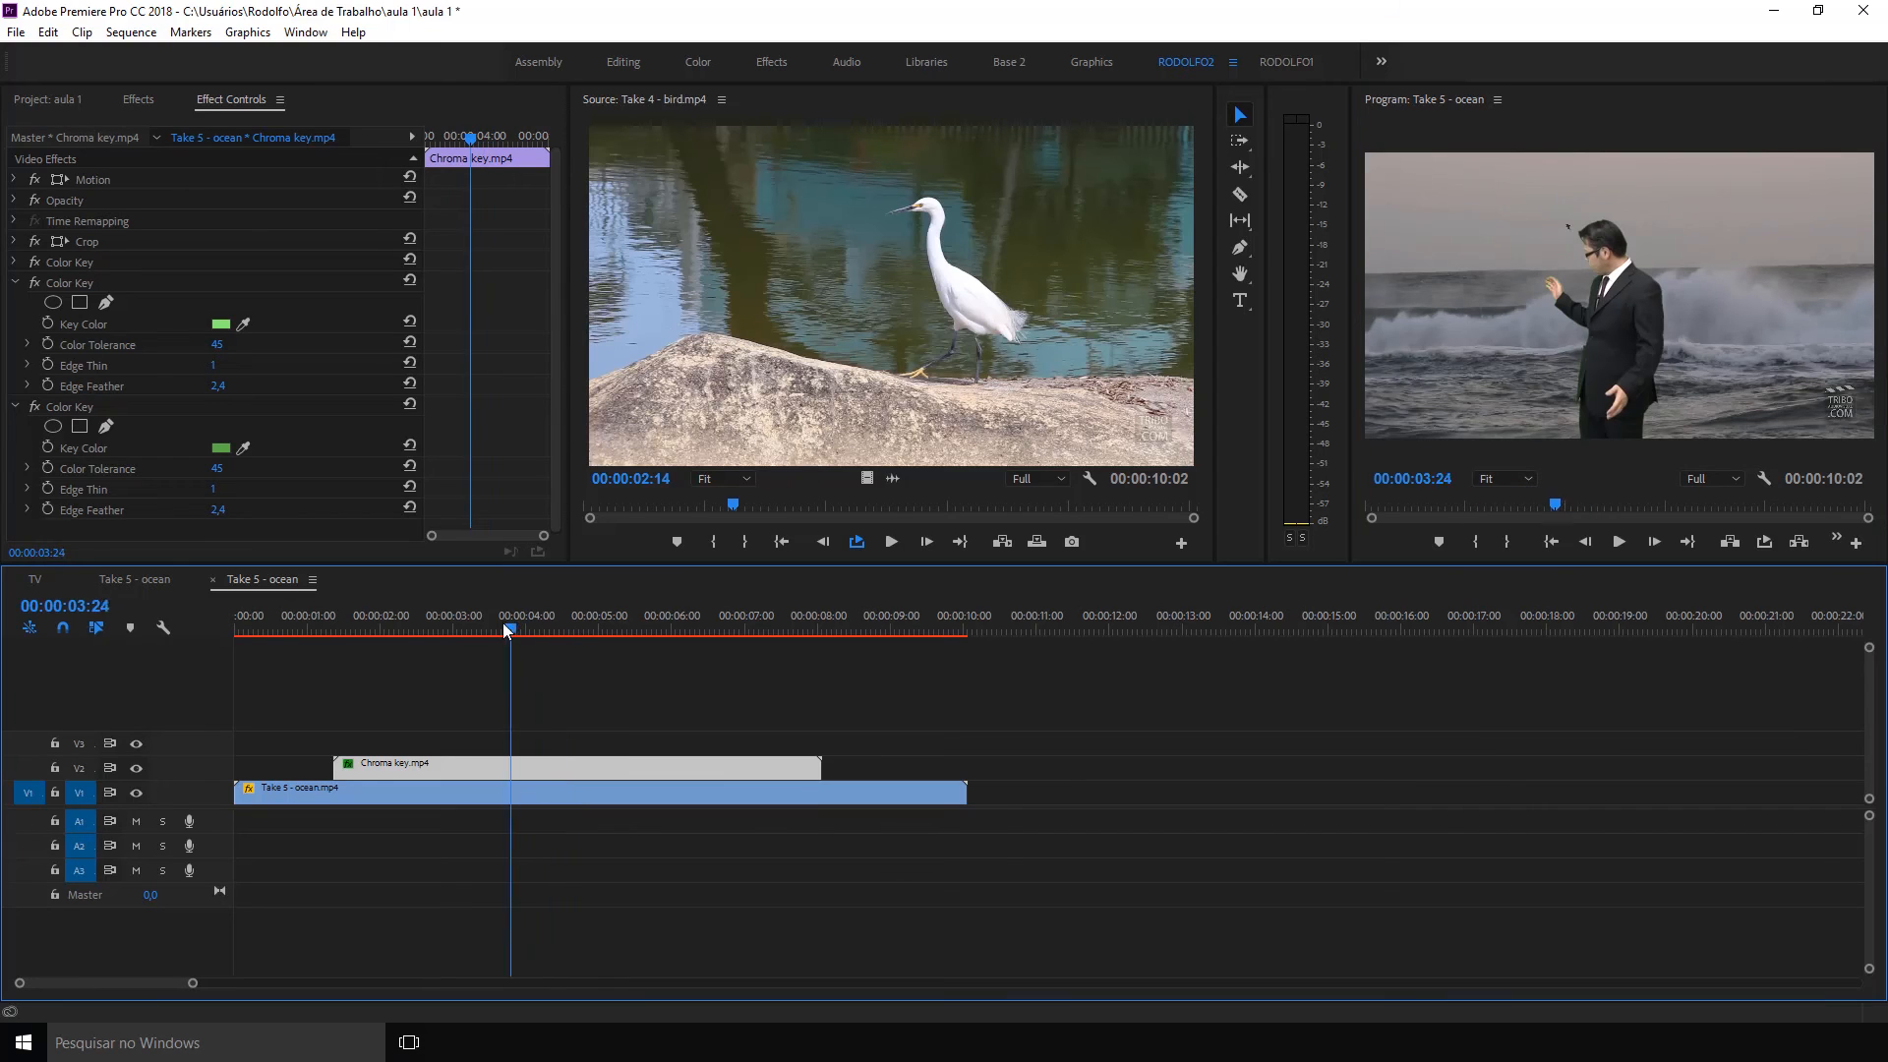
left_click_drag(503, 629, 450, 622)
key("space")
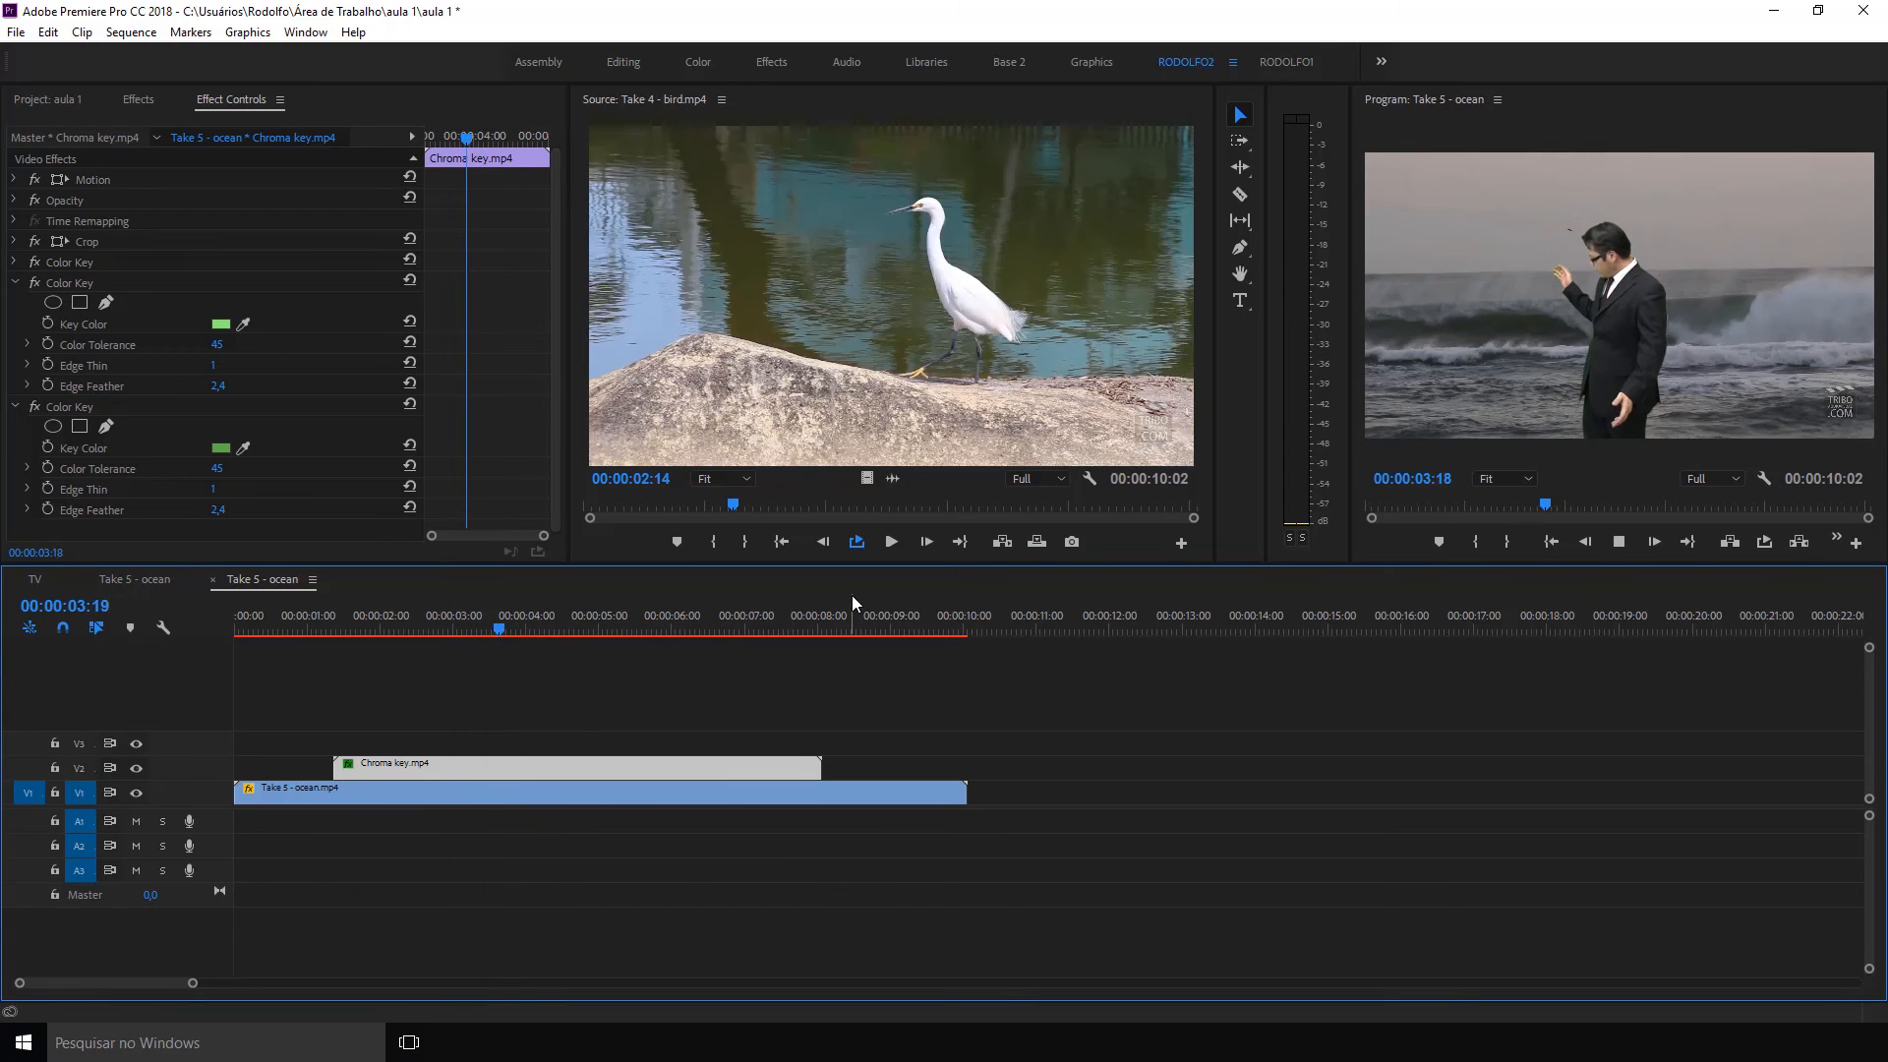
key("space")
Delete the Chroma key clip from the timeline and move the Take 5 - ocean clip to start at about 00:00:04:16
left_click(601, 678)
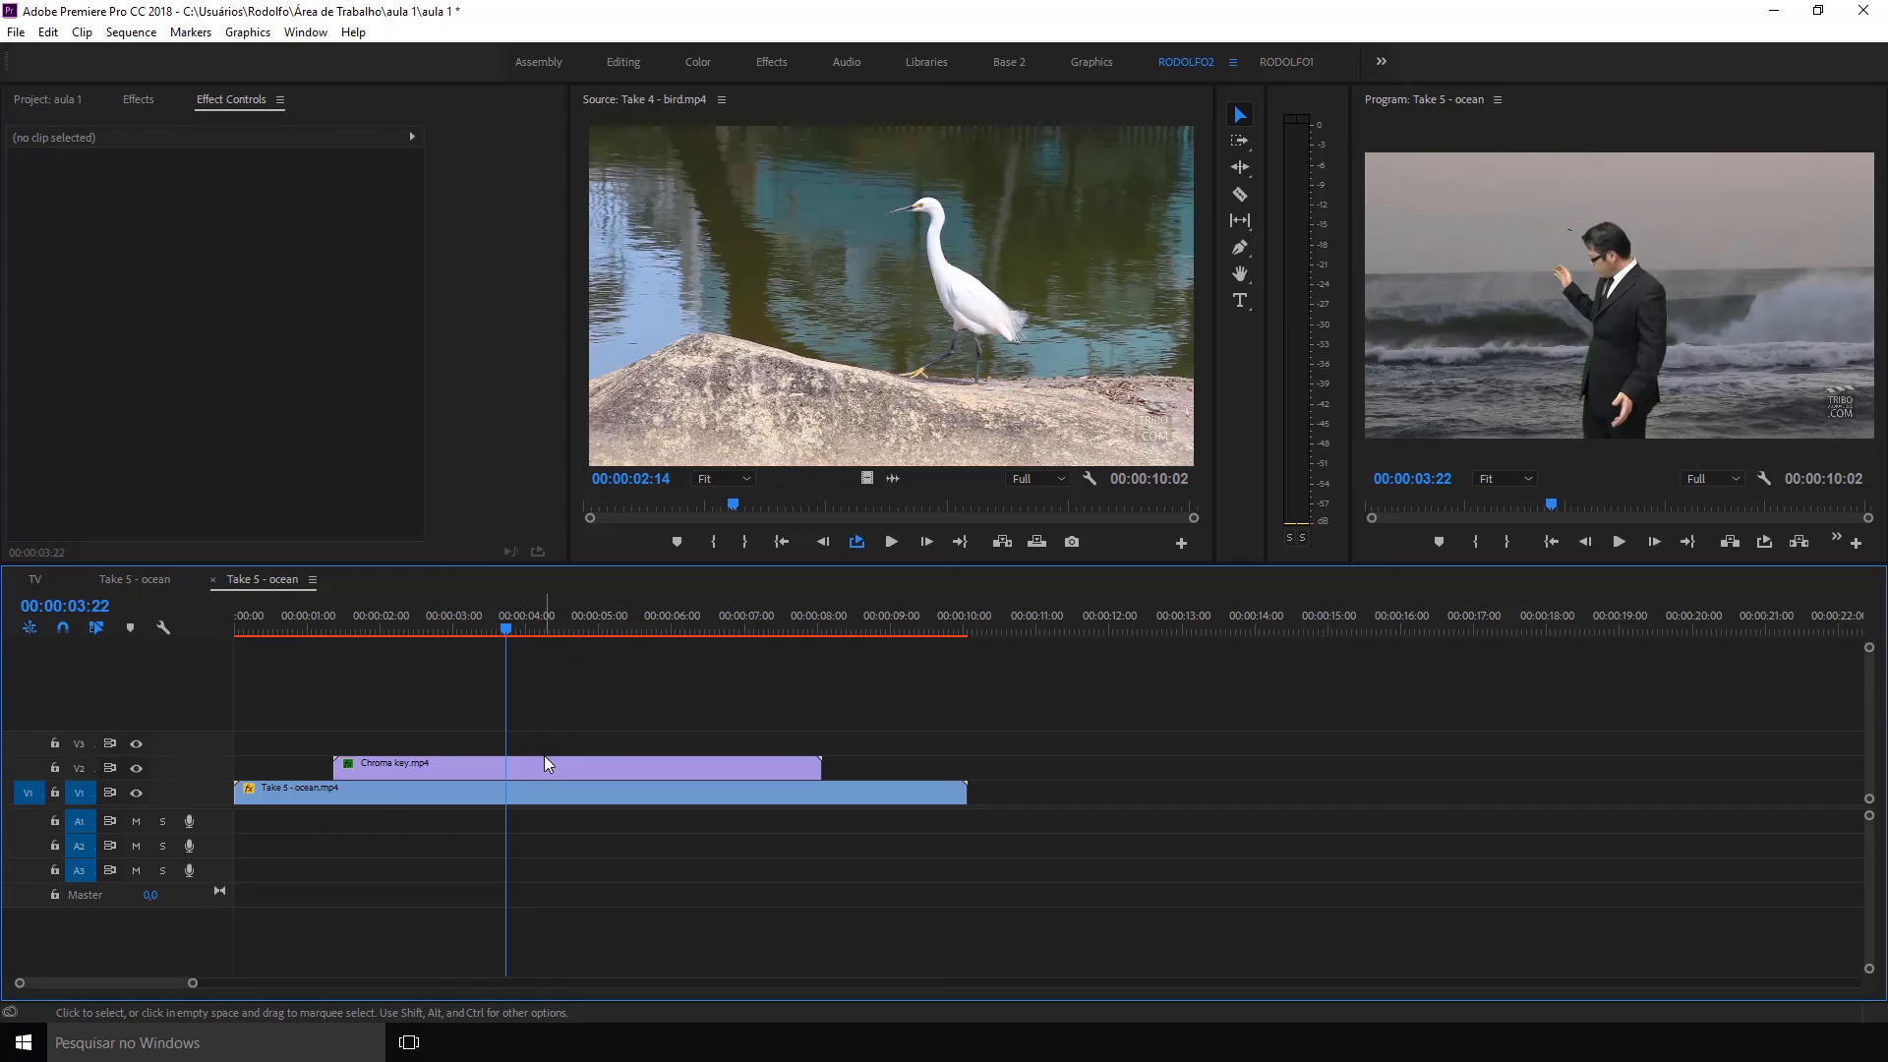
left_click(569, 759)
key("Delete")
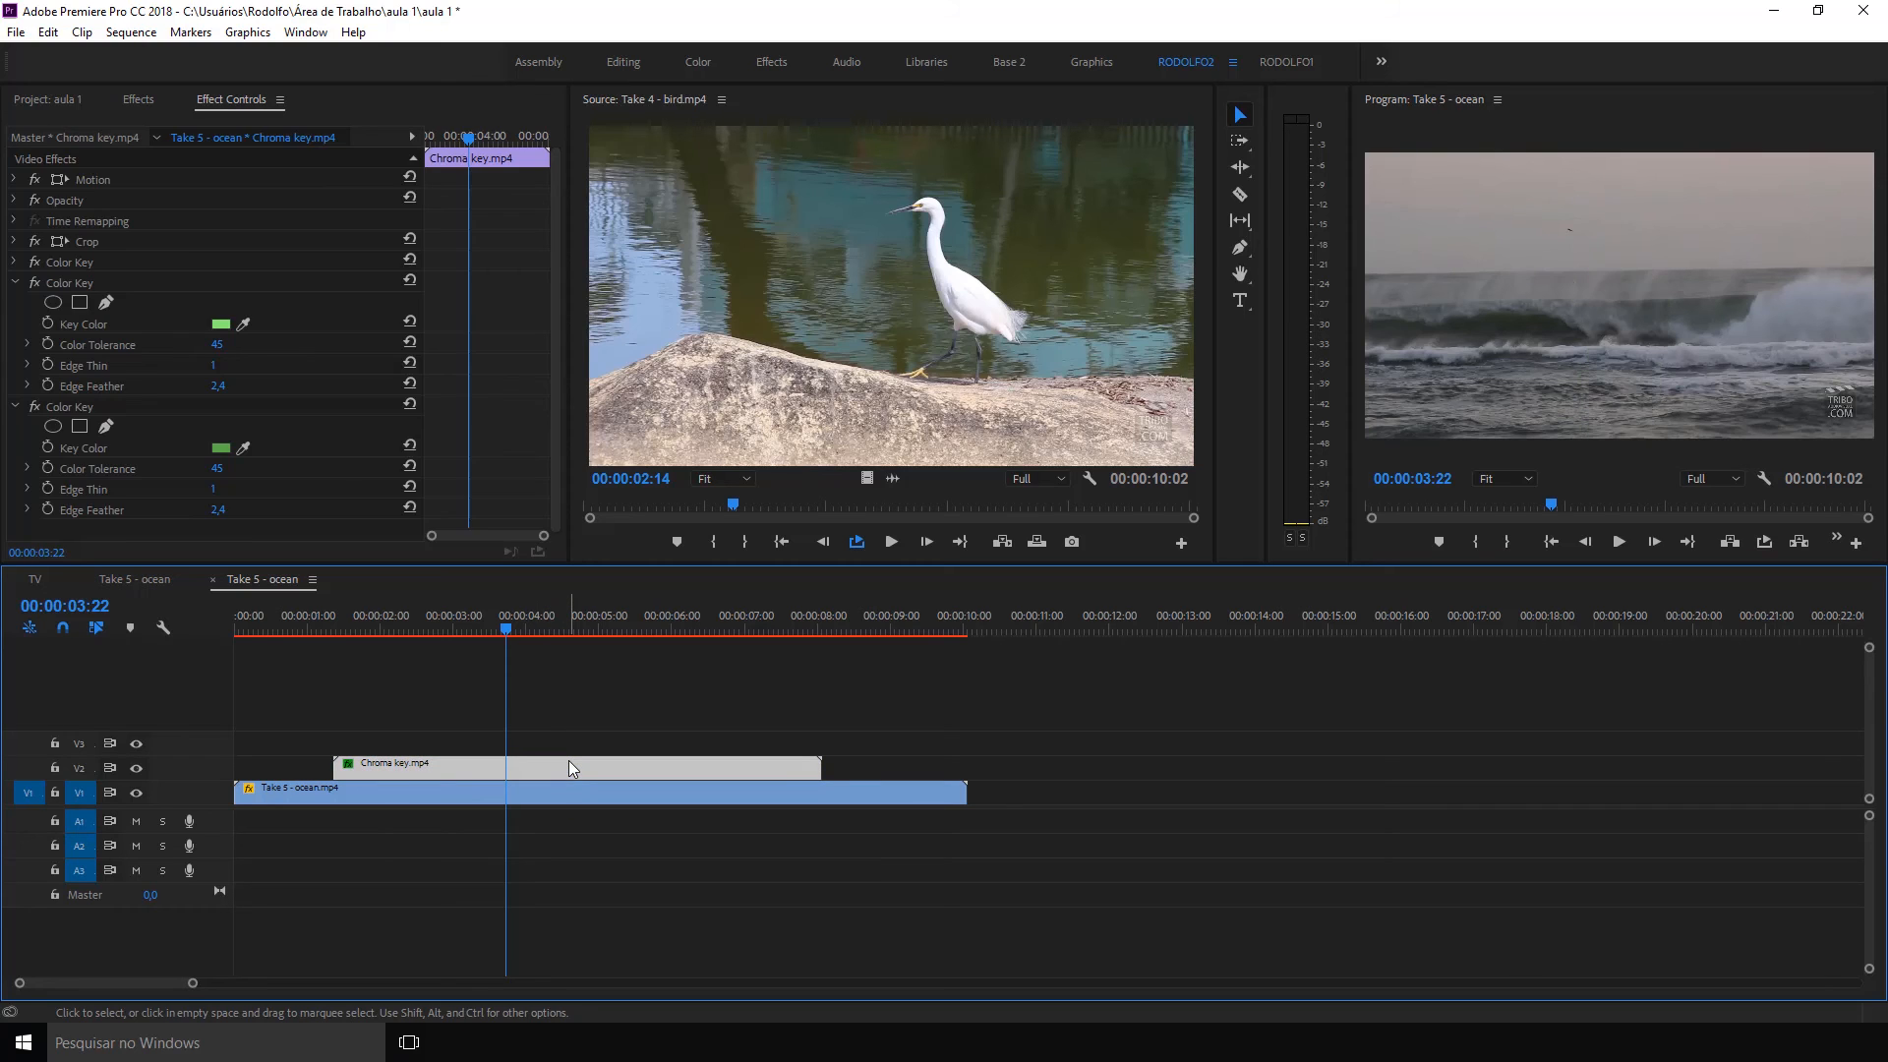
left_click_drag(602, 787, 935, 786)
With the playhead at 00:00:06:01, open the Take 5 - ocean clip's Speed/Duration settings and set the duration to 00:00:05:00
left_click(907, 617)
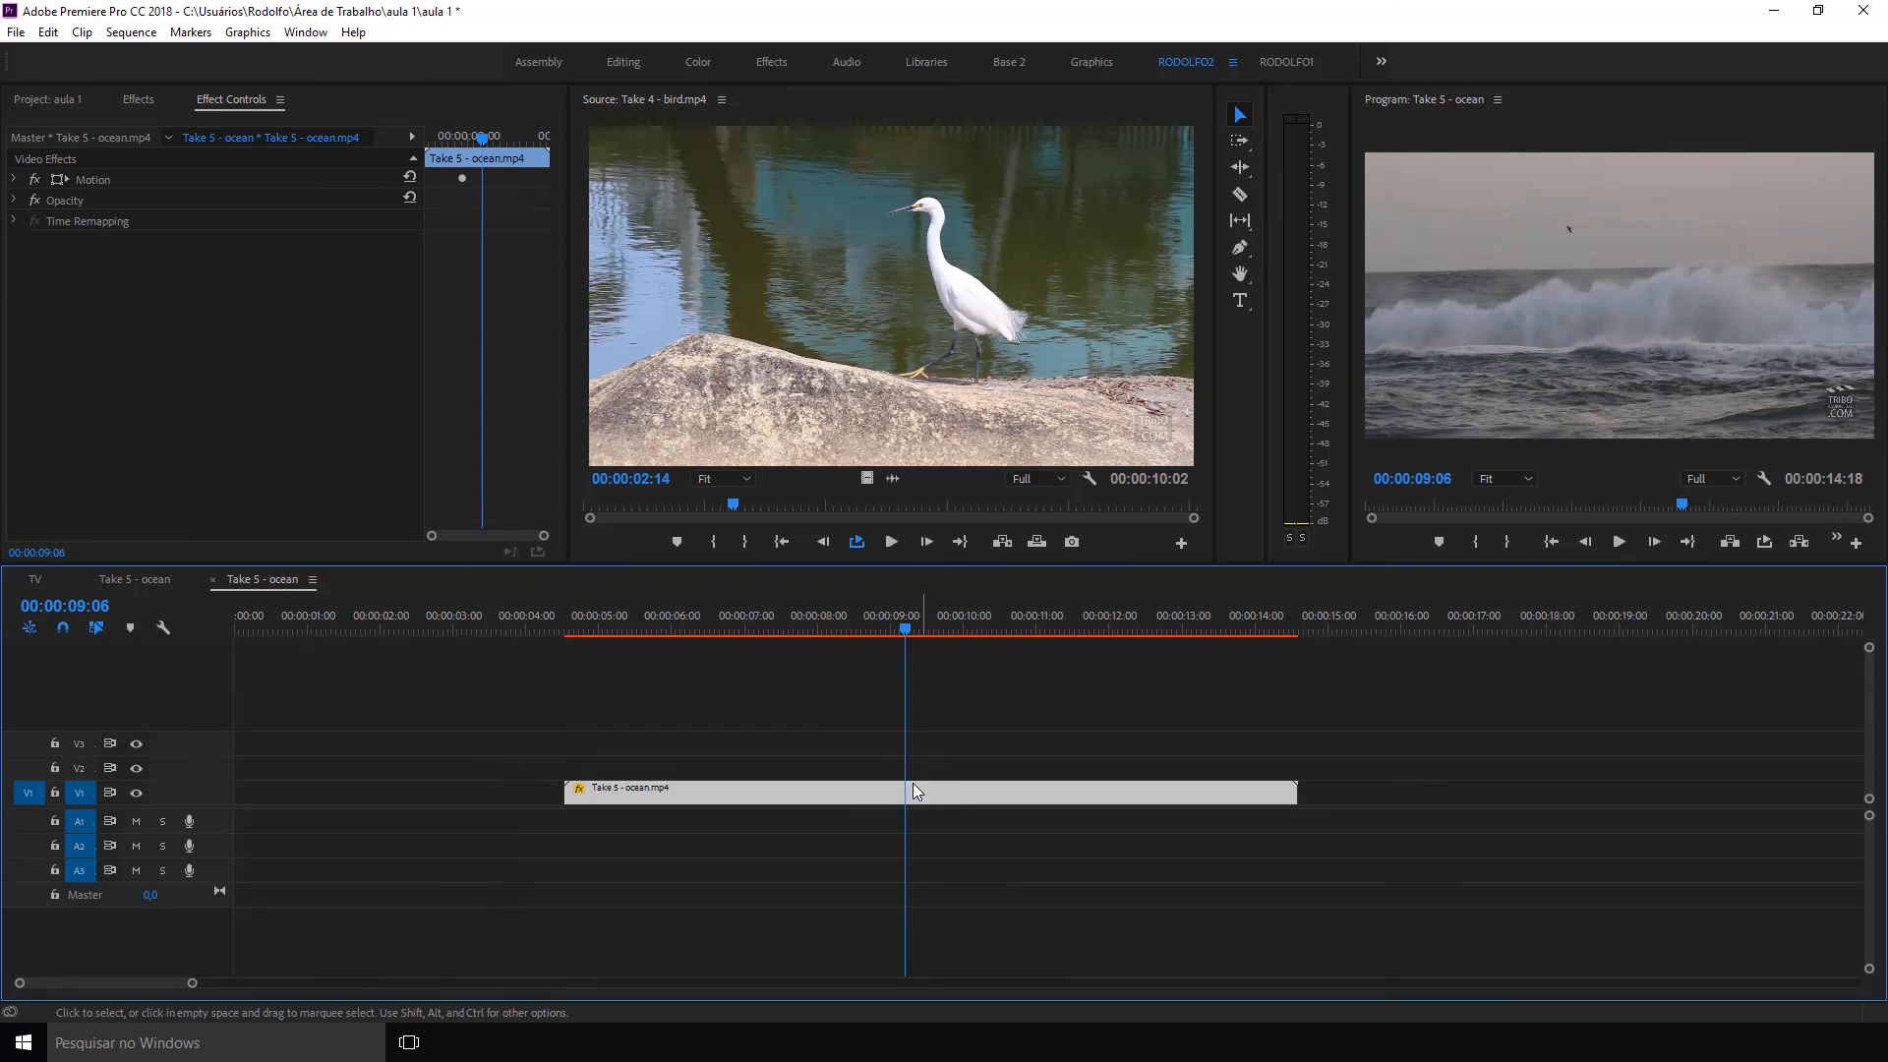
left_click(863, 618)
left_click(674, 617)
right_click(735, 790)
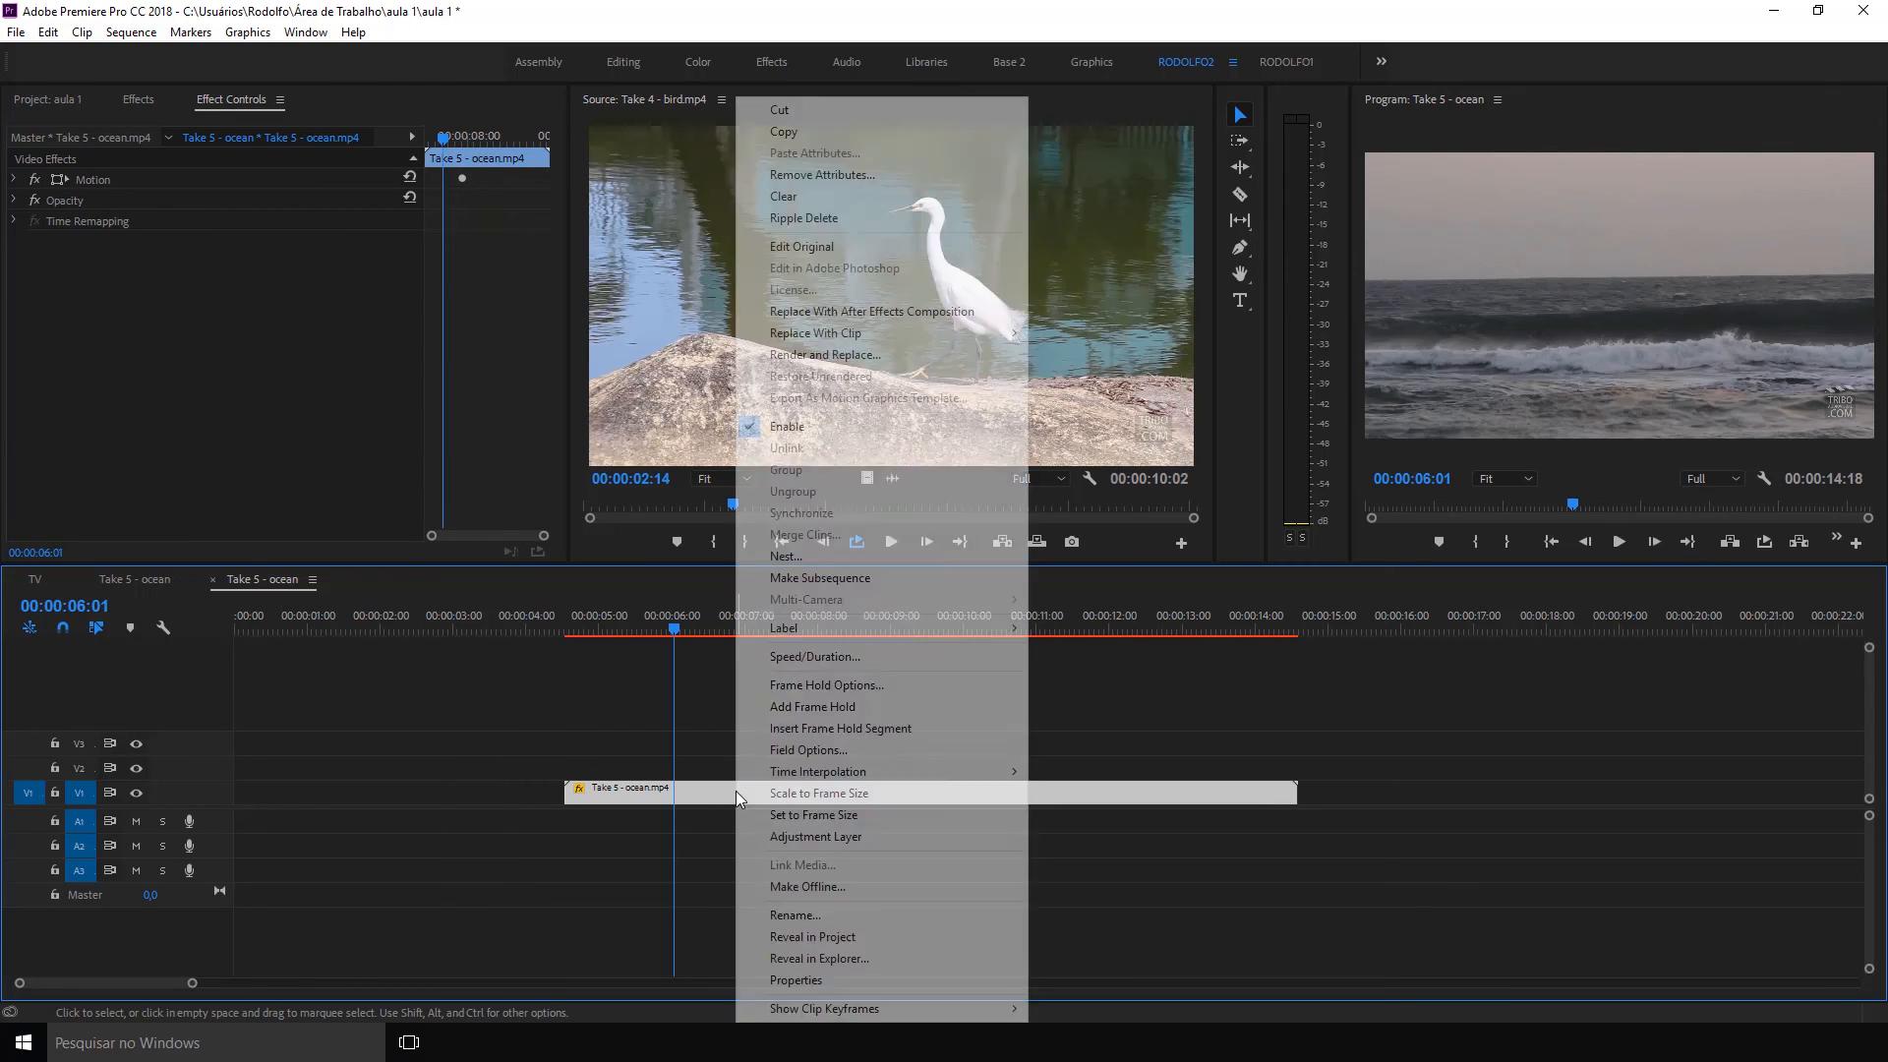
left_click(789, 656)
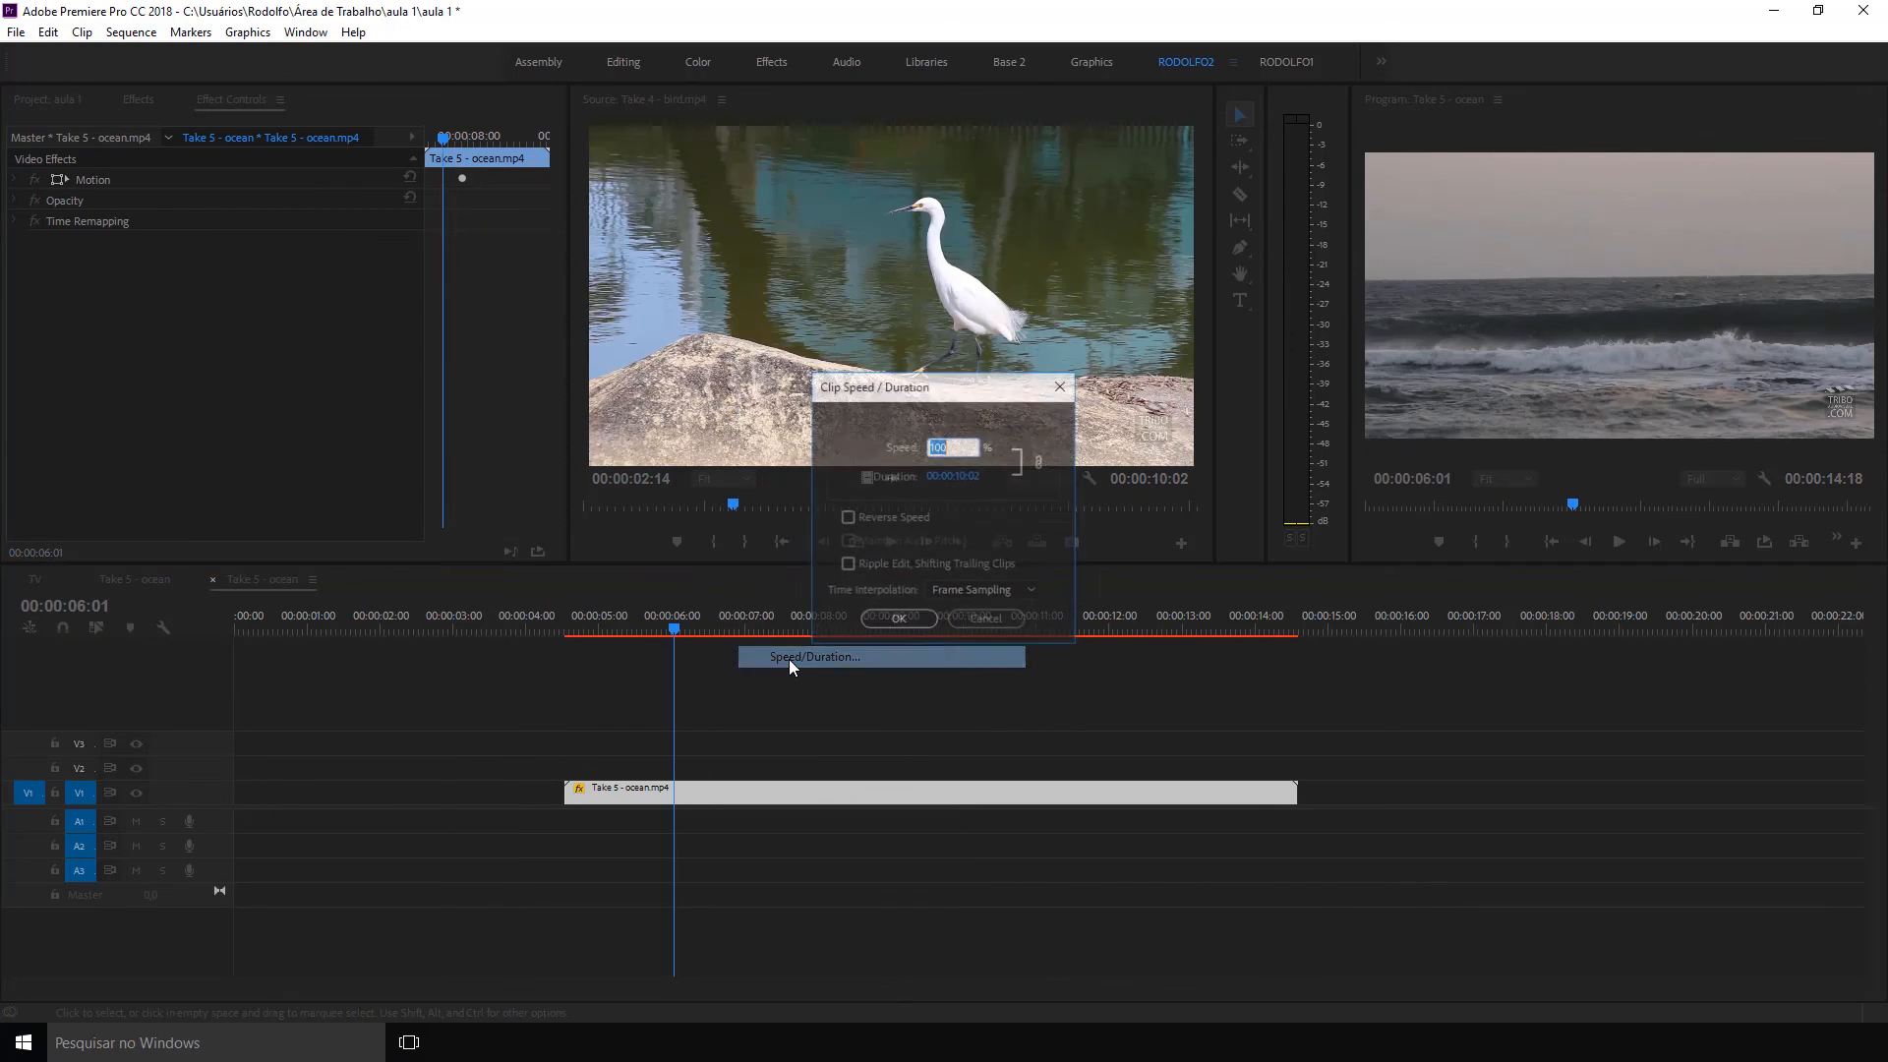
left_click(941, 480)
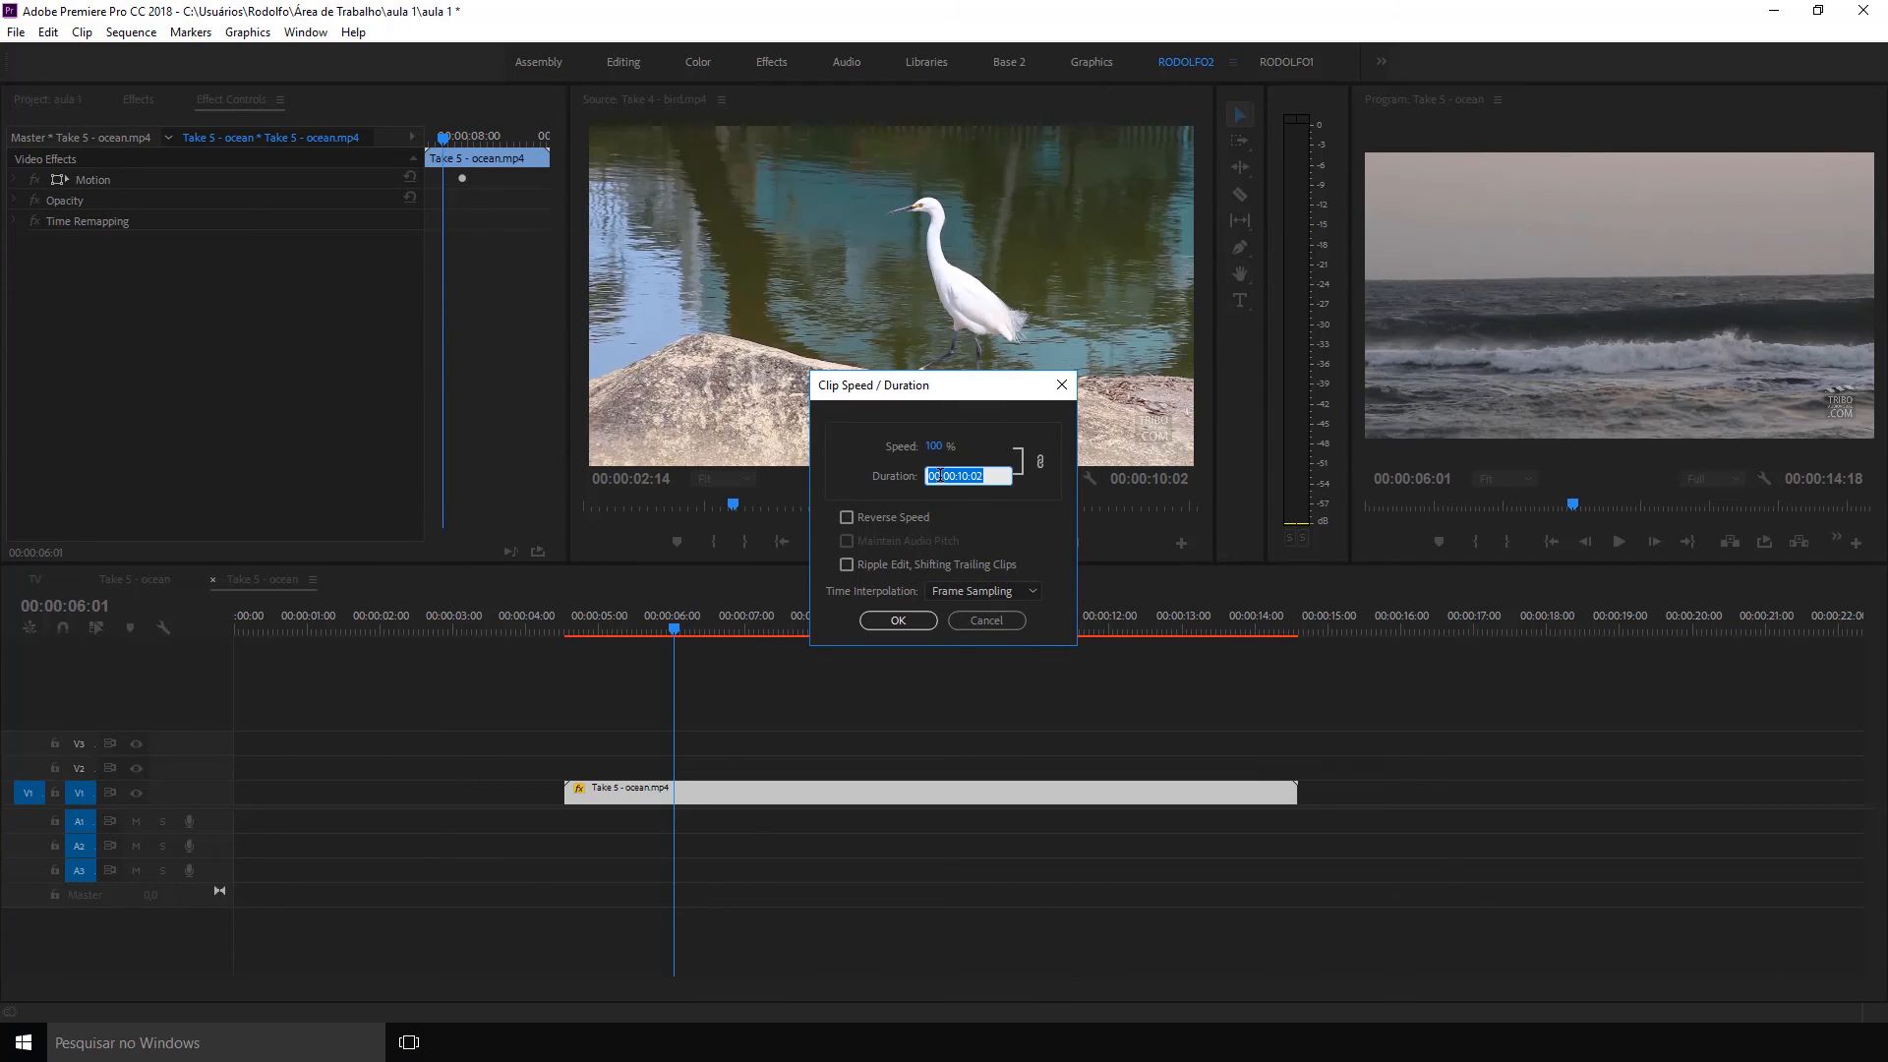
left_click(945, 482)
double_click(929, 477)
left_click_drag(958, 475, 1883, 413)
left_click(985, 478)
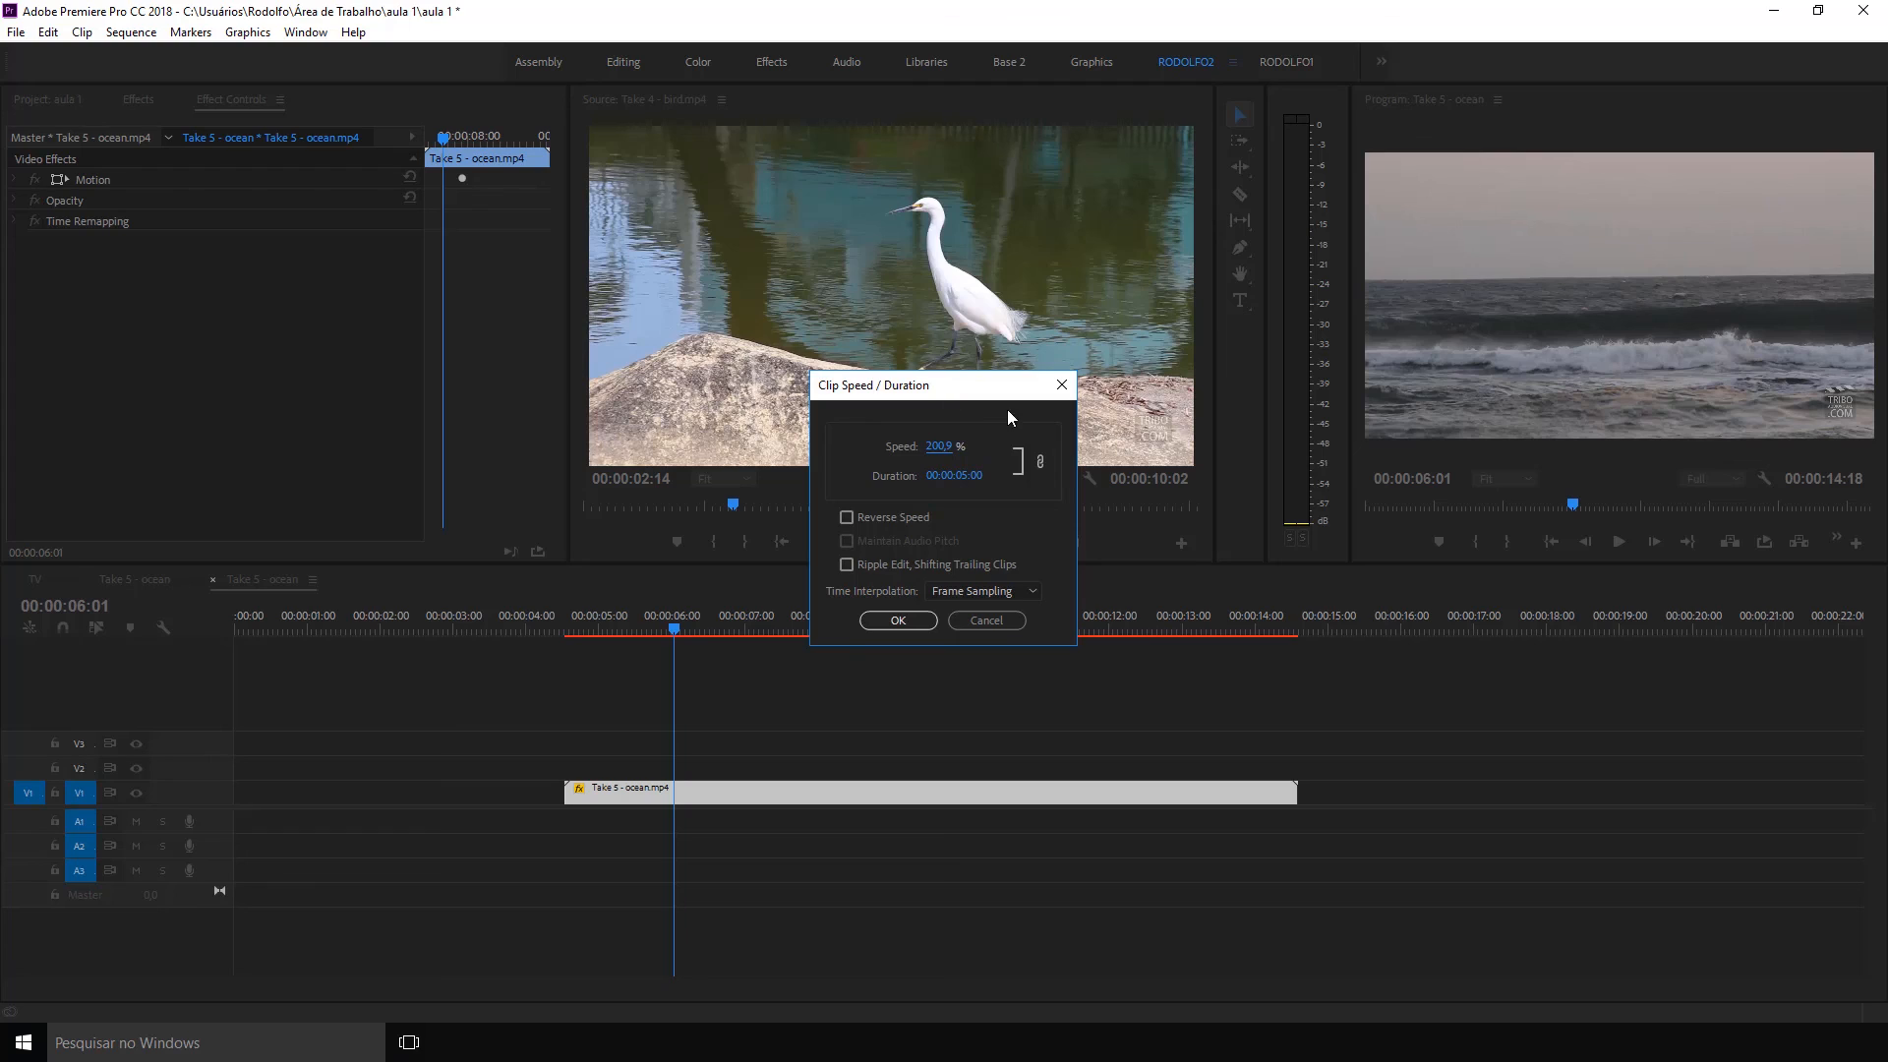
Set the Take 5 - ocean clip's speed to 300% and apply it
left_click(947, 447)
type("300")
key("Return")
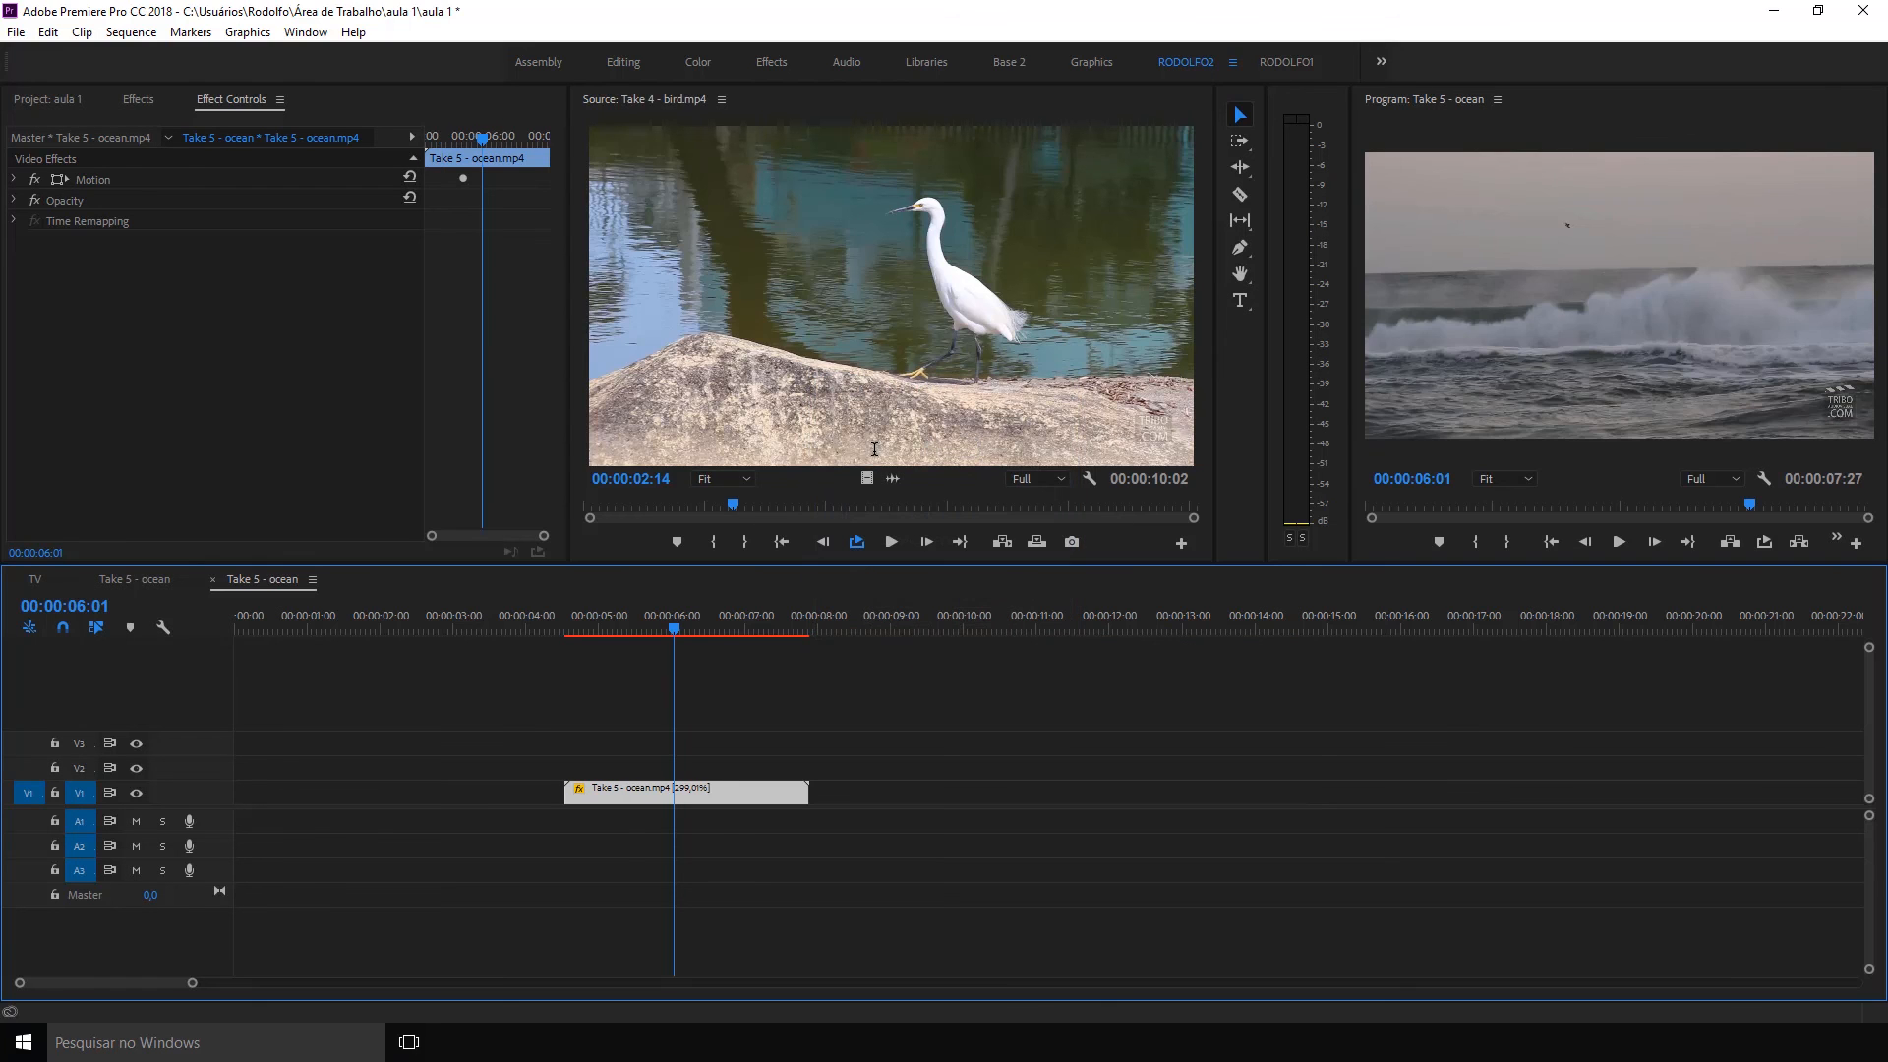
Play the sped-up Take 5 - ocean clip from its start and stop at 00:00:07:06
left_click(565, 623)
key("space")
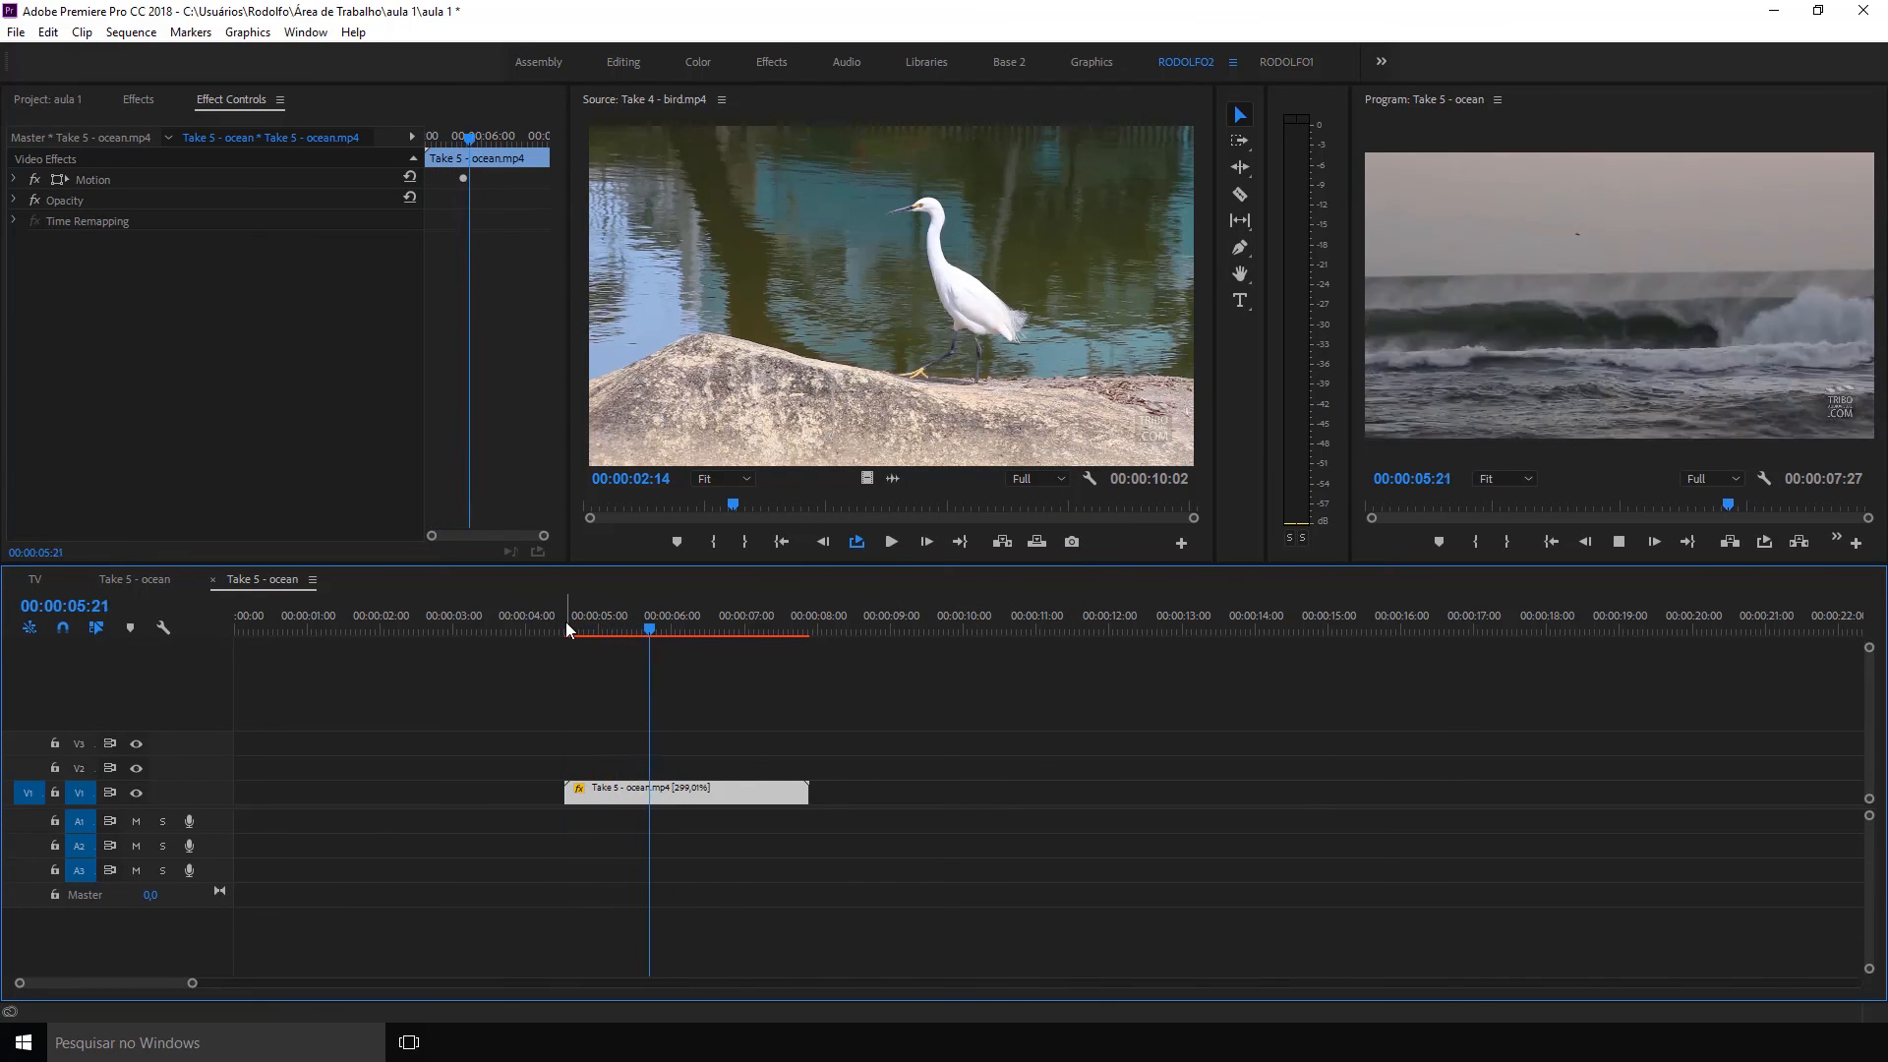
key("space")
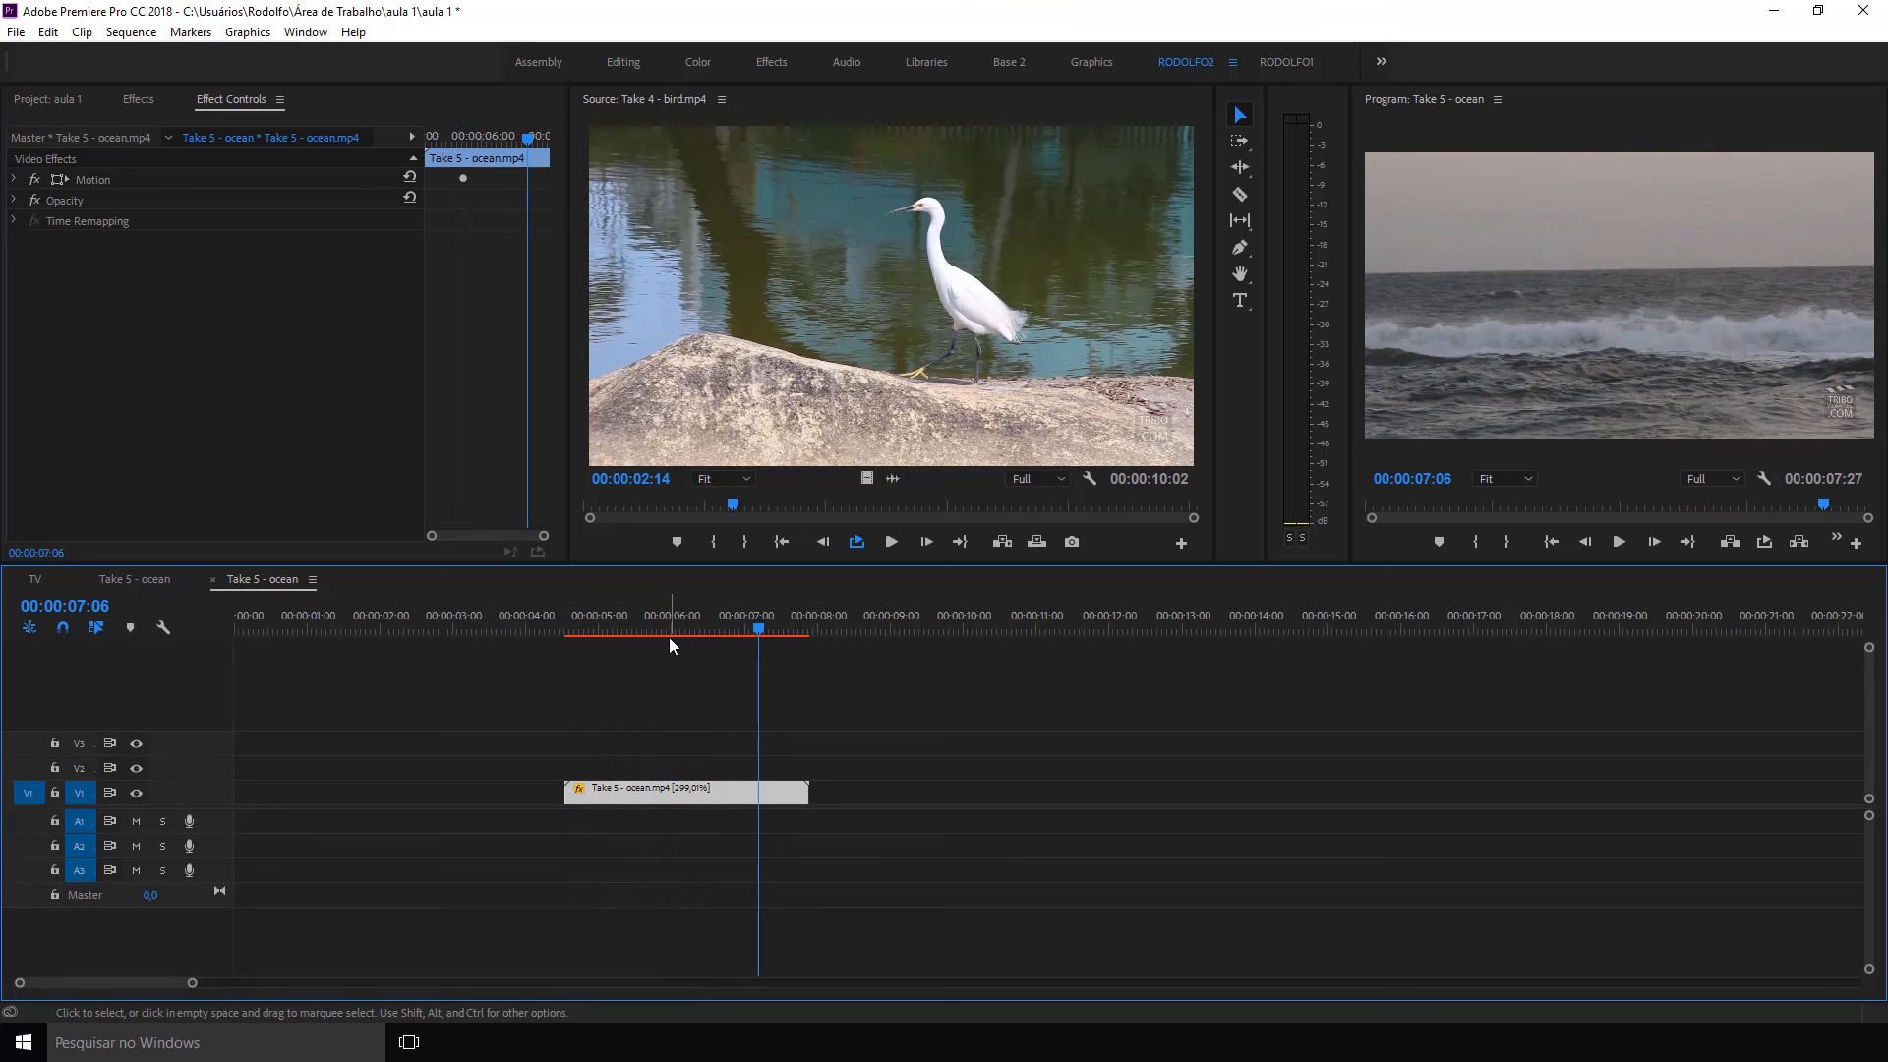
Undo the 300% speed change and set the Take 5 - ocean clip's speed to 20%
key("ctrl+z")
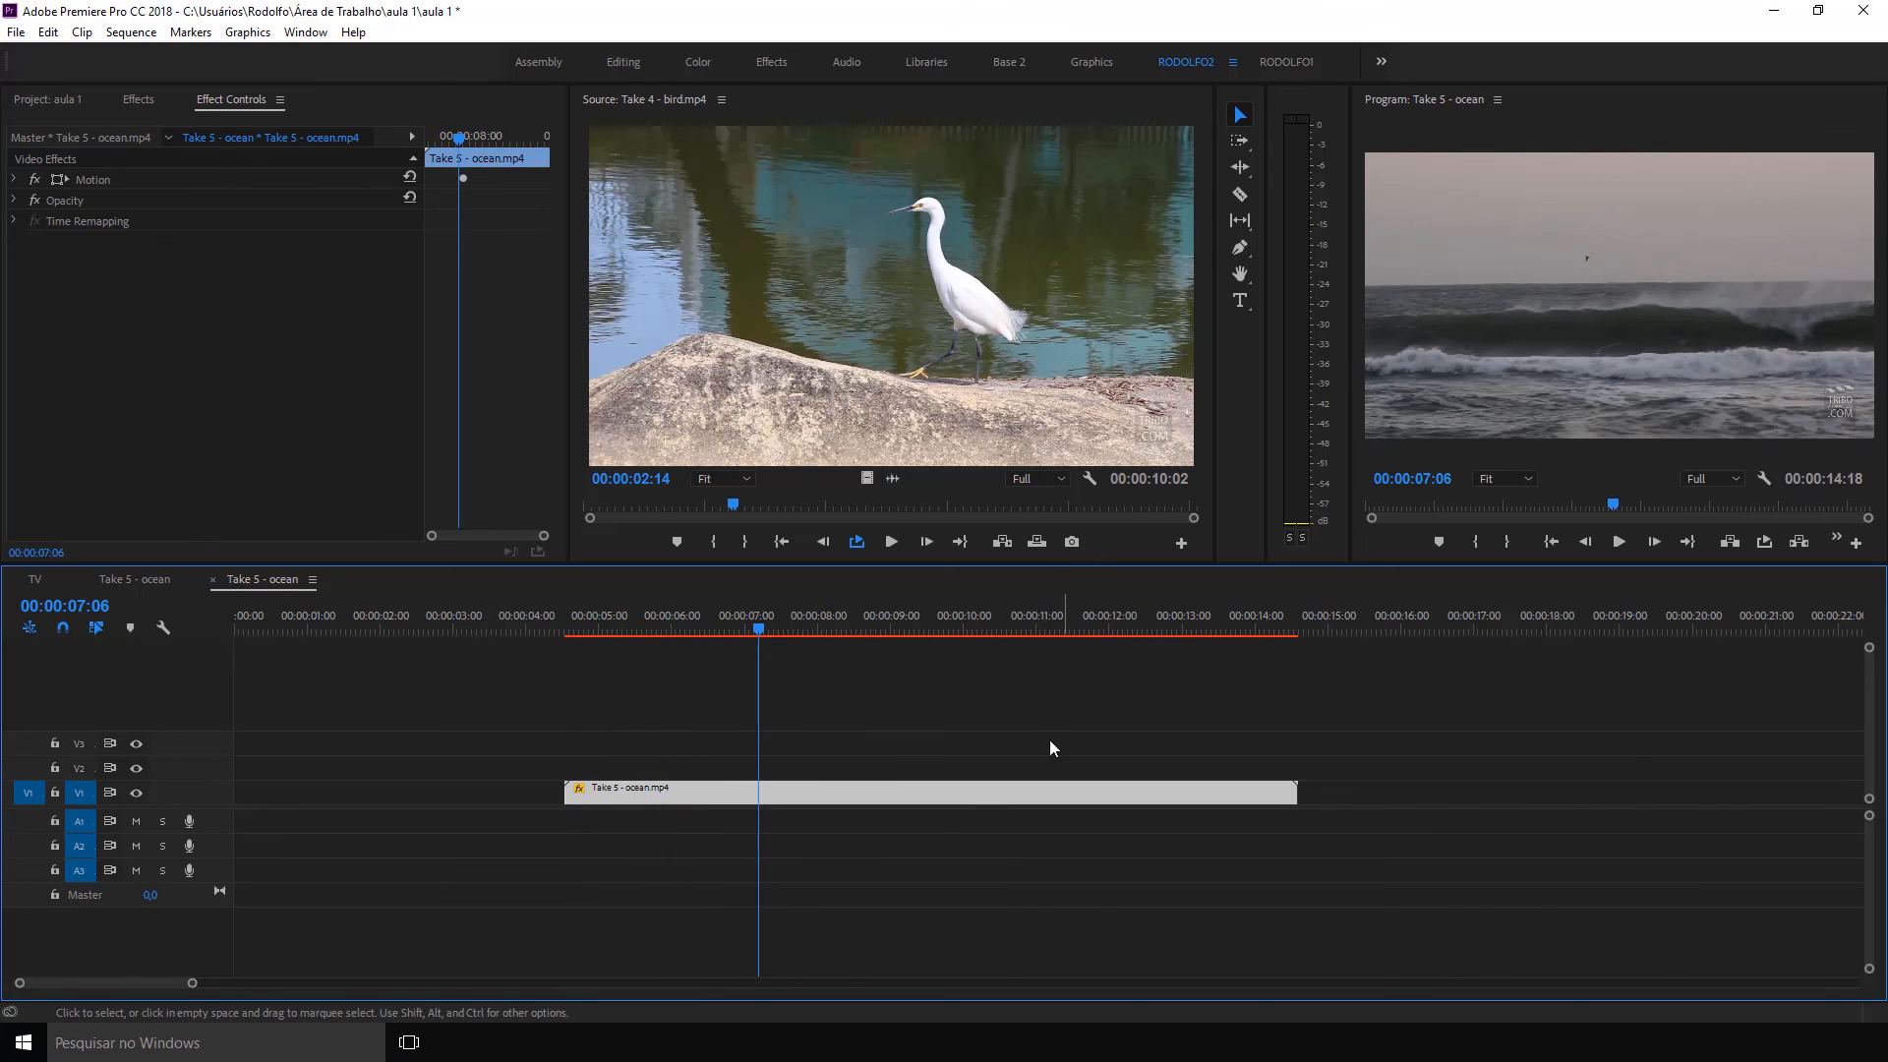
right_click(971, 797)
left_click(930, 660)
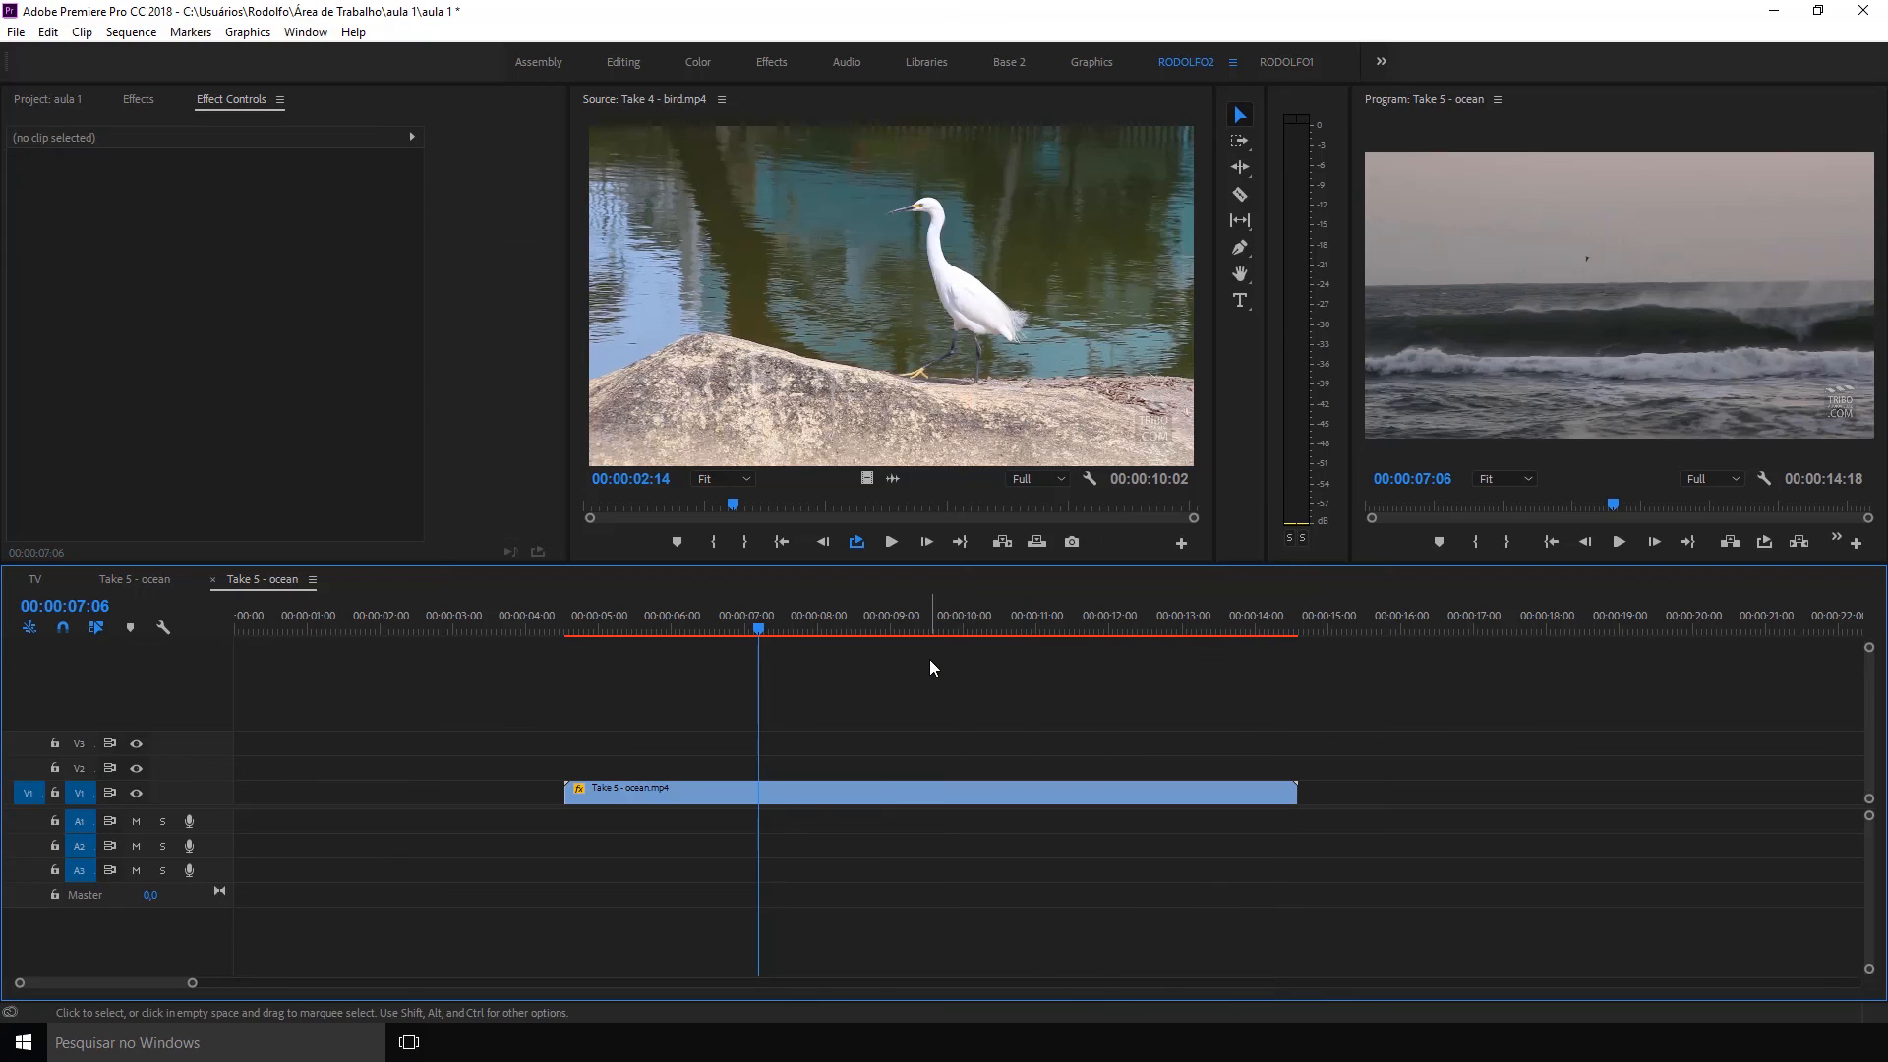
right_click(905, 794)
left_click(993, 661)
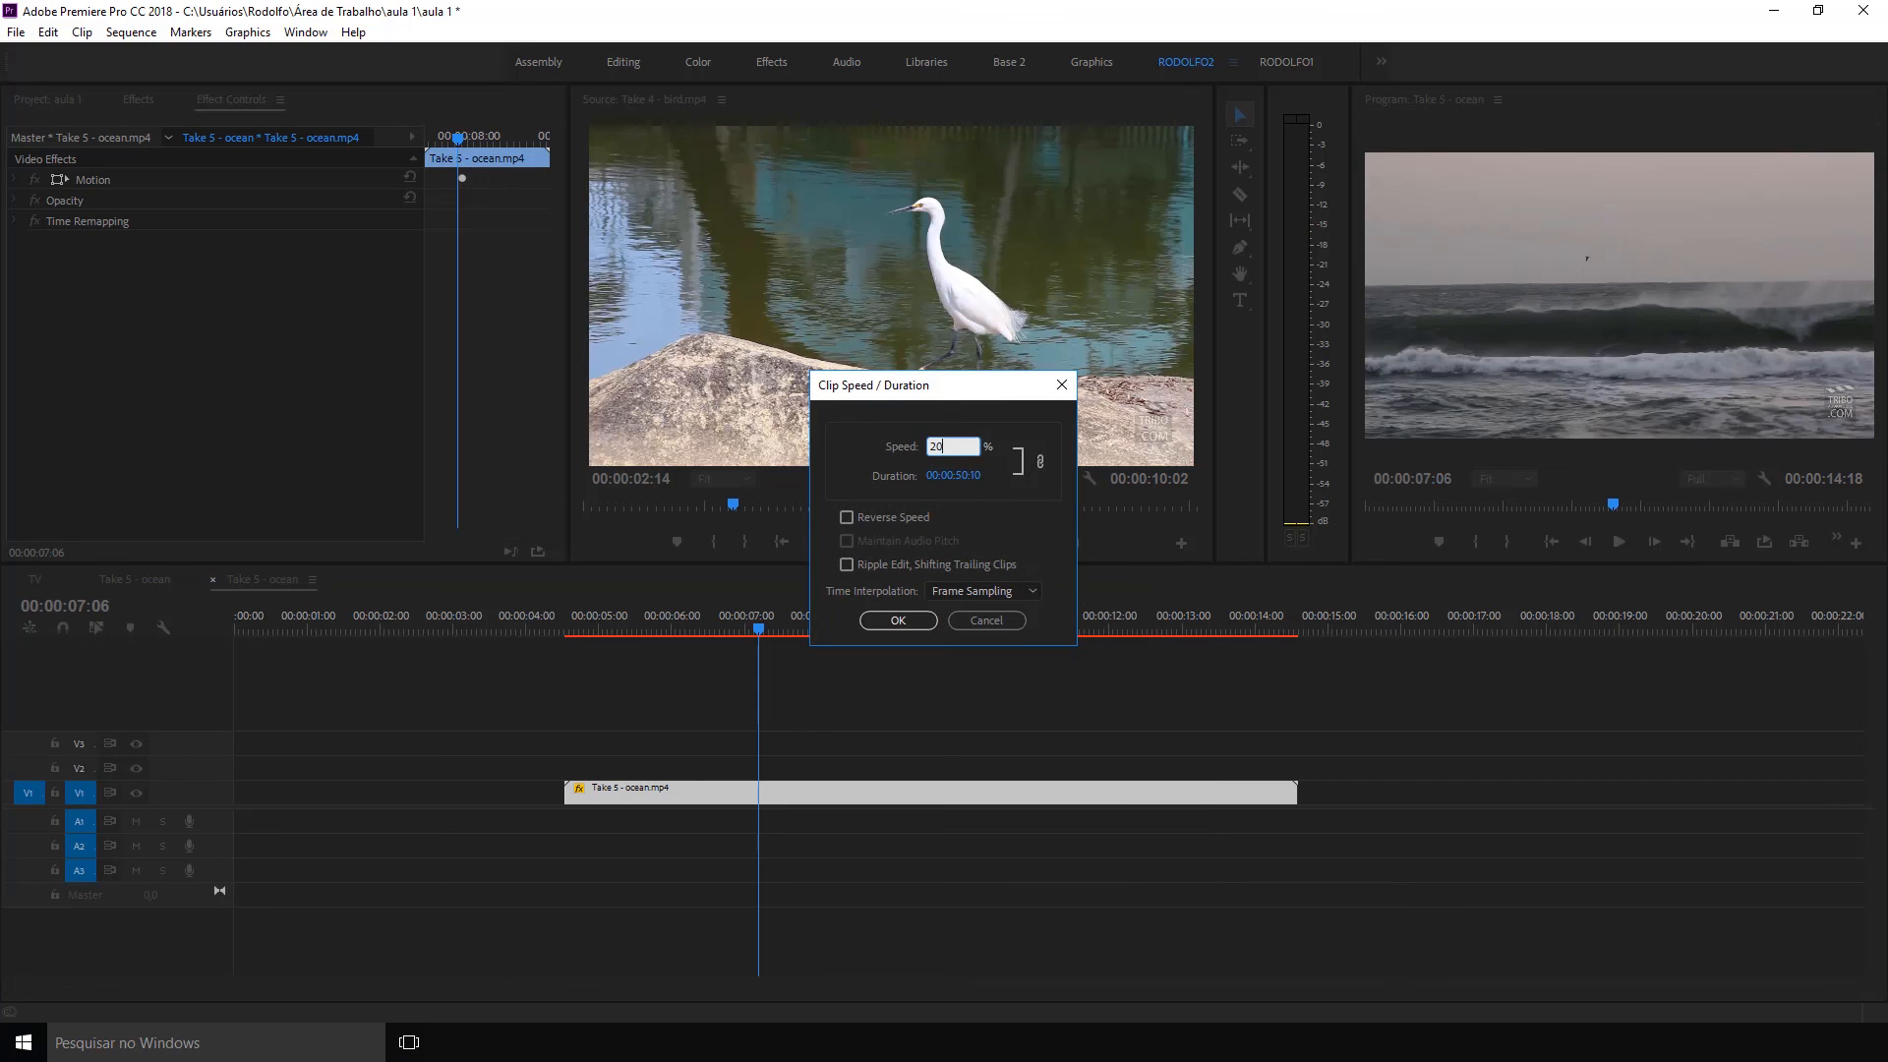
key("Return")
Play the slowed-down ocean clip until 00:00:11:15 and undo its 20% speed change
key("space")
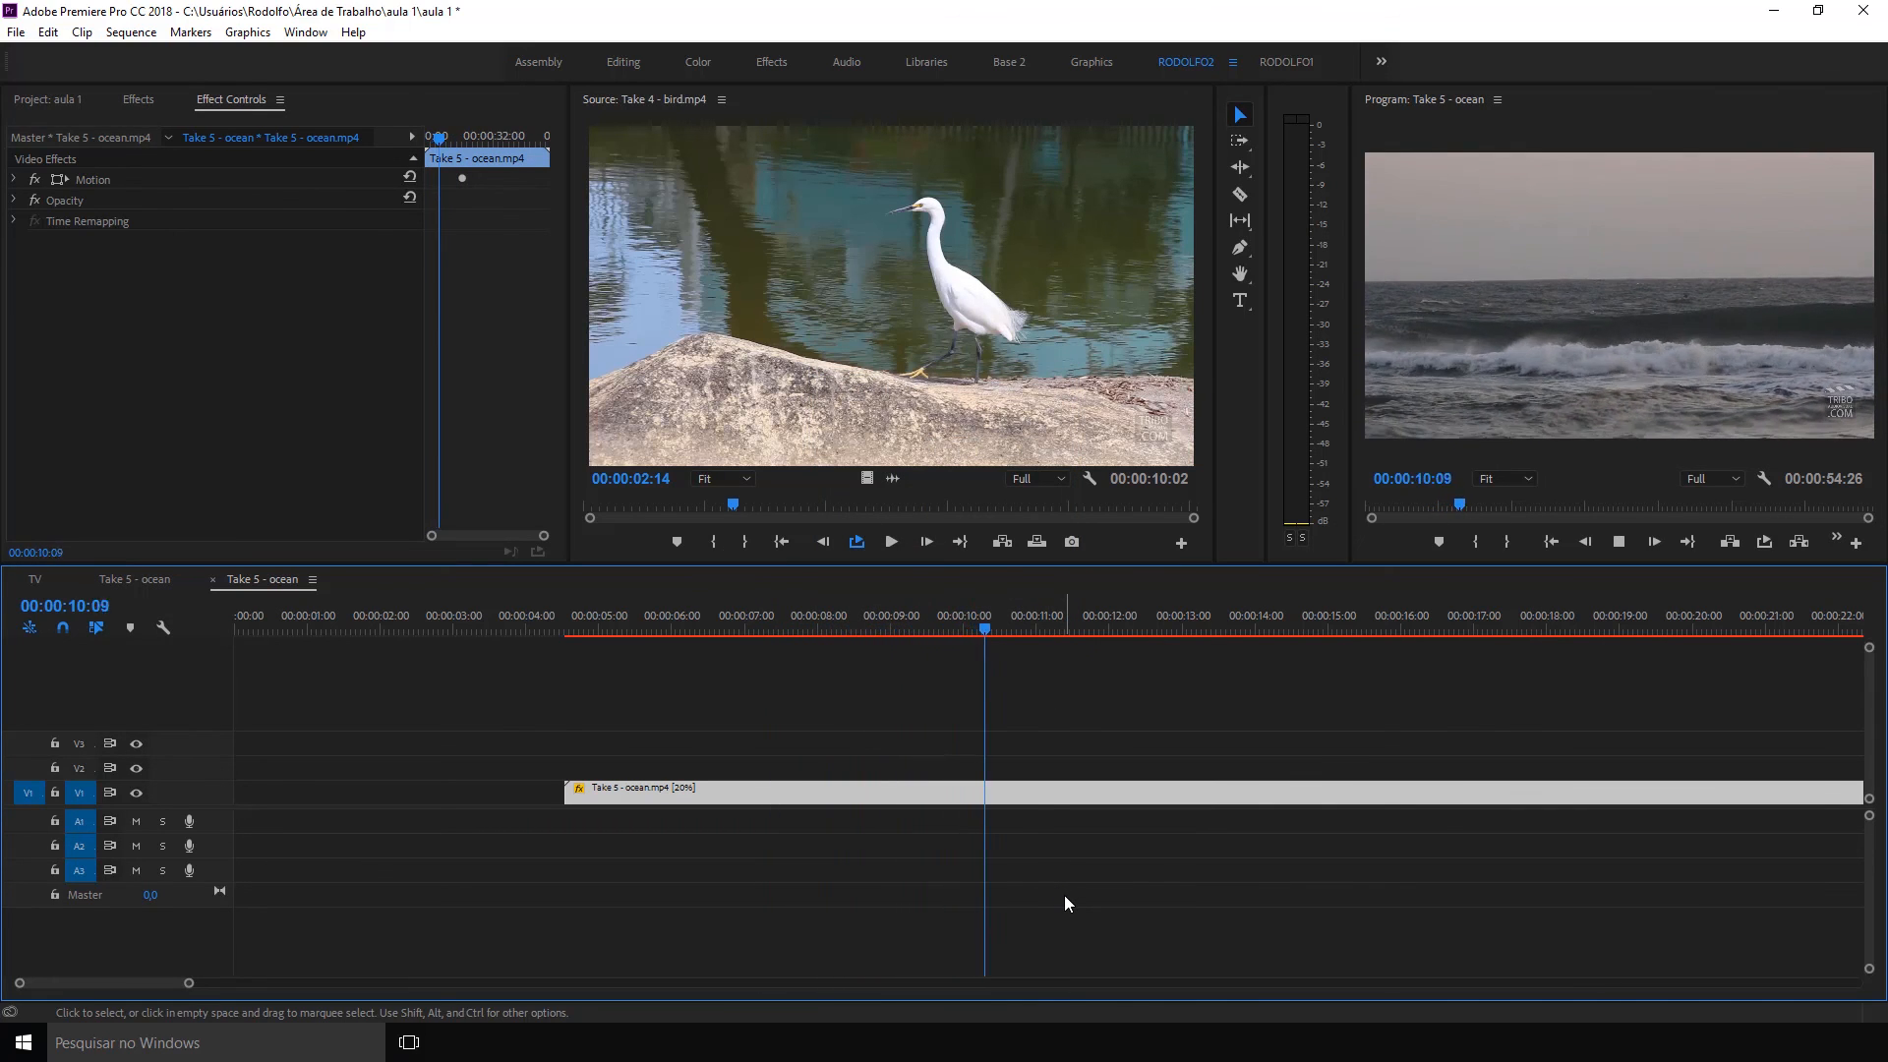
key("space")
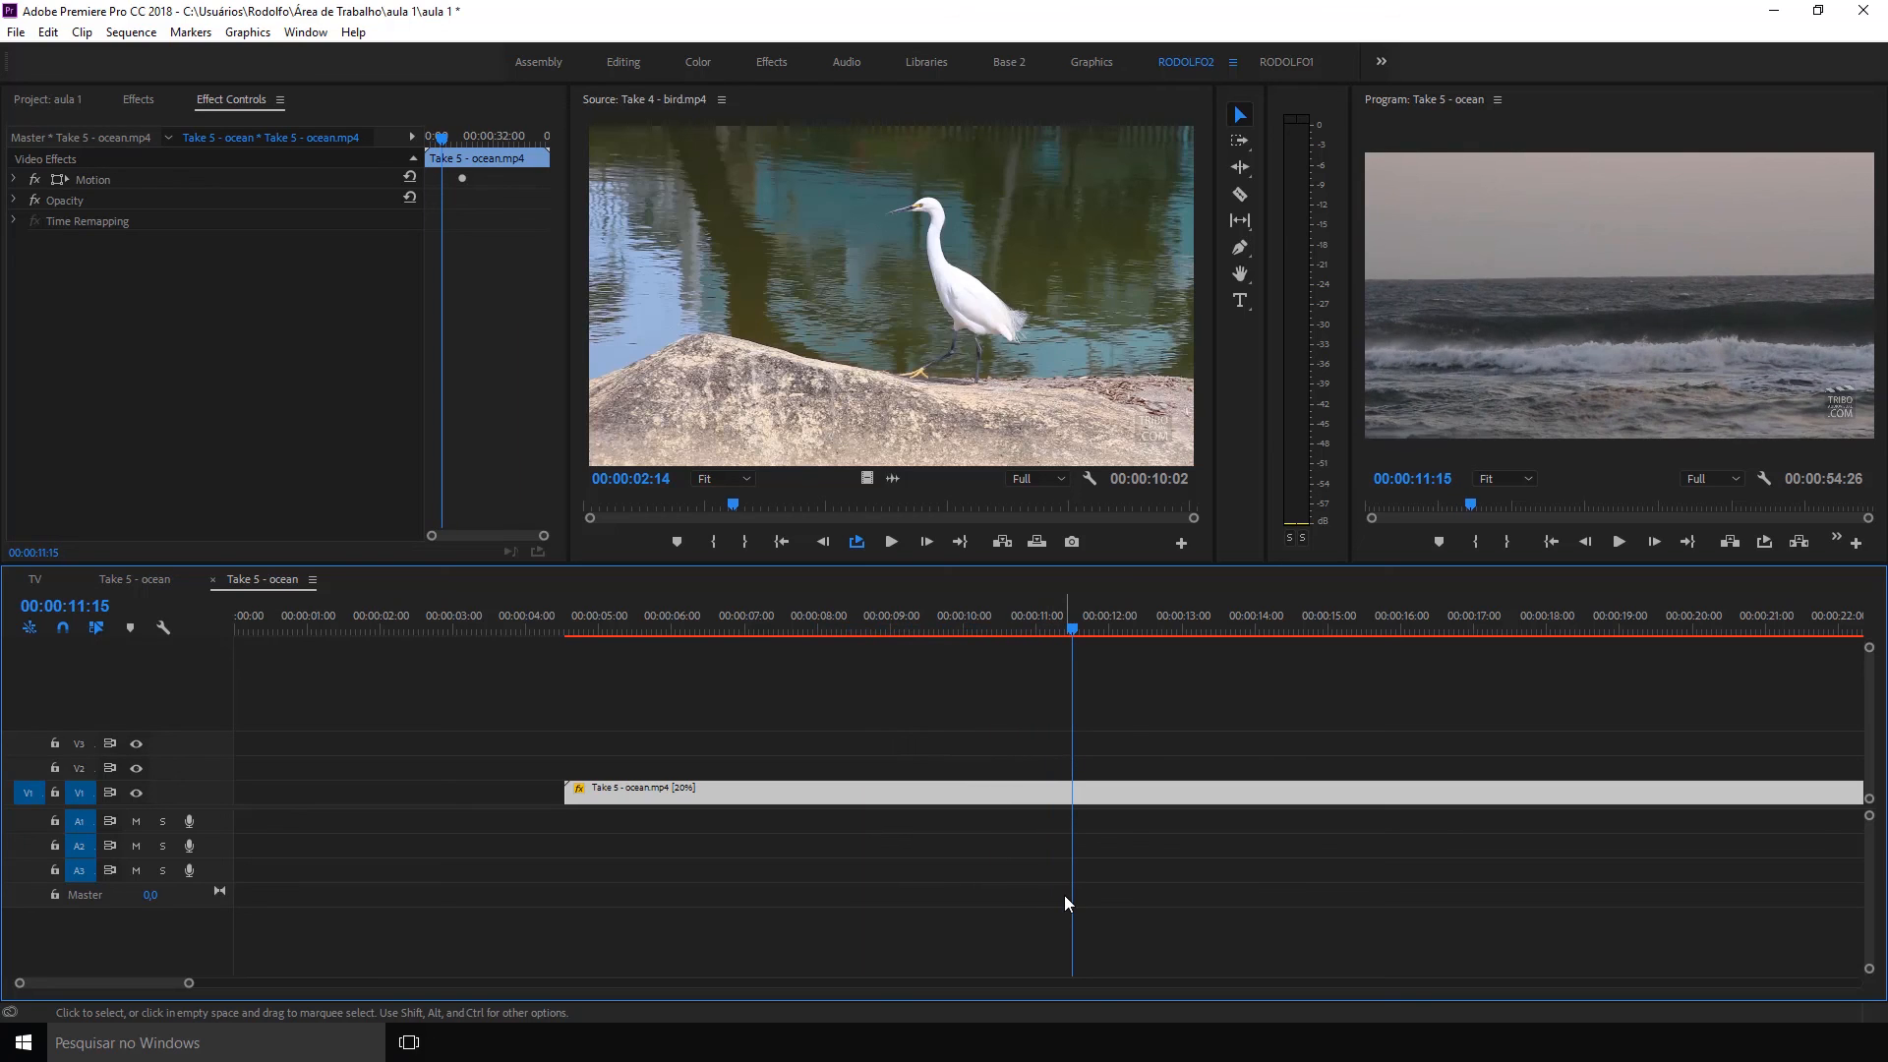
key("ctrl+z")
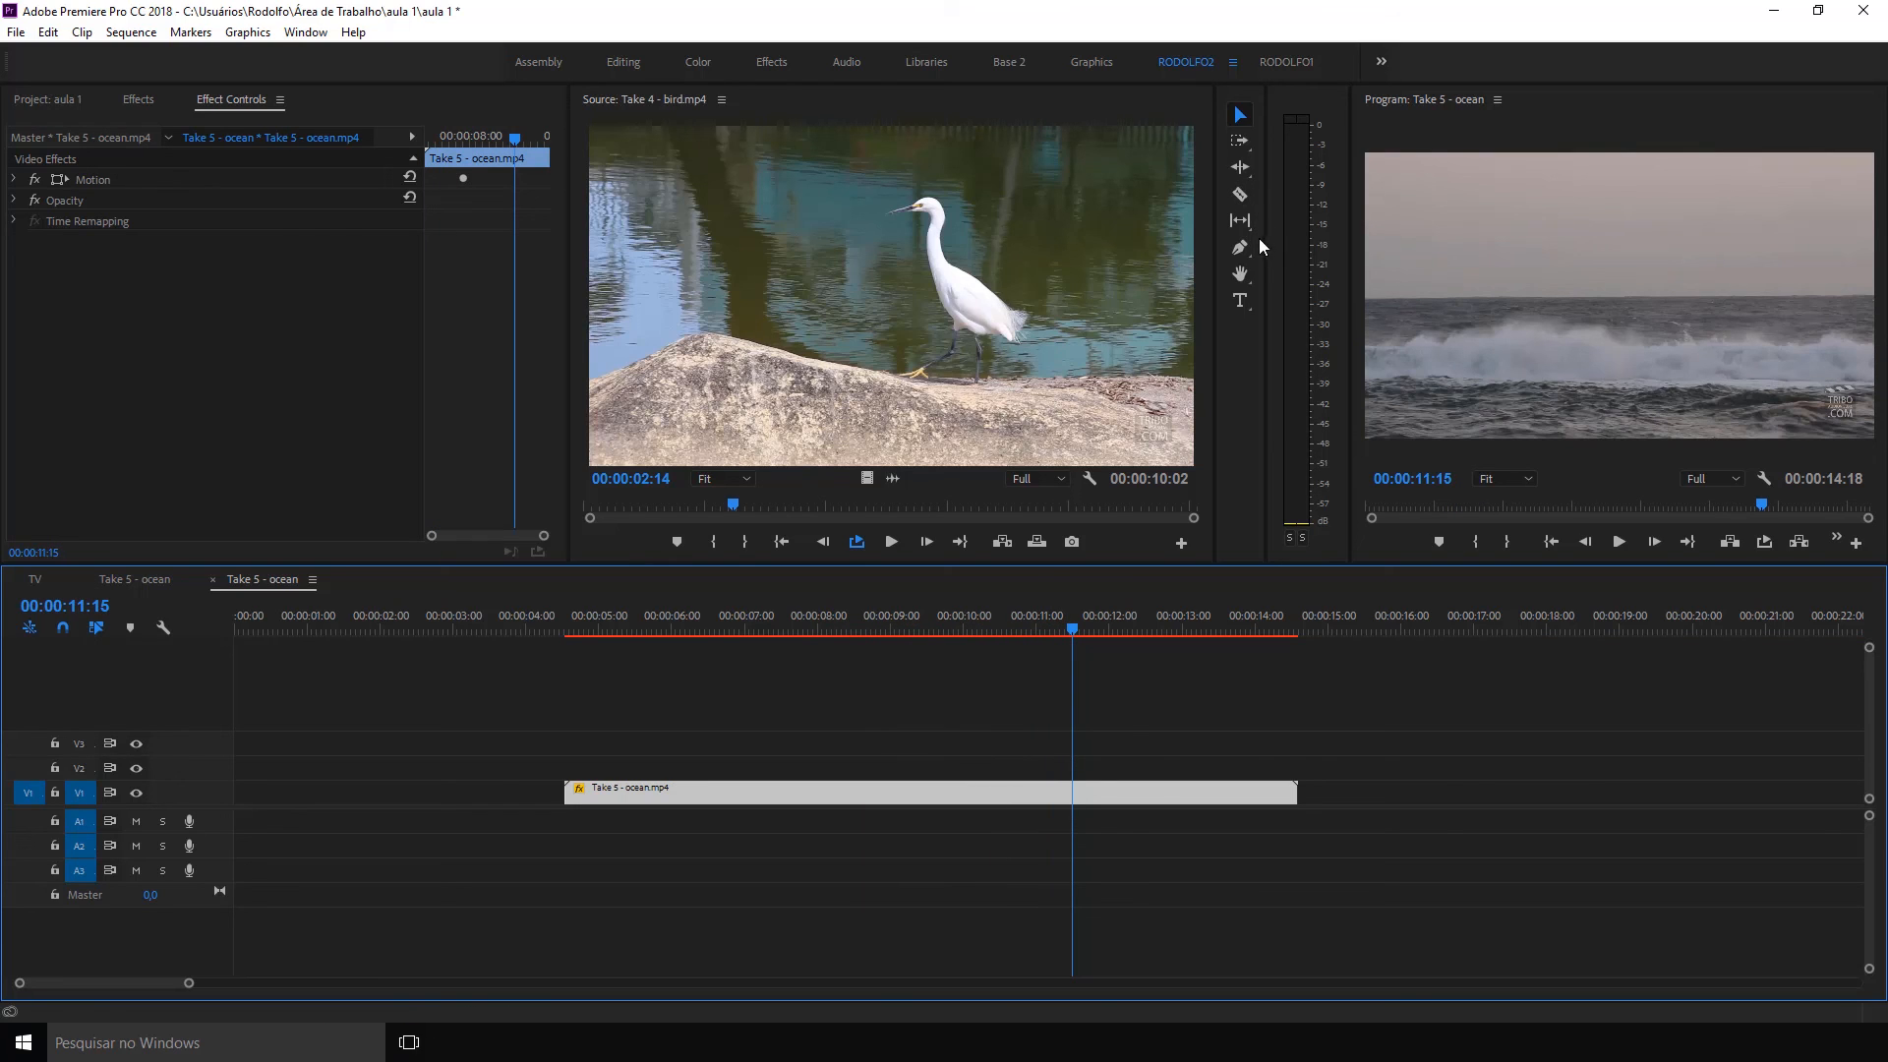
Shorten the Take 5 - ocean clip with the Rate Stretch Tool so it ends at about 00:00:05:29
left_click(1247, 169)
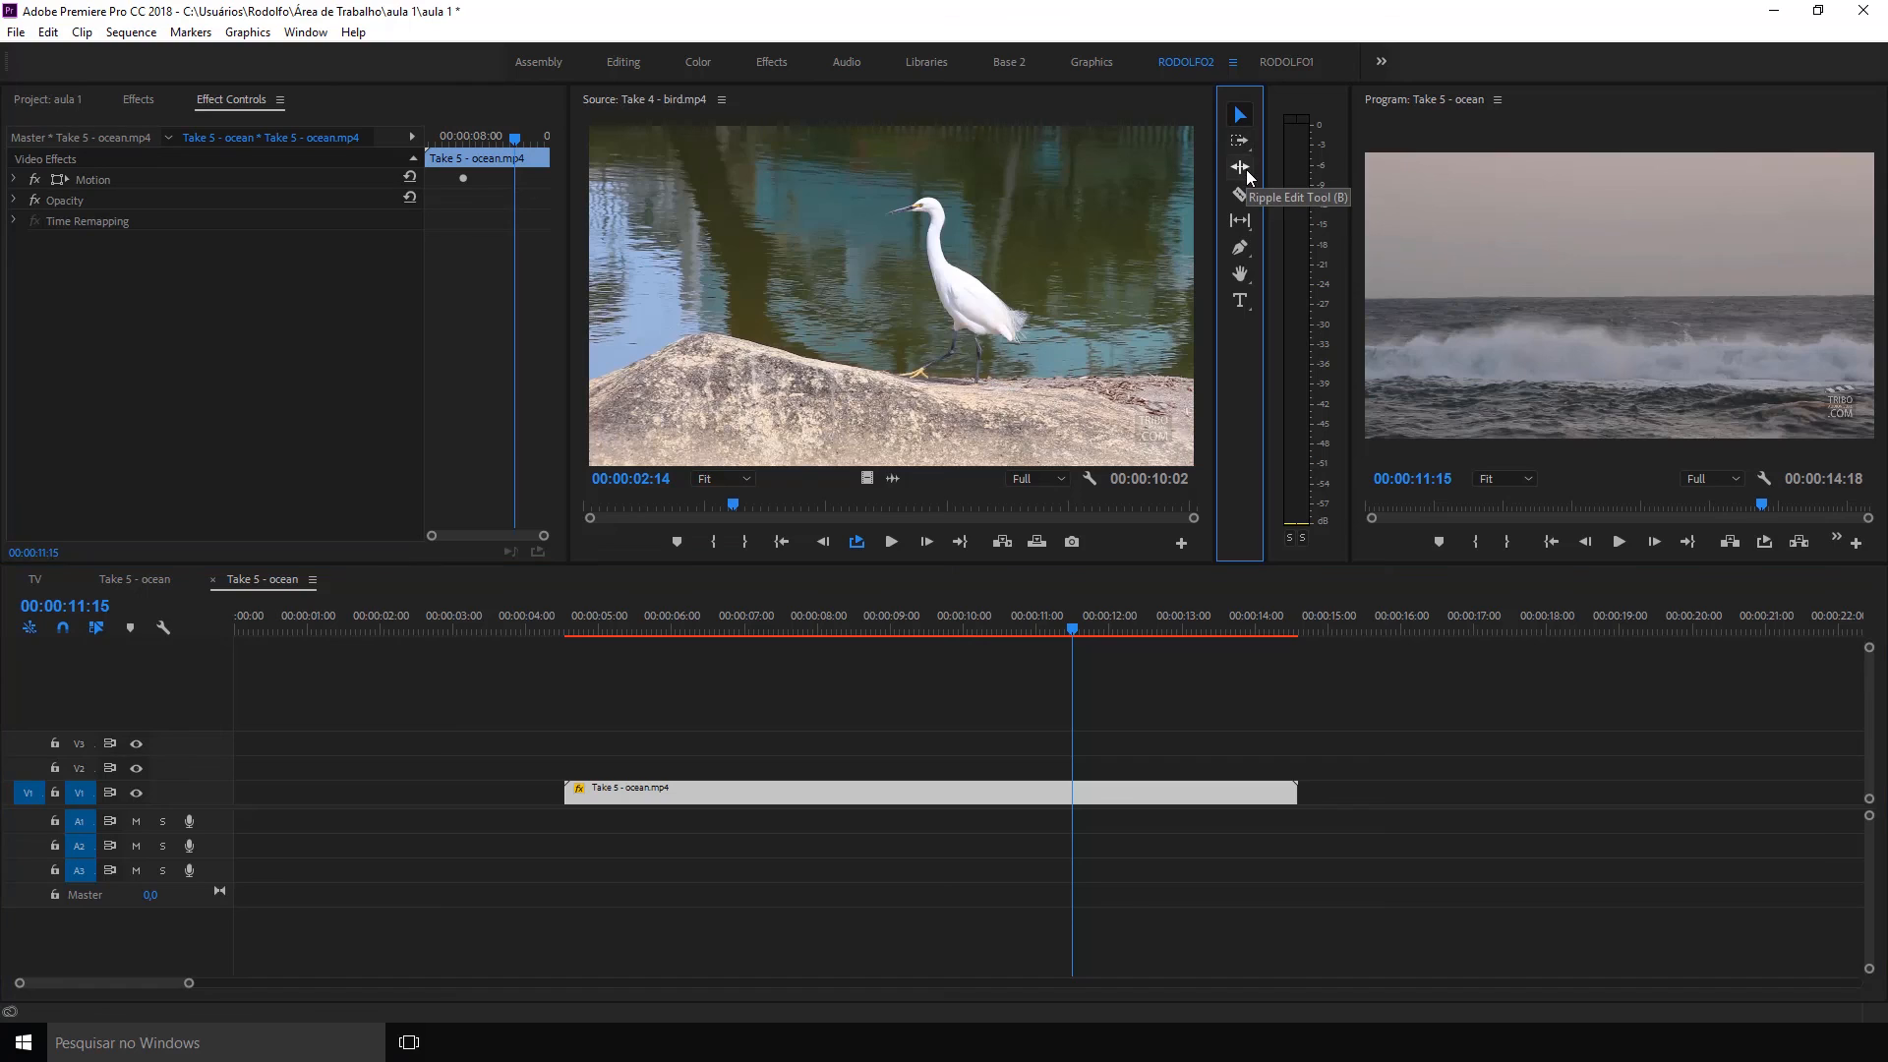
left_click(1248, 171)
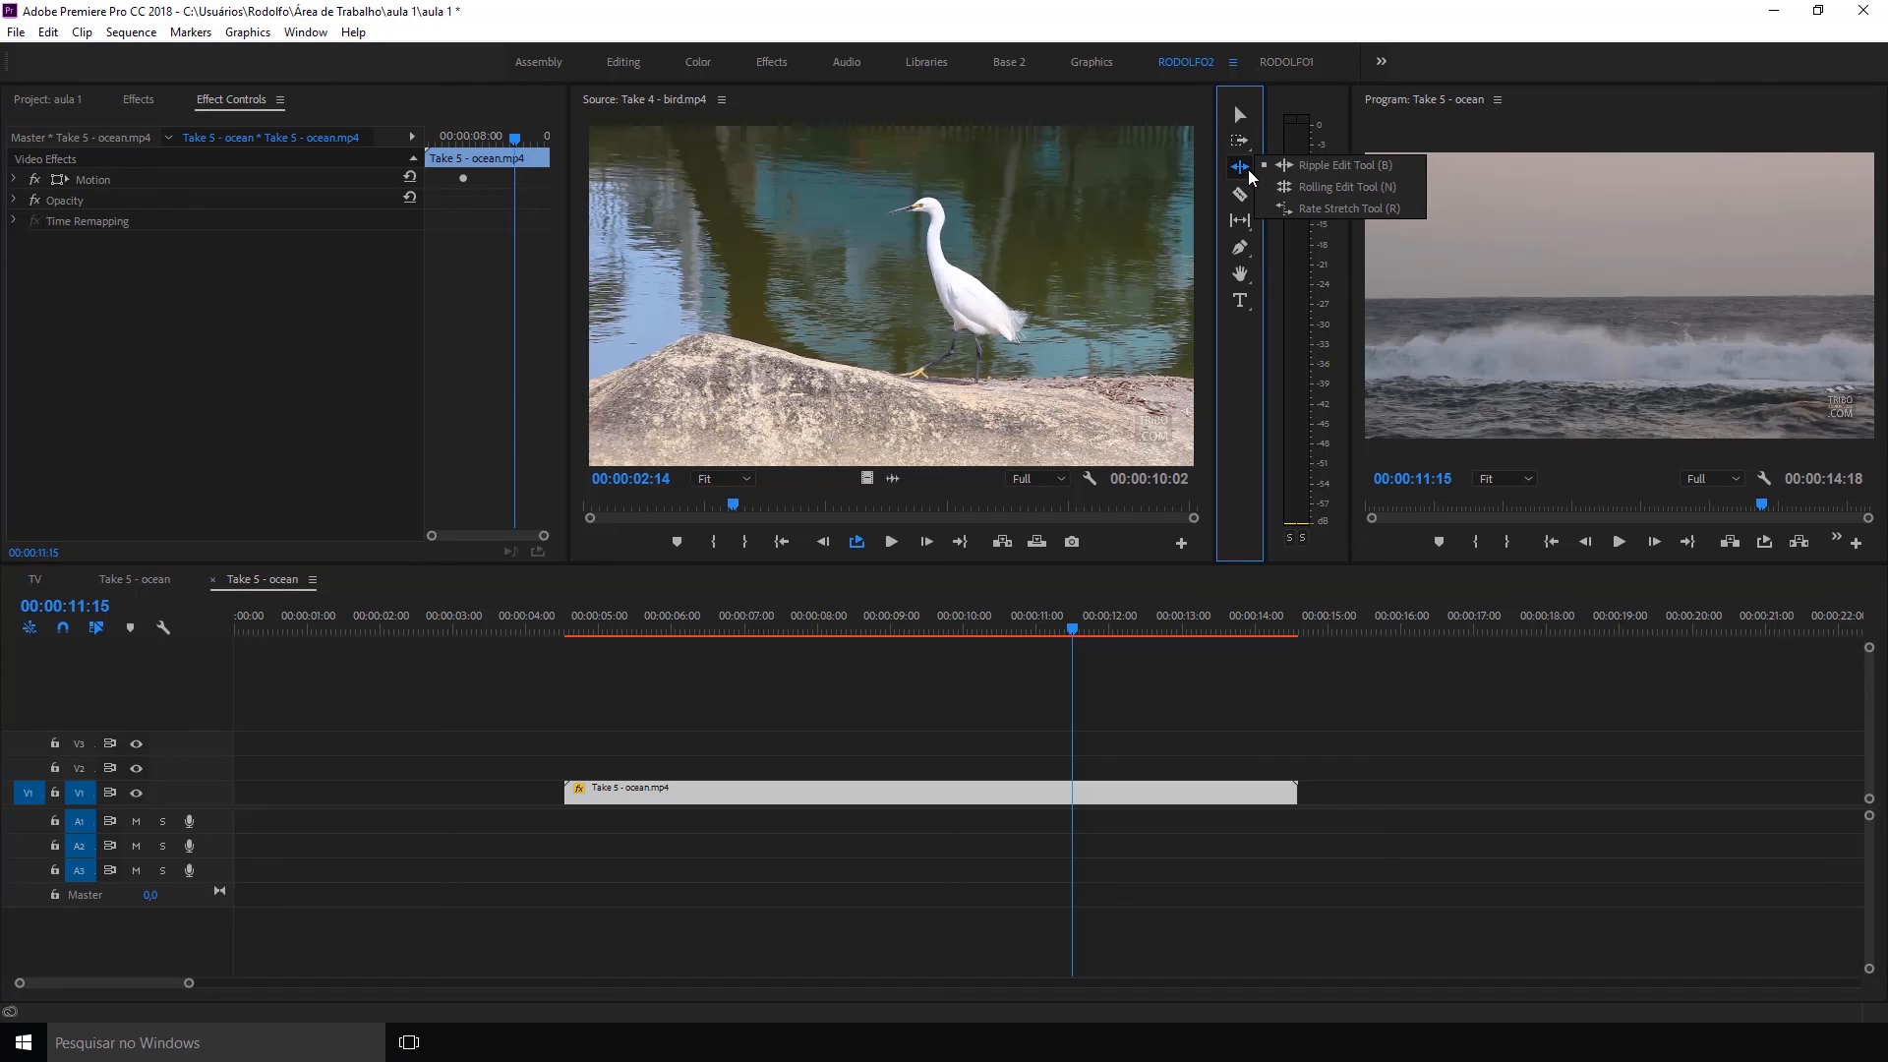
left_click(1343, 209)
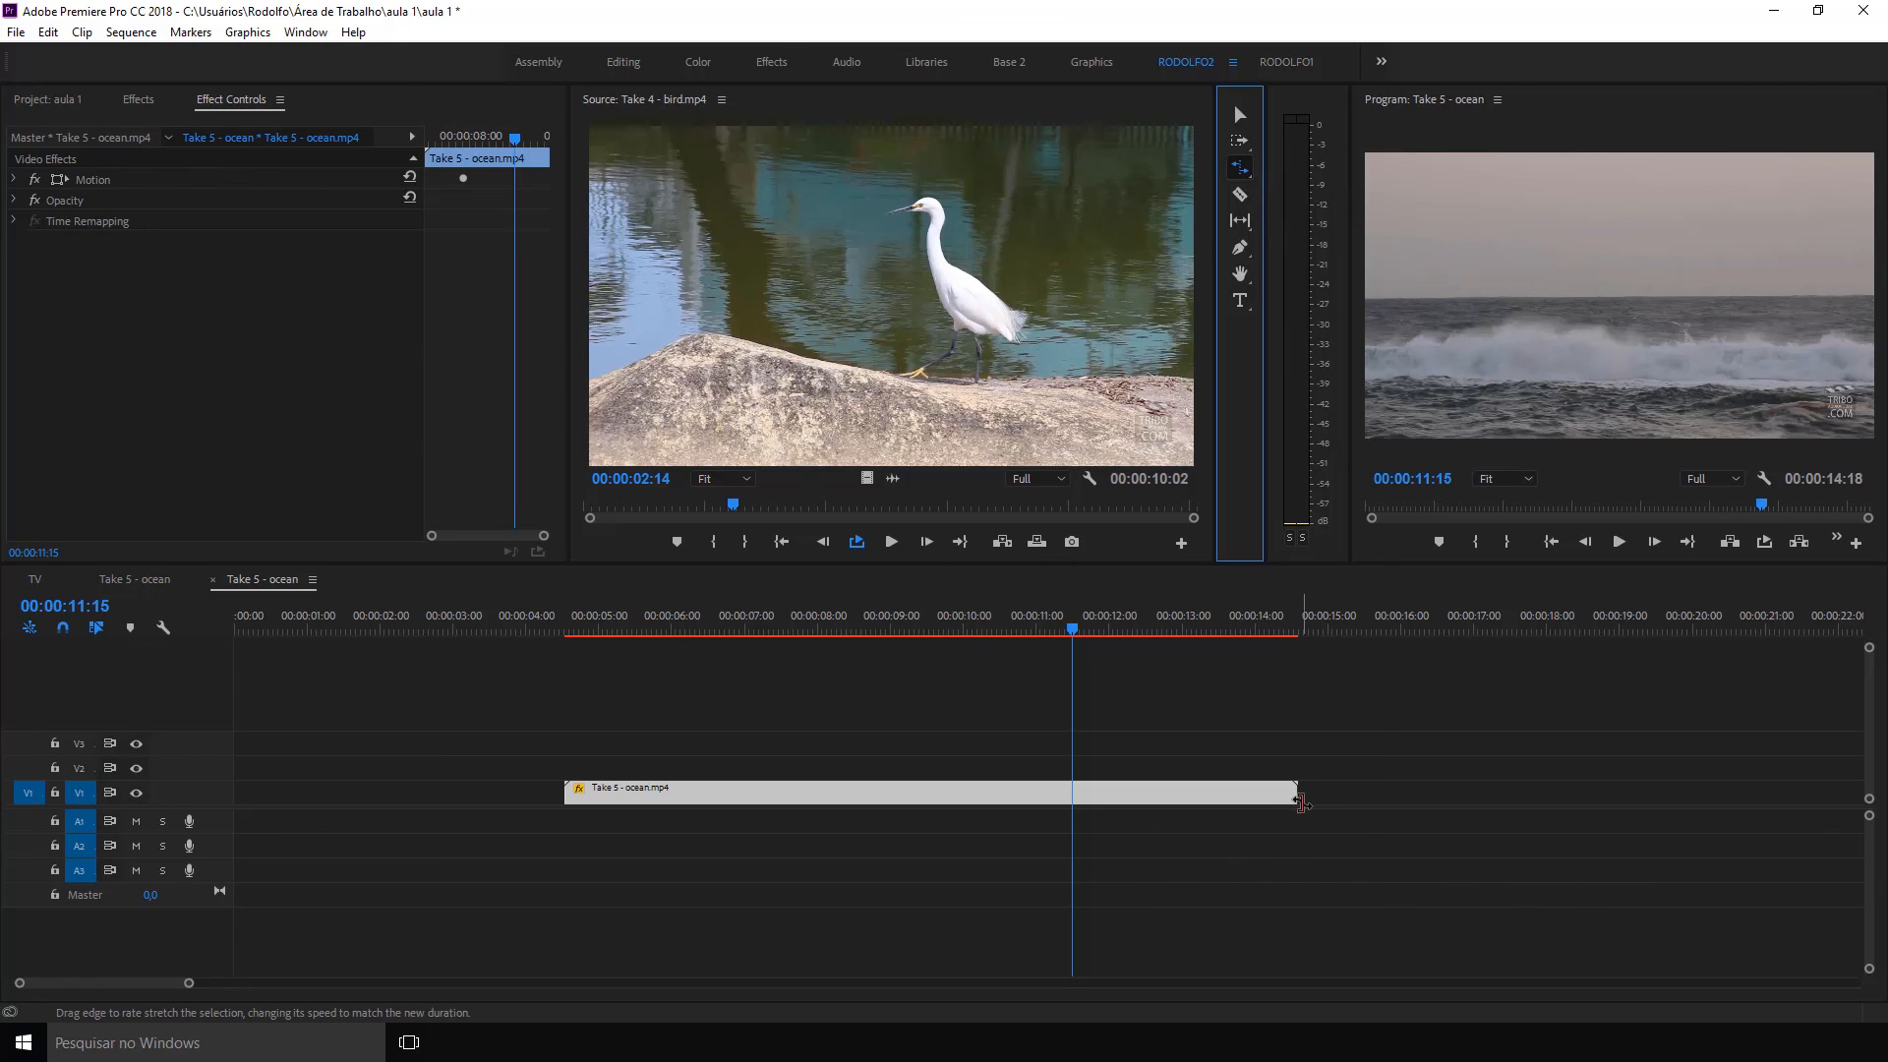
left_click_drag(1299, 801, 667, 804)
Play the shortened ocean clip from near its start and stop at 00:00:05:14
left_click(576, 621)
key("space")
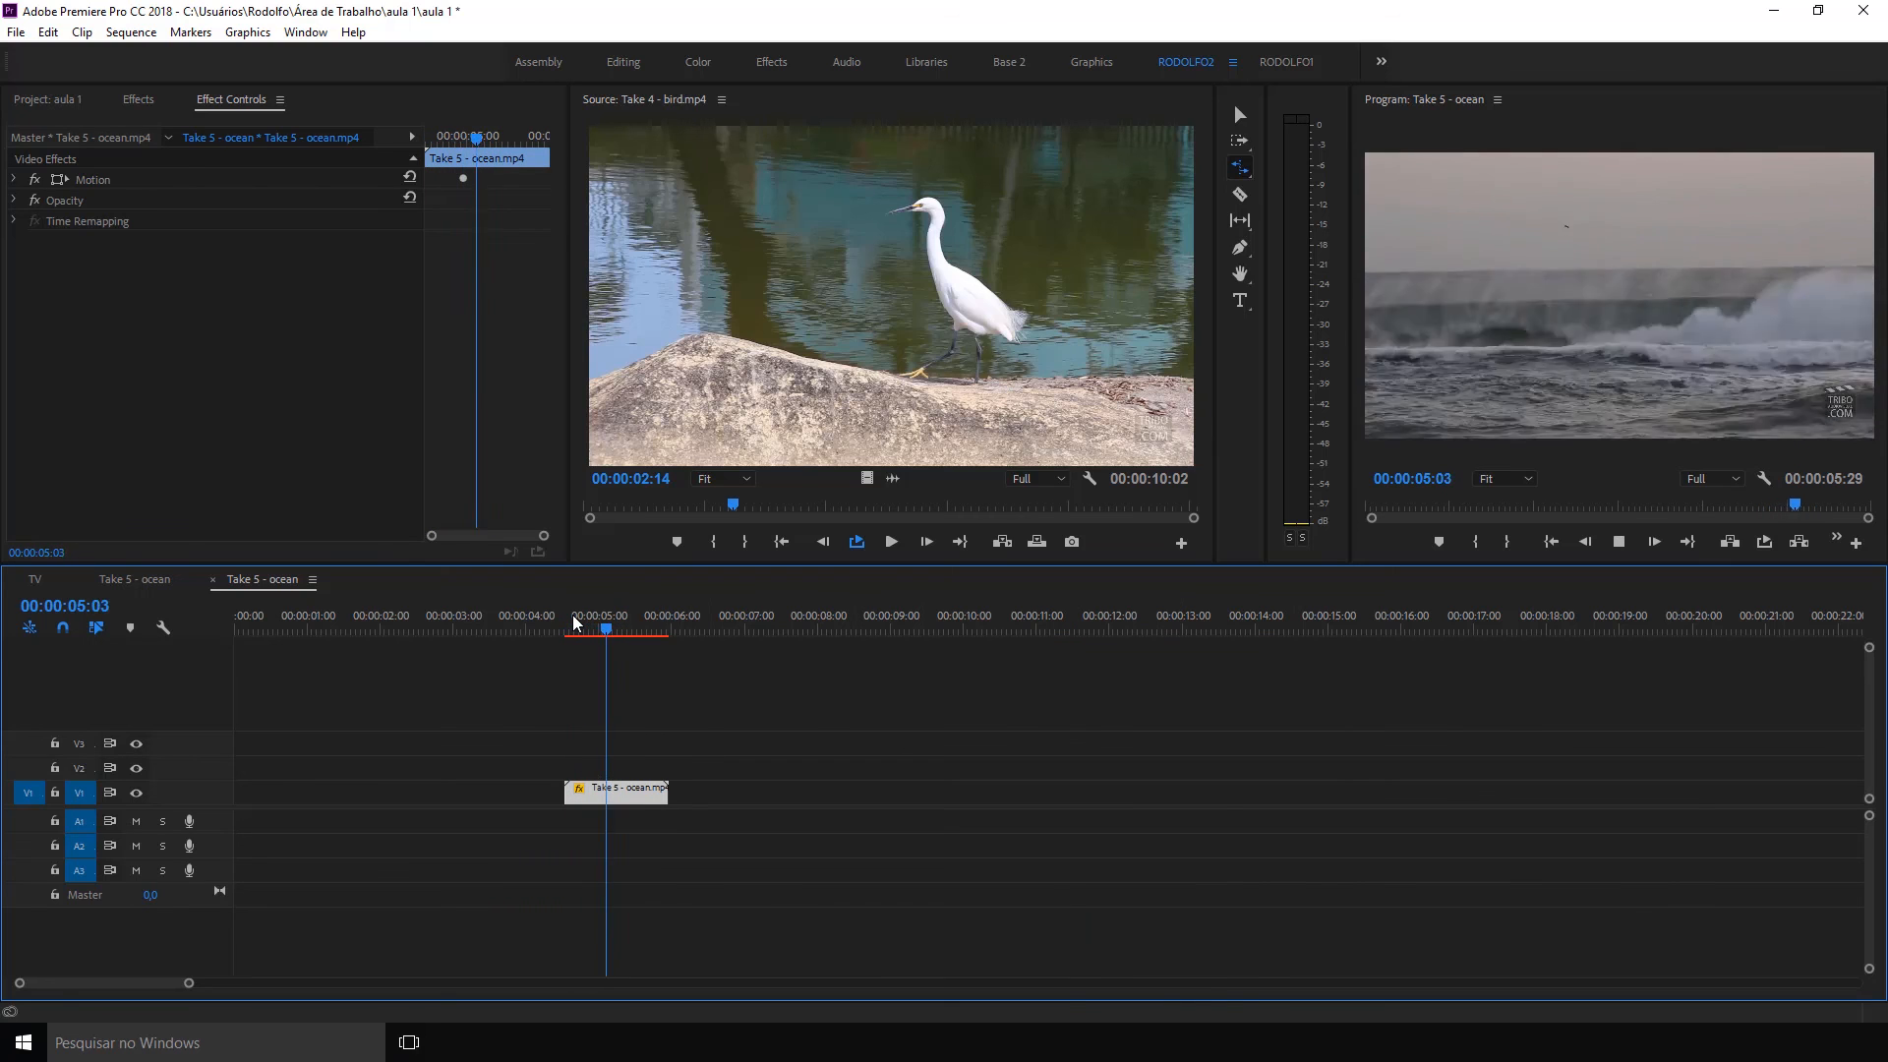
key("space")
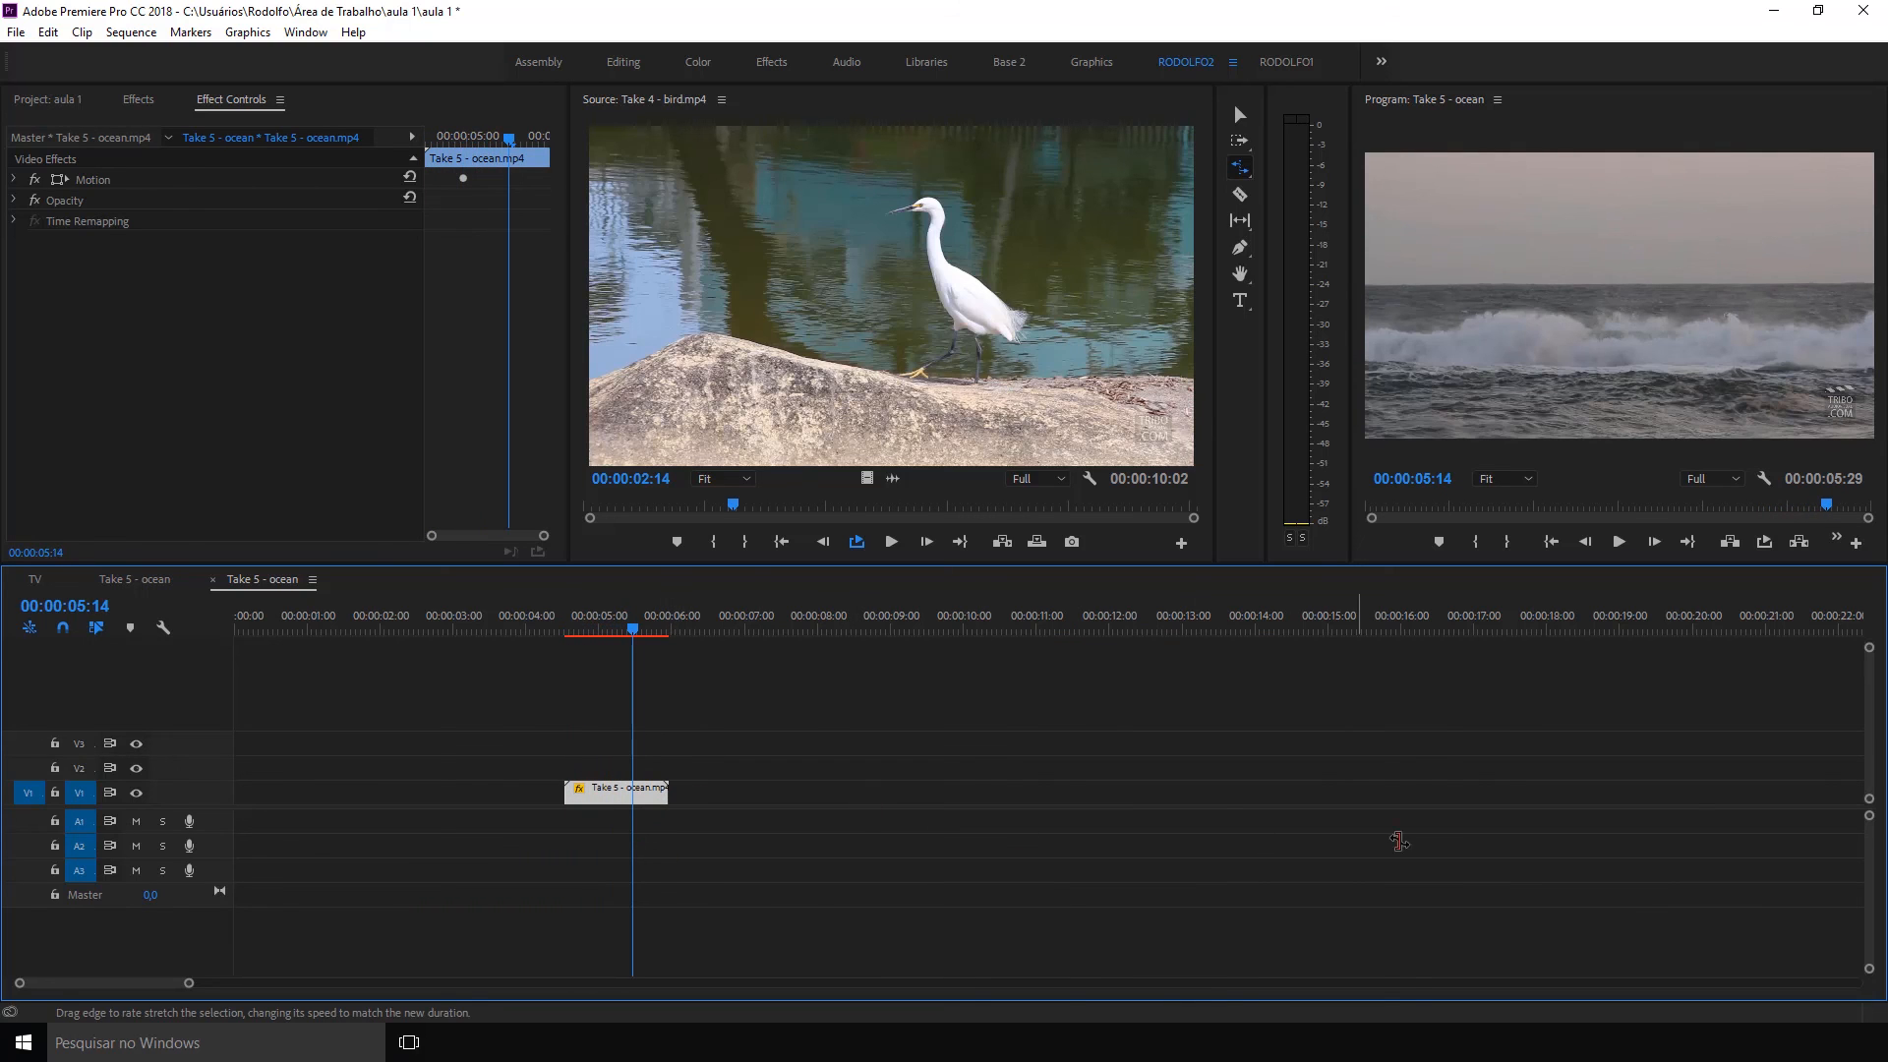
Rate-stretch the Take 5 - ocean clip's end out to about 00:00:20:29 and preview it until 00:00:07:29
left_click(563, 784)
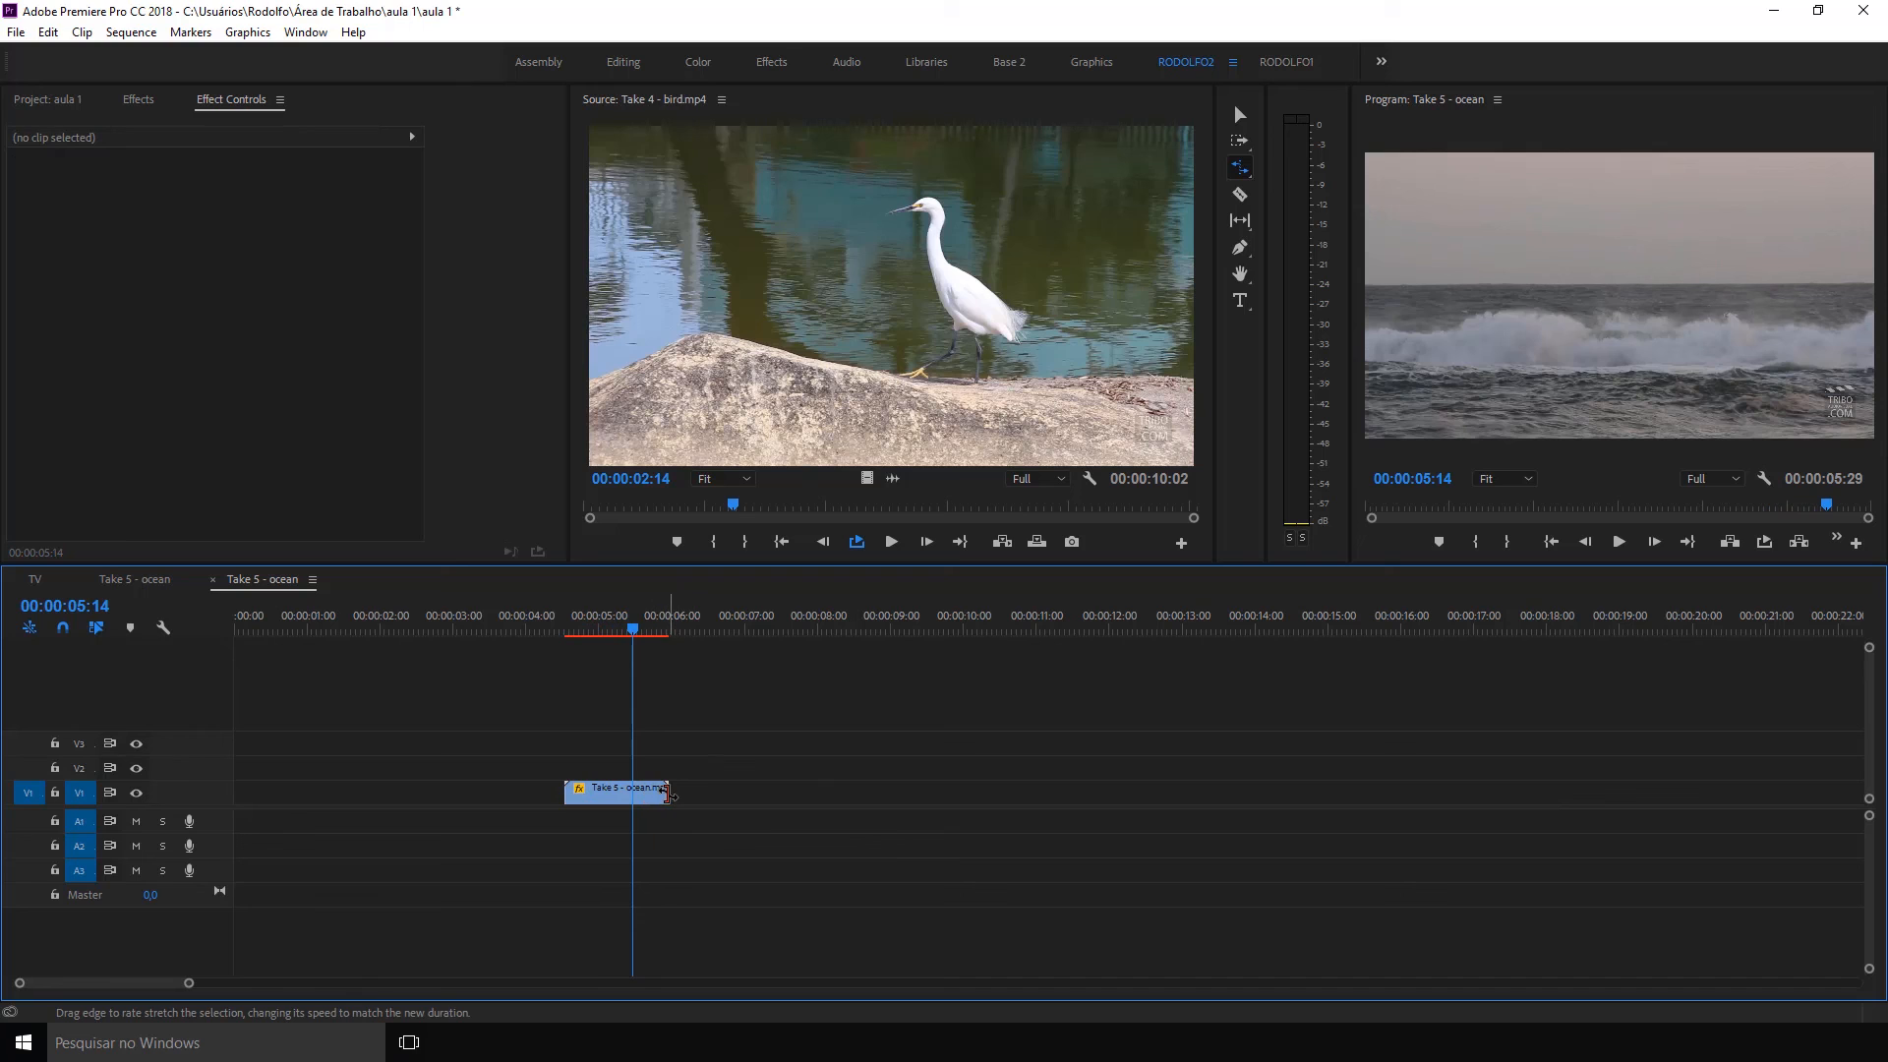
left_click_drag(667, 792, 1761, 793)
key("space")
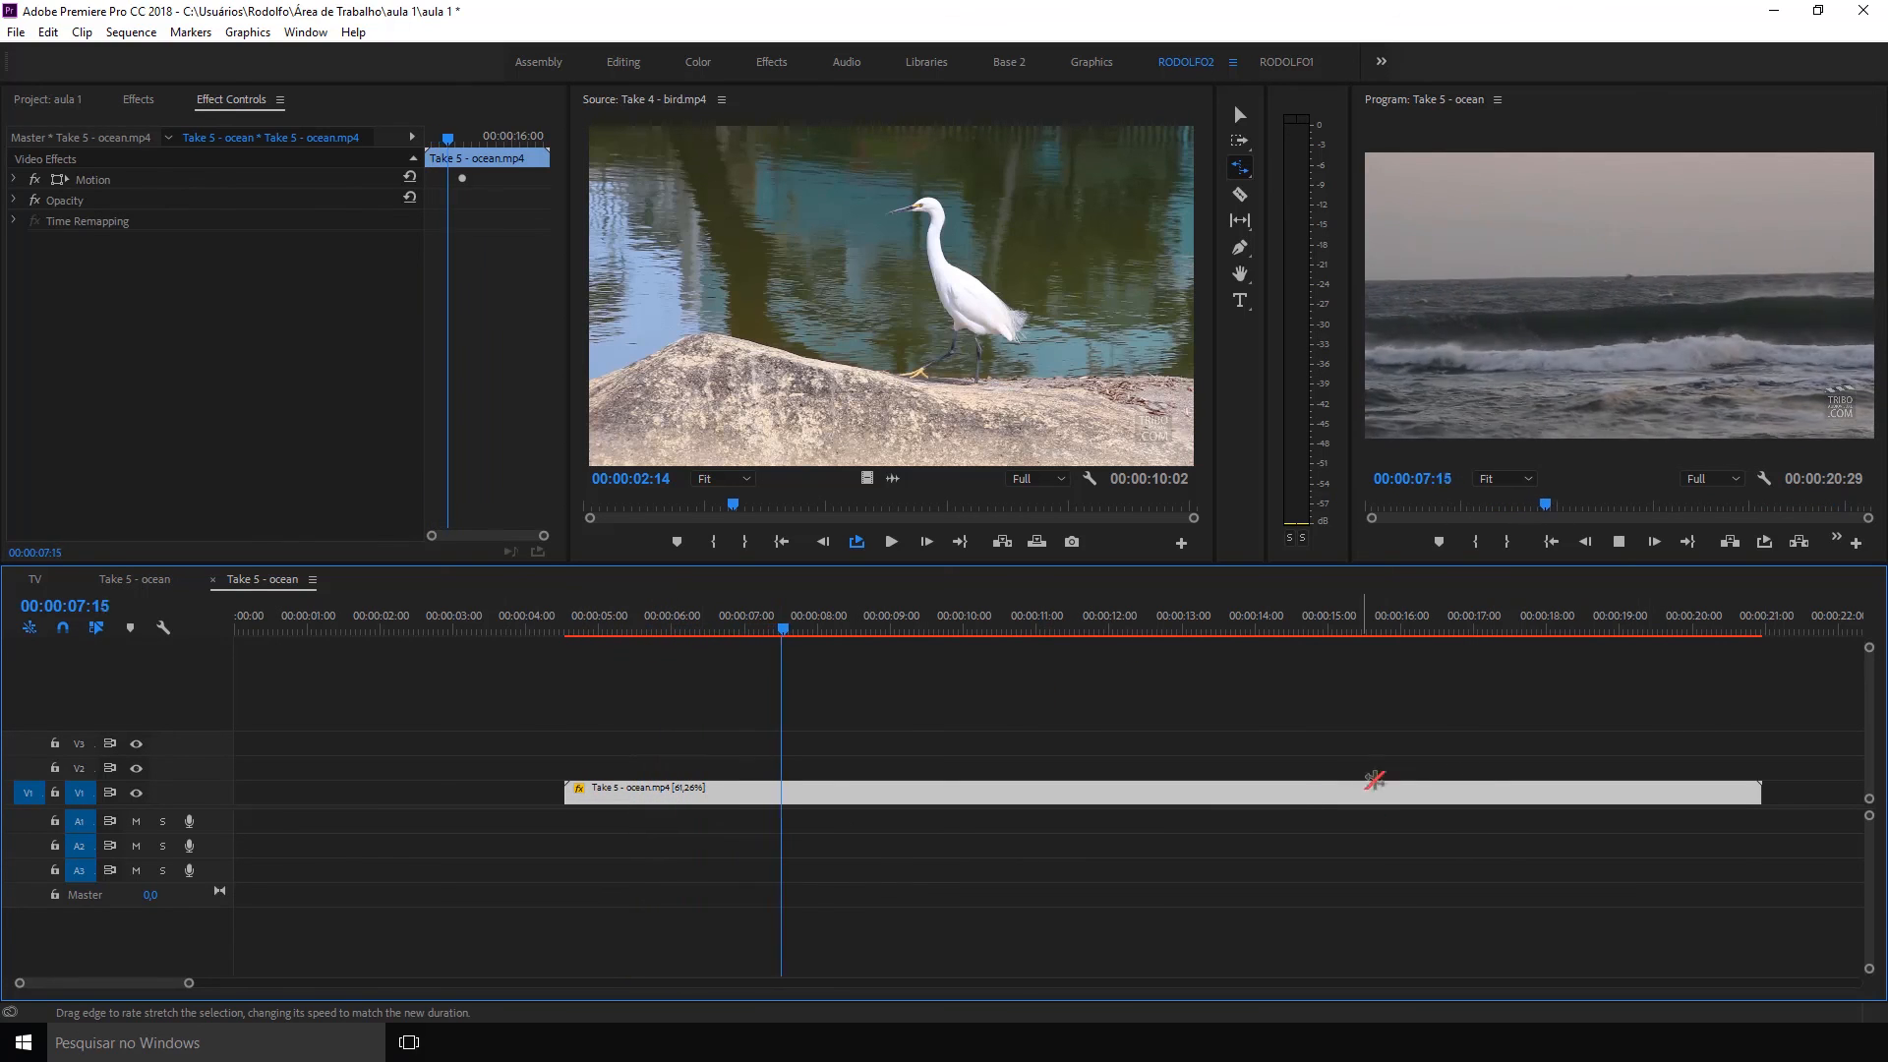
key("space")
left_click(1239, 115)
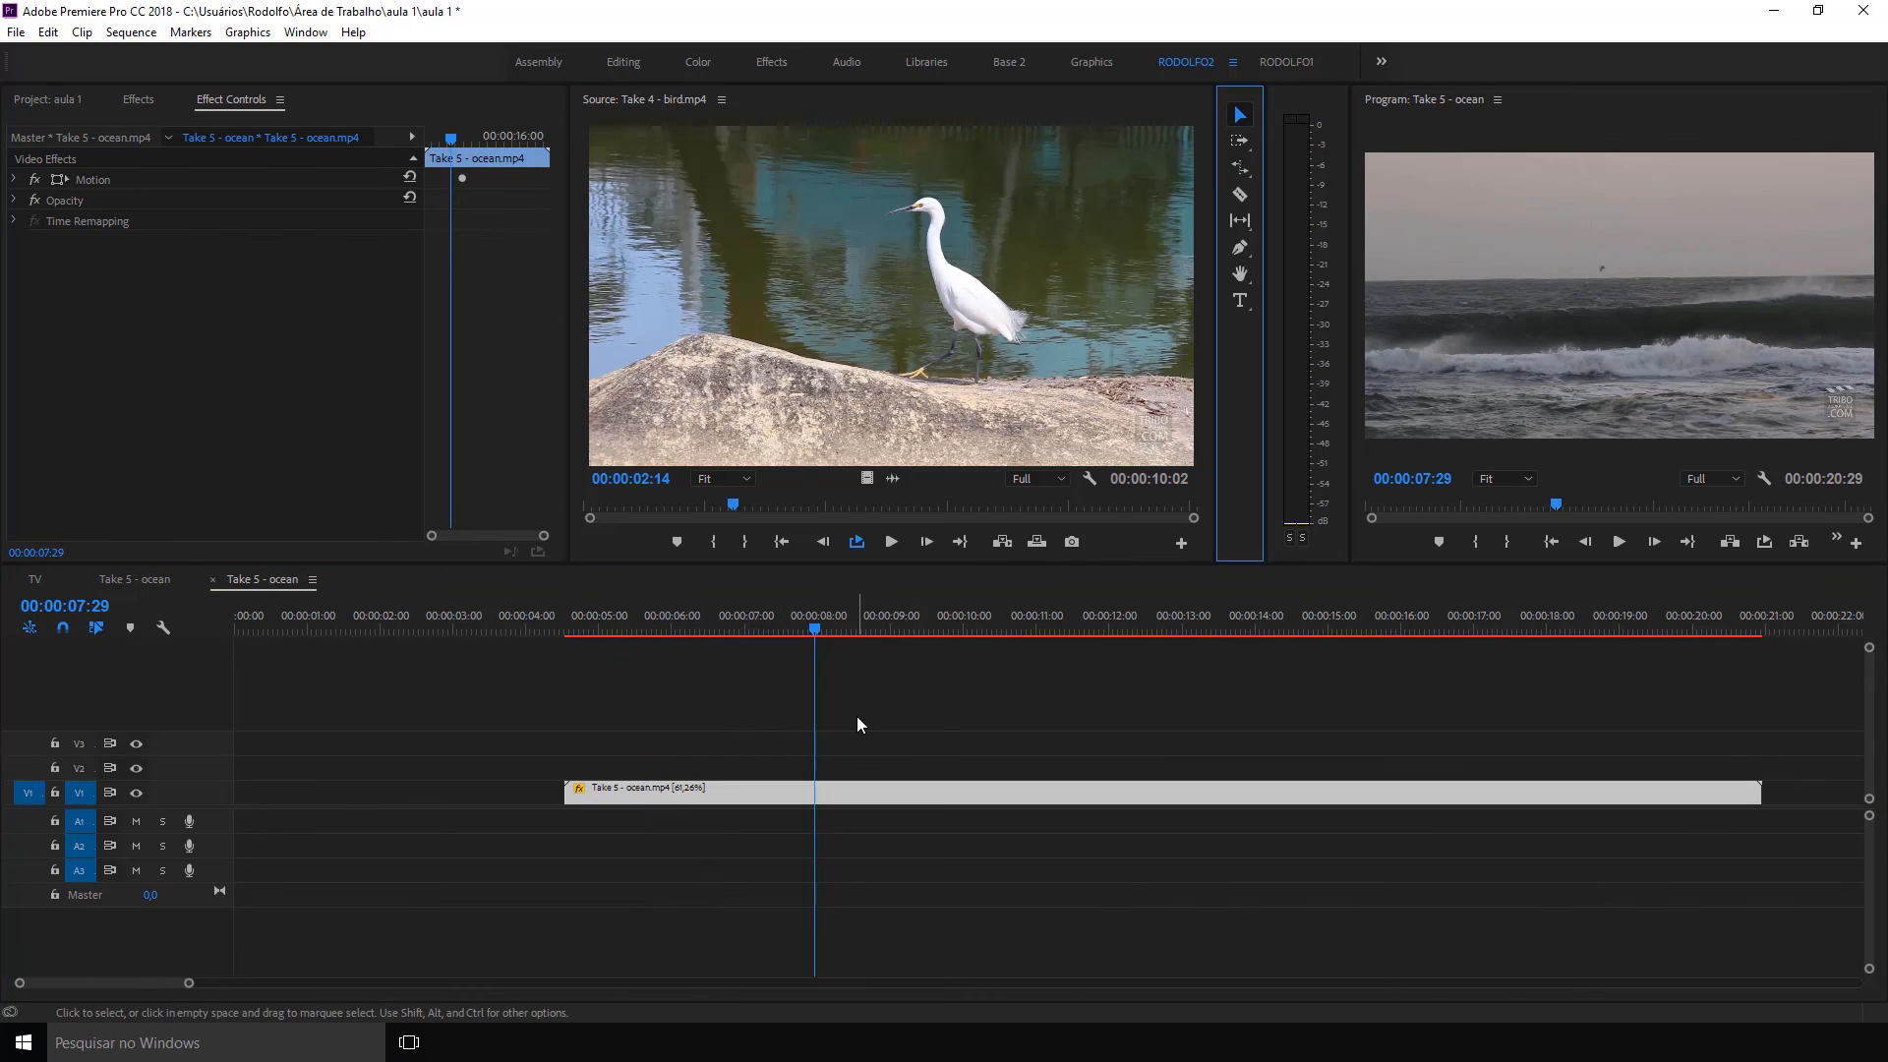